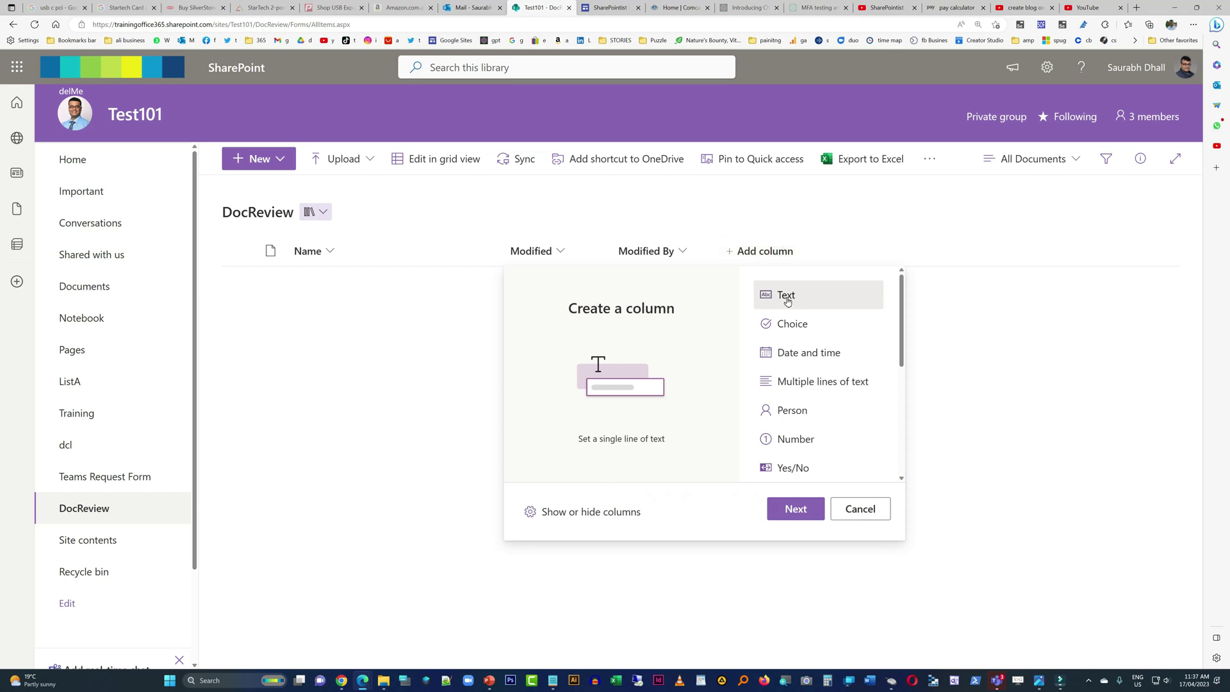
Create a single-line text column named Review Comments in the DocReview library
{"action": "left_click", "coordinate": [795, 508]}
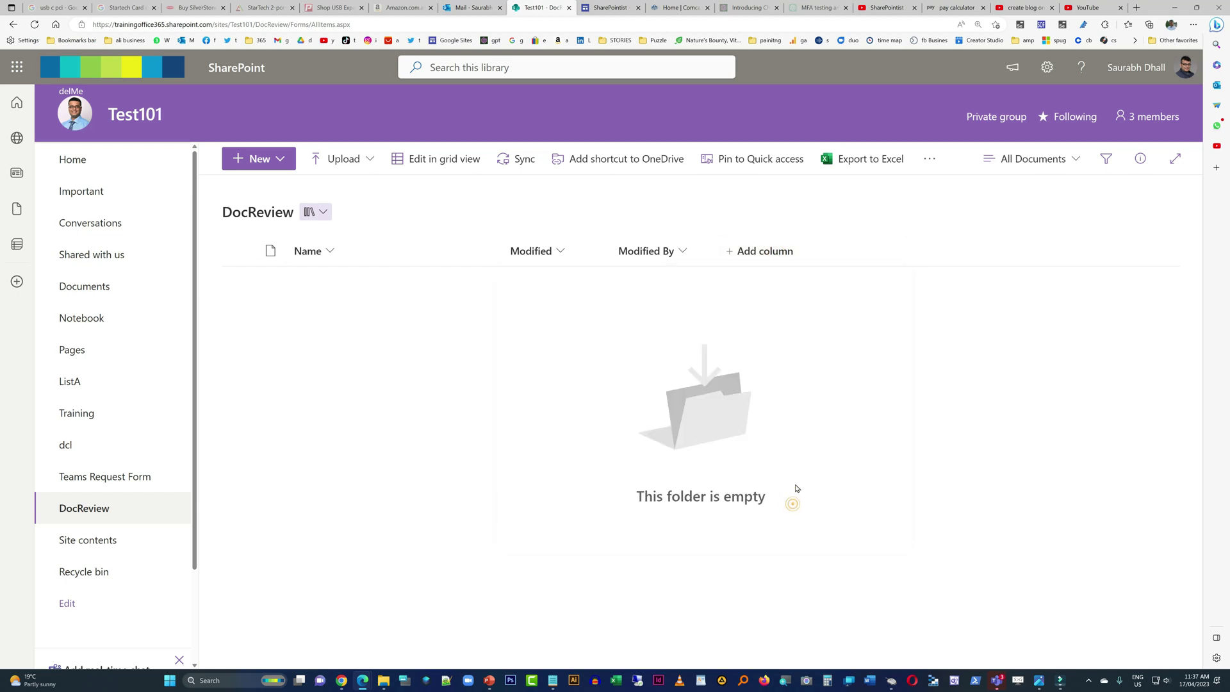
{"action": "type", "text": "Revie"}
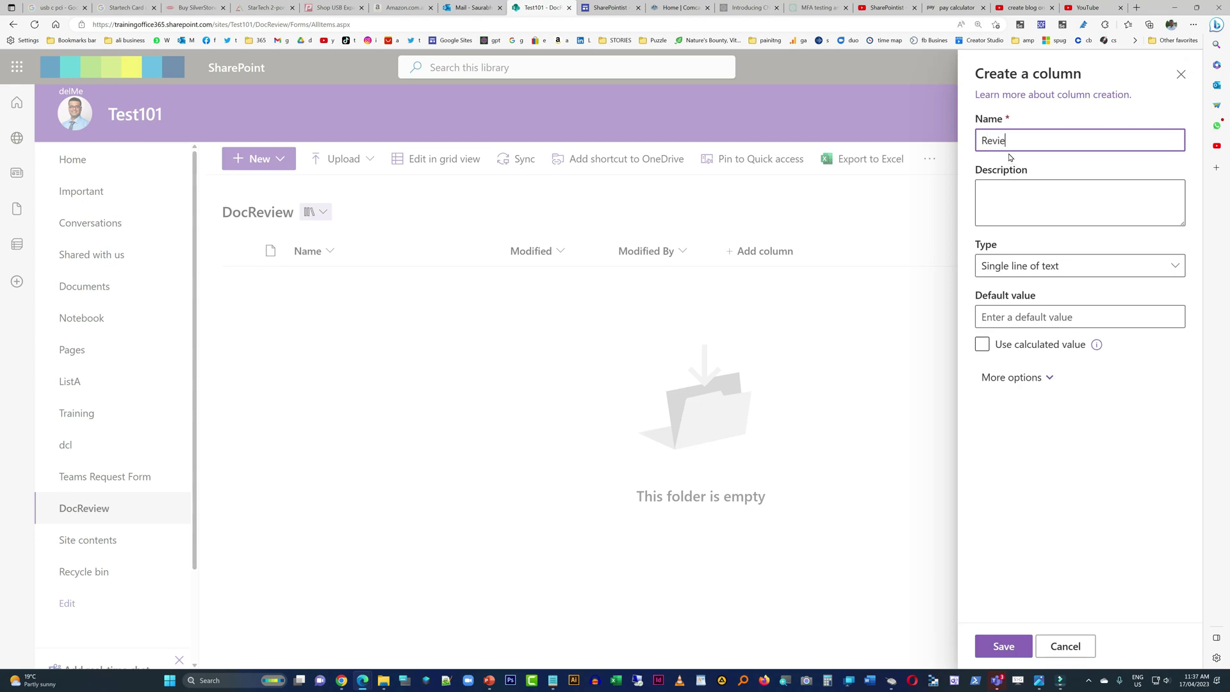
{"action": "type", "text": "w Comments"}
{"action": "left_click", "coordinate": [1003, 645]}
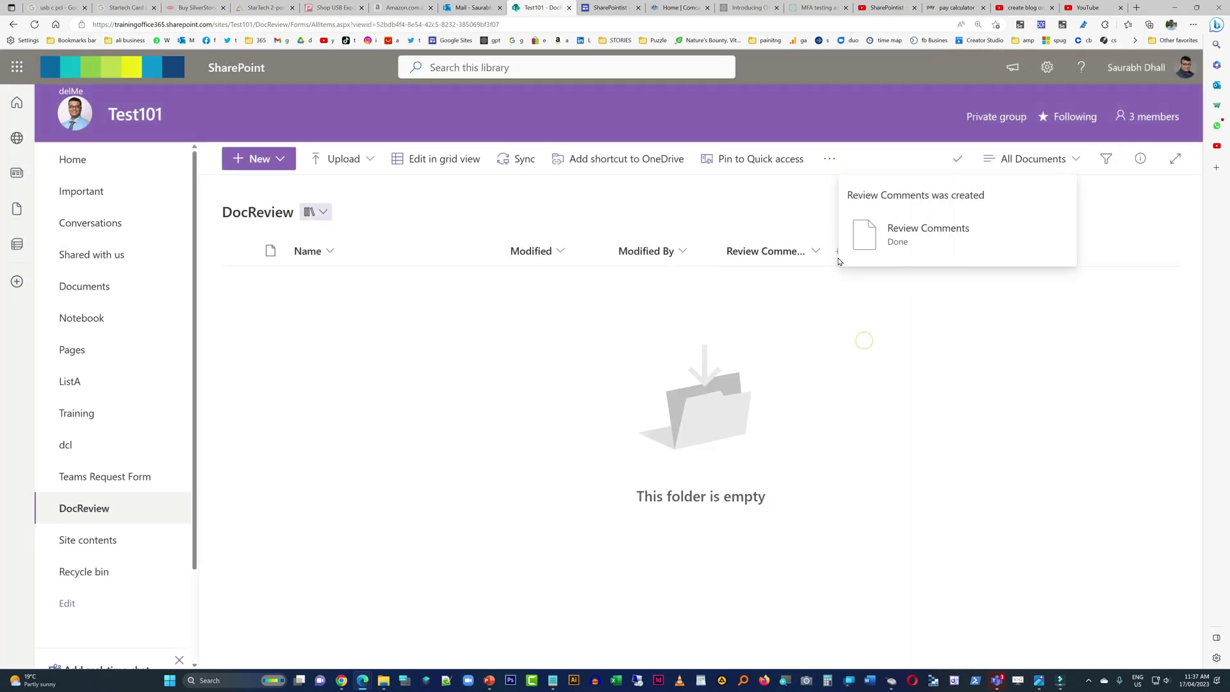
Set up a new Choice column in the DocReview library and name it Status
{"action": "left_click", "coordinate": [837, 251]}
{"action": "left_click", "coordinate": [916, 322]}
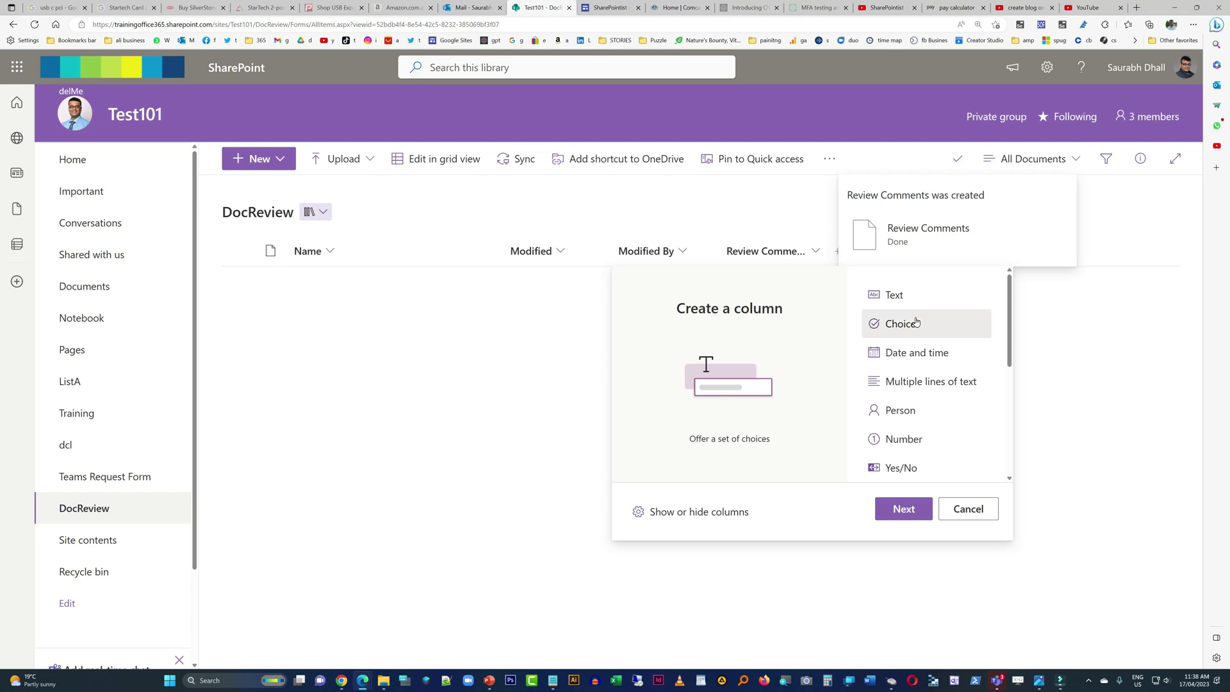
{"action": "left_click", "coordinate": [905, 503]}
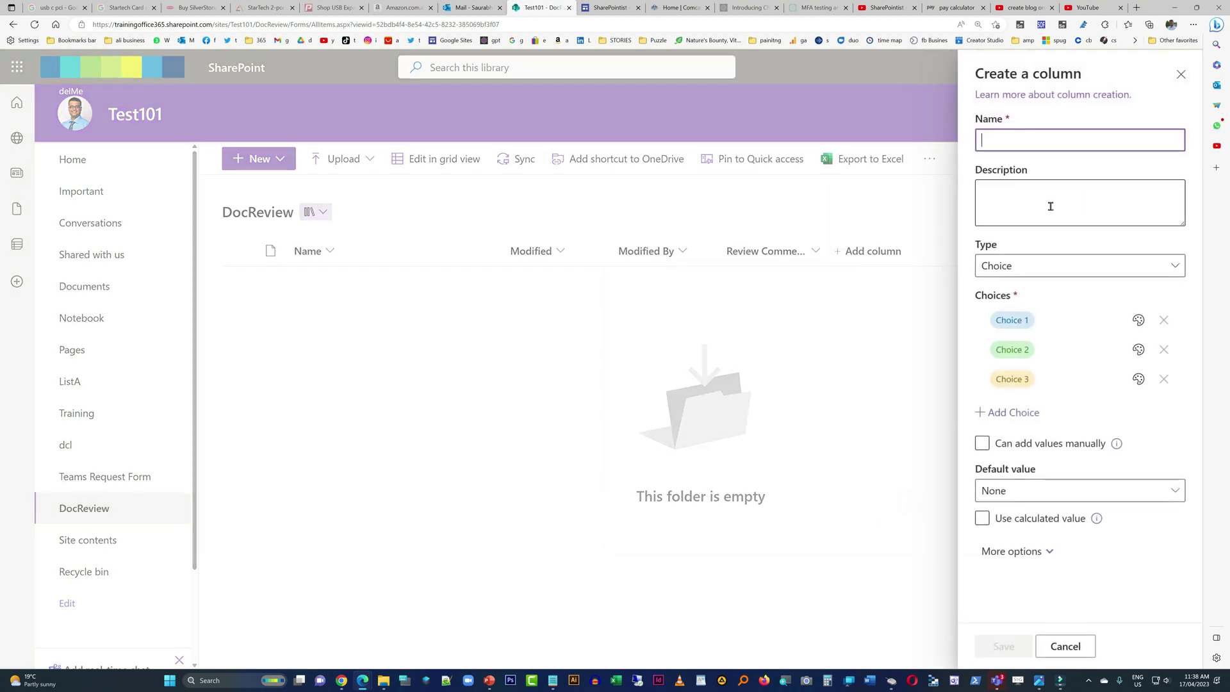
{"action": "type", "text": "Status"}
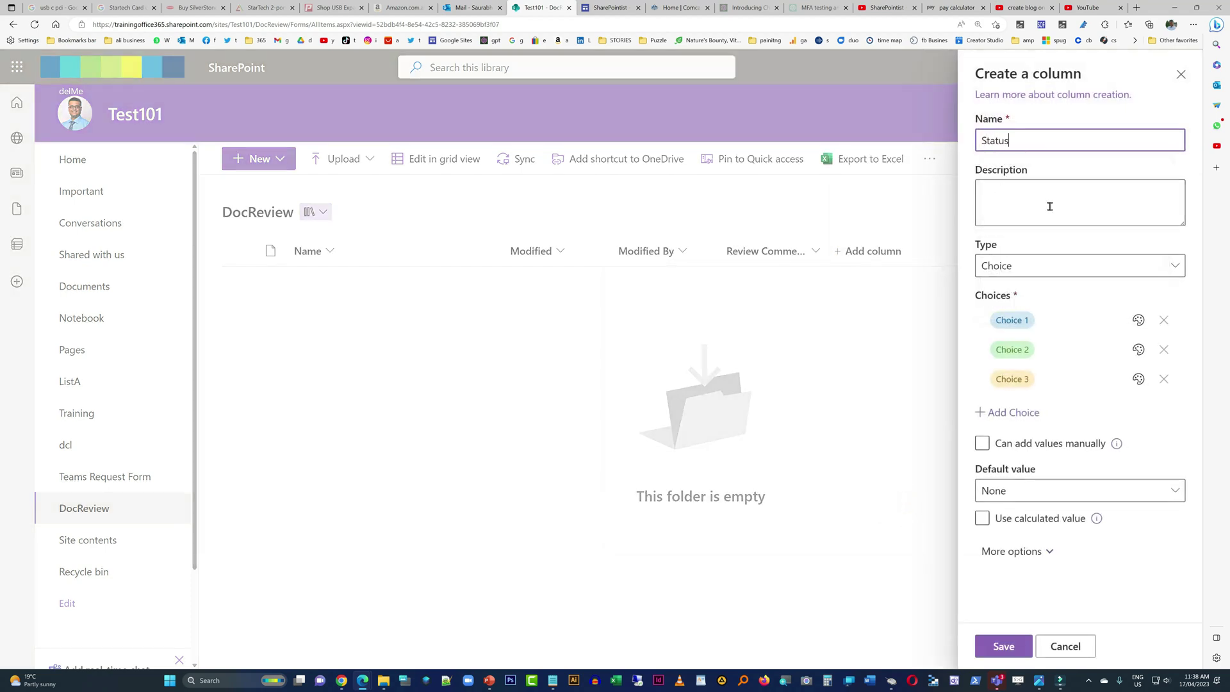
Rename the first choice of the Status column as Approved
{"action": "left_click", "coordinate": [1057, 319]}
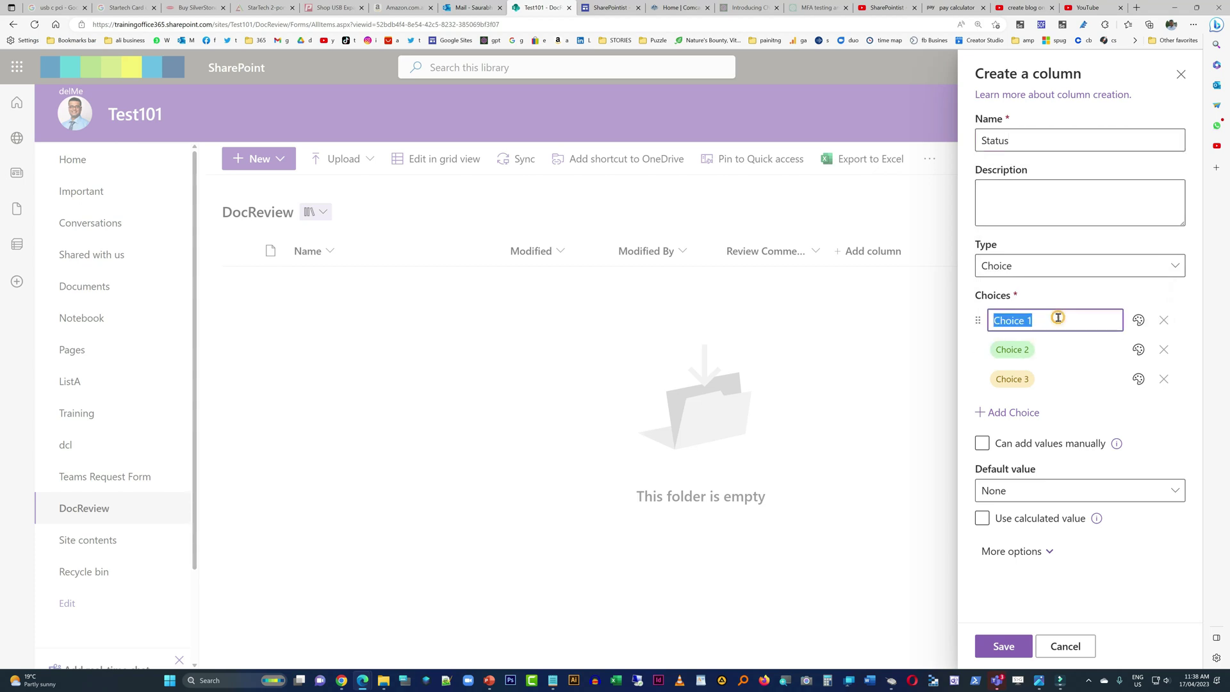
{"action": "type", "text": "Approved"}
{"action": "key", "text": "Tab"}
{"action": "key", "text": "Tab"}
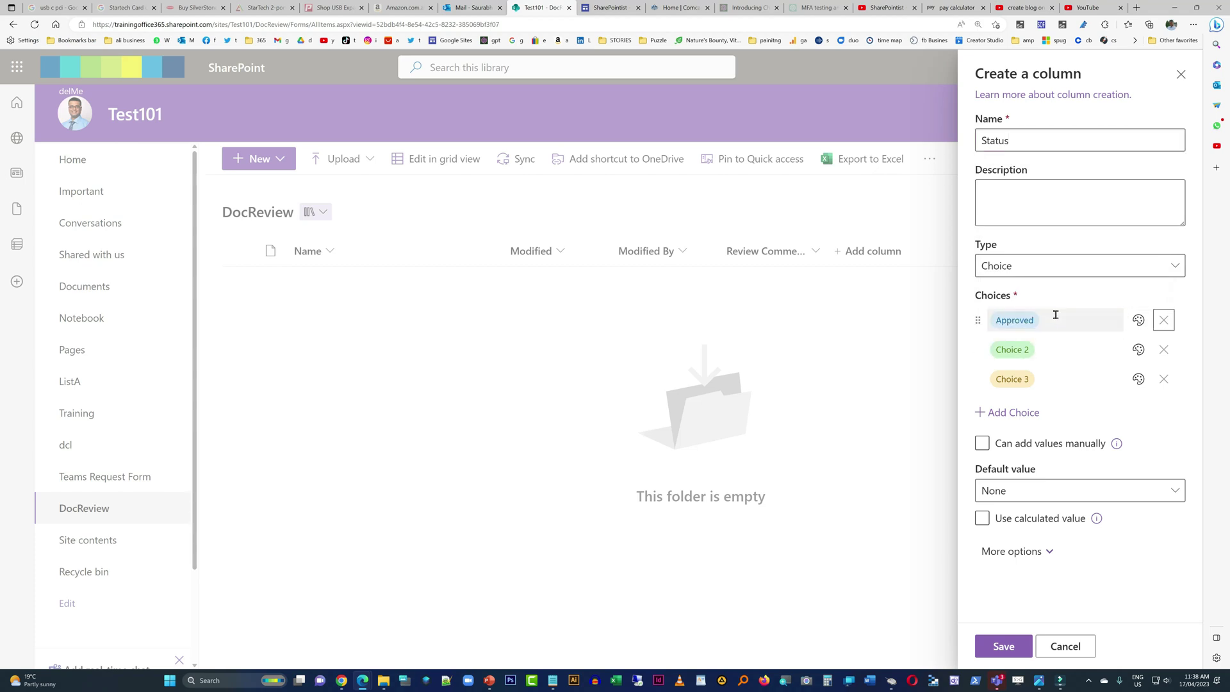
{"action": "key", "text": "Tab"}
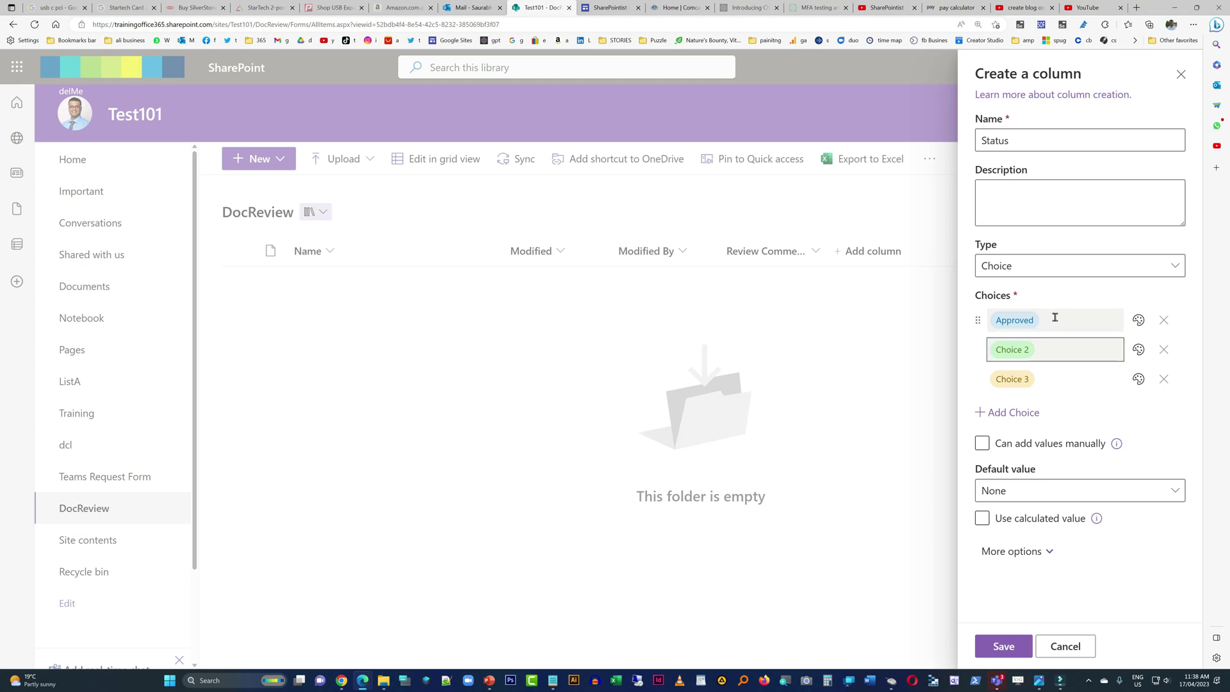
Rename the second choice of the Status column as Rejected
{"action": "left_click", "coordinate": [1036, 350]}
{"action": "type", "text": "Rejedt"}
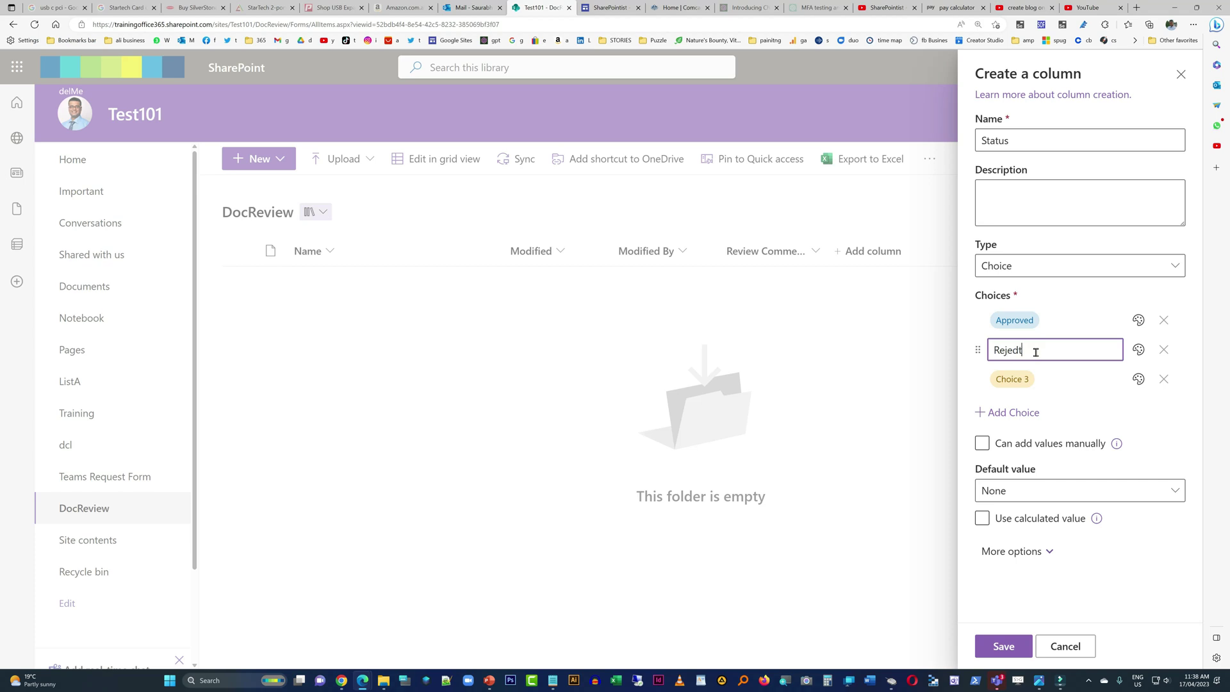
{"action": "key", "text": "BackSpace"}
{"action": "key", "text": "BackSpace"}
{"action": "type", "text": "cted"}
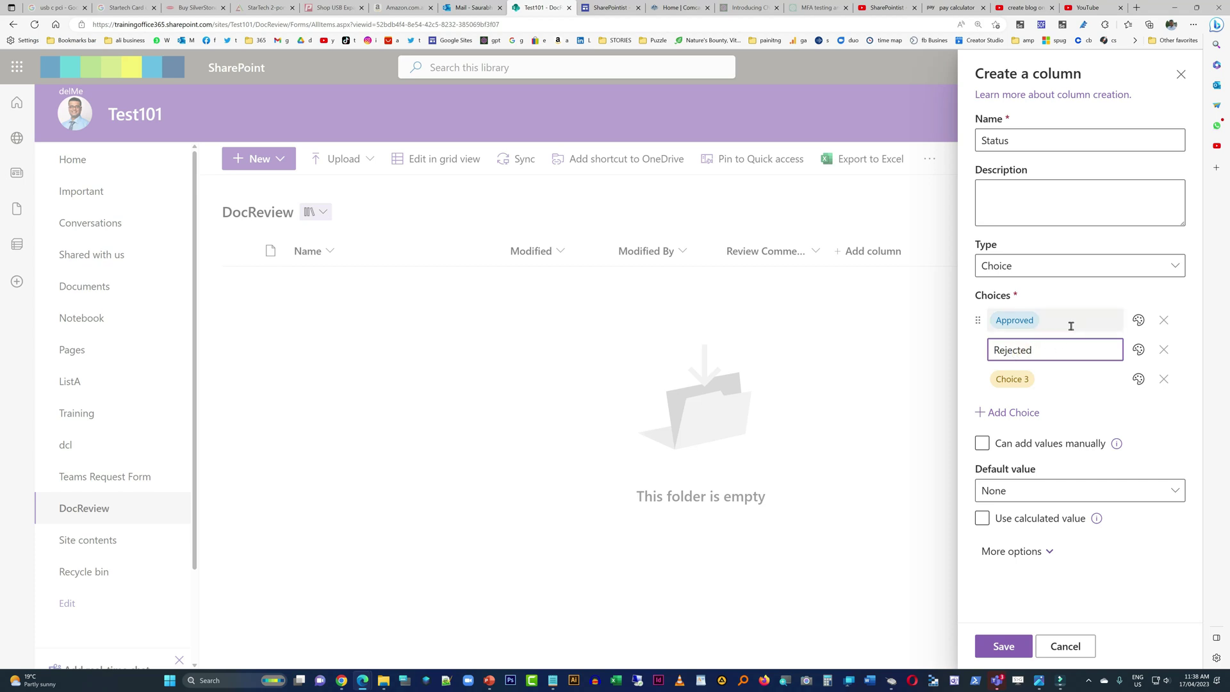
{"action": "key", "text": "Tab"}
{"action": "key", "text": "Tab"}
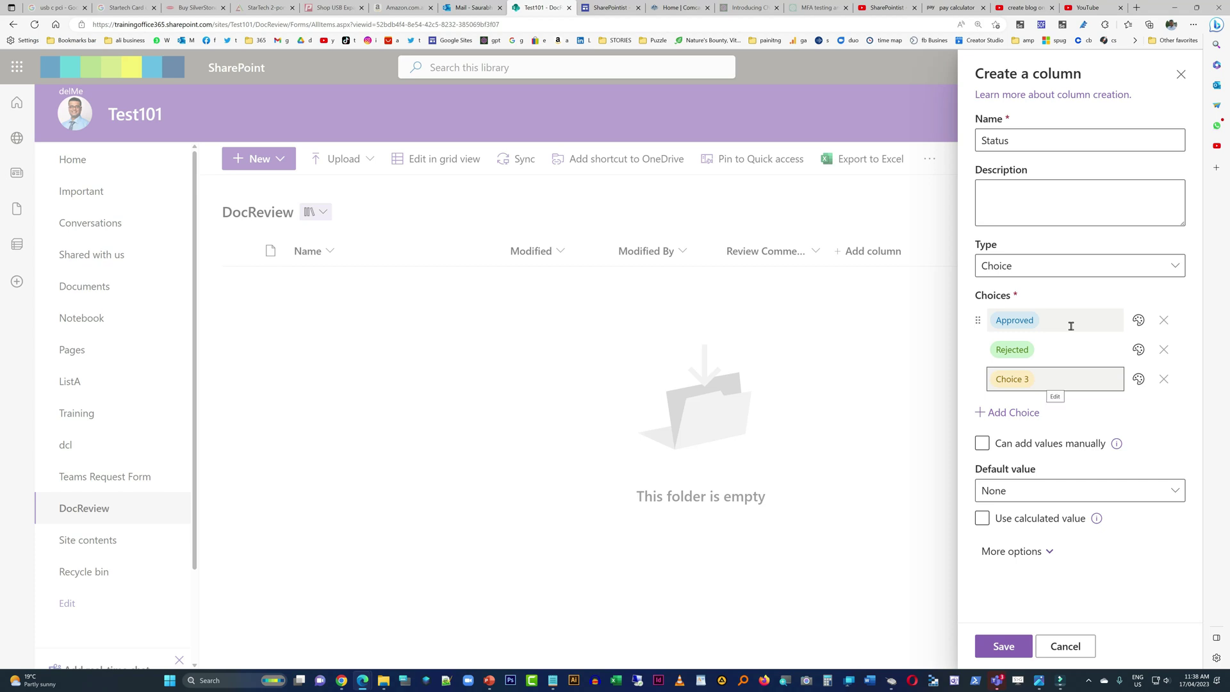
Rename the third choice of the Status column as Pending Review
{"action": "left_click", "coordinate": [1042, 378]}
{"action": "type", "text": "Pend"}
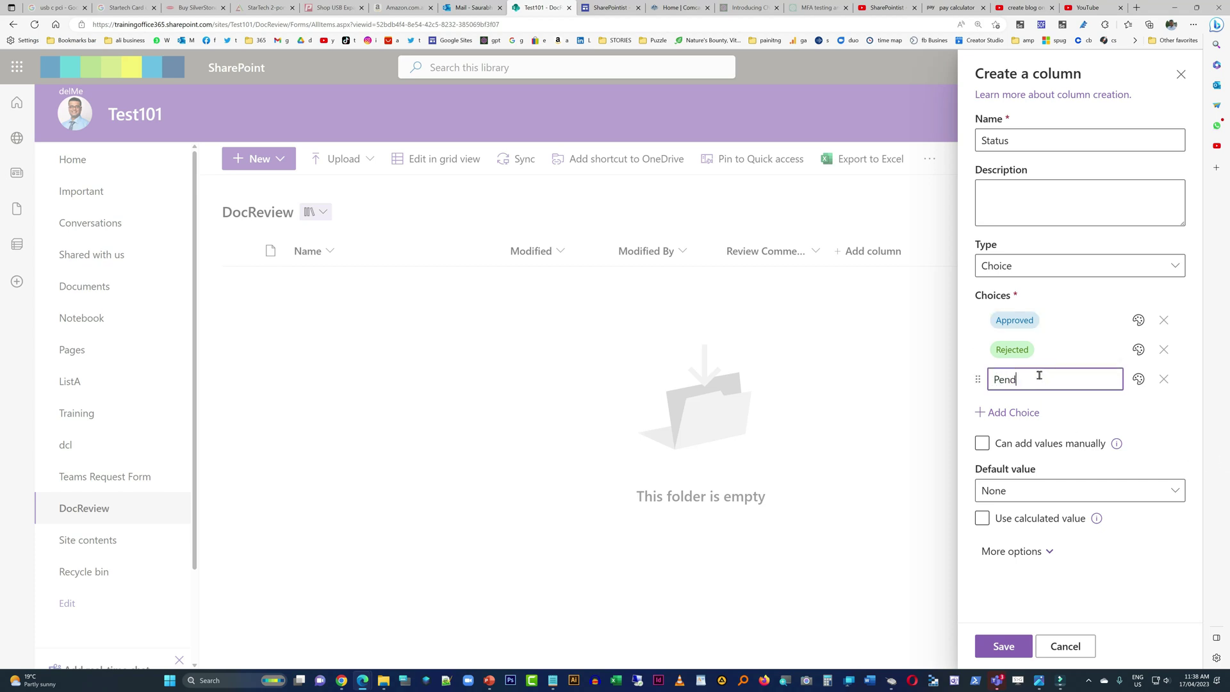
{"action": "type", "text": "ing Review"}
{"action": "key", "text": "ctrl+a"}
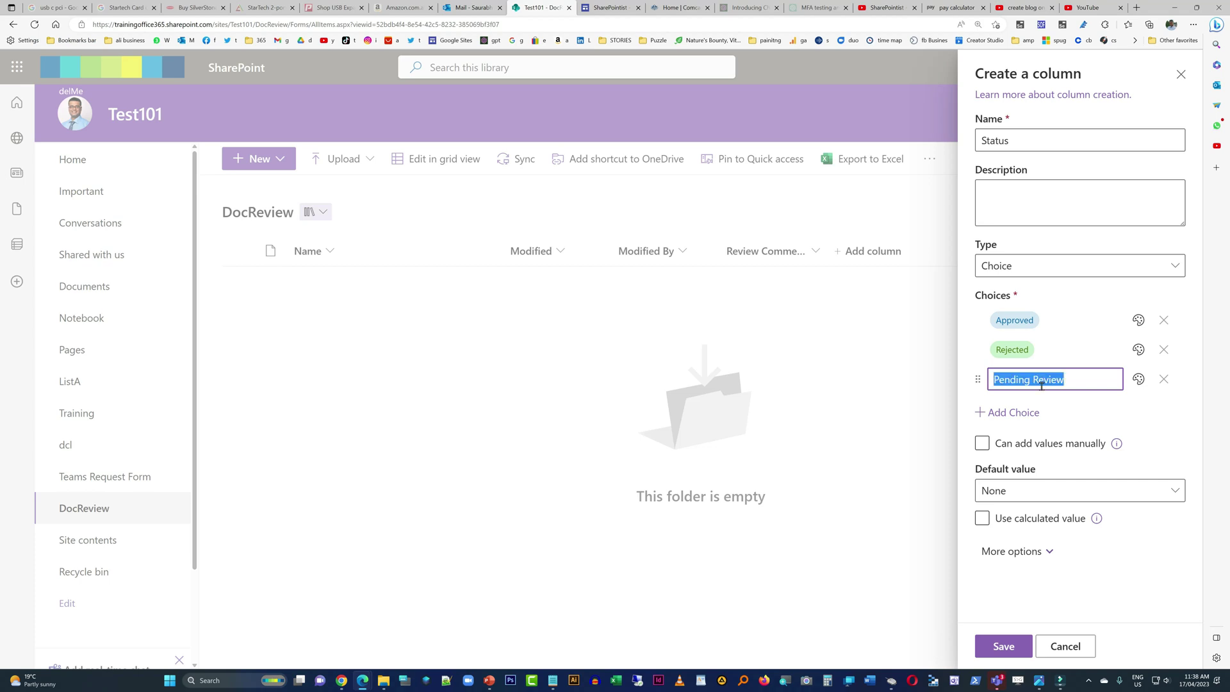
Make Pending Review the default value of the Status column and save the column
{"action": "left_click", "coordinate": [1042, 490]}
{"action": "left_click", "coordinate": [995, 589]}
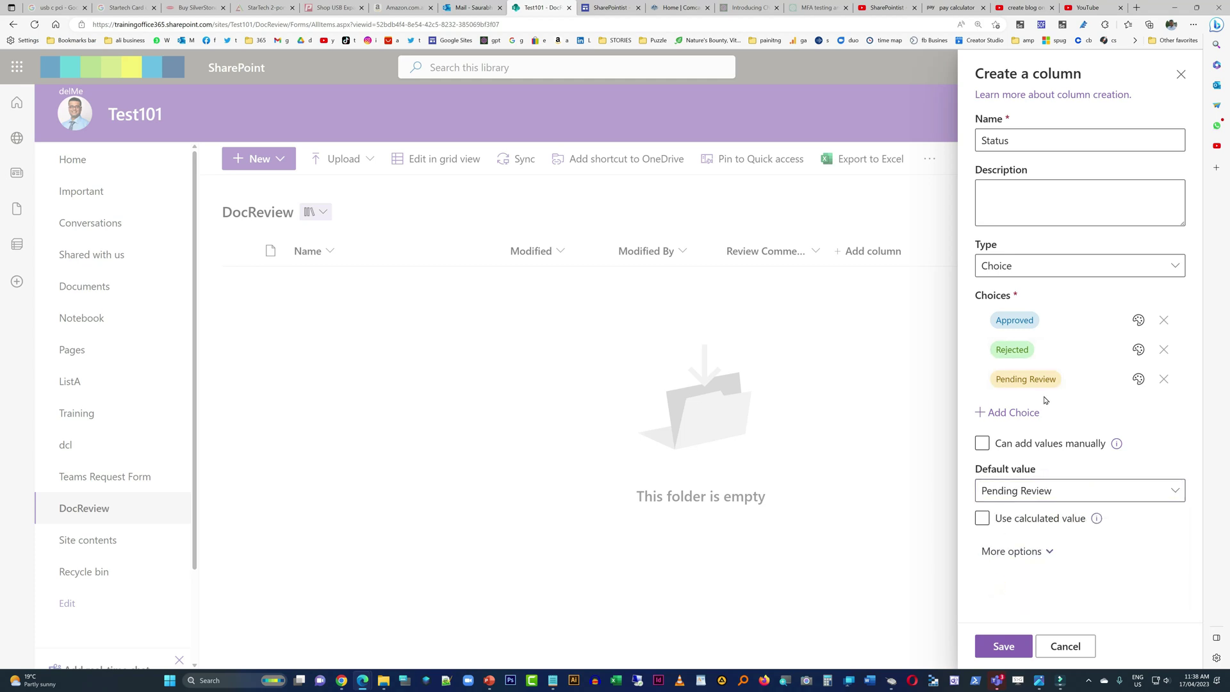
{"action": "left_click", "coordinate": [988, 491]}
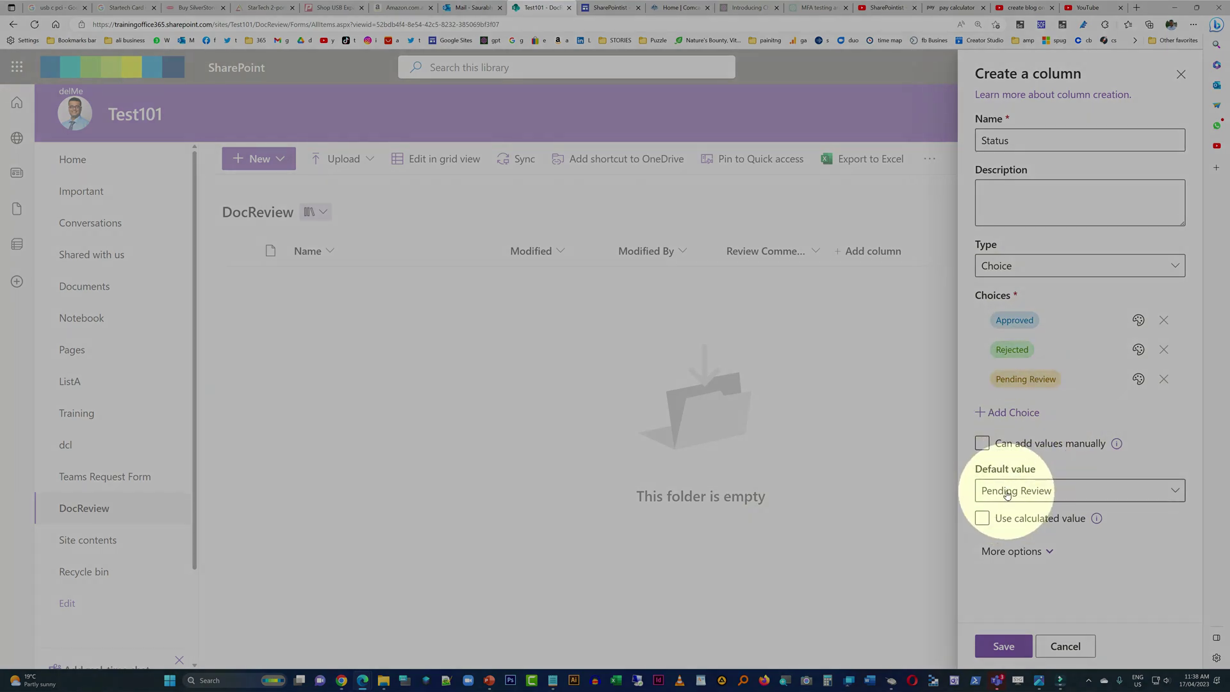
{"action": "left_click", "coordinate": [1003, 646]}
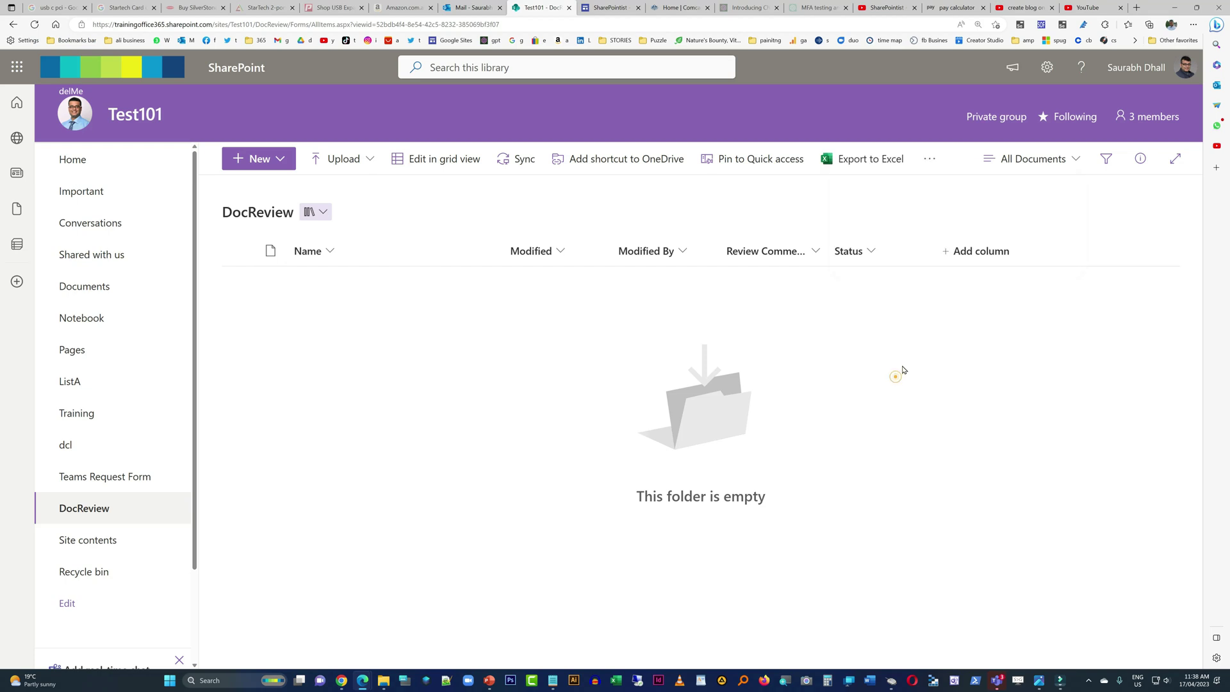
{"action": "left_click", "coordinate": [1046, 67]}
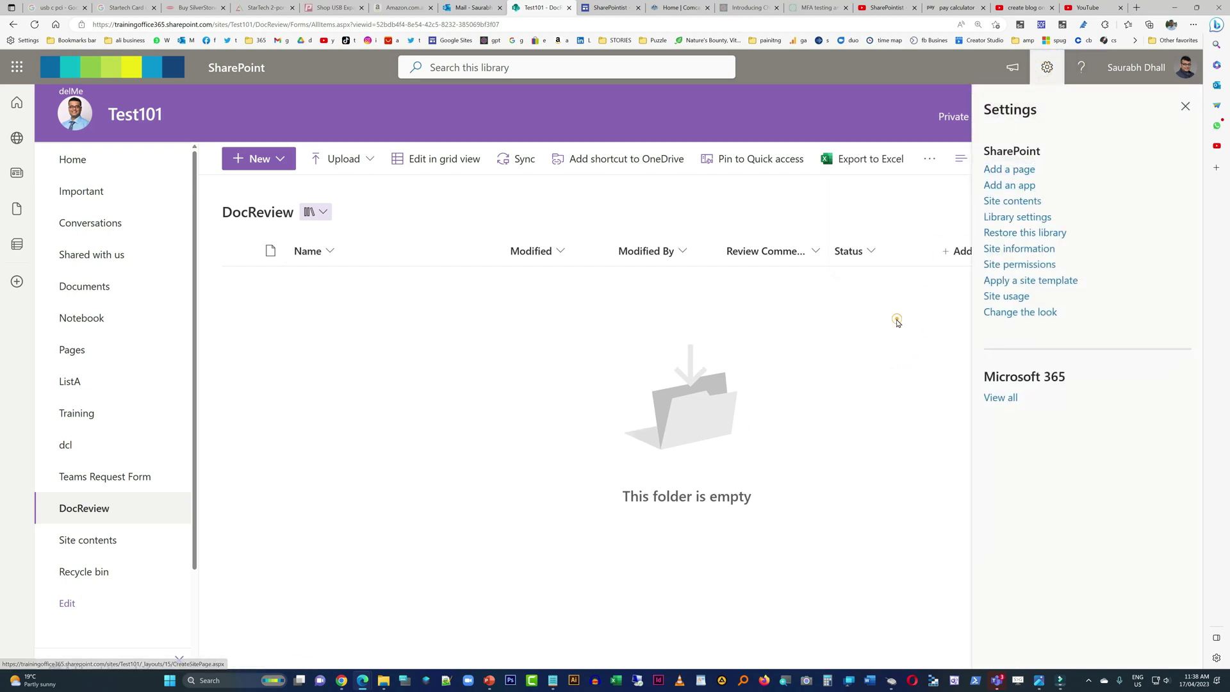
{"action": "left_click", "coordinate": [957, 250]}
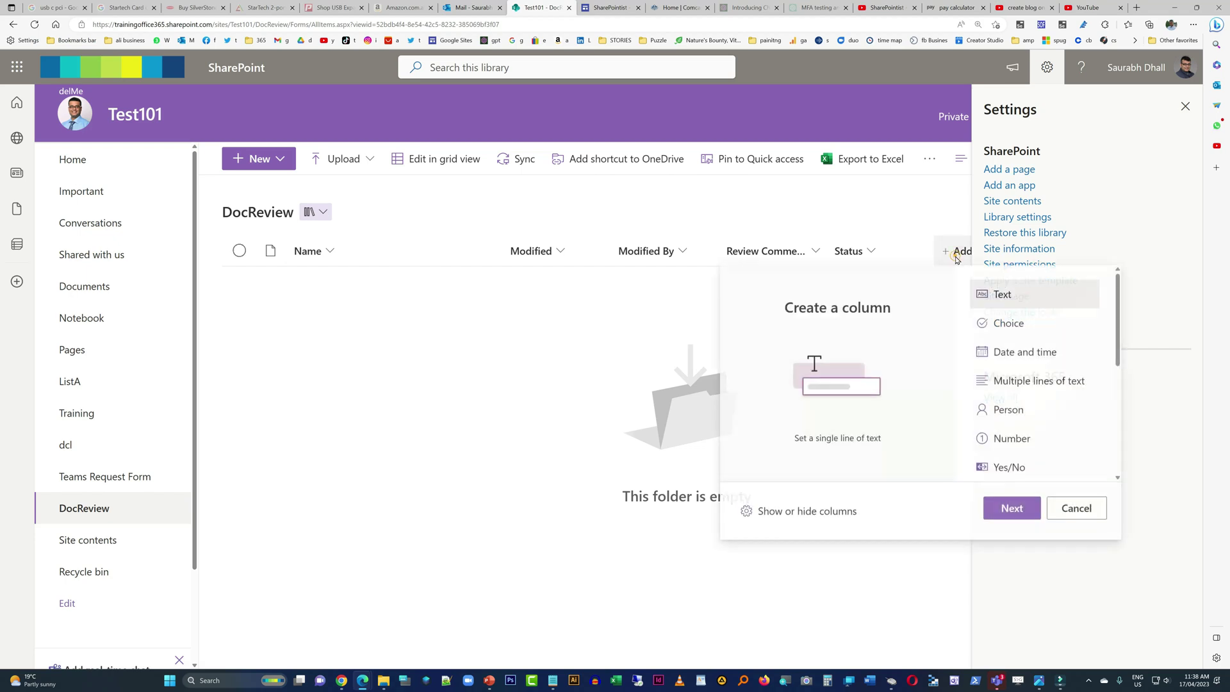
{"action": "left_click", "coordinate": [1067, 510]}
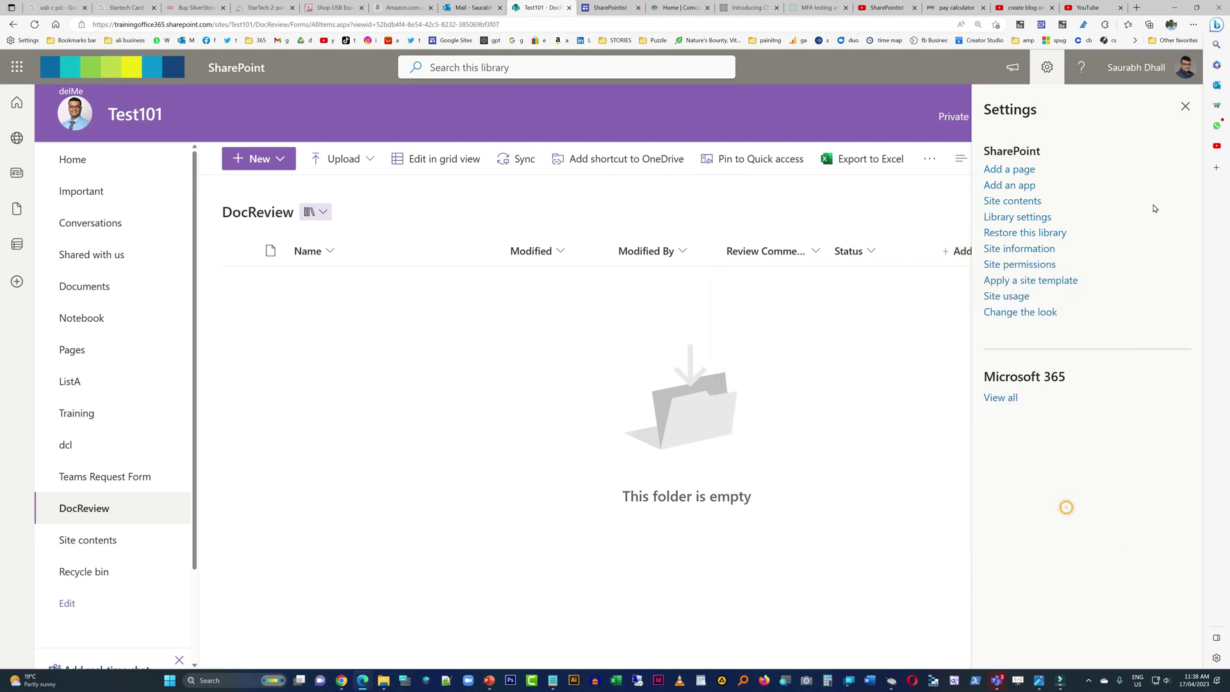
{"action": "left_click", "coordinate": [1185, 106]}
Edit the All Documents view to display the ID column at position 1 and save the view
{"action": "left_click", "coordinate": [1032, 159]}
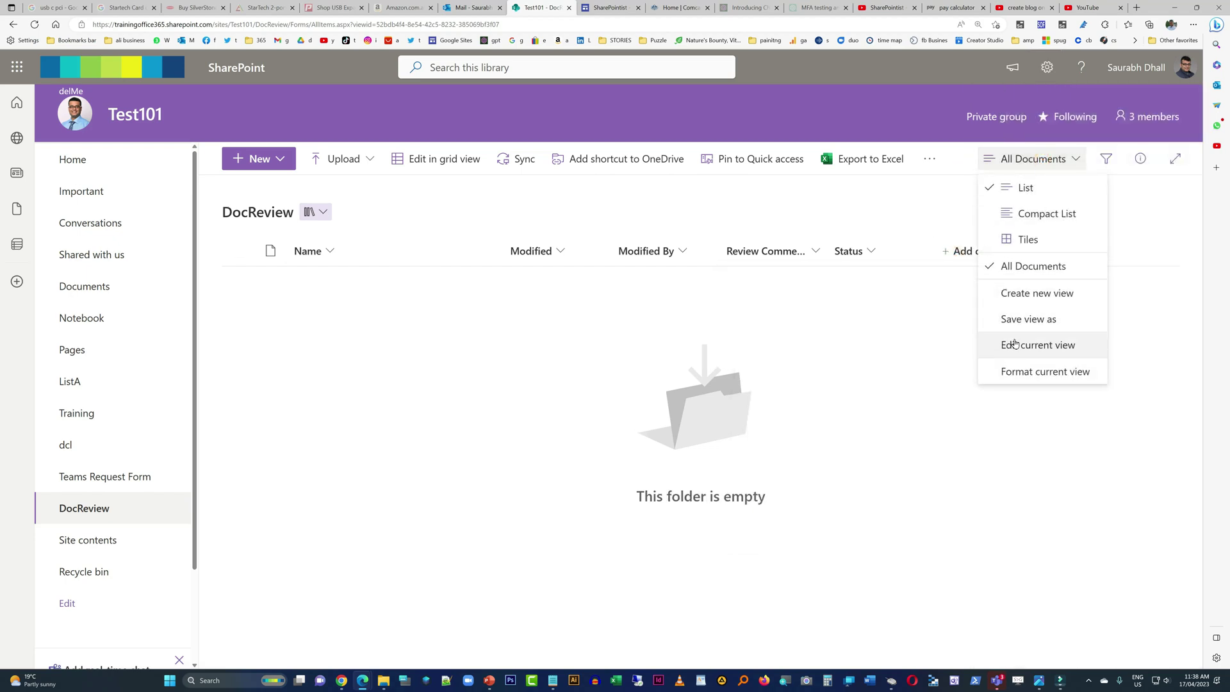
{"action": "left_click", "coordinate": [1015, 344]}
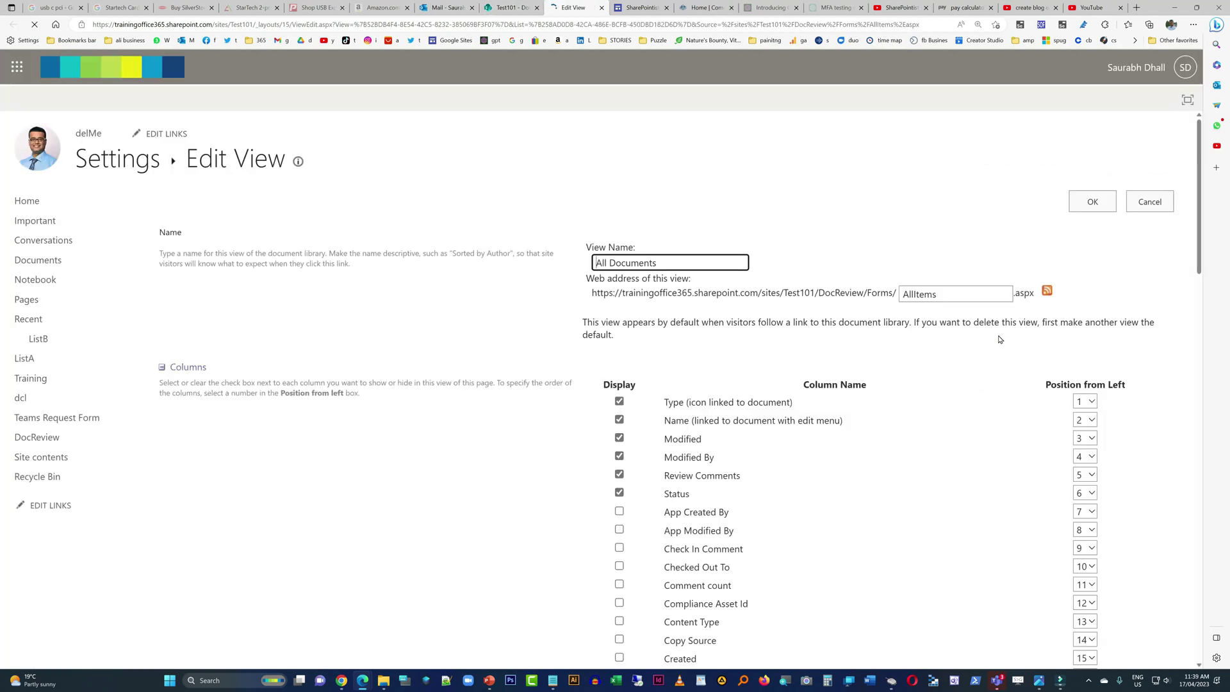
{"action": "scroll", "coordinate": [654, 558], "scroll_direction": "down", "scroll_amount": 9}
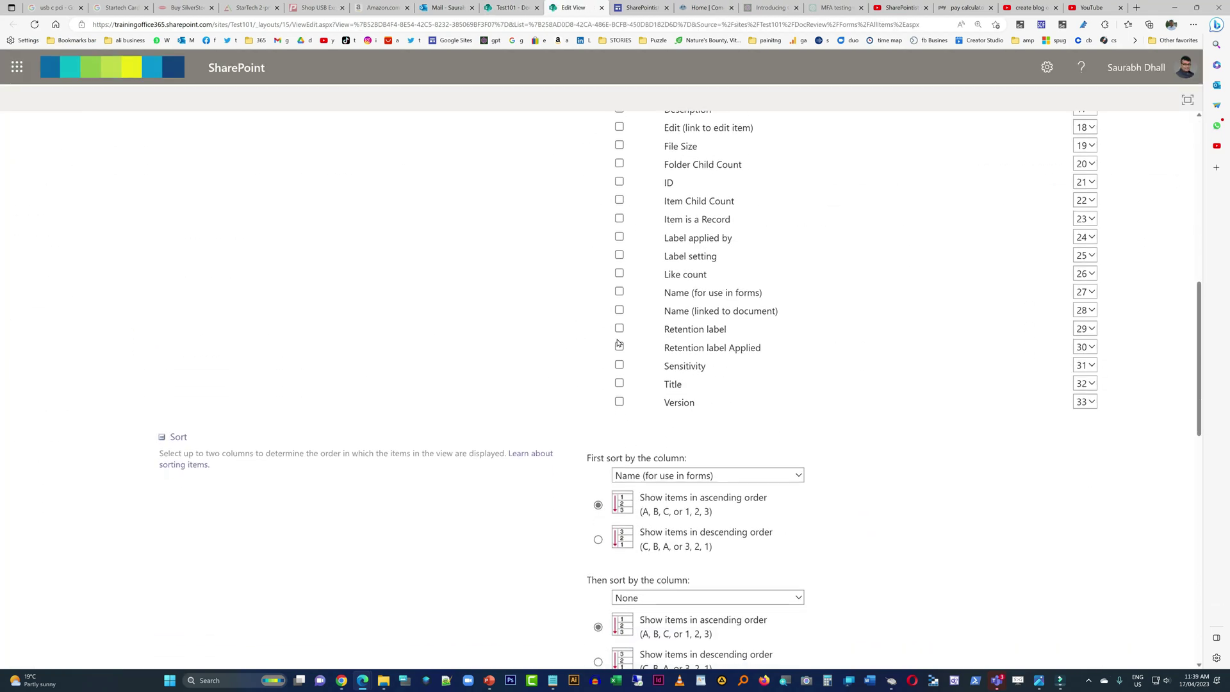
{"action": "left_click", "coordinate": [619, 182]}
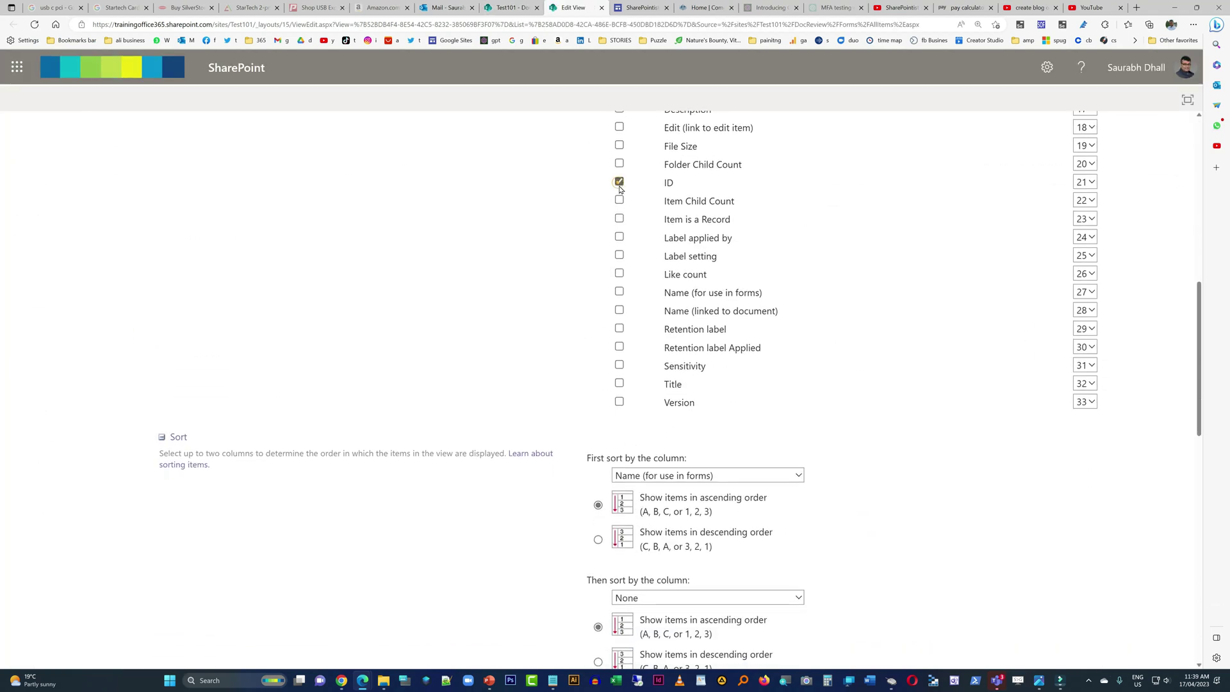
{"action": "left_click", "coordinate": [1082, 182]}
{"action": "scroll", "coordinate": [1084, 209], "scroll_direction": "up", "scroll_amount": 1}
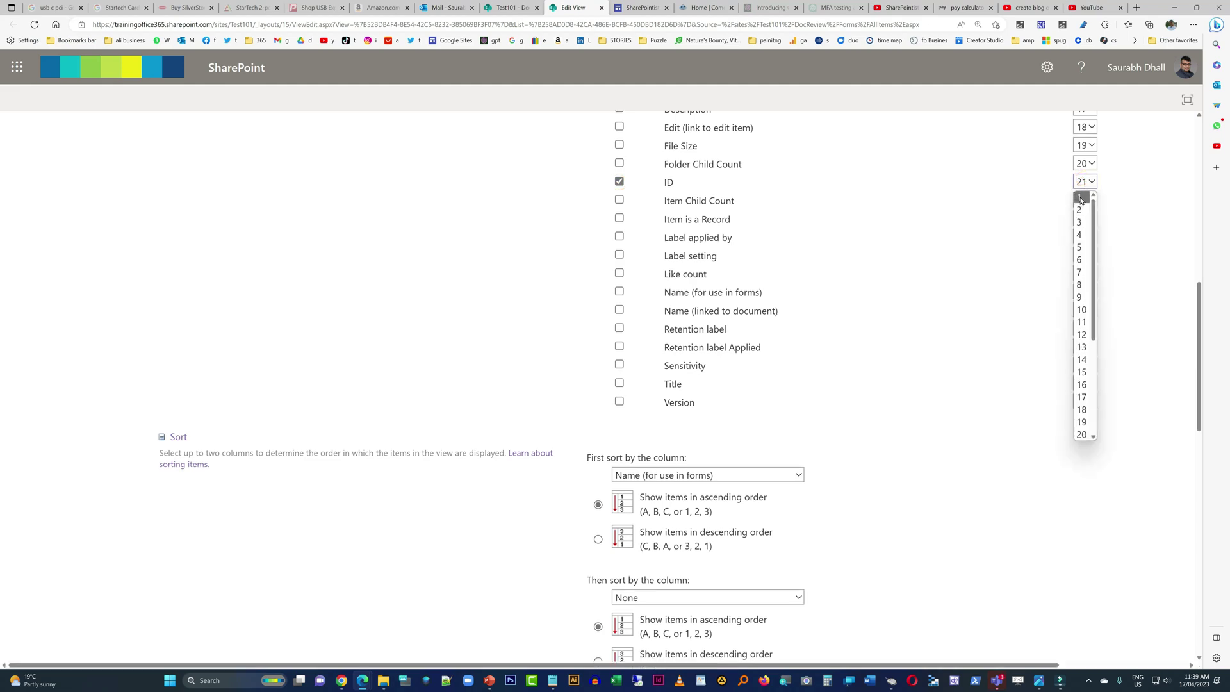
{"action": "left_click", "coordinate": [1081, 198]}
{"action": "left_click", "coordinate": [1143, 165]}
{"action": "scroll", "coordinate": [1136, 171], "scroll_direction": "up", "scroll_amount": 3}
{"action": "scroll", "coordinate": [1136, 171], "scroll_direction": "up", "scroll_amount": 6}
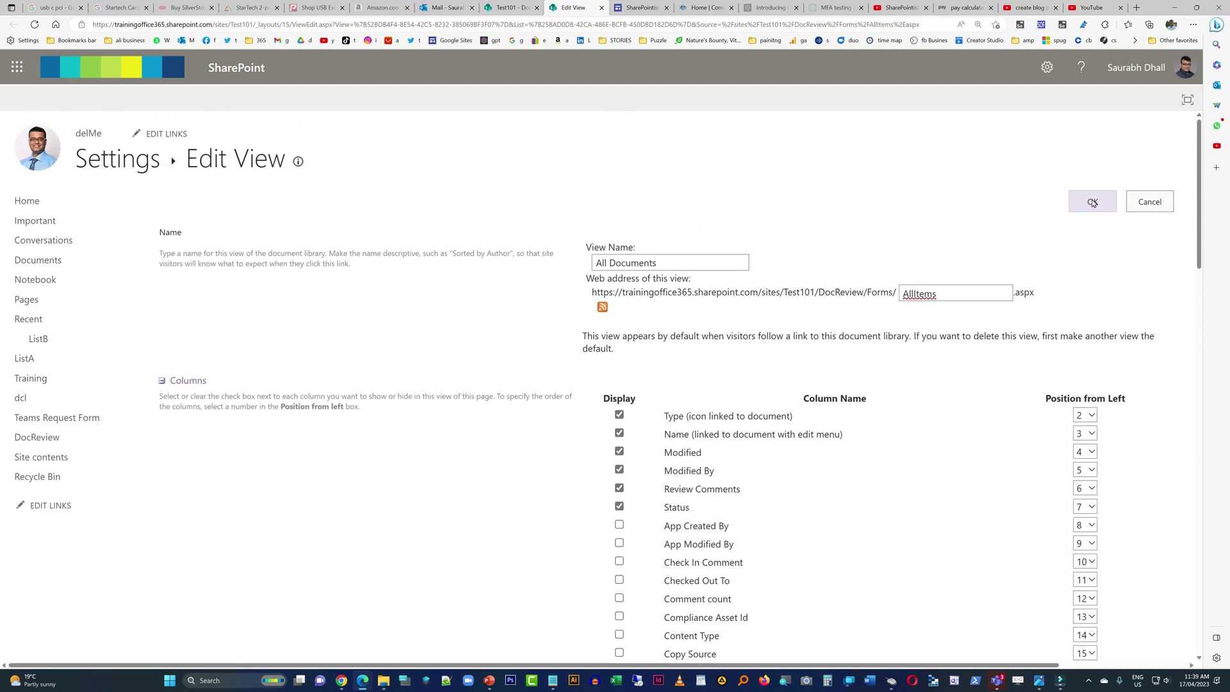
{"action": "left_click", "coordinate": [1092, 203]}
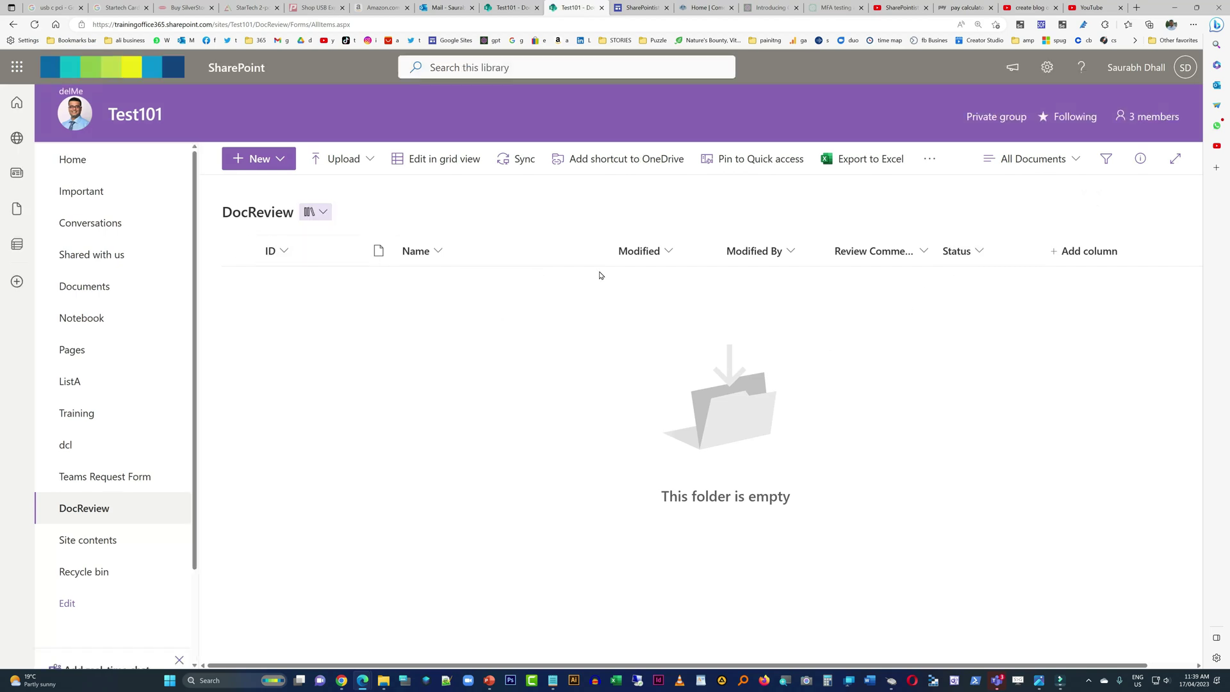
Upload the file stats2023.png from the 2023 folder to the DocReview library
{"action": "left_click", "coordinate": [343, 159]}
{"action": "left_click", "coordinate": [340, 187]}
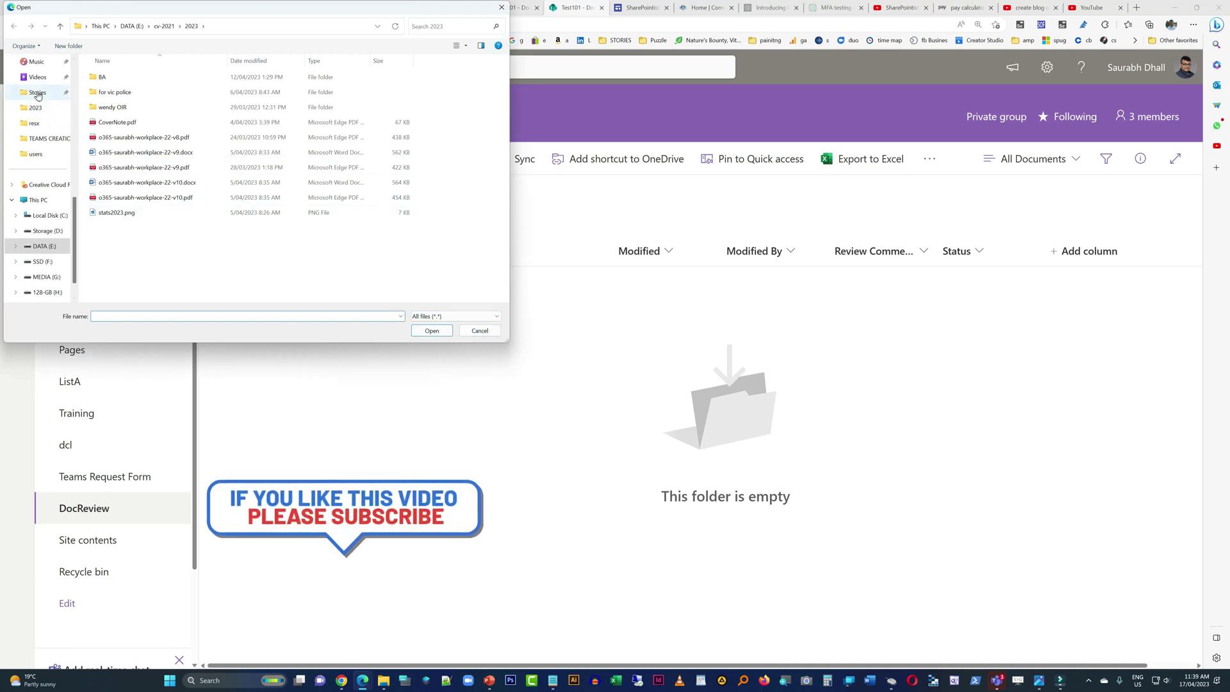
{"action": "scroll", "coordinate": [38, 95], "scroll_direction": "up", "scroll_amount": 4}
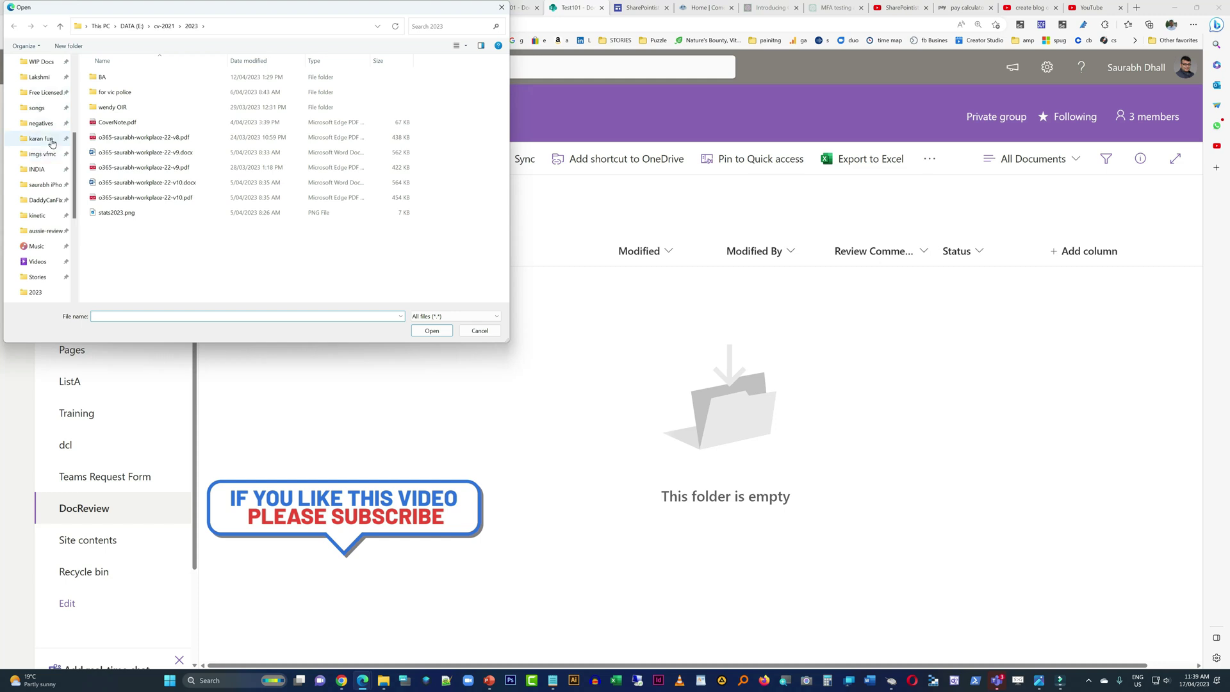
{"action": "left_click", "coordinate": [131, 216]}
{"action": "double_click", "coordinate": [131, 218]}
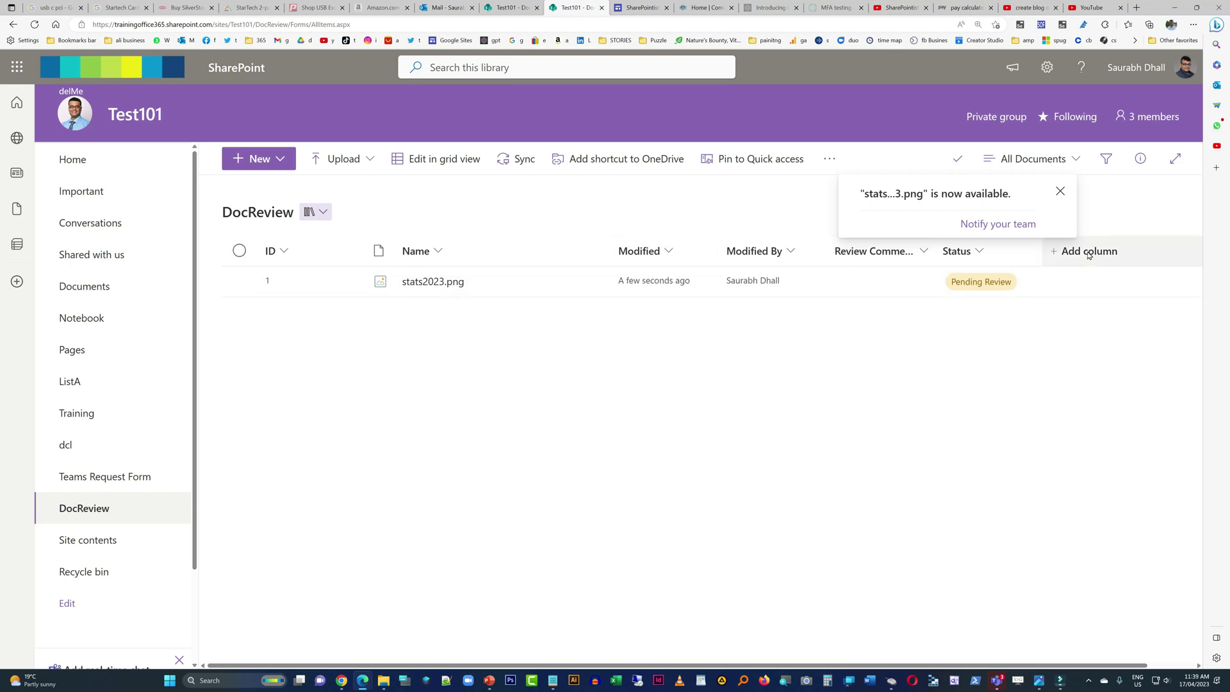
Edit the All Documents view to hide the Modified By and Modified columns and save the view
{"action": "left_click", "coordinate": [1033, 159]}
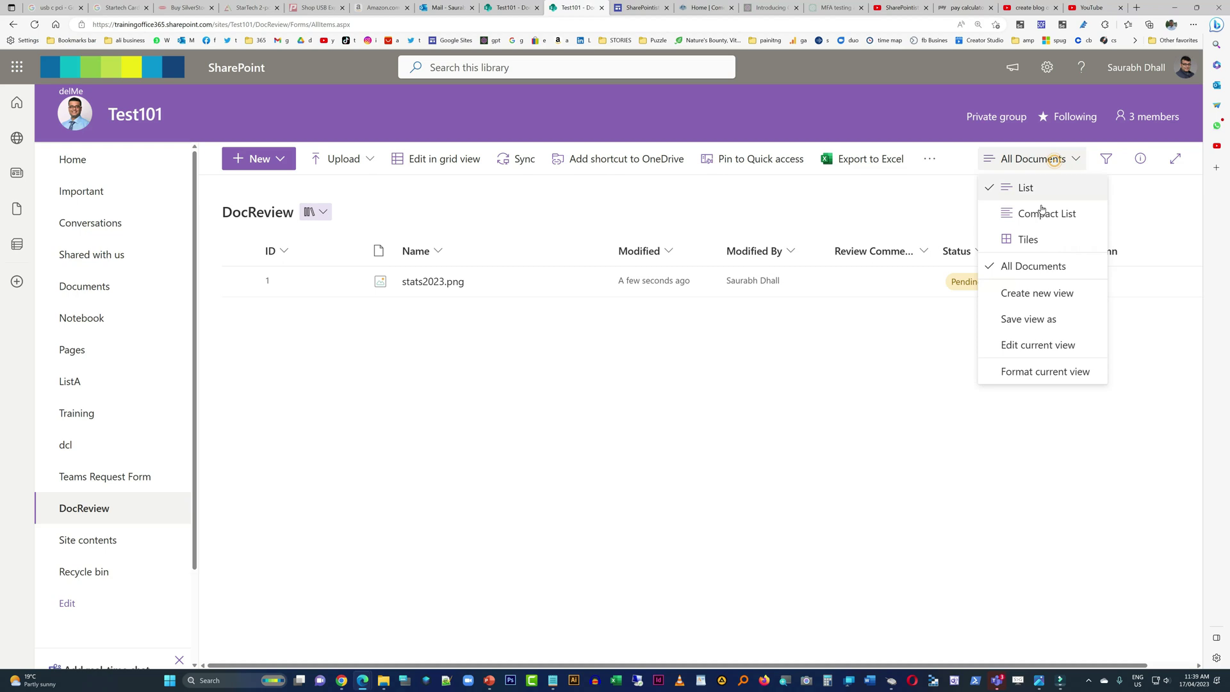
{"action": "left_click", "coordinate": [1017, 355]}
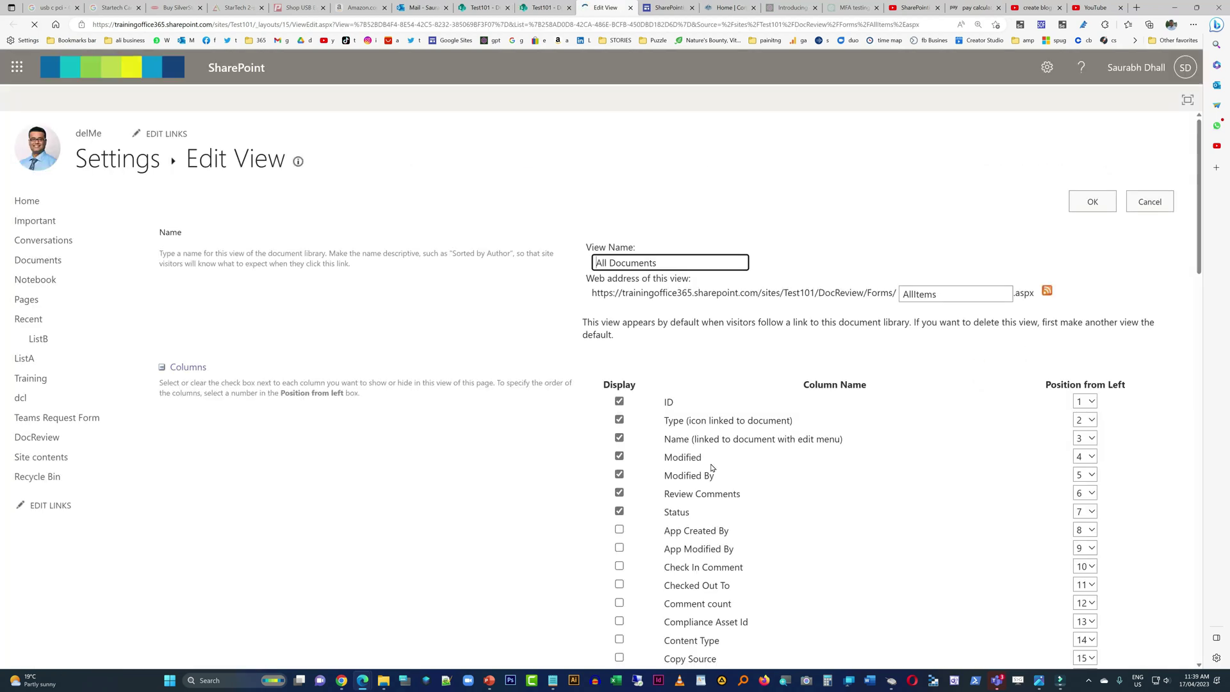
{"action": "left_click", "coordinate": [619, 474]}
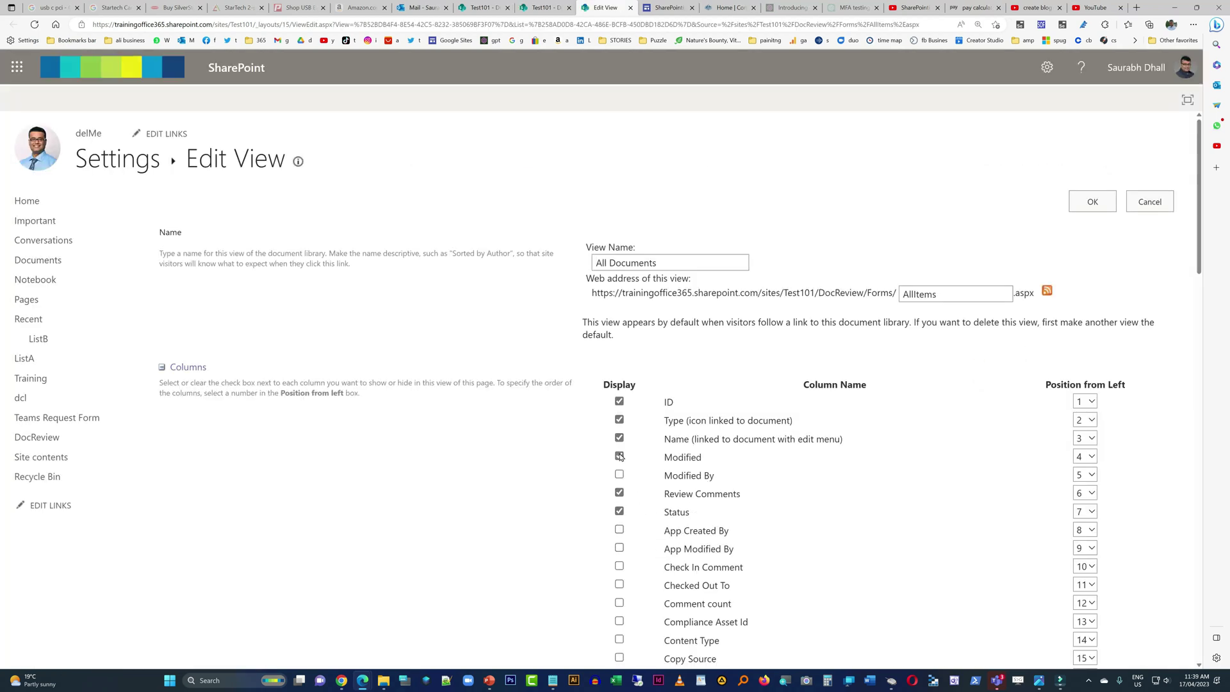
{"action": "left_click", "coordinate": [619, 456]}
{"action": "left_click", "coordinate": [1090, 202]}
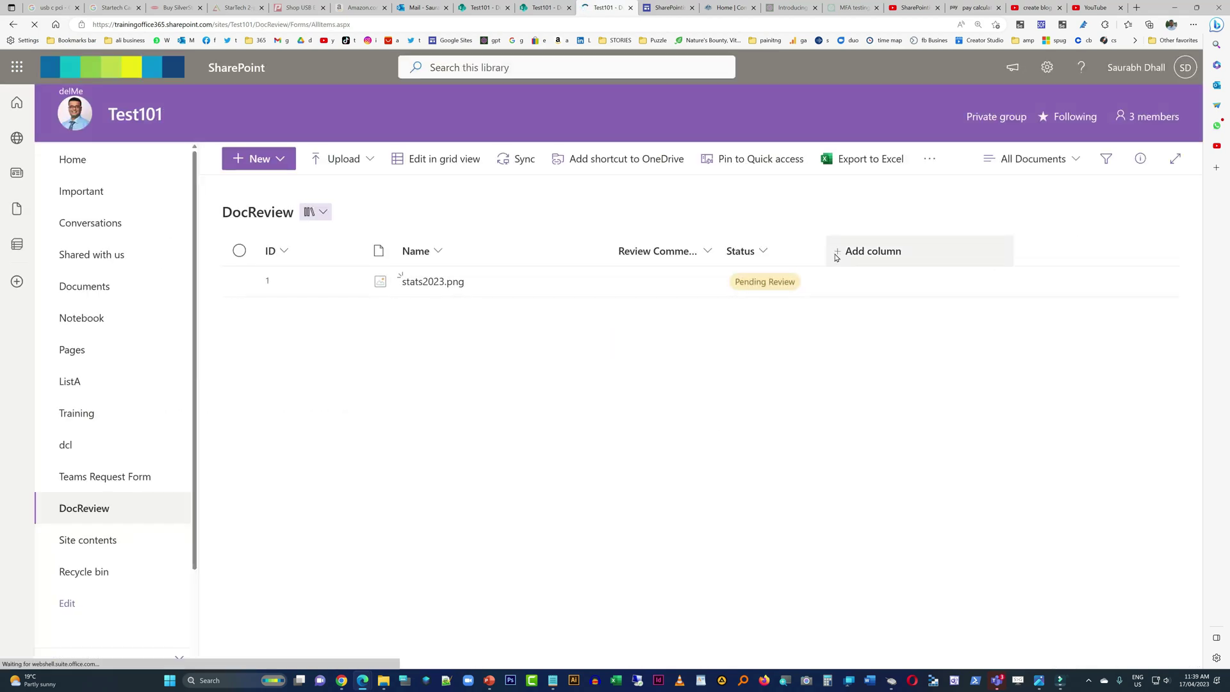
Add a Person column named Reviewer to the DocReview library and save it
{"action": "left_click", "coordinate": [837, 251]}
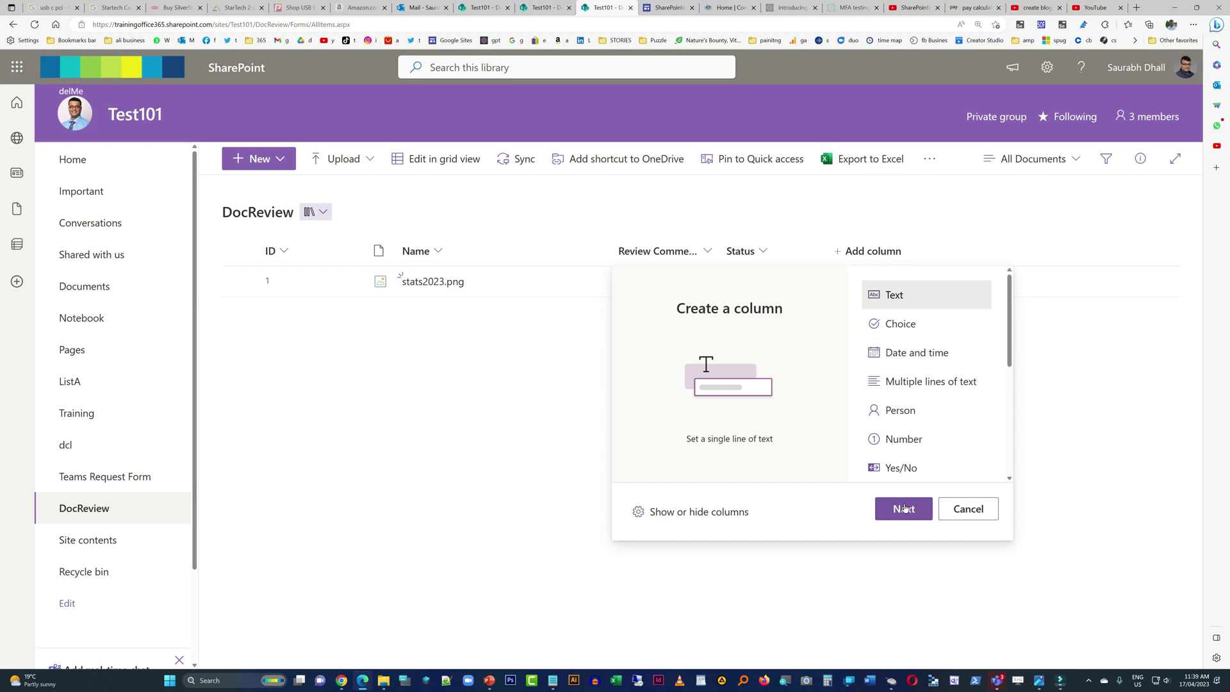
{"action": "left_click", "coordinate": [900, 409]}
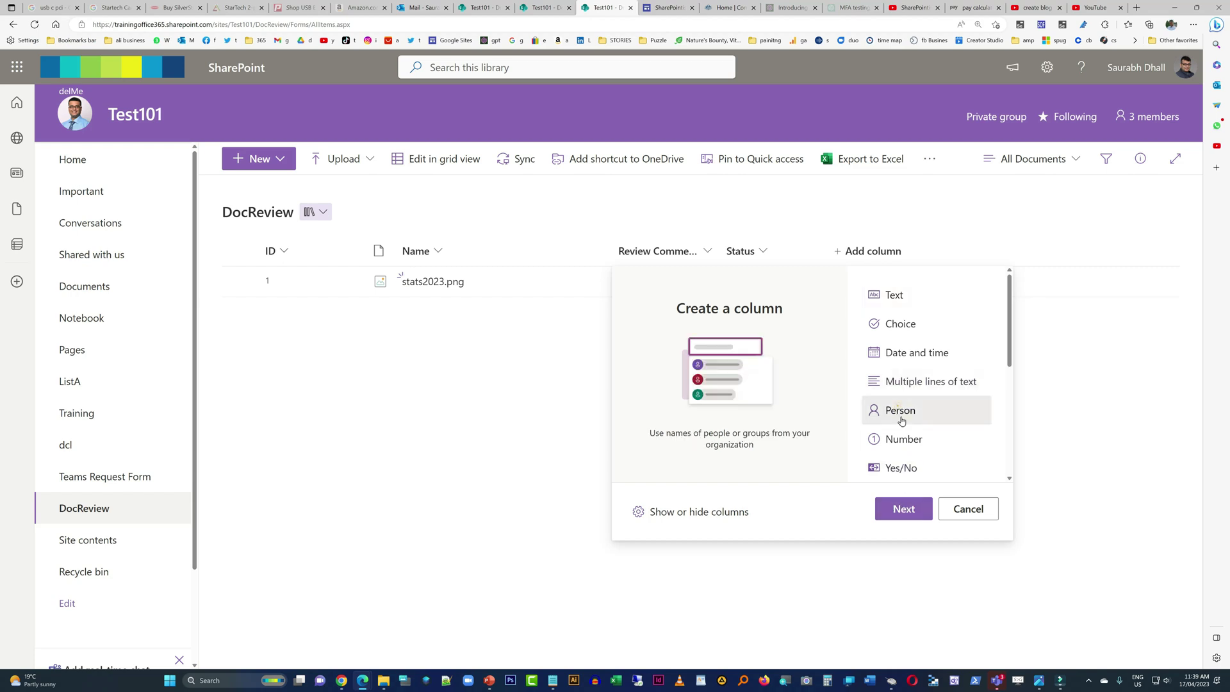
{"action": "left_click", "coordinate": [904, 509]}
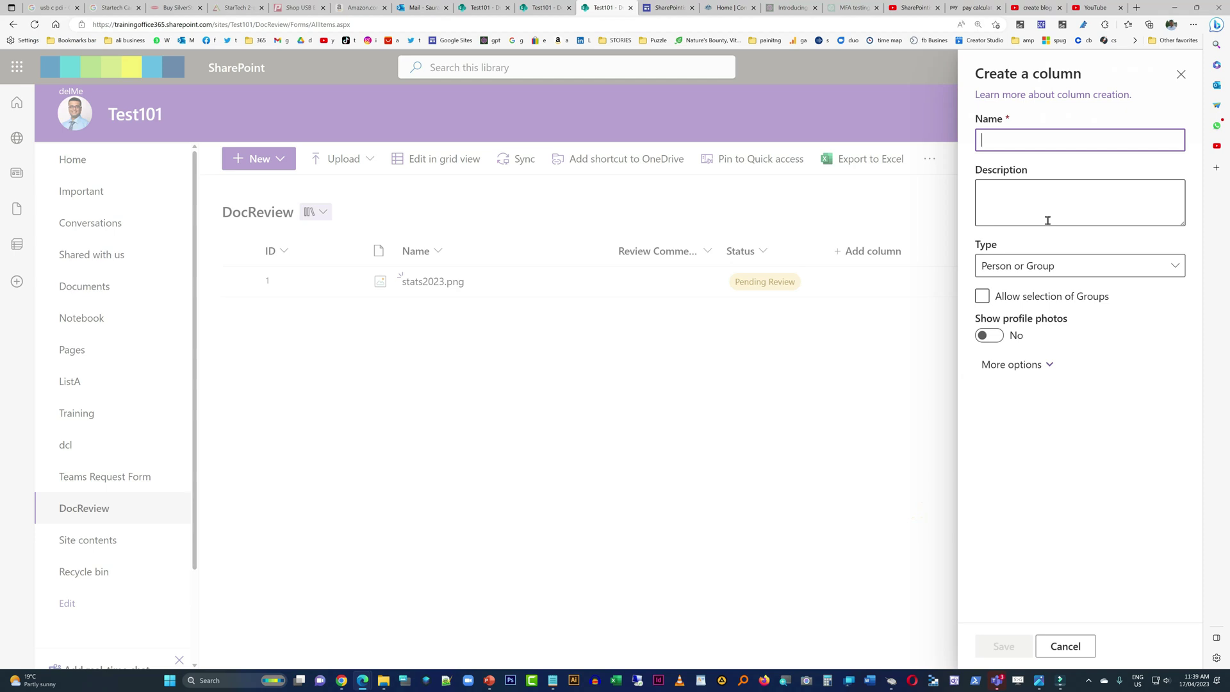
{"action": "type", "text": "Reviewer"}
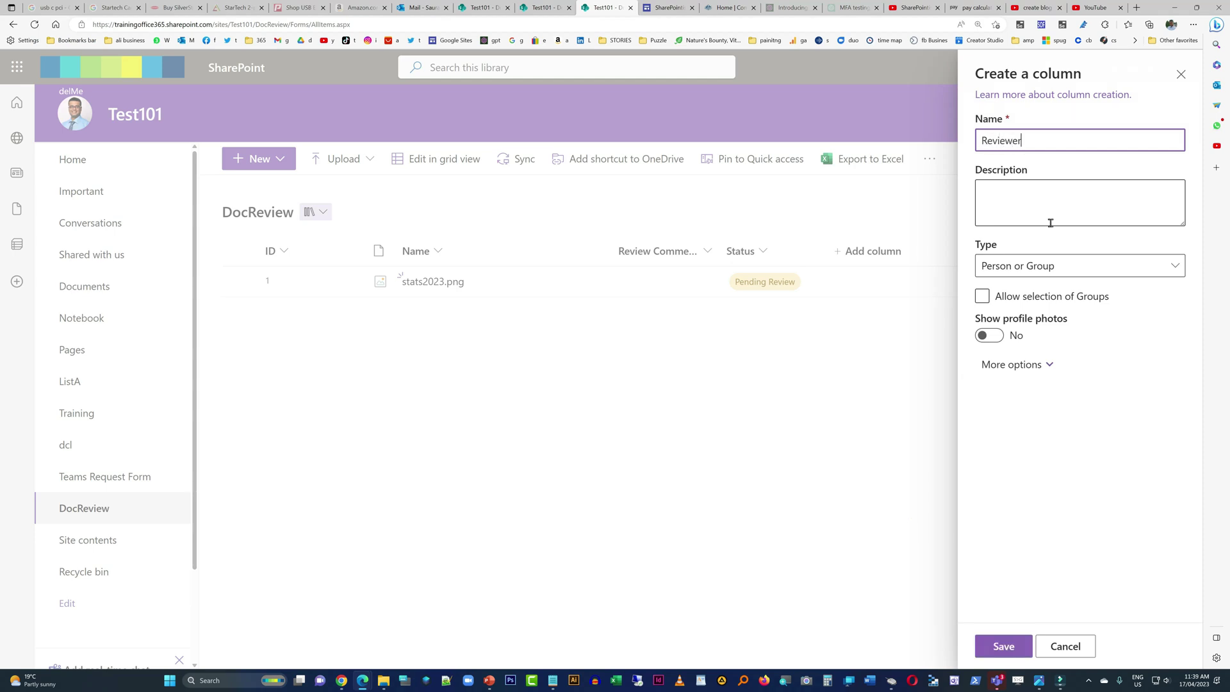
{"action": "left_click", "coordinate": [999, 645]}
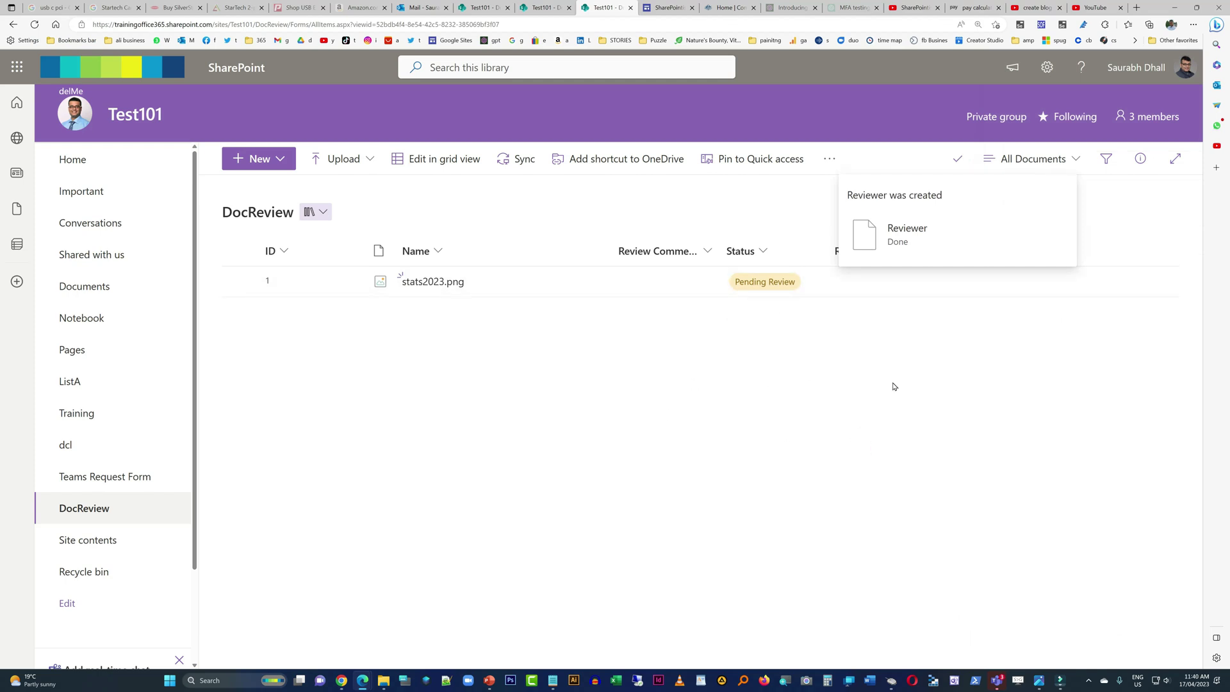
Edit the All Documents view to display the Created By column and save the view
{"action": "left_click", "coordinate": [1019, 167]}
{"action": "left_click", "coordinate": [1033, 346]}
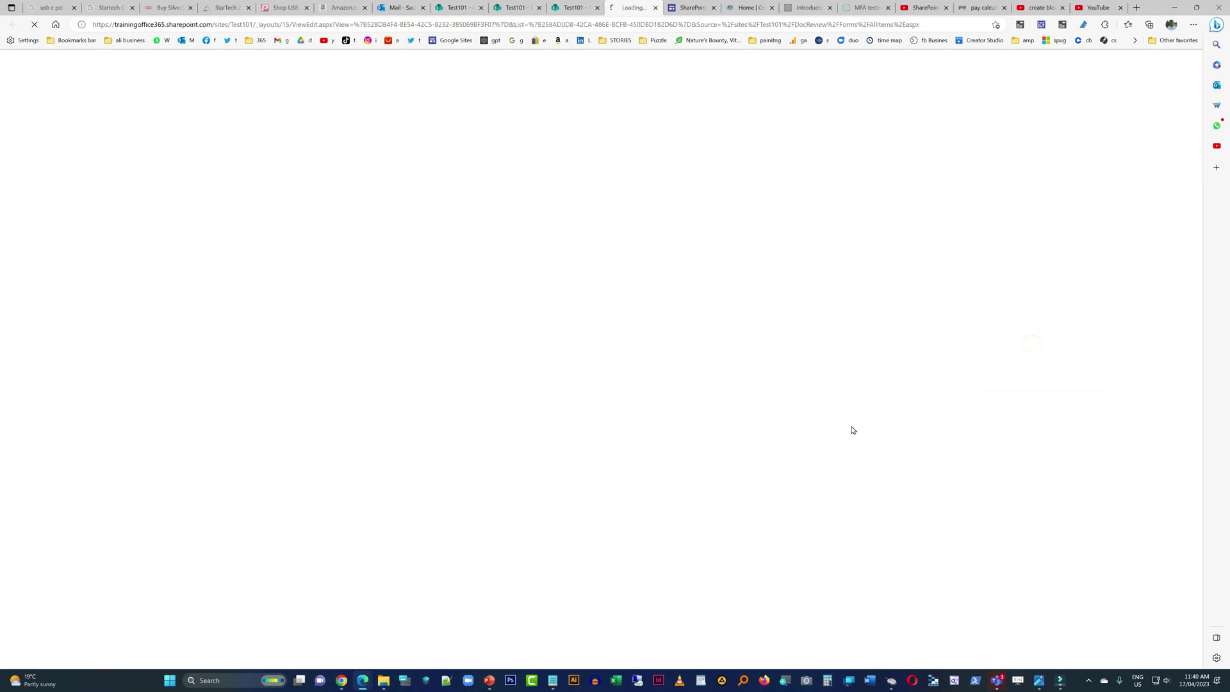
{"action": "scroll", "coordinate": [717, 563], "scroll_direction": "down", "scroll_amount": 9}
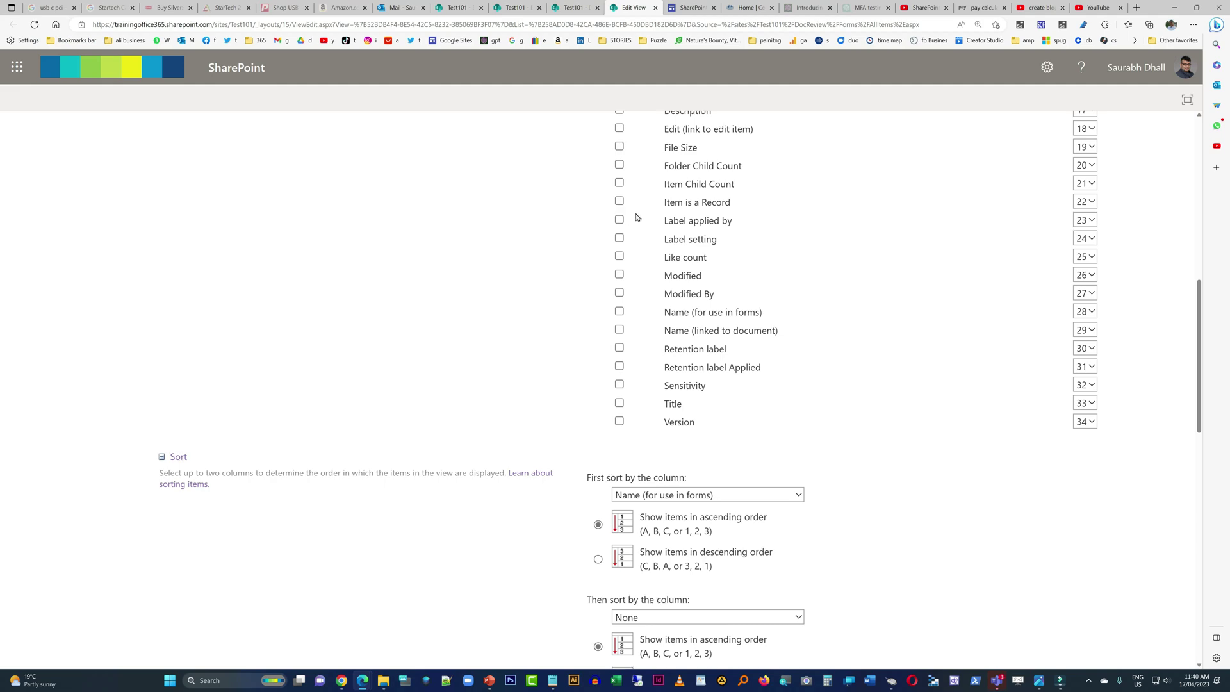
{"action": "scroll", "coordinate": [637, 217], "scroll_direction": "up", "scroll_amount": 4}
{"action": "left_click", "coordinate": [619, 342]}
{"action": "scroll", "coordinate": [1018, 315], "scroll_direction": "up", "scroll_amount": 6}
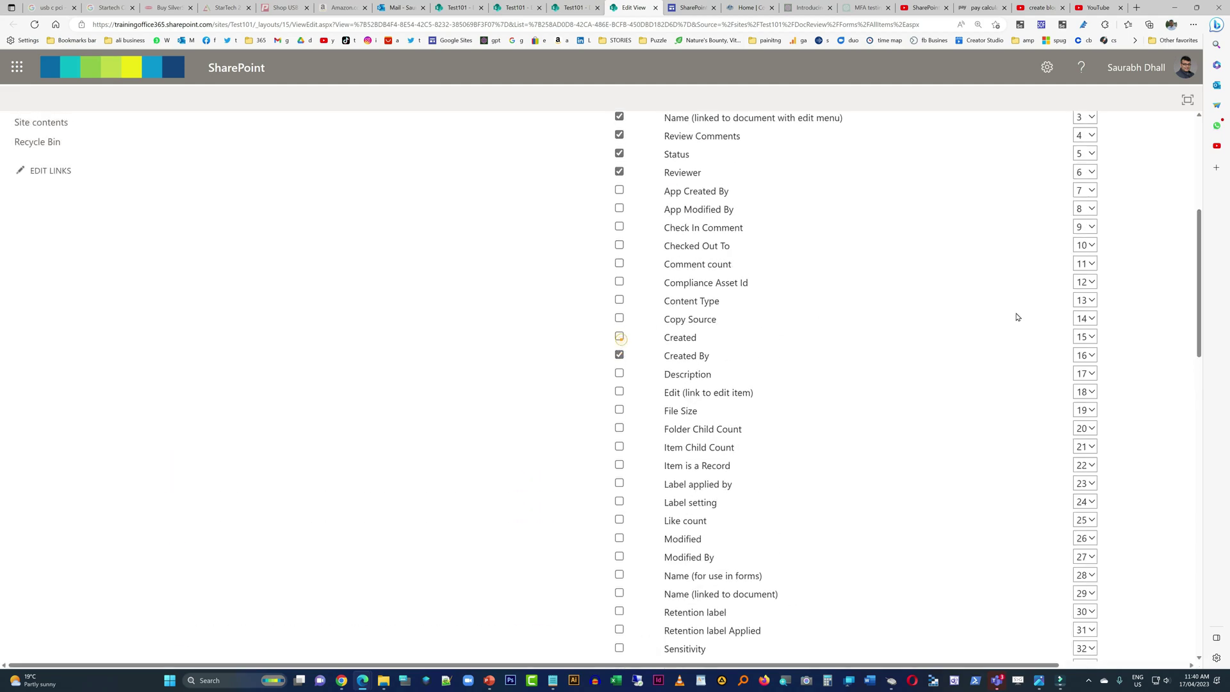
{"action": "left_click", "coordinate": [1100, 205]}
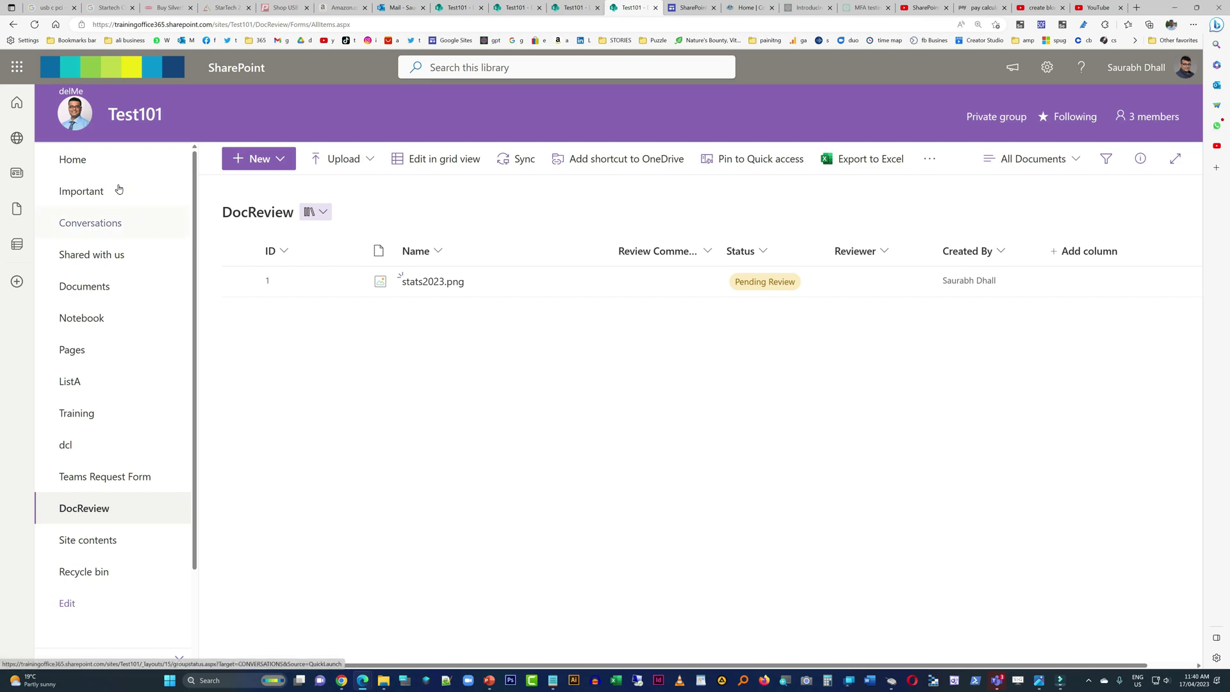
Switch to Power Automate from the Microsoft 365 apps and open the page for creating a flow
{"action": "left_click", "coordinate": [17, 68]}
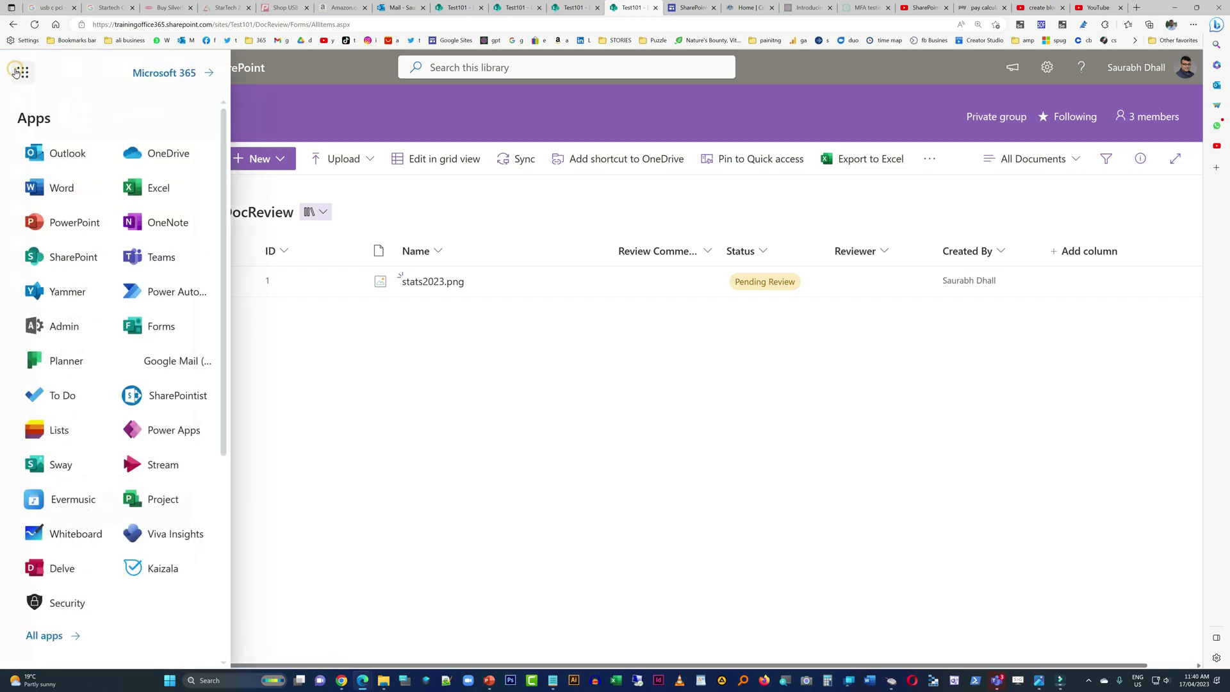
{"action": "left_click", "coordinate": [182, 294]}
{"action": "left_click", "coordinate": [182, 295]}
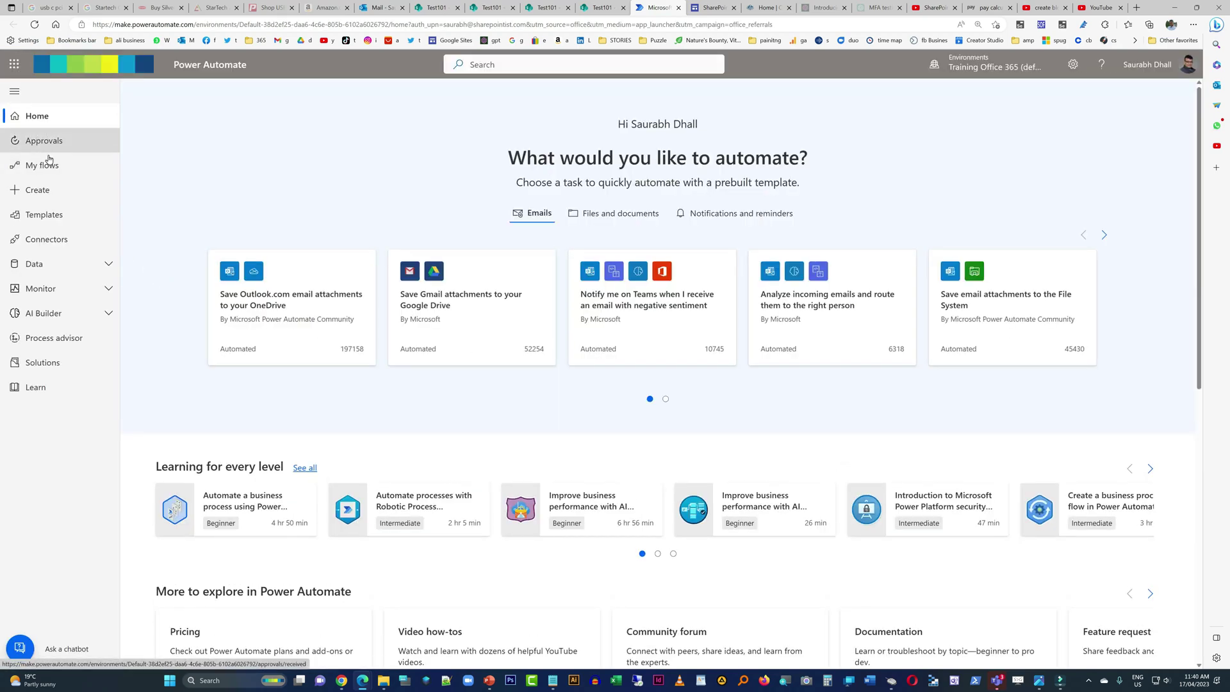
{"action": "left_click", "coordinate": [45, 192]}
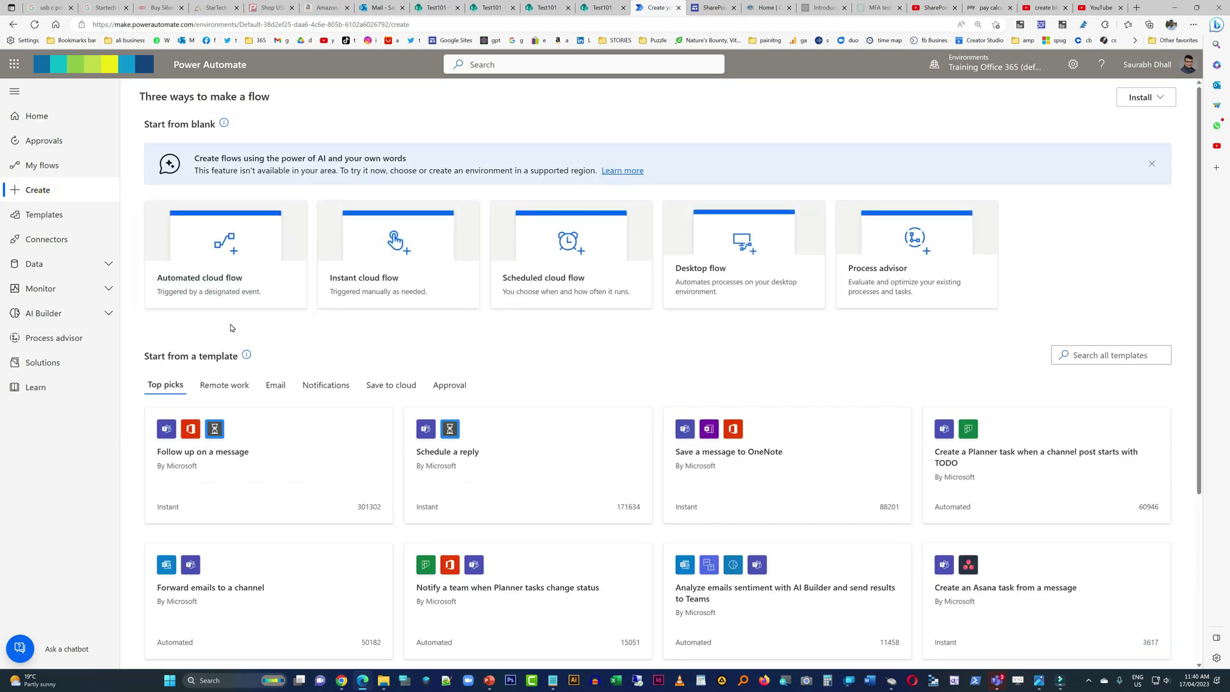
Create an automated cloud flow with the SharePoint trigger "When a file is created (properties only)"
{"action": "left_click", "coordinate": [226, 279]}
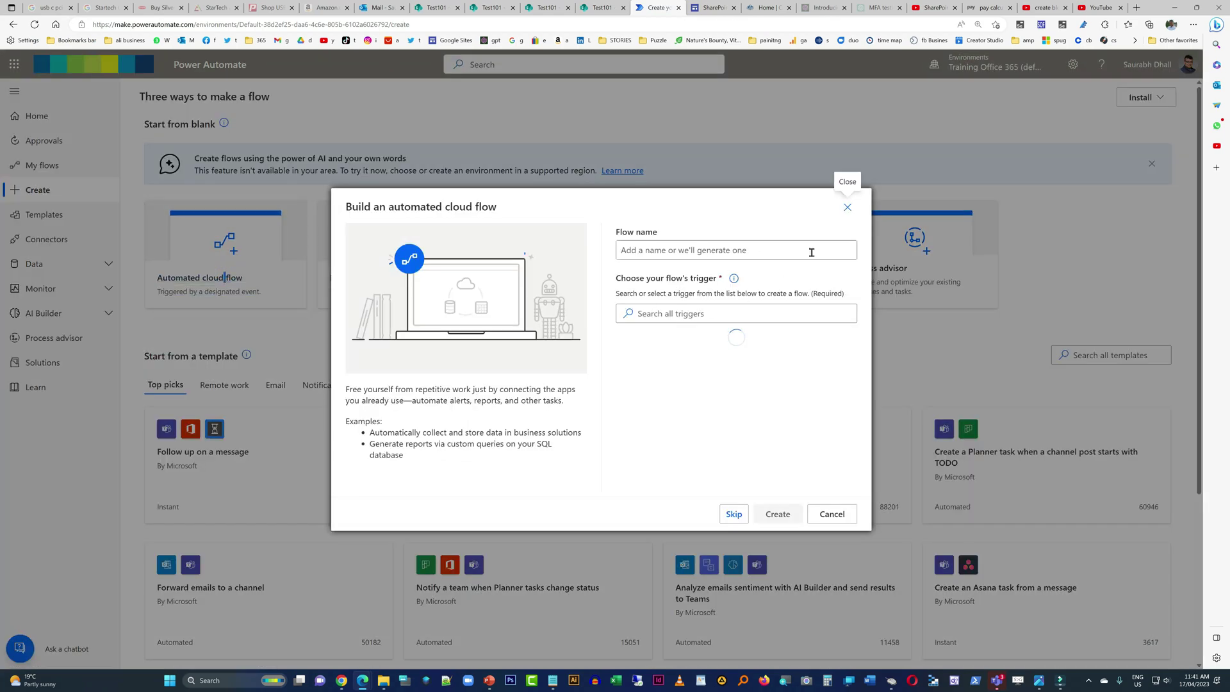
{"action": "left_click", "coordinate": [782, 337]}
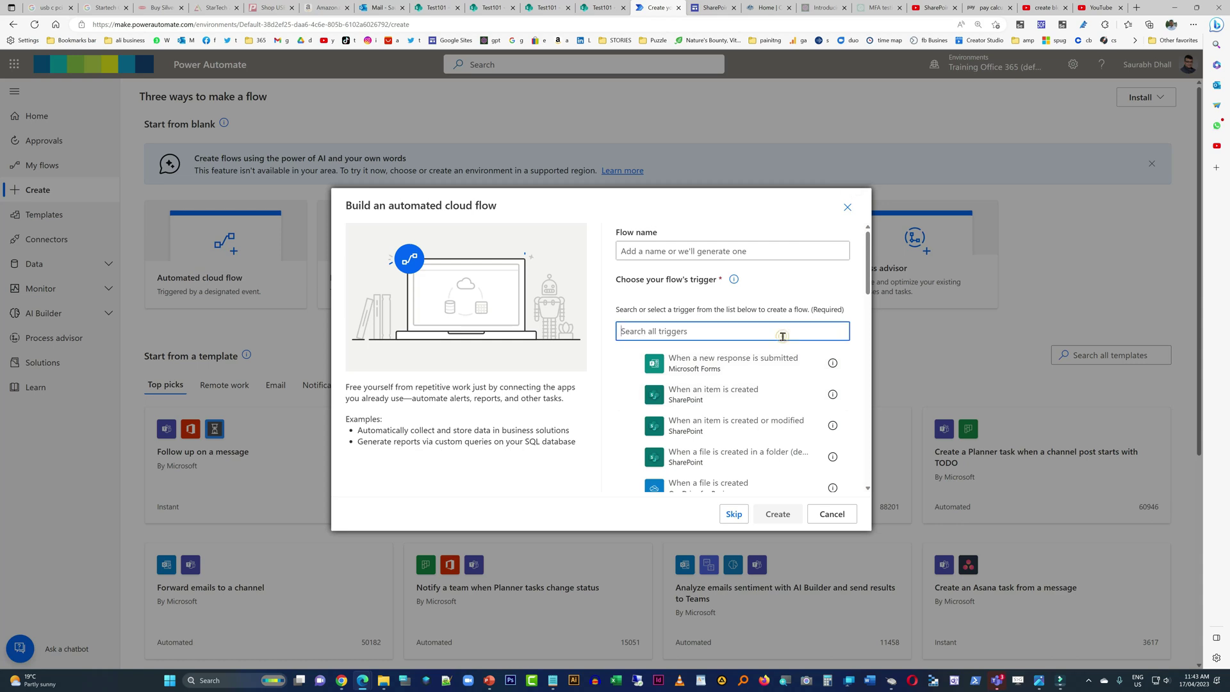
{"action": "type", "text": "share"}
{"action": "type", "text": "point"}
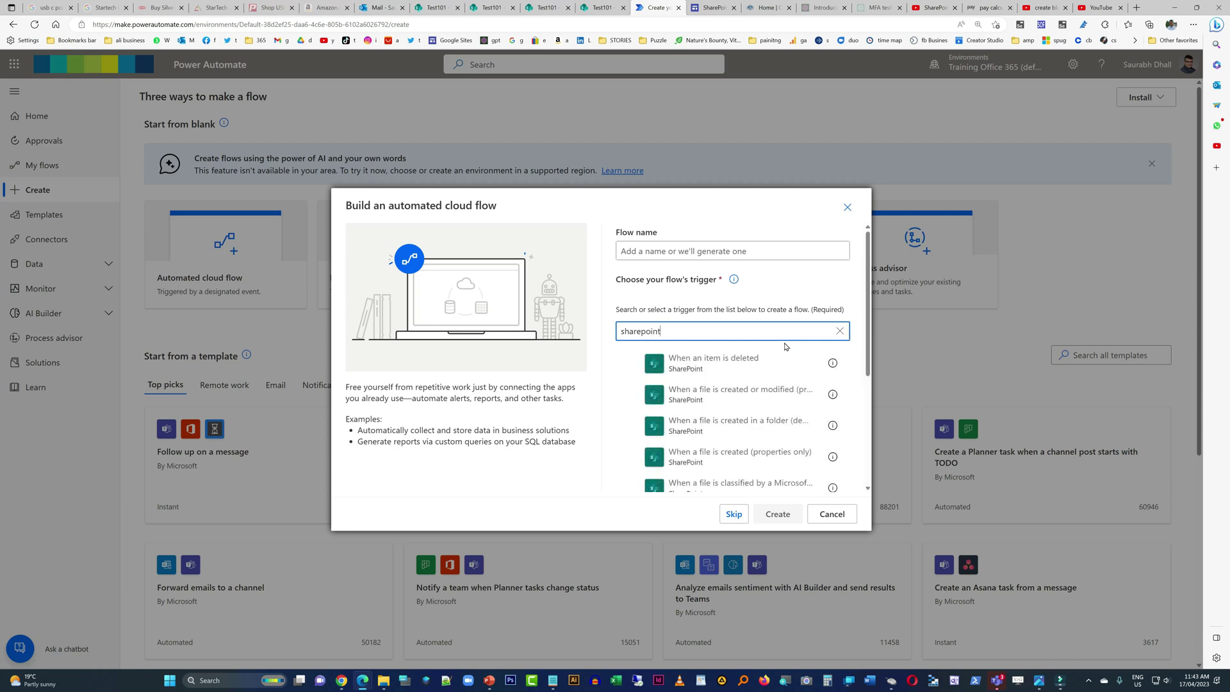
{"action": "left_click", "coordinate": [748, 459]}
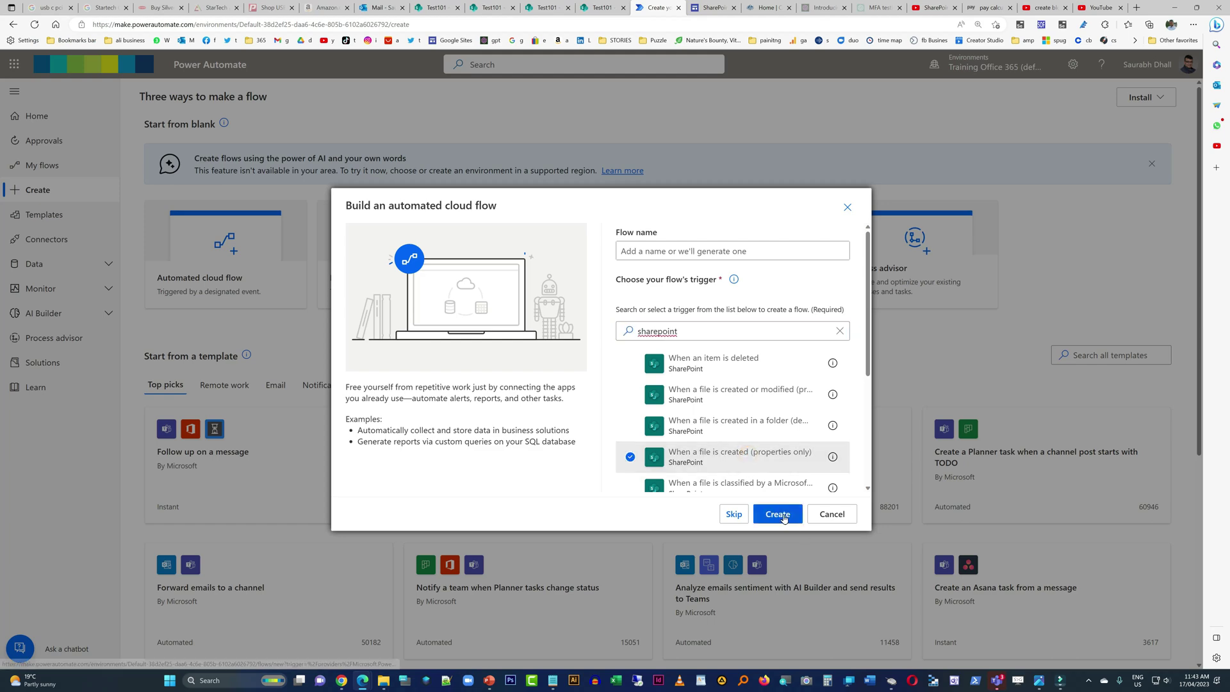
{"action": "left_click", "coordinate": [778, 515]}
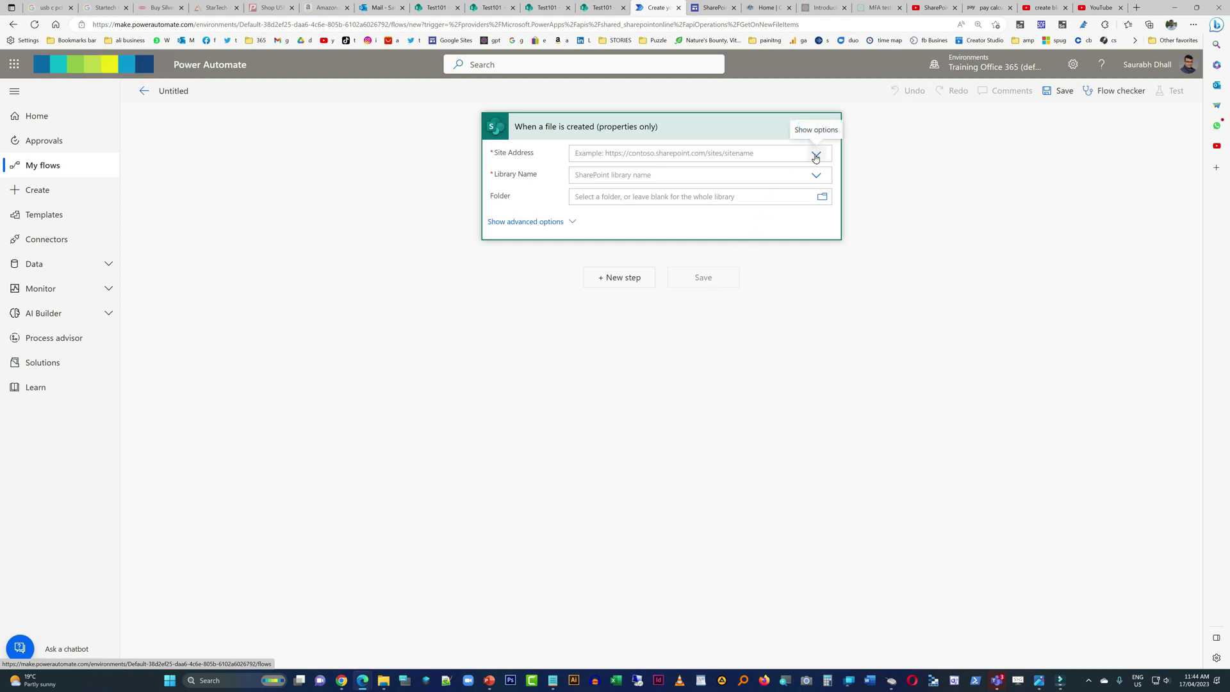
Set the trigger's site address to Test101 and its library name to DocReview
{"action": "left_click", "coordinate": [815, 156]}
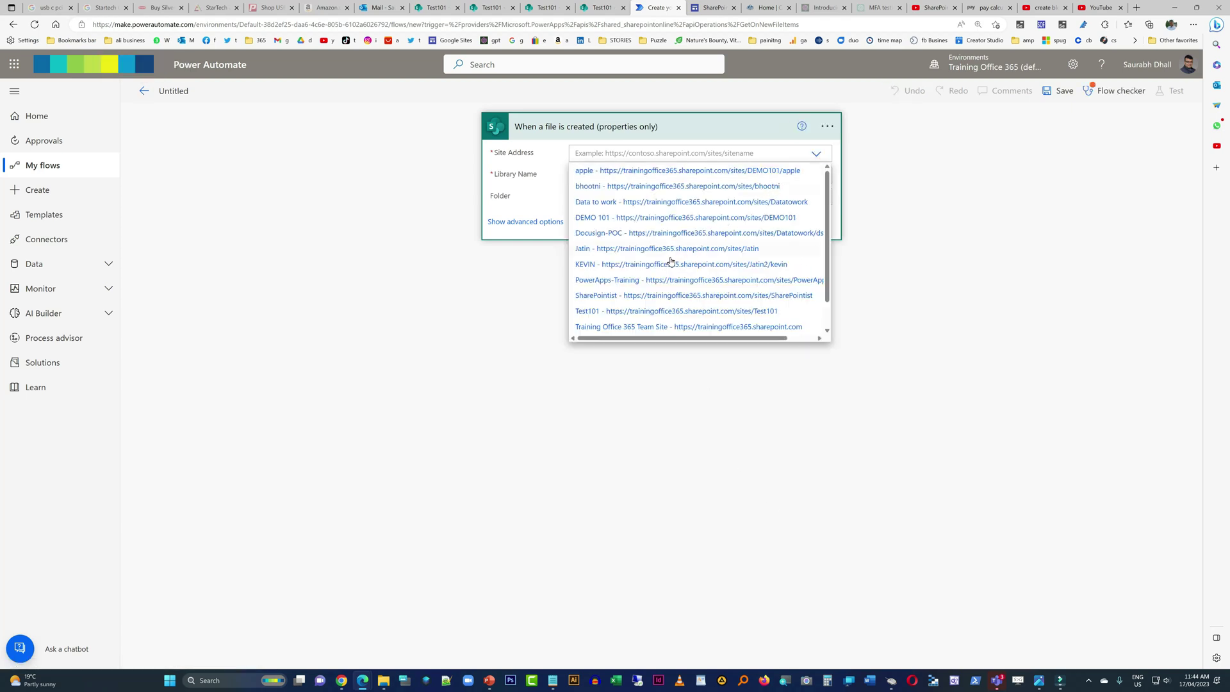
{"action": "left_click", "coordinate": [618, 312]}
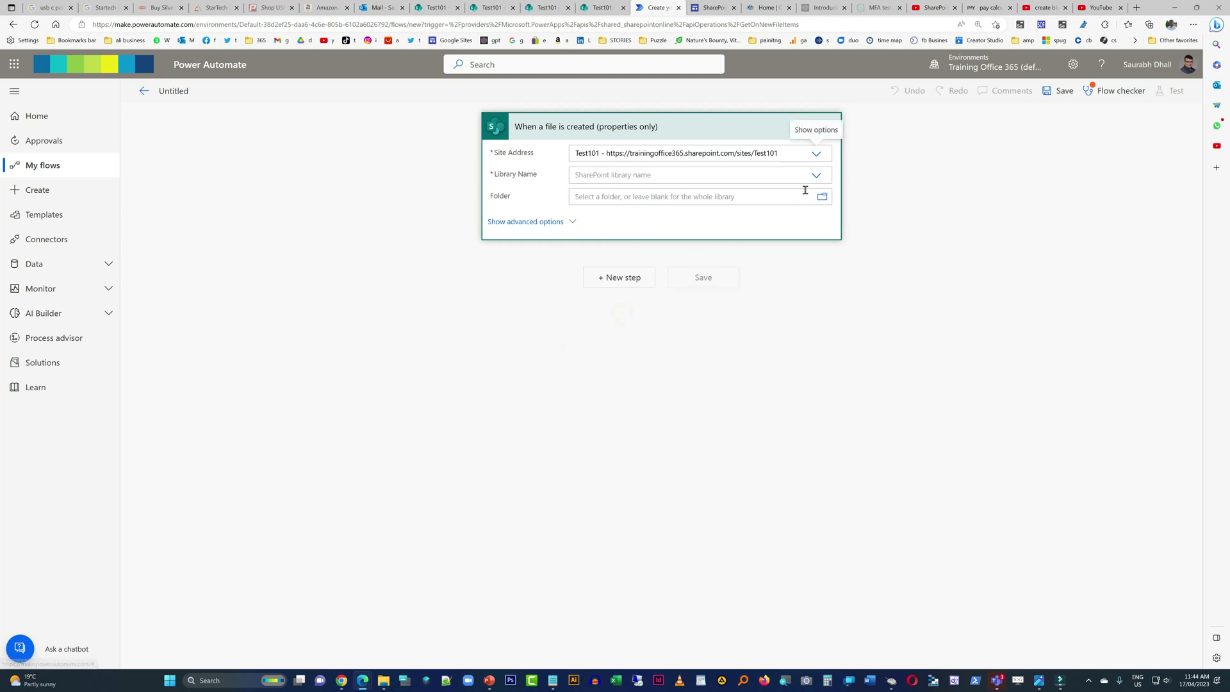
{"action": "left_click", "coordinate": [815, 176]}
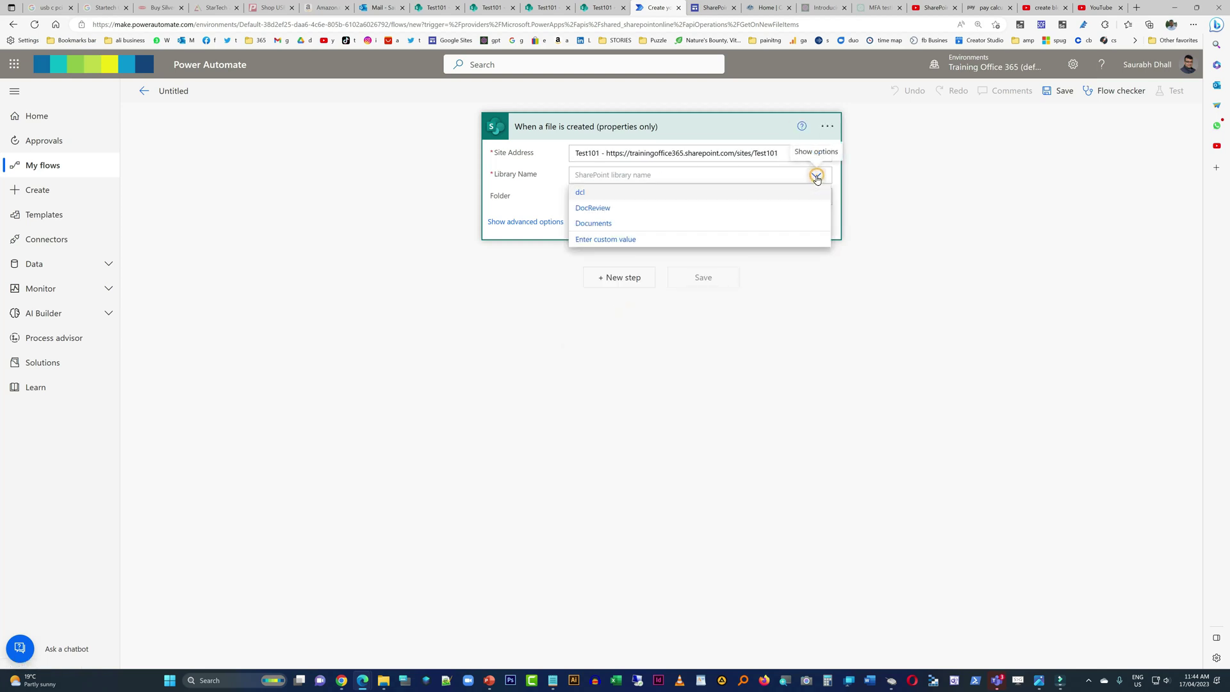
{"action": "left_click", "coordinate": [631, 210]}
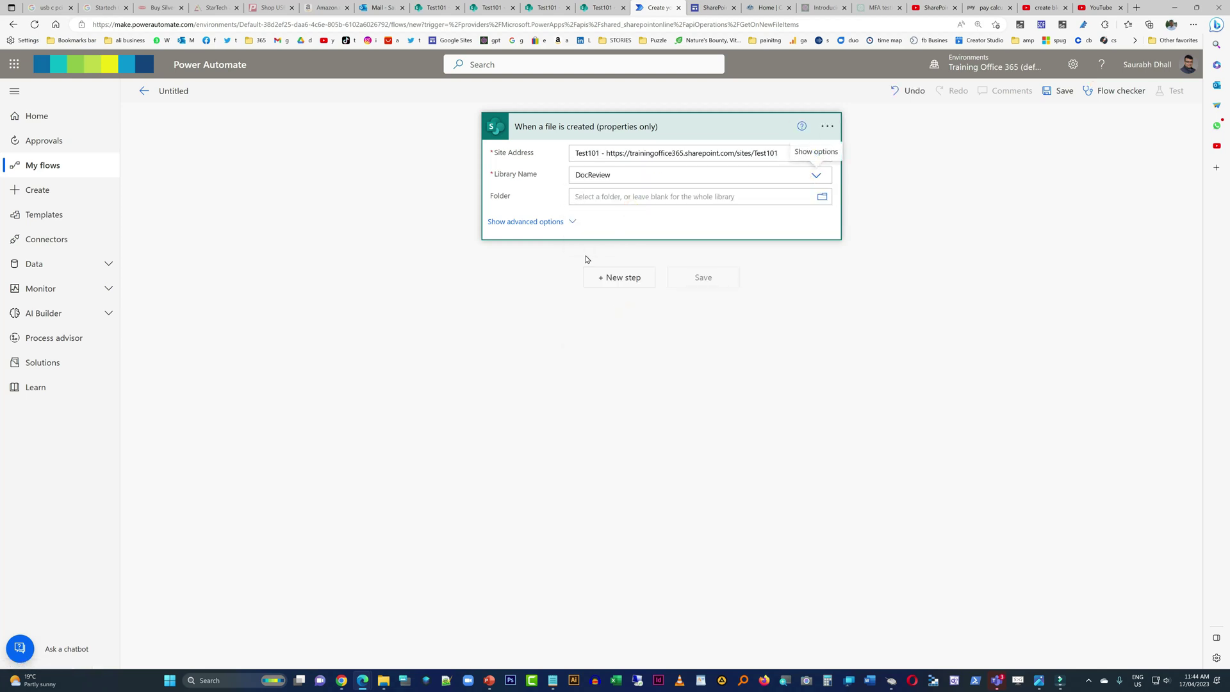
Add a "Start and wait for an approval" action with the approval type "Approve/Reject - First to respond"
{"action": "left_click", "coordinate": [619, 278]}
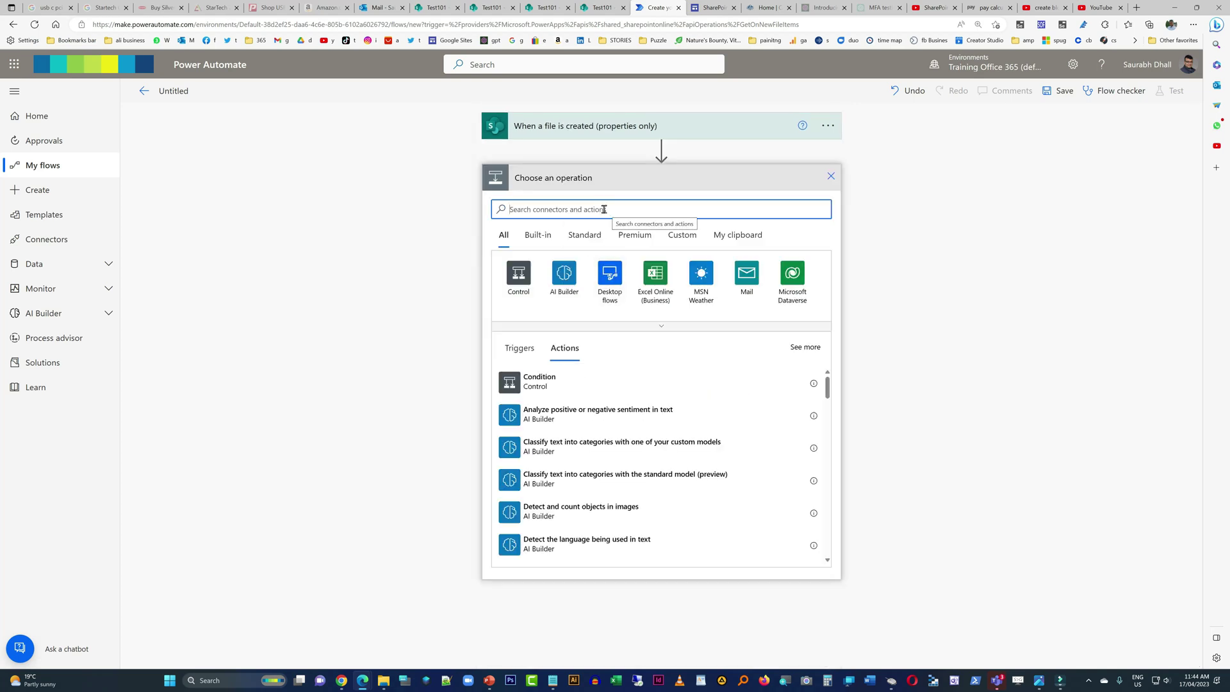
{"action": "type", "text": "ar"}
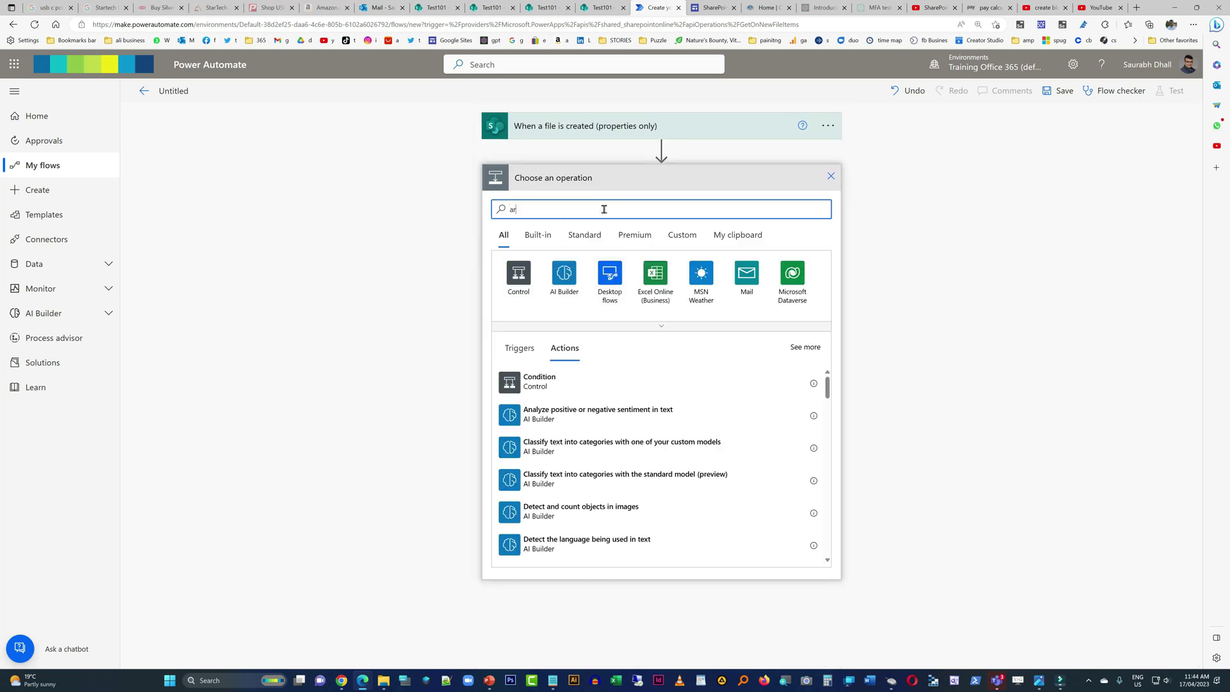
{"action": "key", "text": "BackSpace"}
{"action": "type", "text": "ppr"}
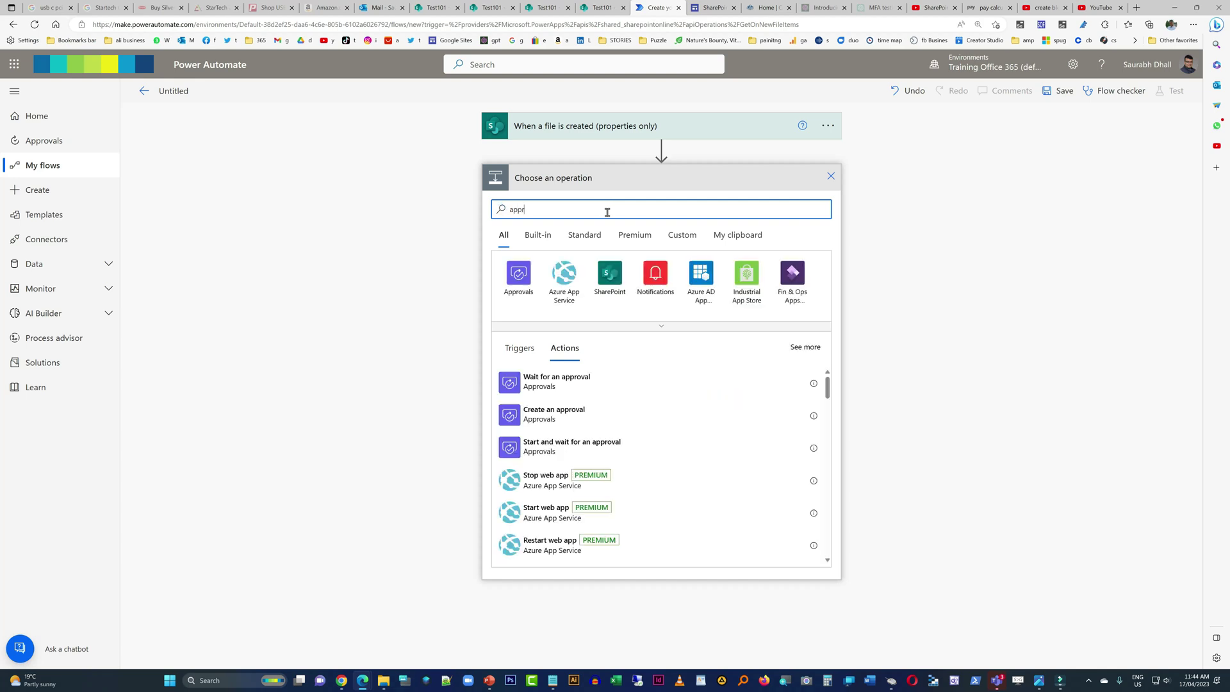
{"action": "left_click", "coordinate": [565, 448]}
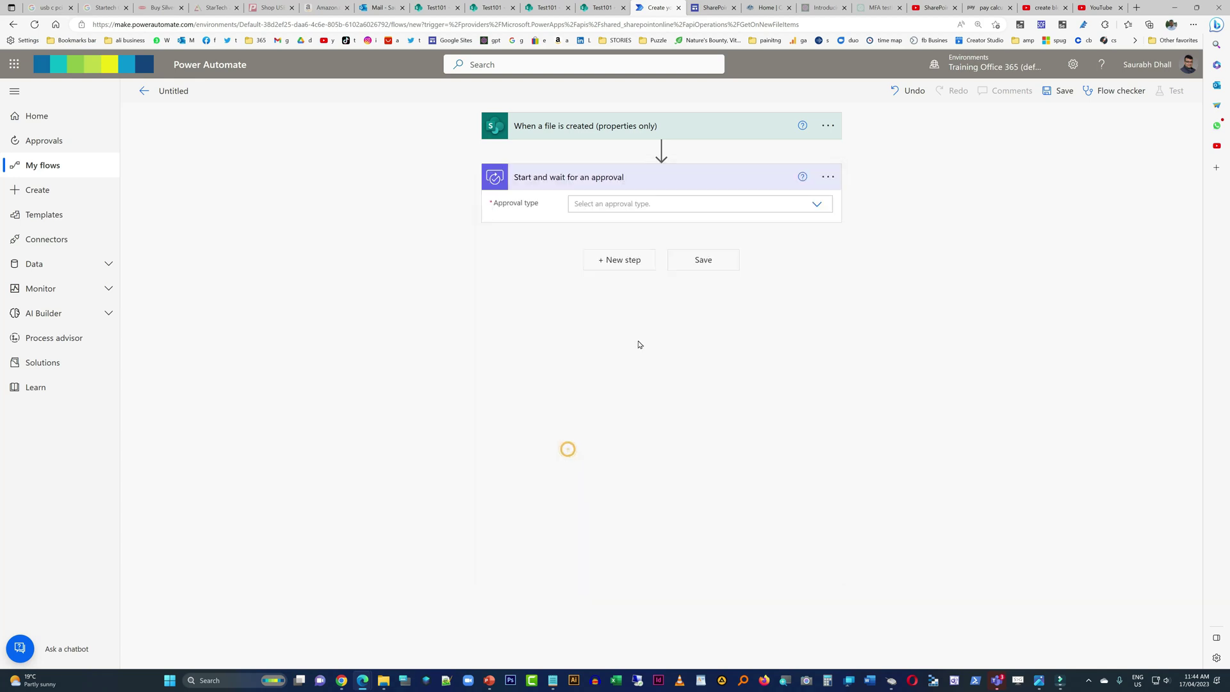
{"action": "left_click", "coordinate": [818, 206]}
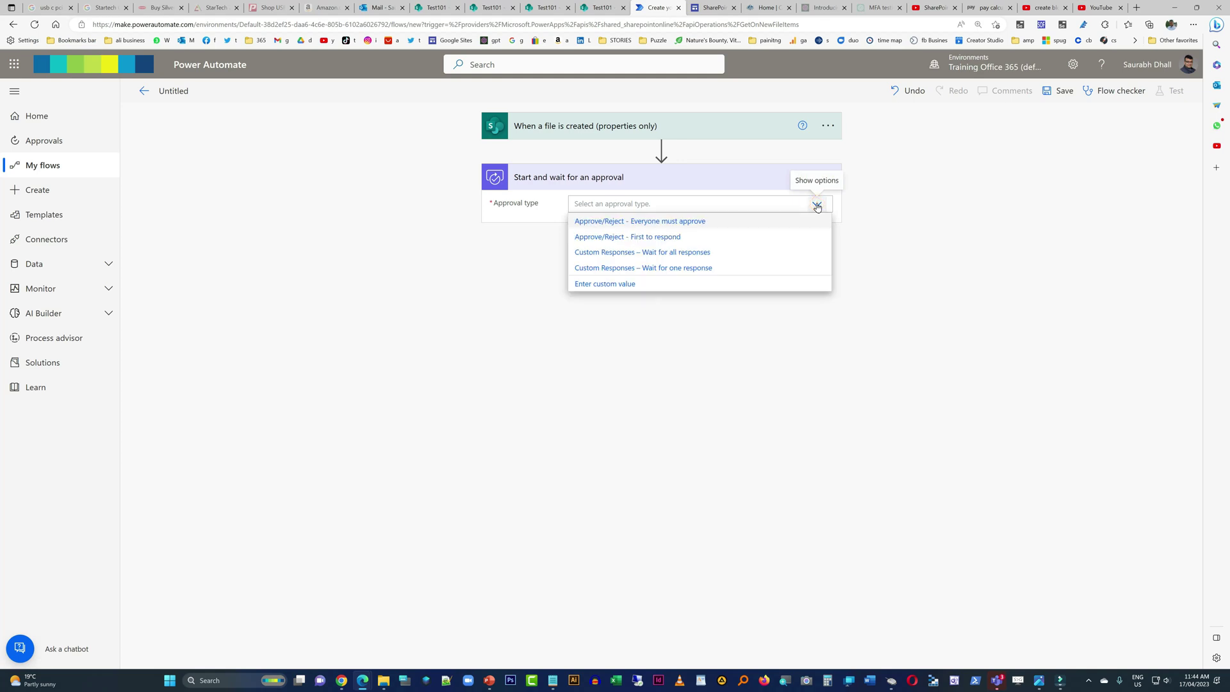
{"action": "left_click", "coordinate": [708, 245]}
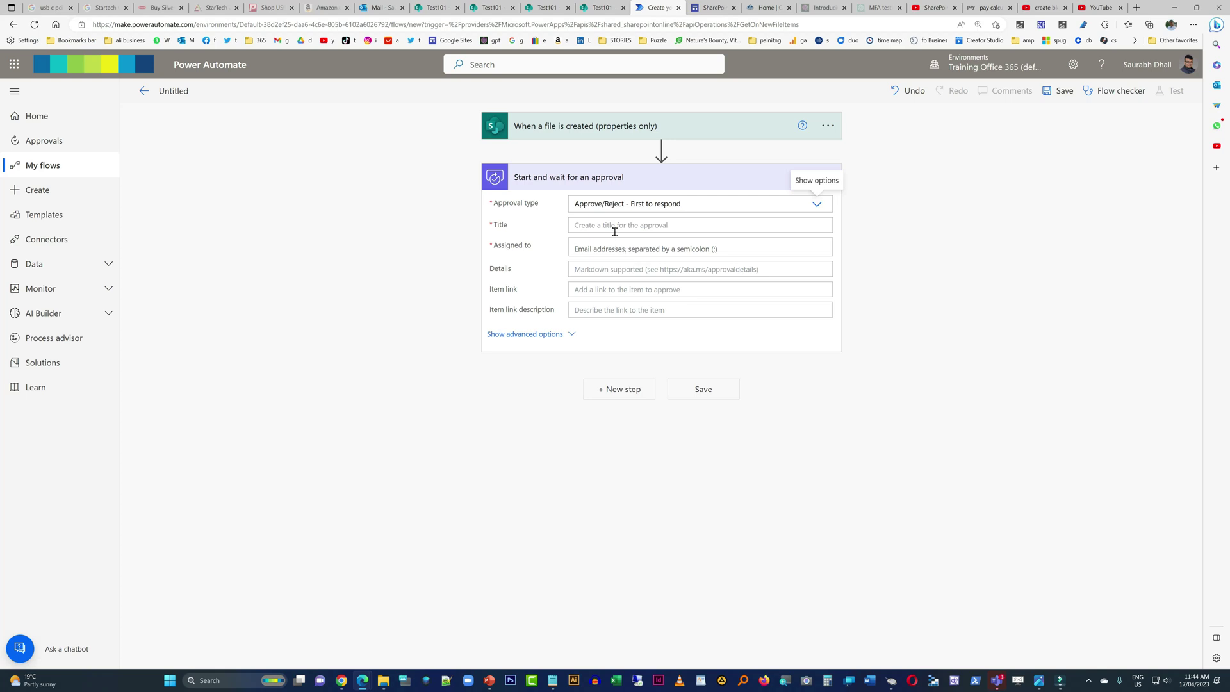
Set the approval title to "Approval required for" followed by the file's Name dynamic content
{"action": "left_click", "coordinate": [615, 232]}
{"action": "type", "text": "A"}
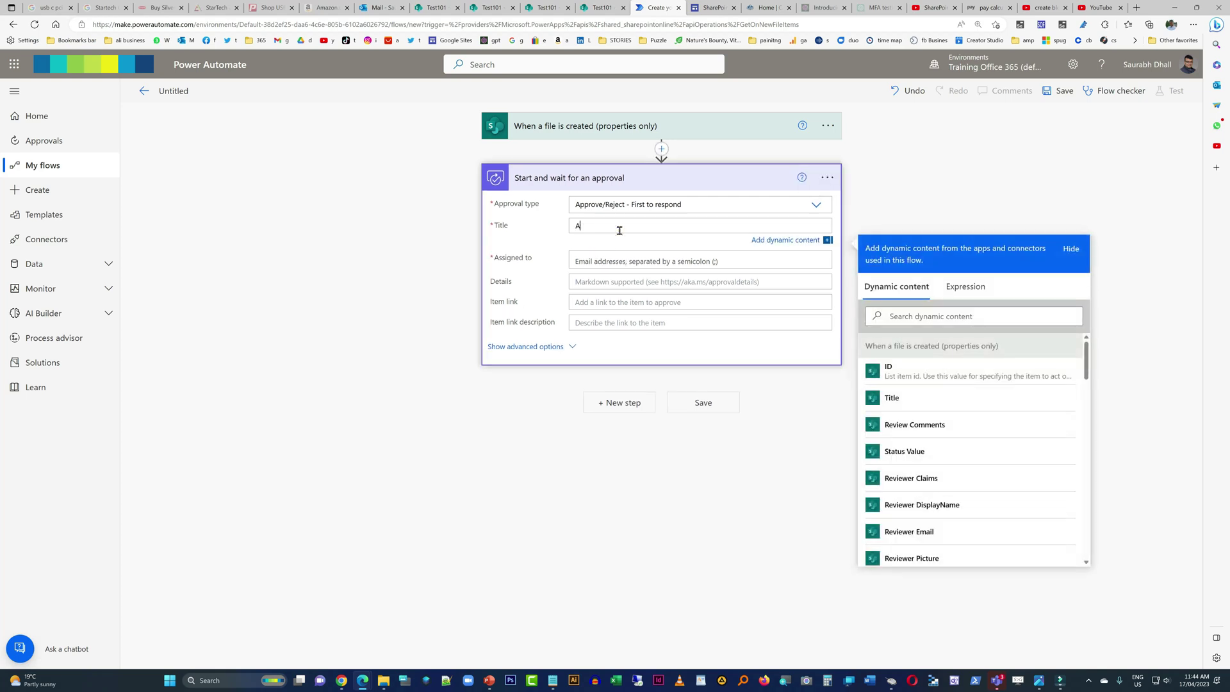
{"action": "type", "text": "pproval required for"}
{"action": "scroll", "coordinate": [974, 503], "scroll_direction": "down", "scroll_amount": 2}
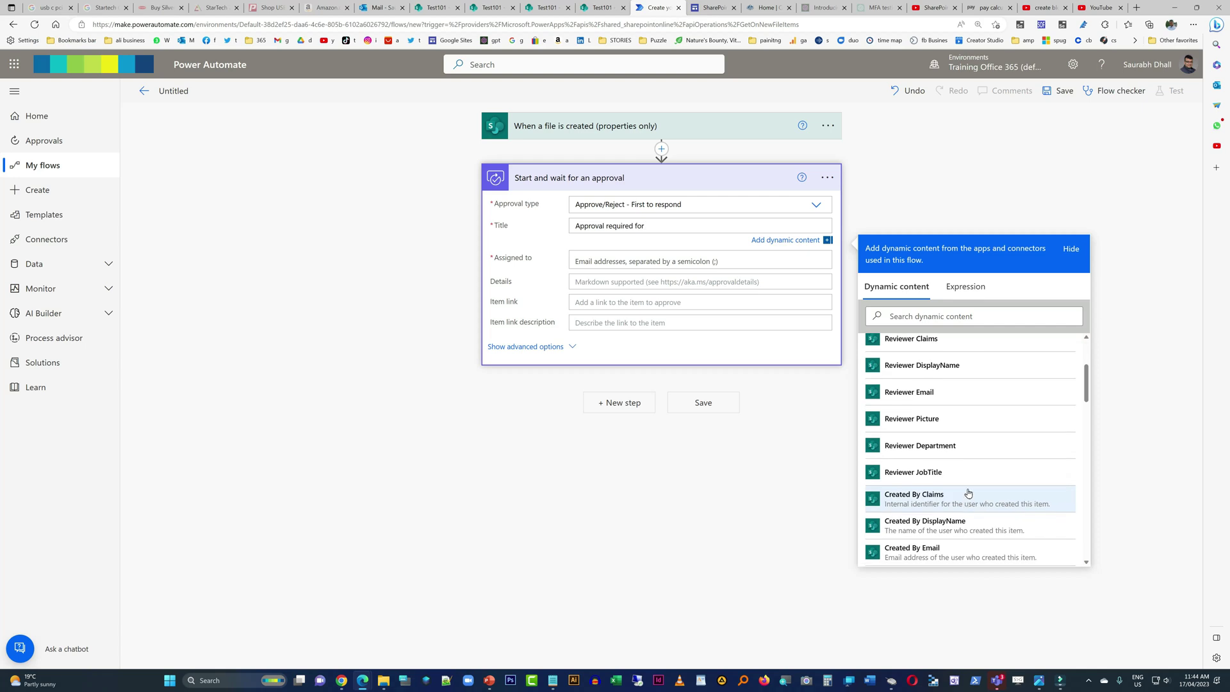
{"action": "left_click", "coordinate": [923, 317]}
{"action": "type", "text": "name"}
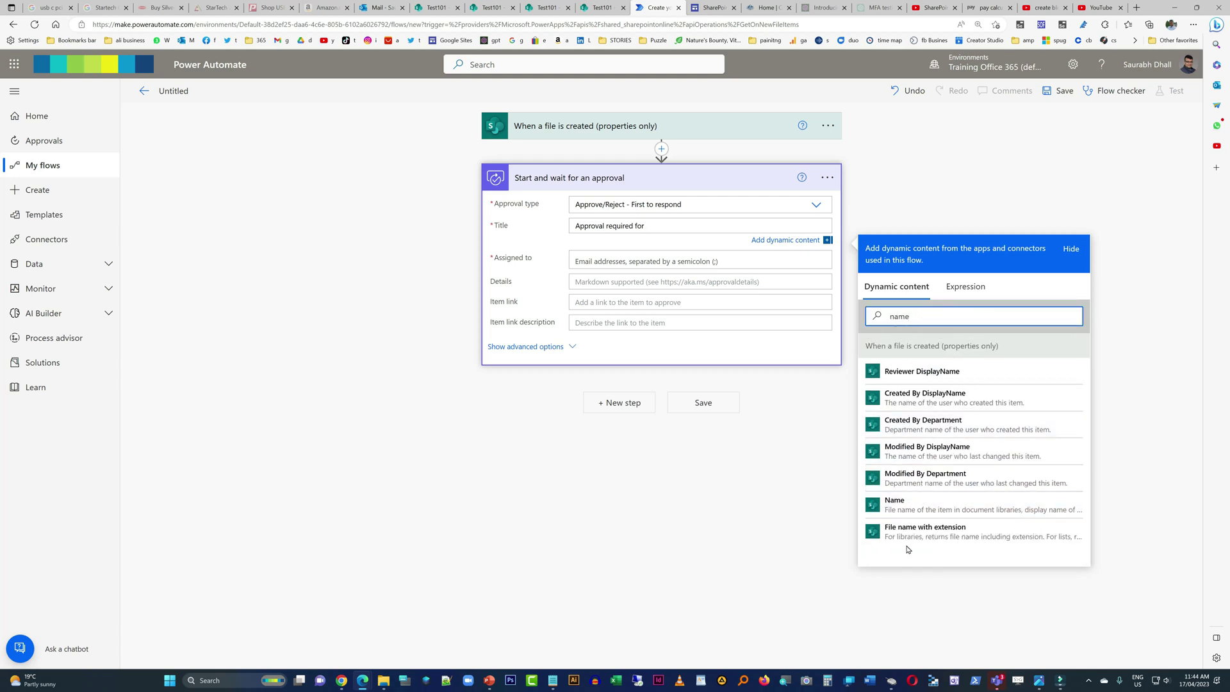
{"action": "left_click", "coordinate": [912, 505]}
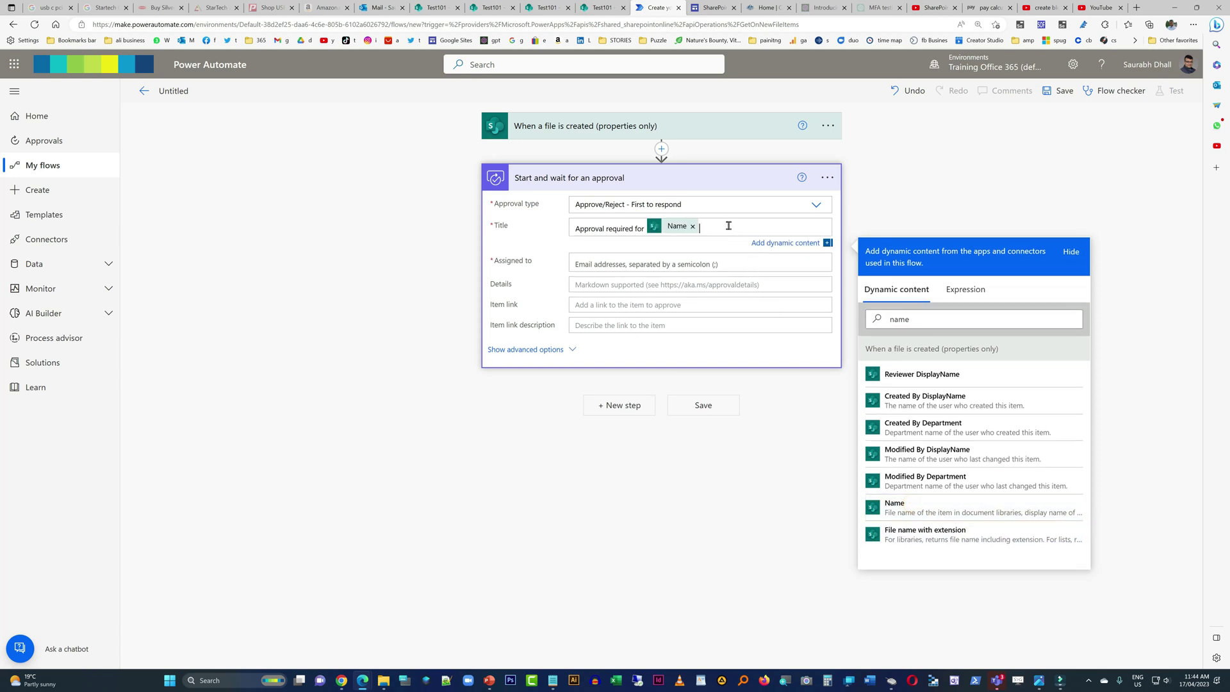
Assign the approval to the approver by looking up their first name and picking the matching sharepointist.com account with the full name
{"action": "left_click", "coordinate": [663, 264]}
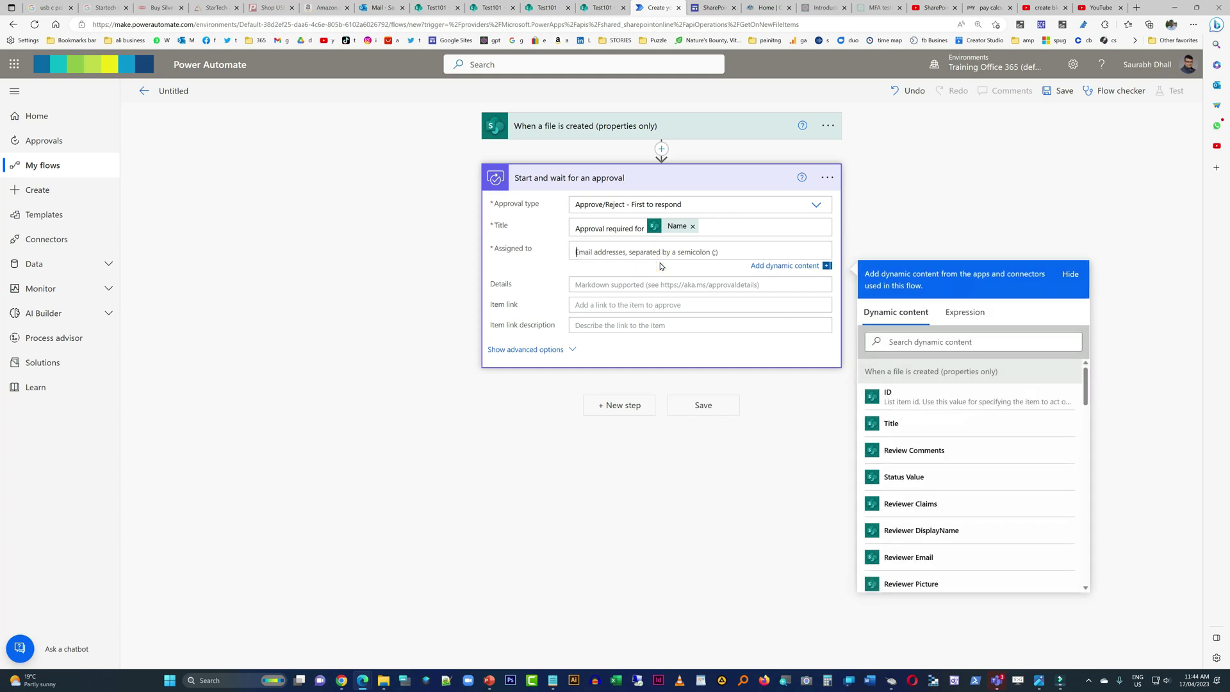
{"action": "type", "text": "saurabh"}
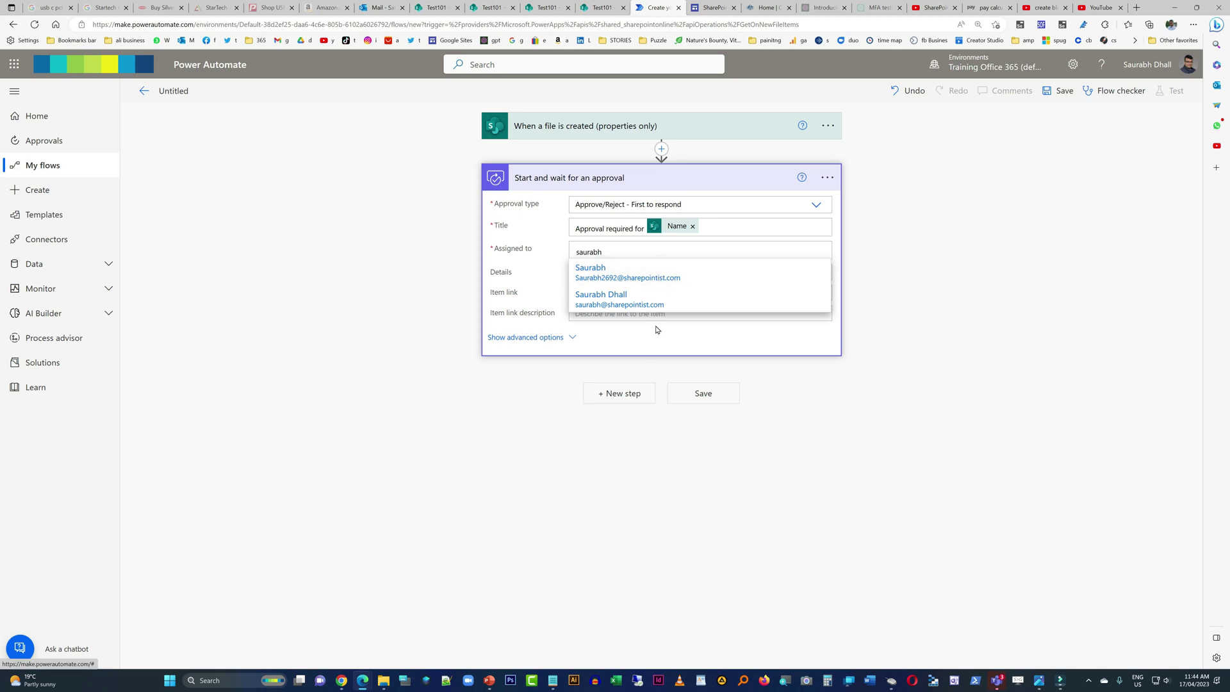
{"action": "left_click", "coordinate": [656, 298]}
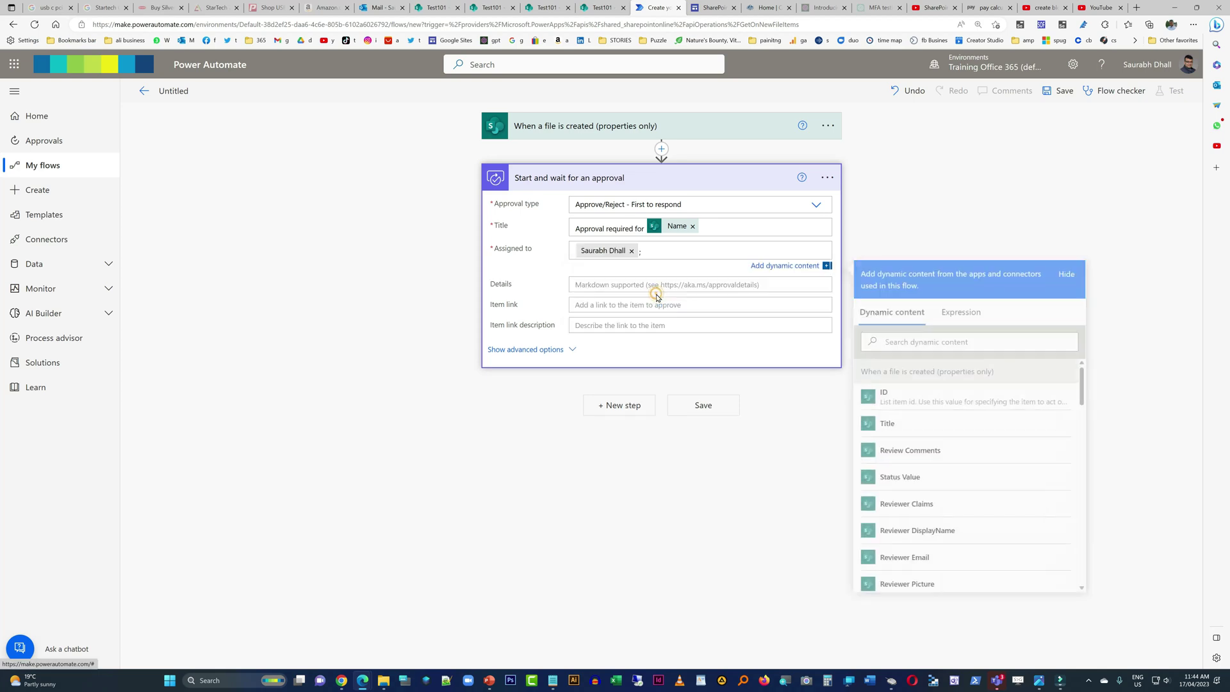
Set the approval's item link to the "Link to item" dynamic content from the file-created trigger
{"action": "left_click", "coordinate": [601, 306]}
{"action": "left_click", "coordinate": [942, 384]}
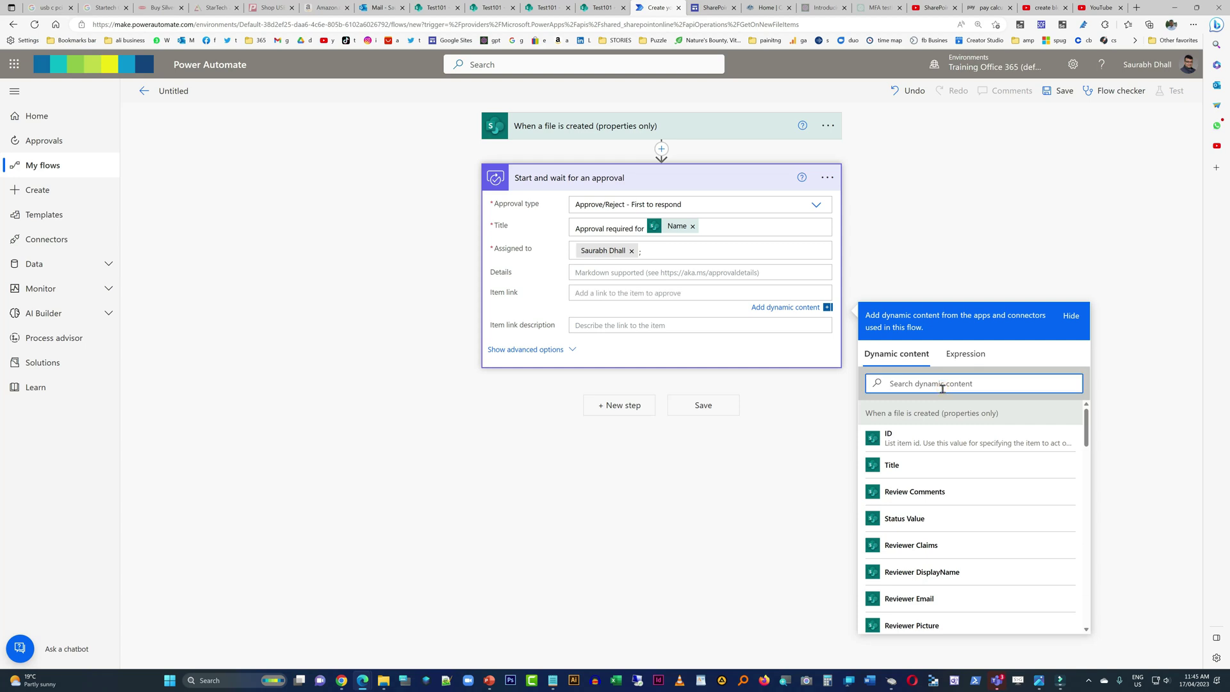
{"action": "type", "text": "link"}
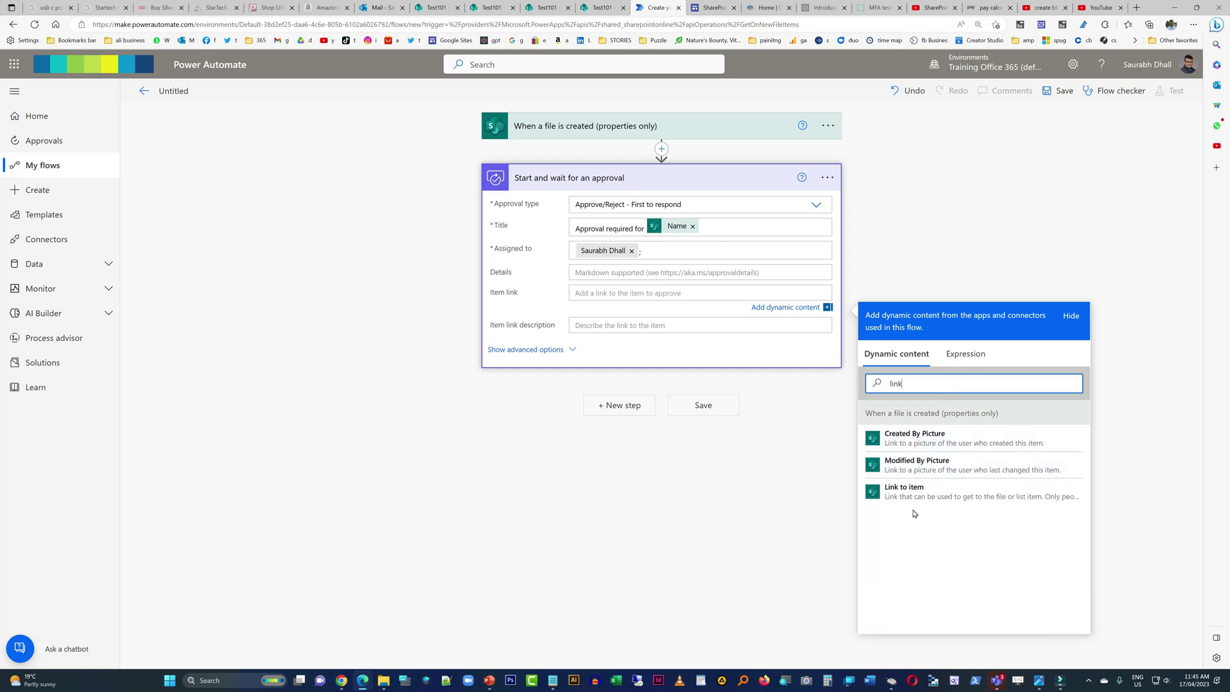
{"action": "left_click", "coordinate": [916, 492]}
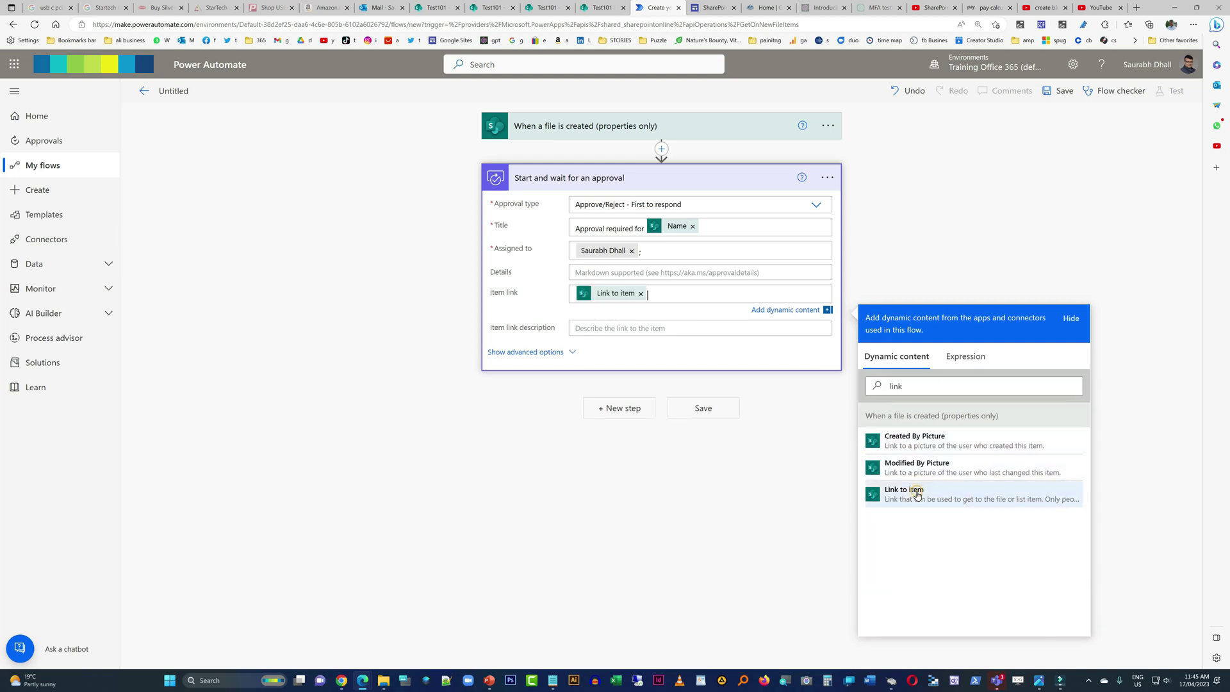
Set the approval's item link description to the "File name with extension" dynamic content
{"action": "left_click", "coordinate": [617, 328]}
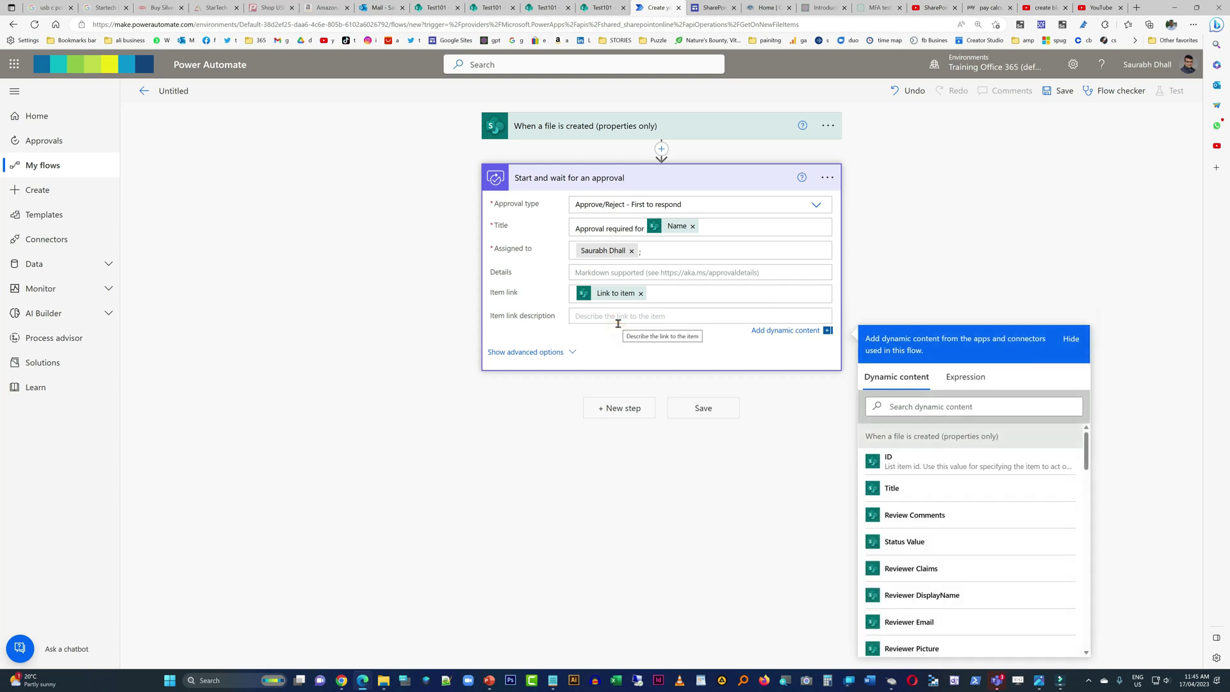
{"action": "scroll", "coordinate": [909, 512], "scroll_direction": "down", "scroll_amount": 3}
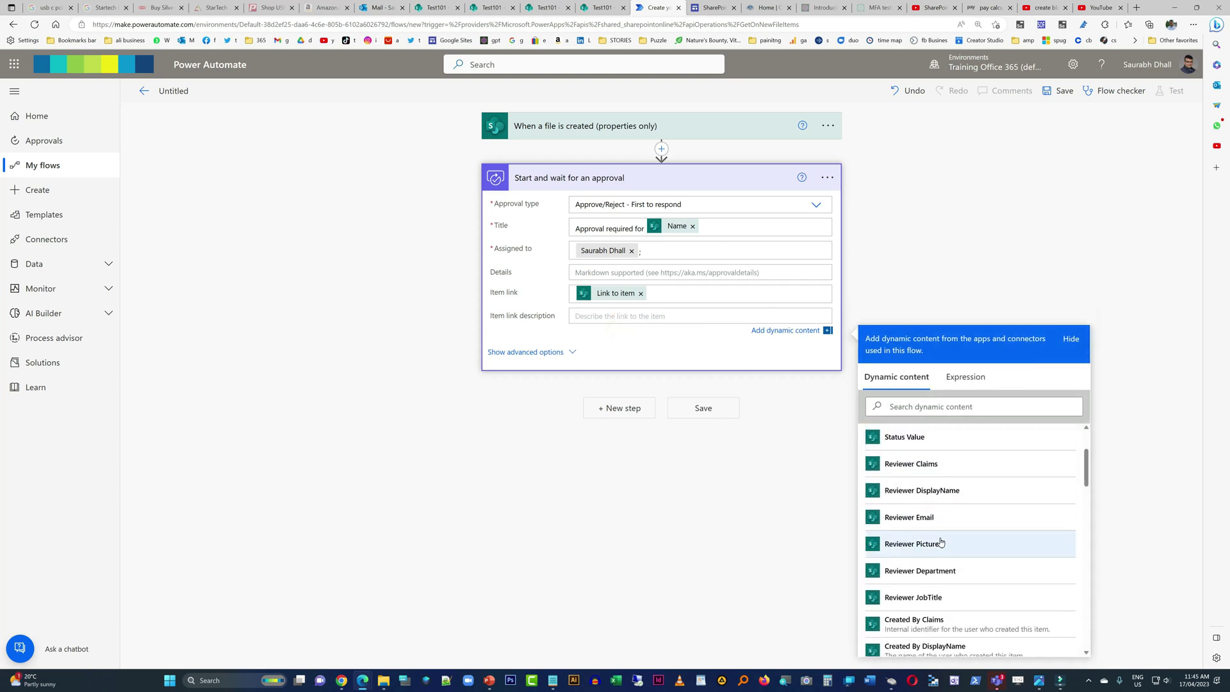
{"action": "left_click", "coordinate": [949, 407]}
{"action": "type", "text": "name"}
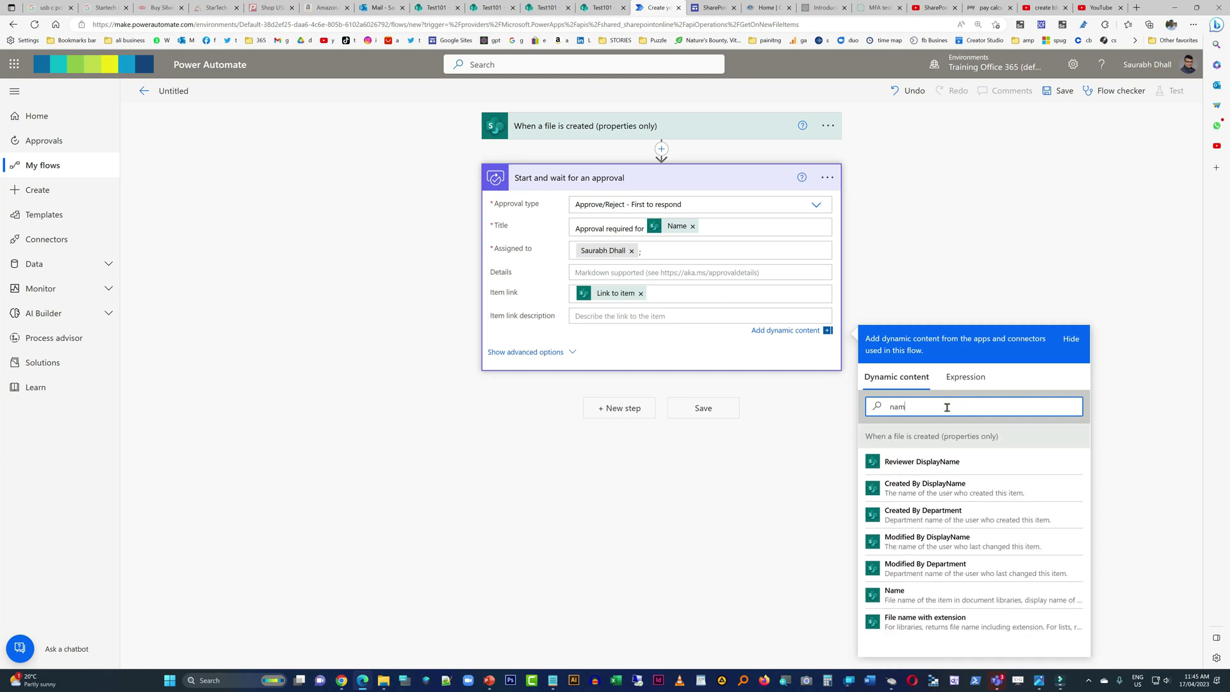
{"action": "left_click", "coordinate": [894, 617]}
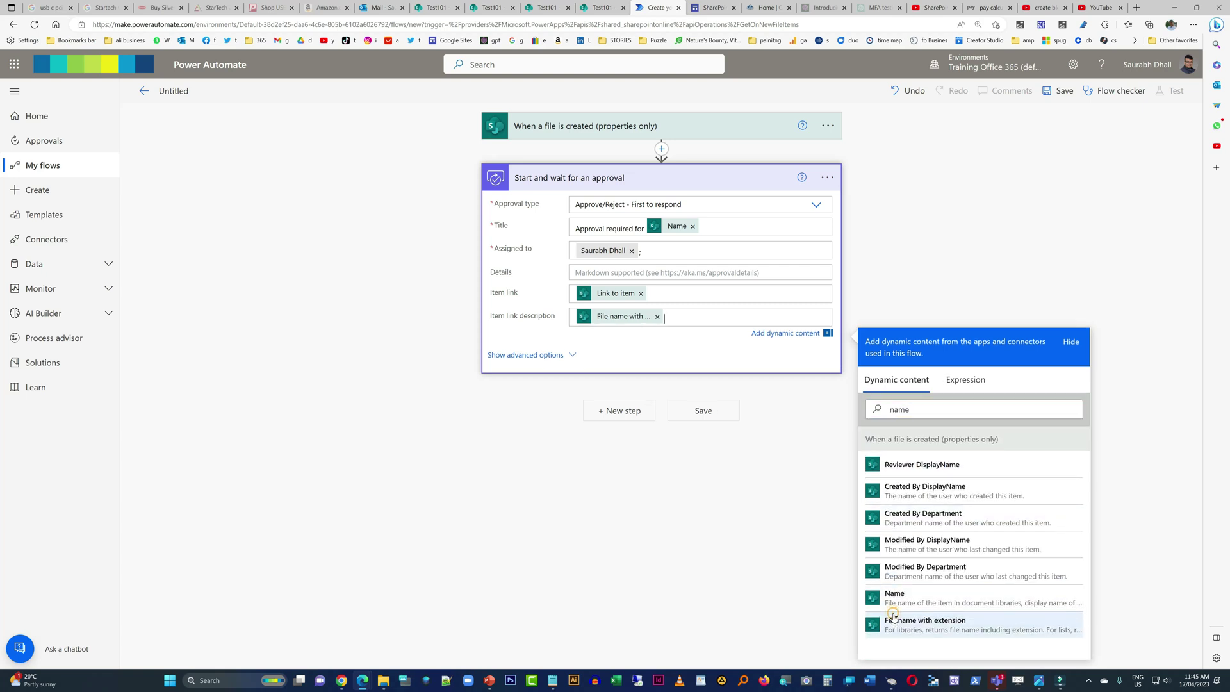
Fill the approval details with "File Uploaded by" followed by the Created By DisplayName dynamic content, and show the action's advanced options
{"action": "left_click", "coordinate": [661, 276]}
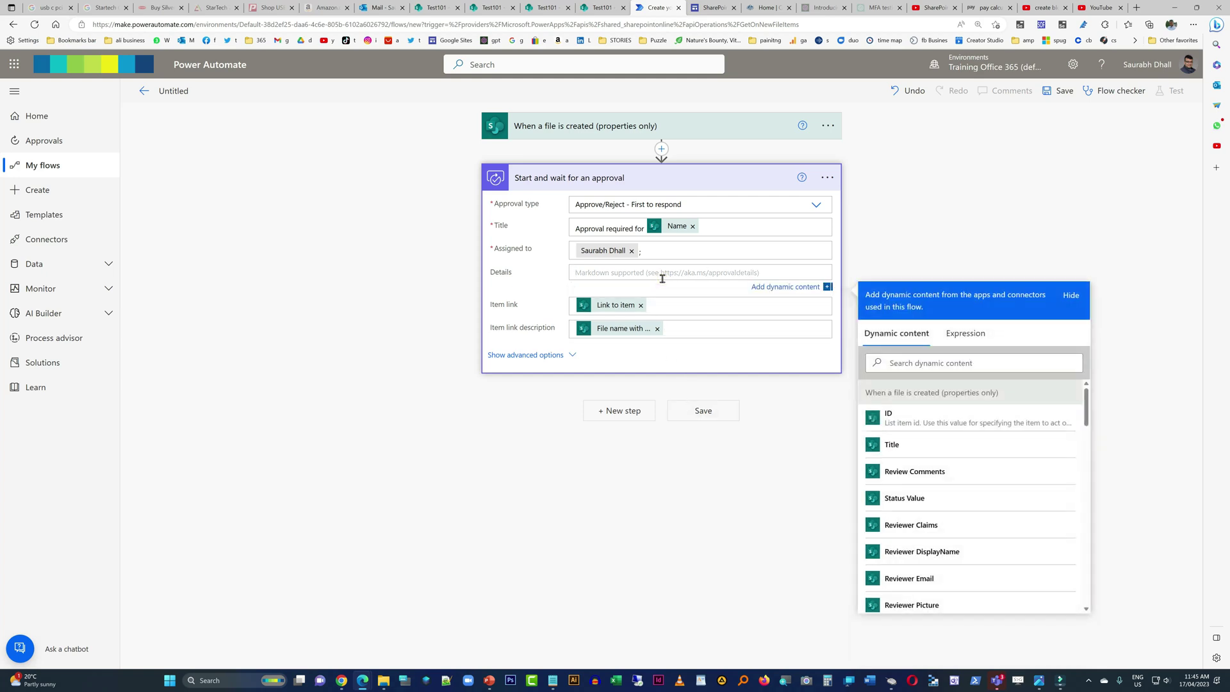
{"action": "type", "text": "File Uploaded by"}
{"action": "left_click", "coordinate": [939, 364]}
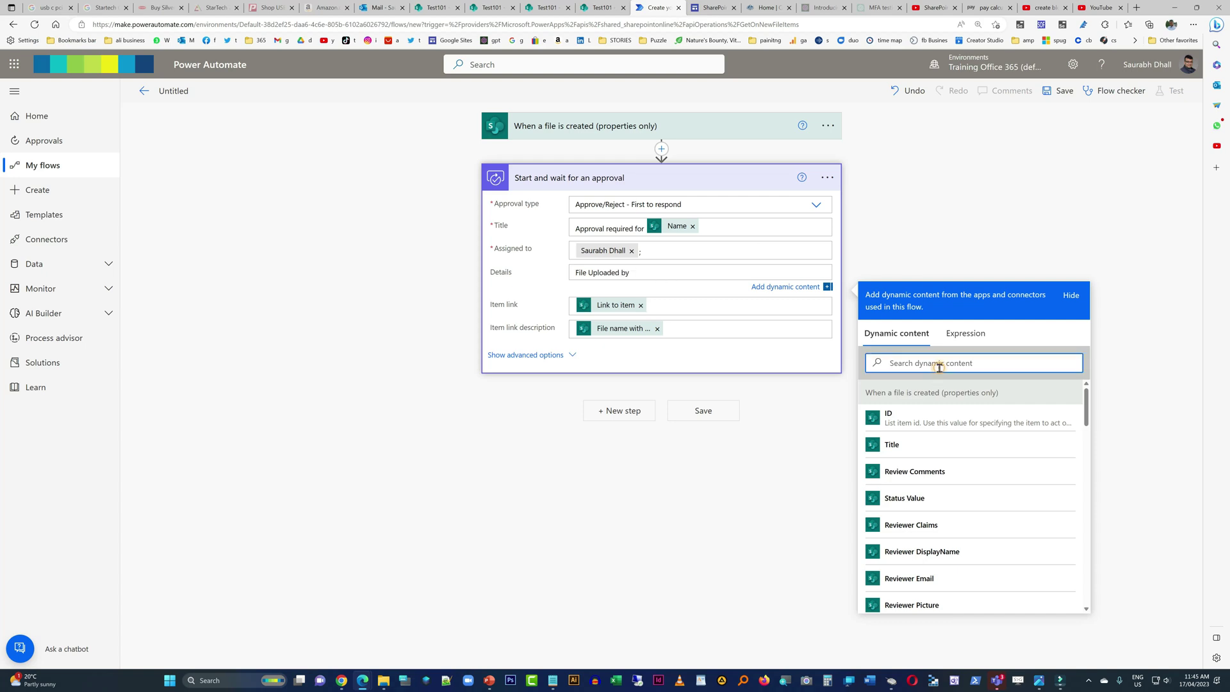
{"action": "type", "text": "created"}
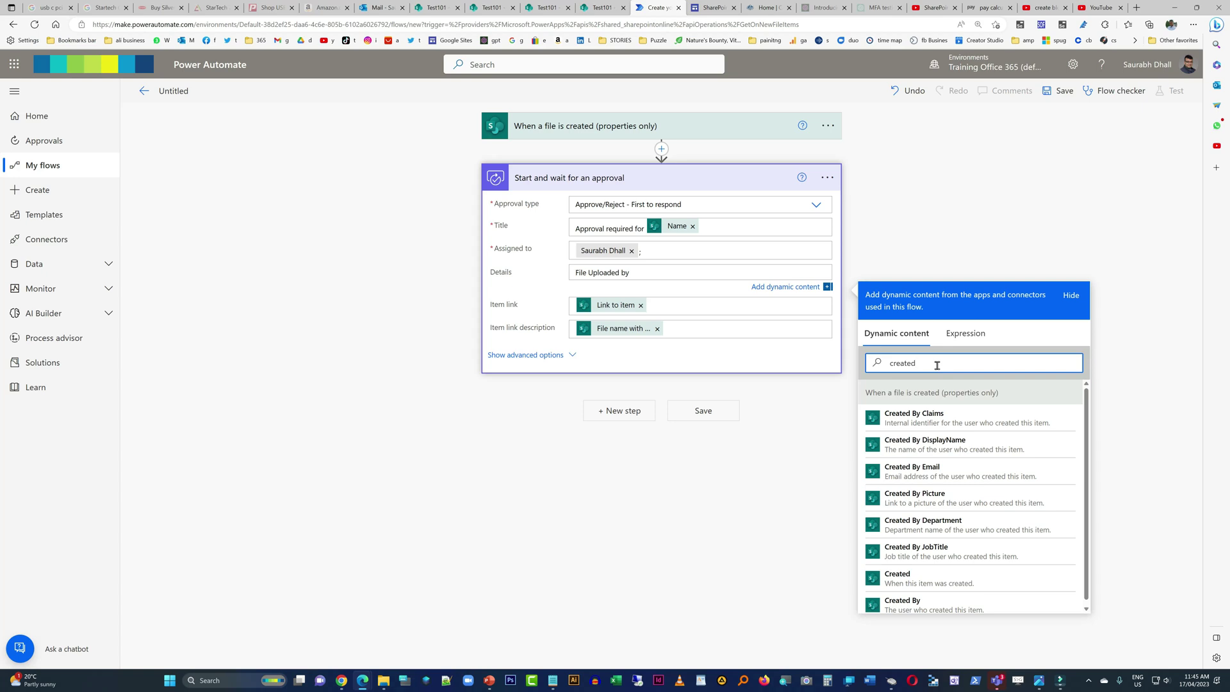
{"action": "left_click", "coordinate": [938, 445]}
{"action": "left_click", "coordinate": [707, 471]}
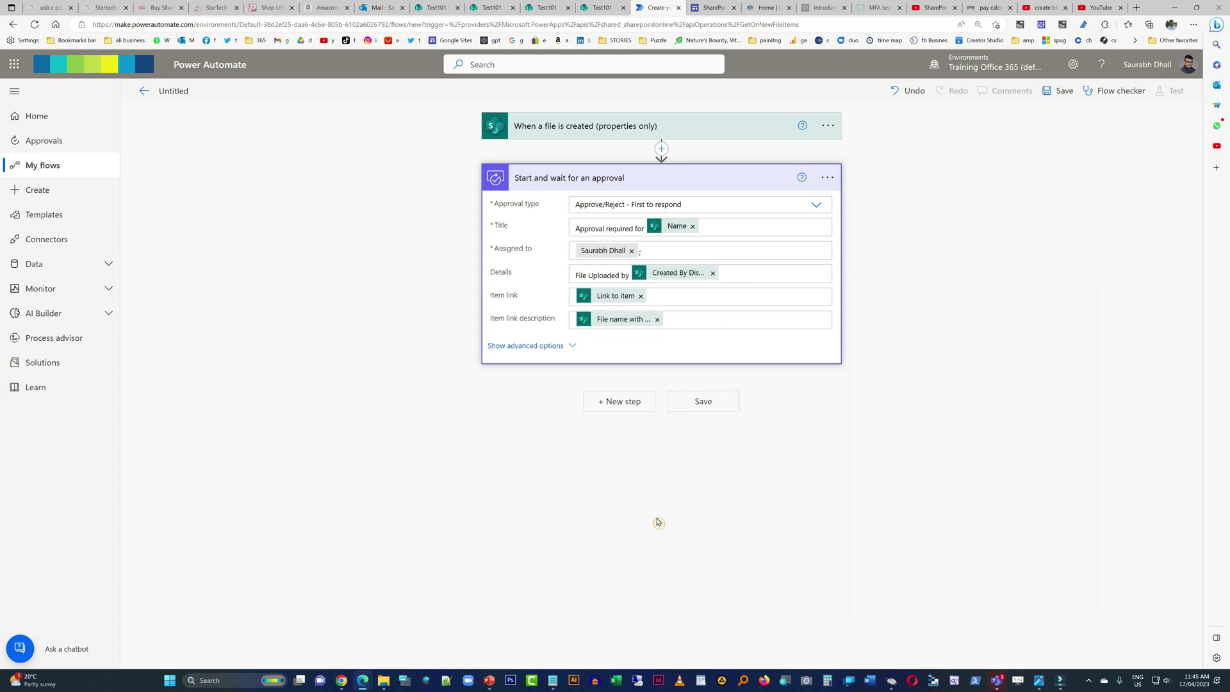
{"action": "left_click", "coordinate": [572, 346]}
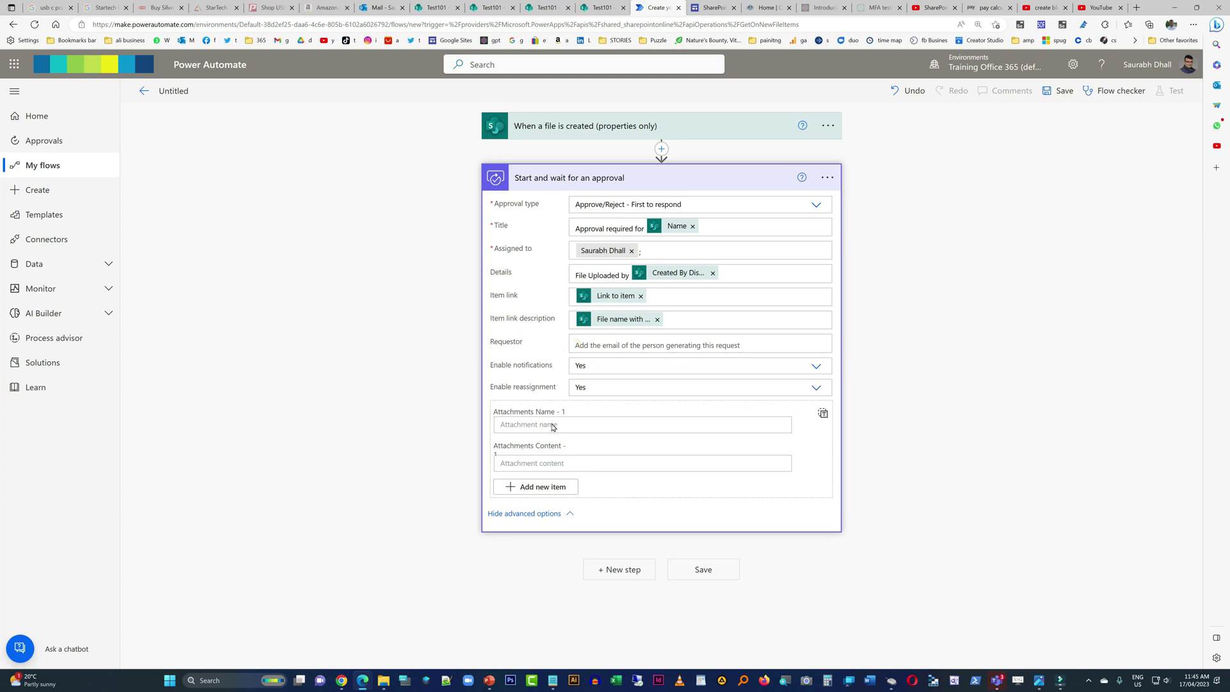
Add a Condition after the approval that checks whether its Outcome is equal to "Approve"
{"action": "left_click", "coordinate": [637, 569]}
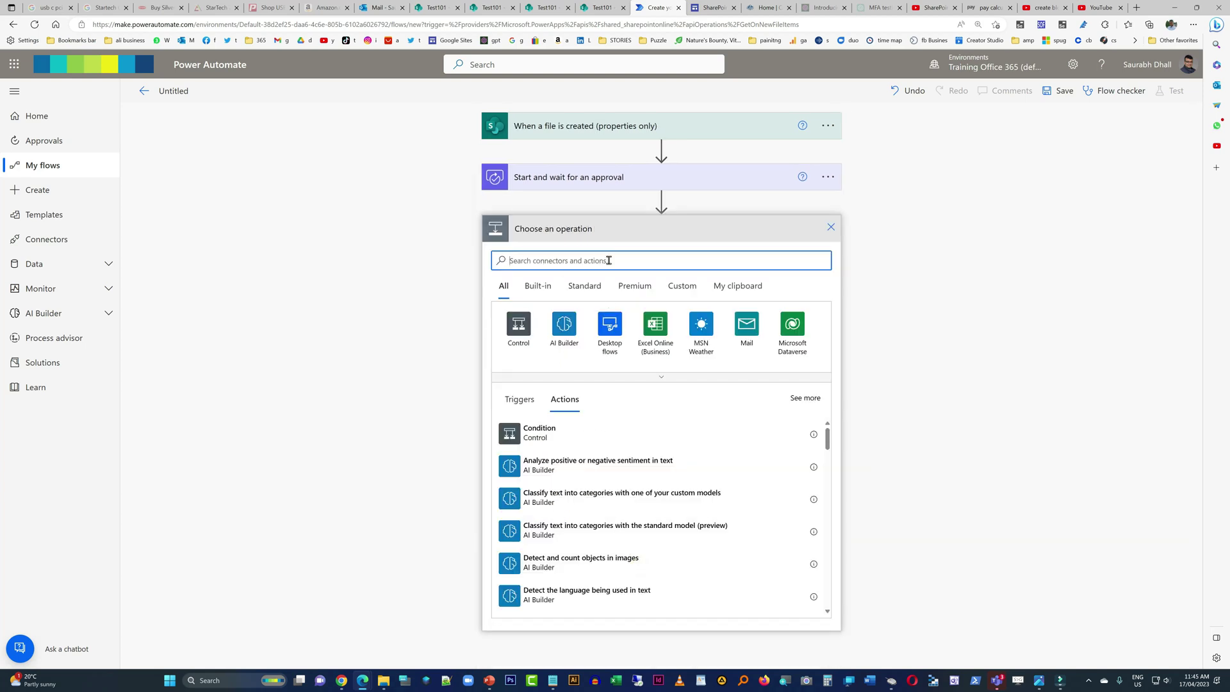
{"action": "left_click", "coordinate": [535, 434]}
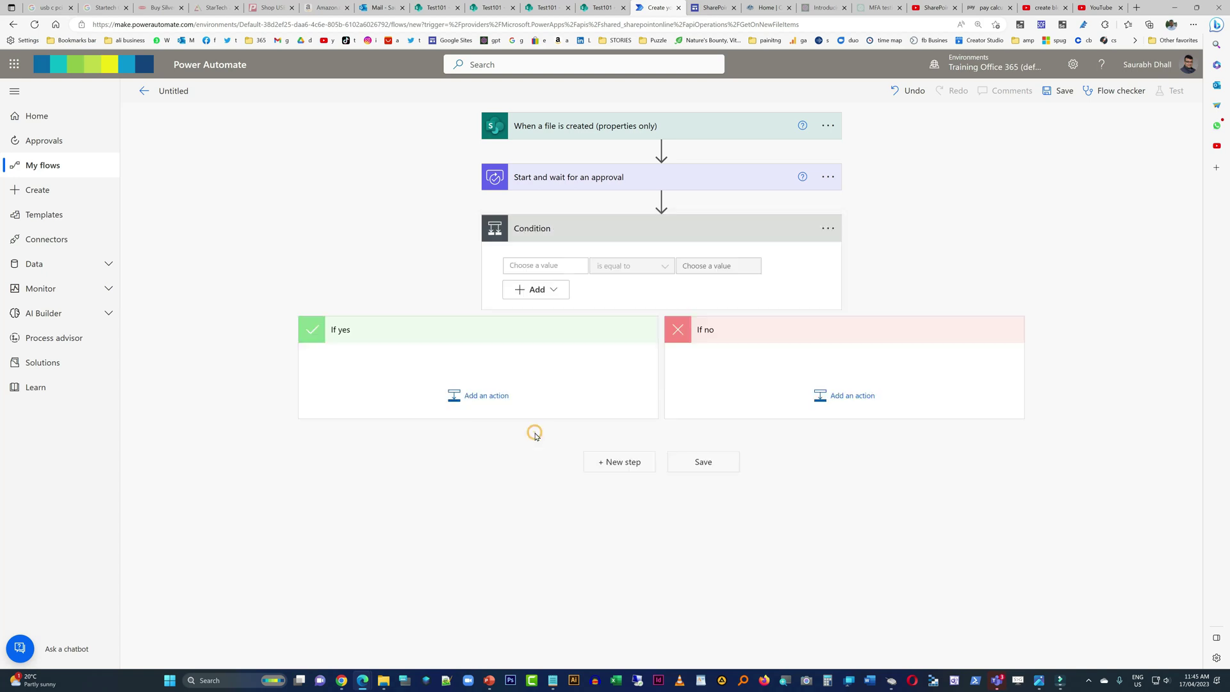
{"action": "left_click", "coordinate": [575, 267]}
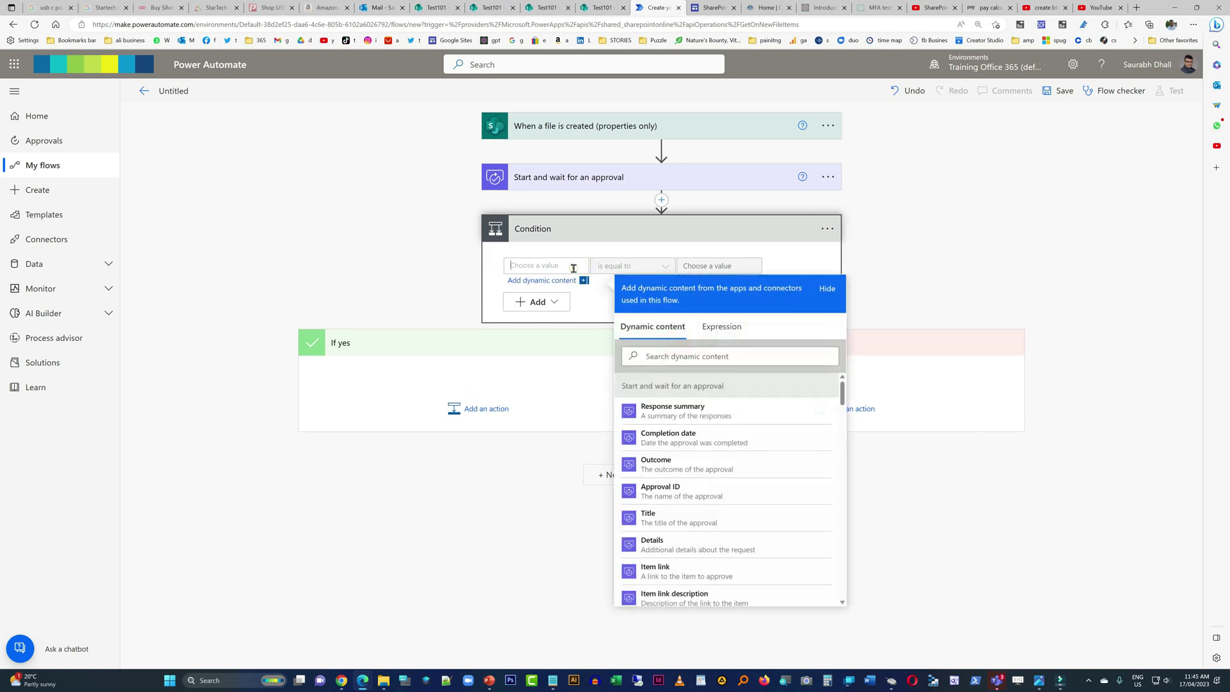
{"action": "left_click", "coordinate": [701, 463]}
{"action": "left_click", "coordinate": [730, 266]}
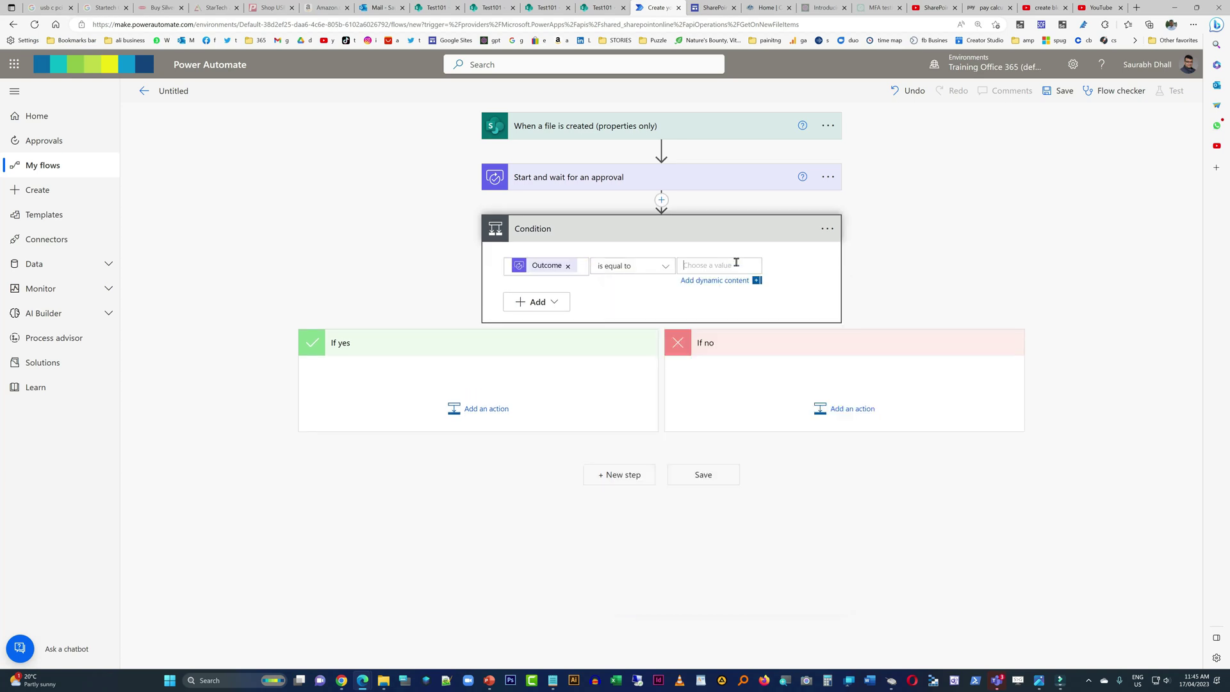
{"action": "type", "text": "Appro"}
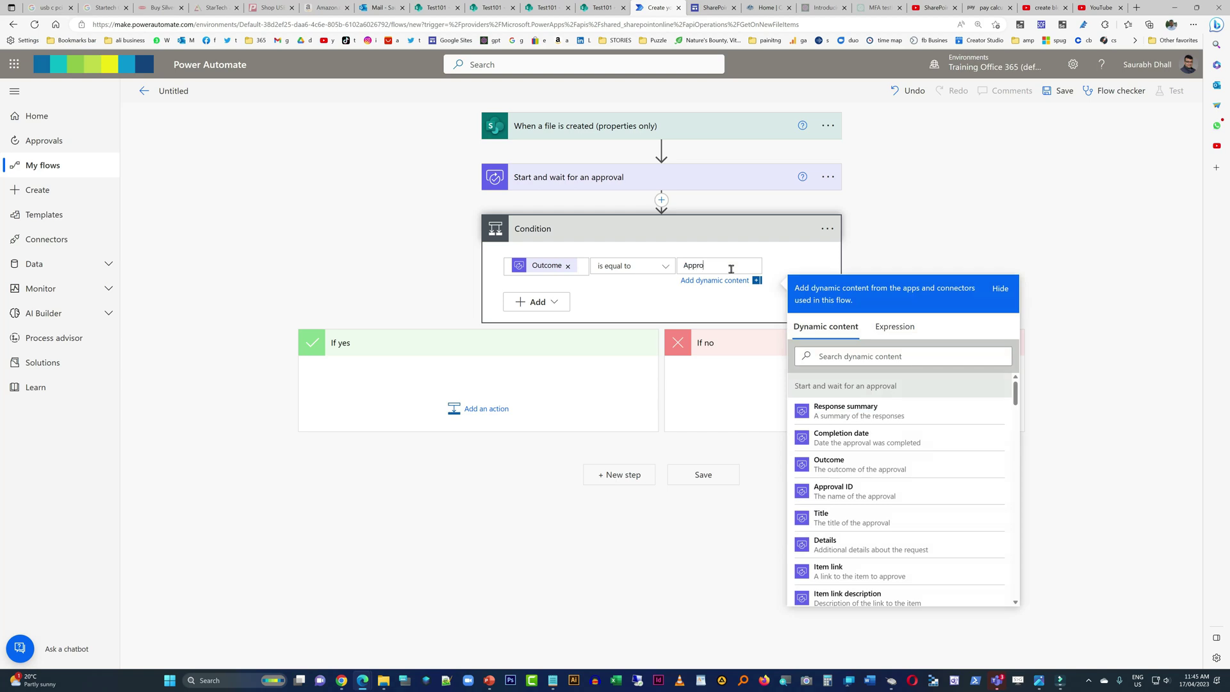
{"action": "type", "text": "ve"}
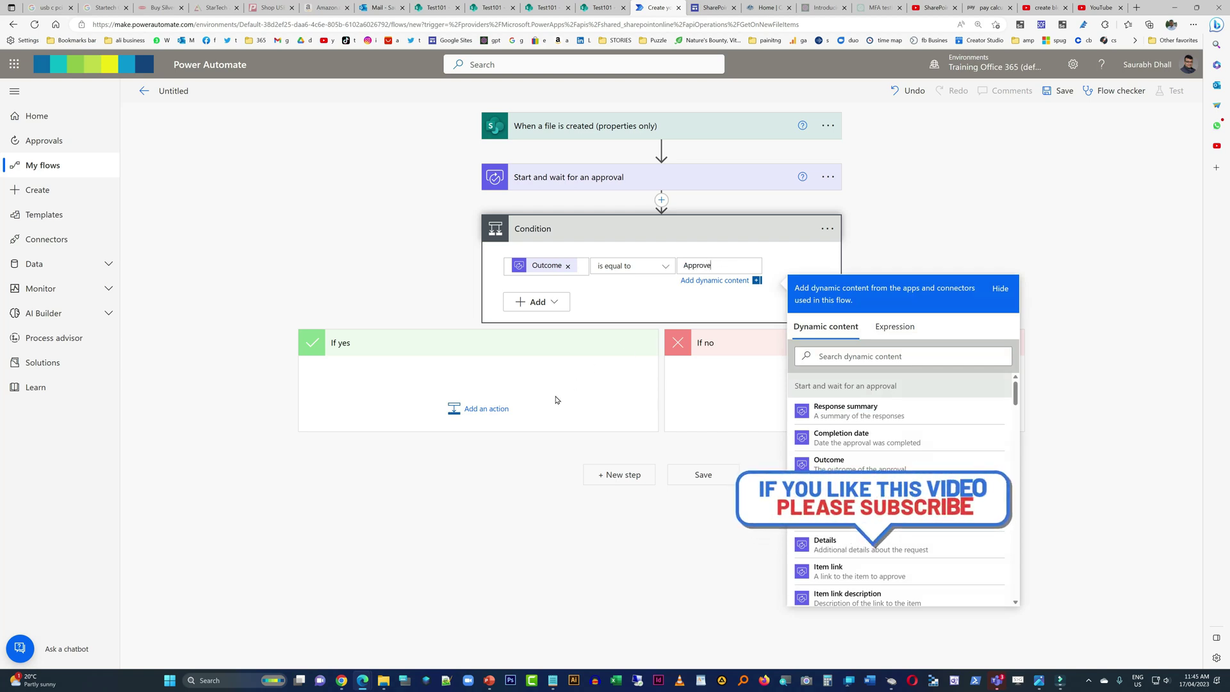
Add an Office 365 Outlook "Send an email (V2)" action to the condition's If yes branch
{"action": "left_click", "coordinate": [468, 407]}
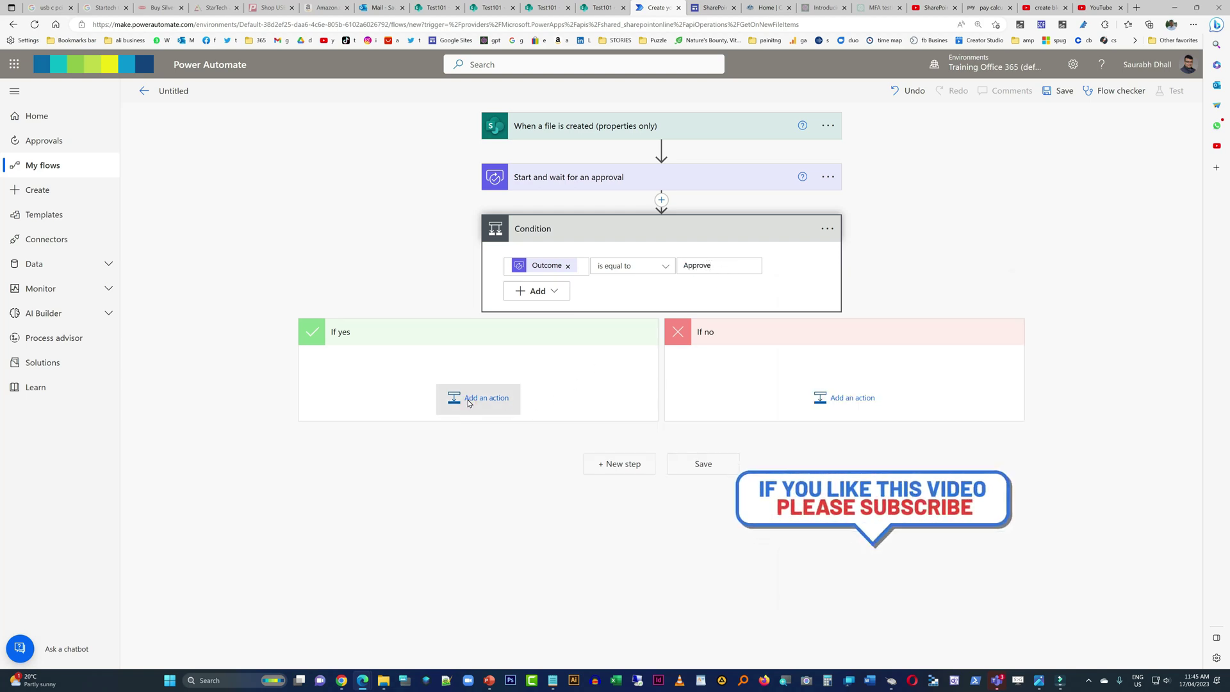
{"action": "left_click", "coordinate": [468, 402]}
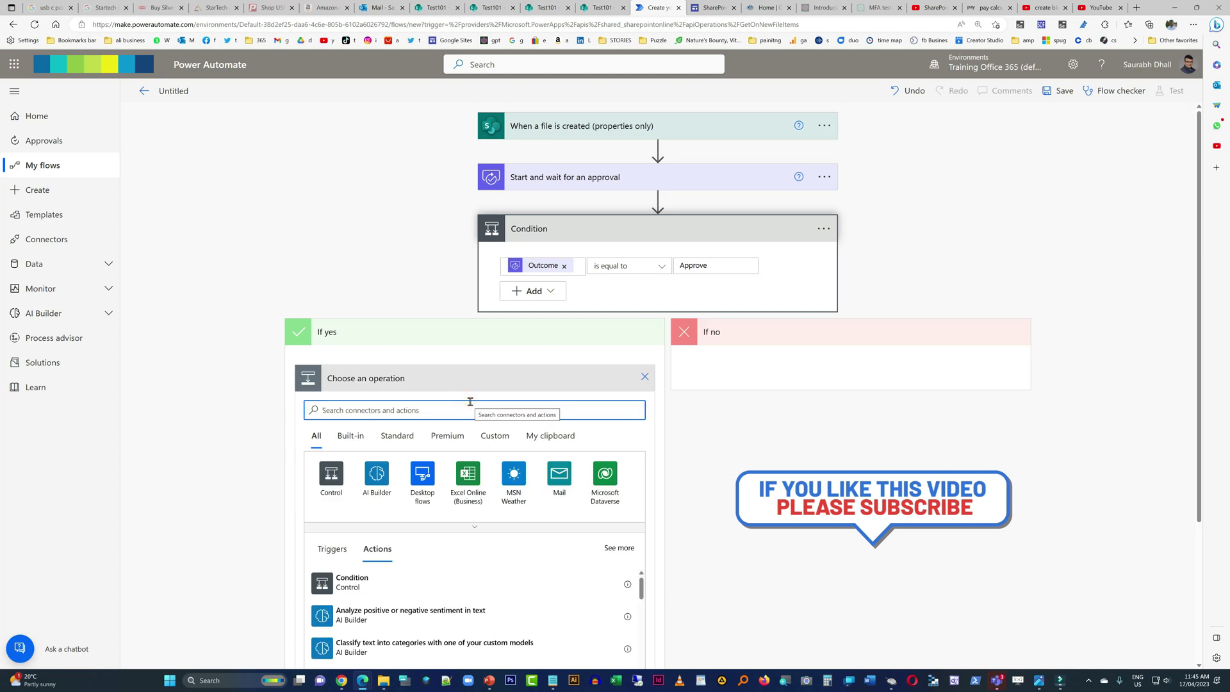
{"action": "type", "text": "ema"}
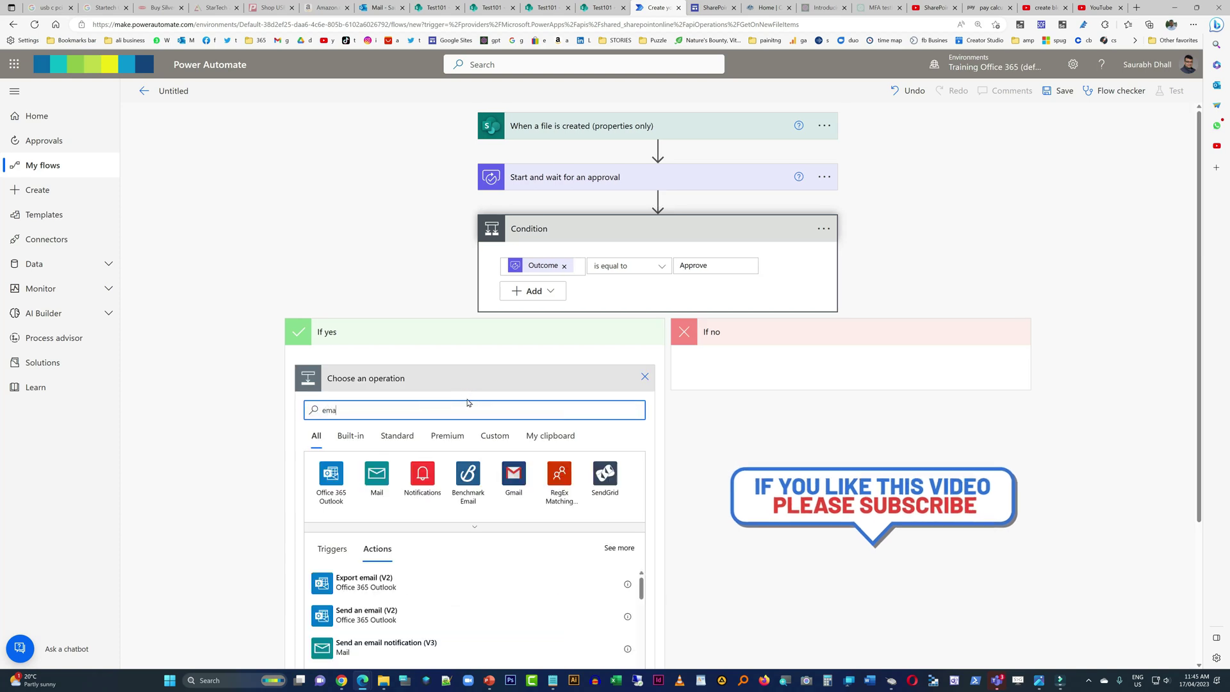
{"action": "left_click", "coordinate": [387, 616]}
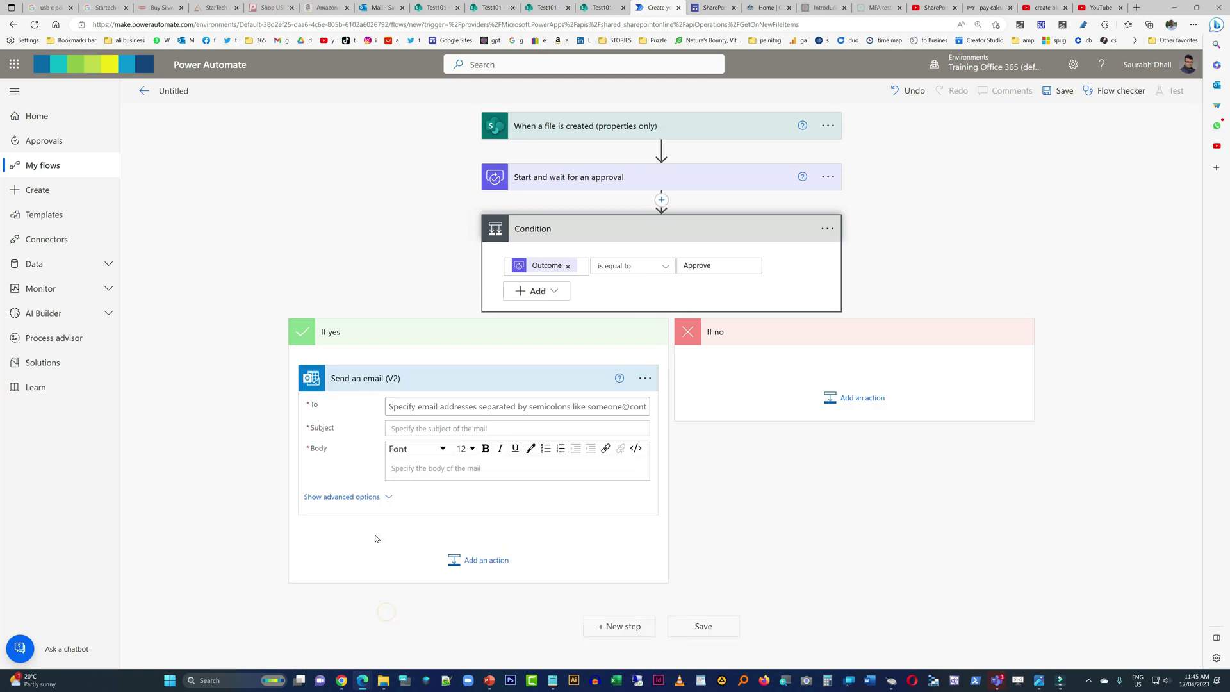
{"action": "left_click", "coordinate": [434, 404]}
{"action": "type", "text": "sau"}
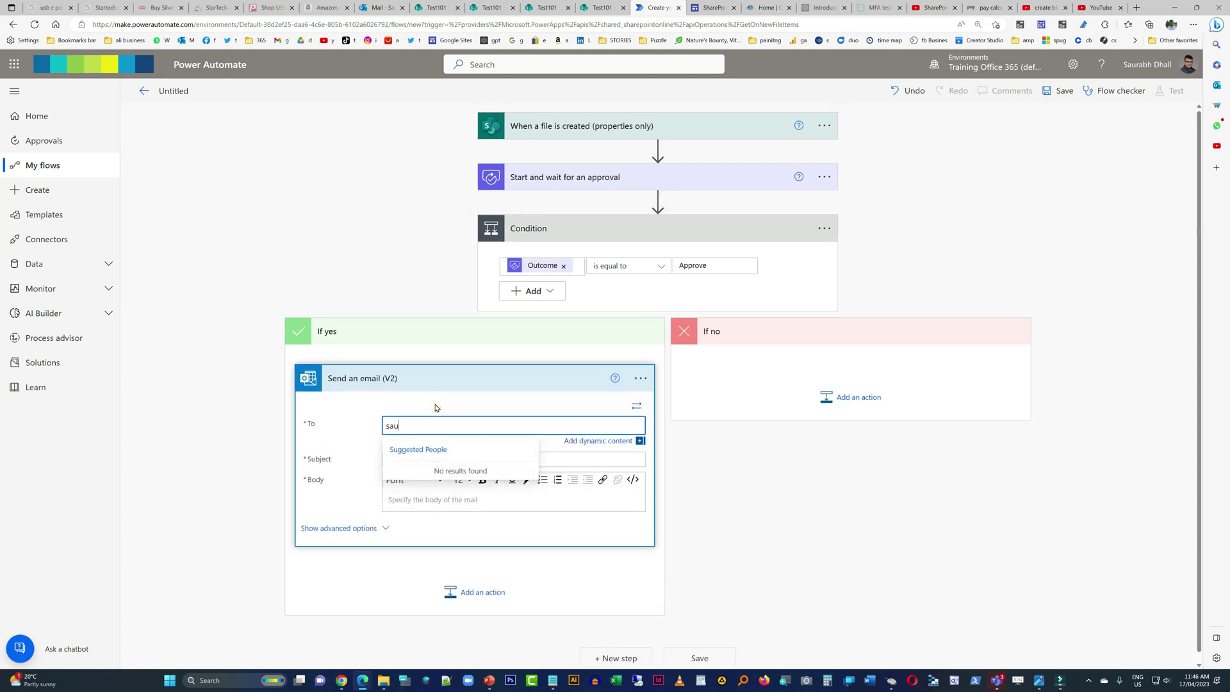
{"action": "type", "text": "rabh"}
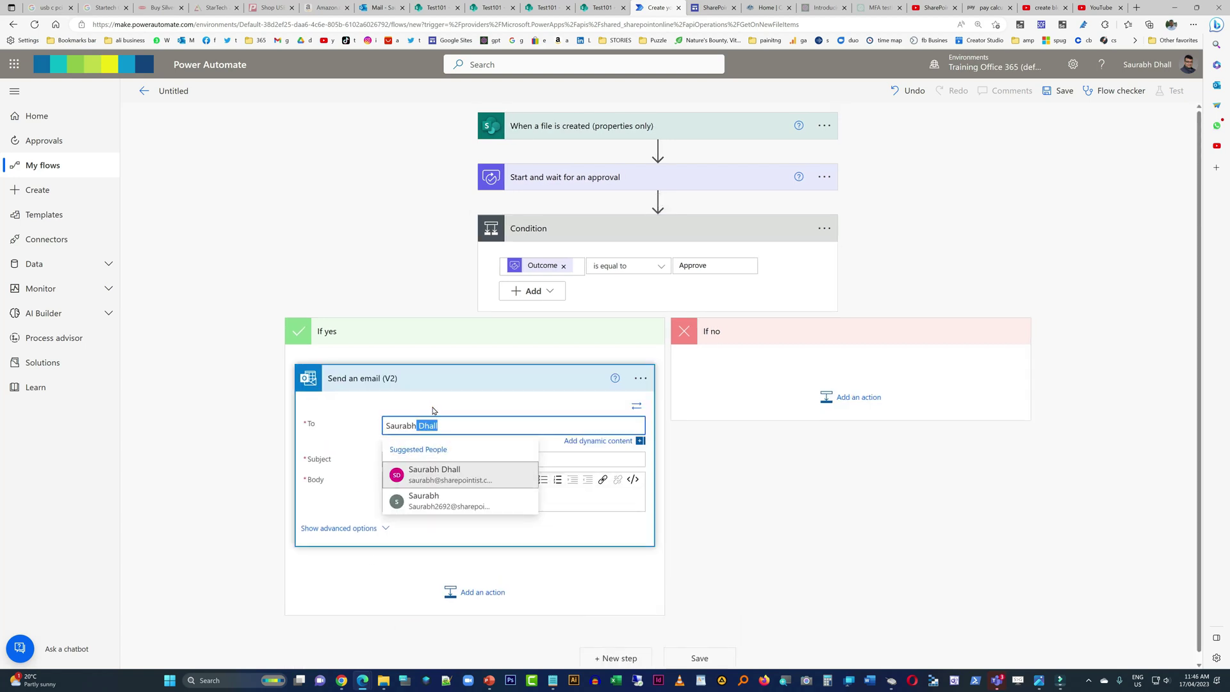
{"action": "left_click", "coordinate": [460, 474]}
{"action": "left_click", "coordinate": [472, 456]}
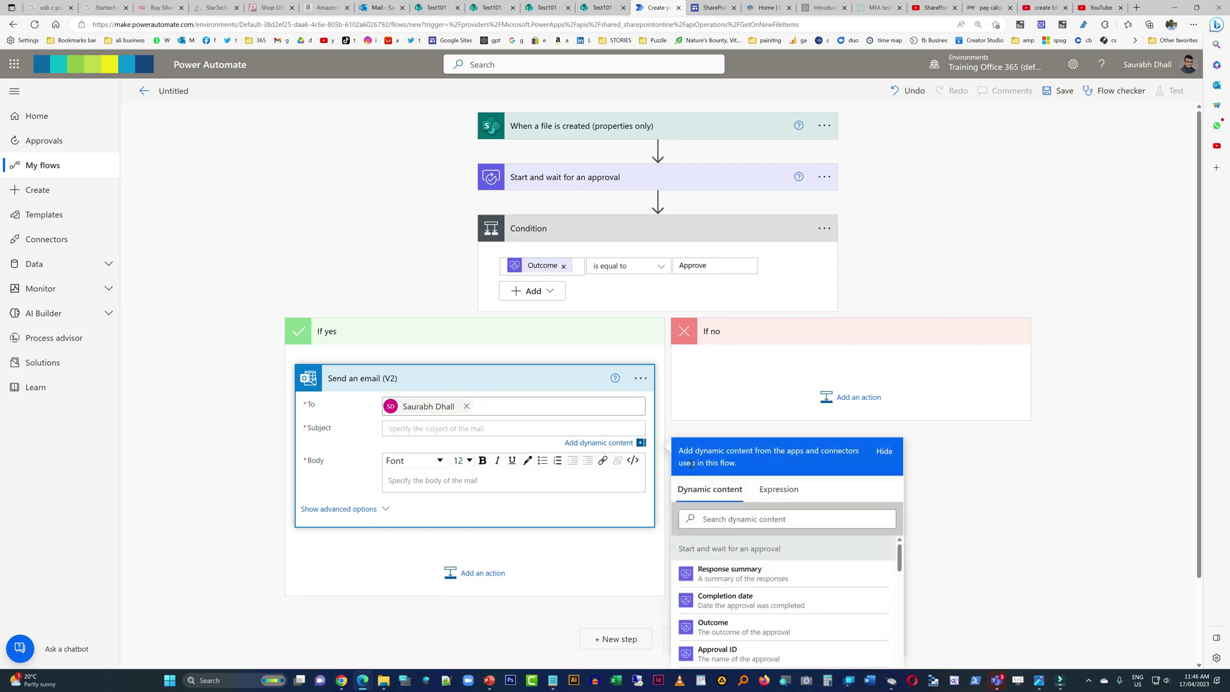
{"action": "left_click", "coordinate": [616, 402]}
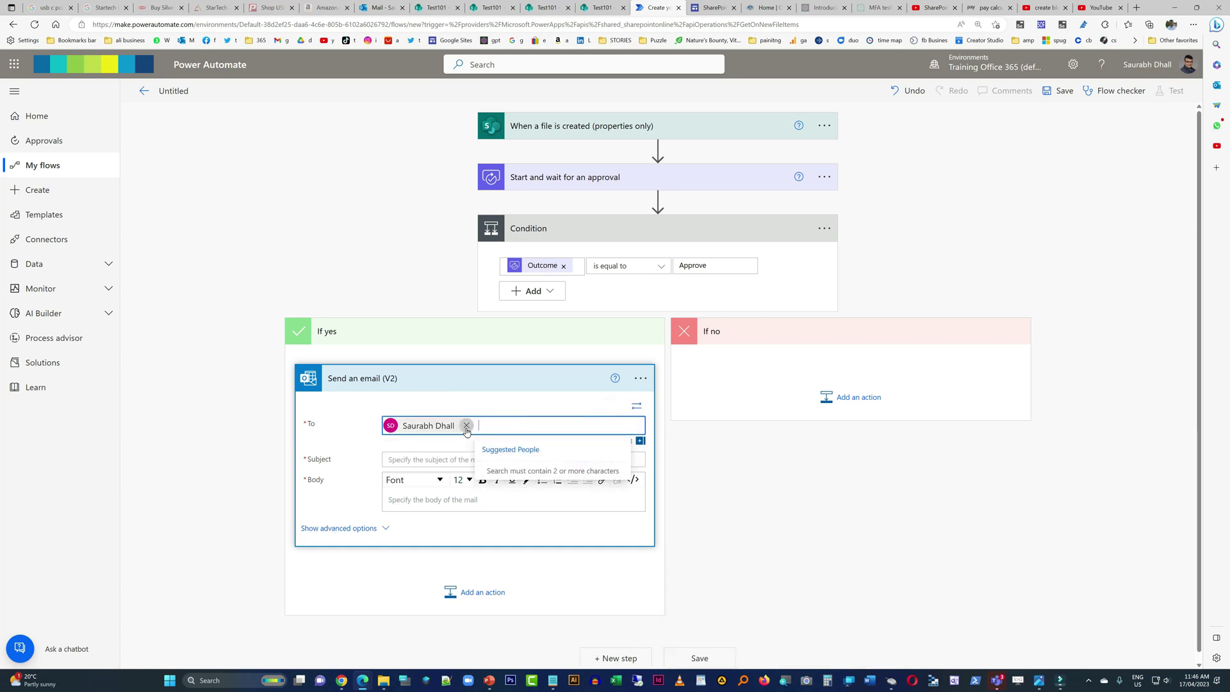
{"action": "left_click", "coordinate": [465, 426]}
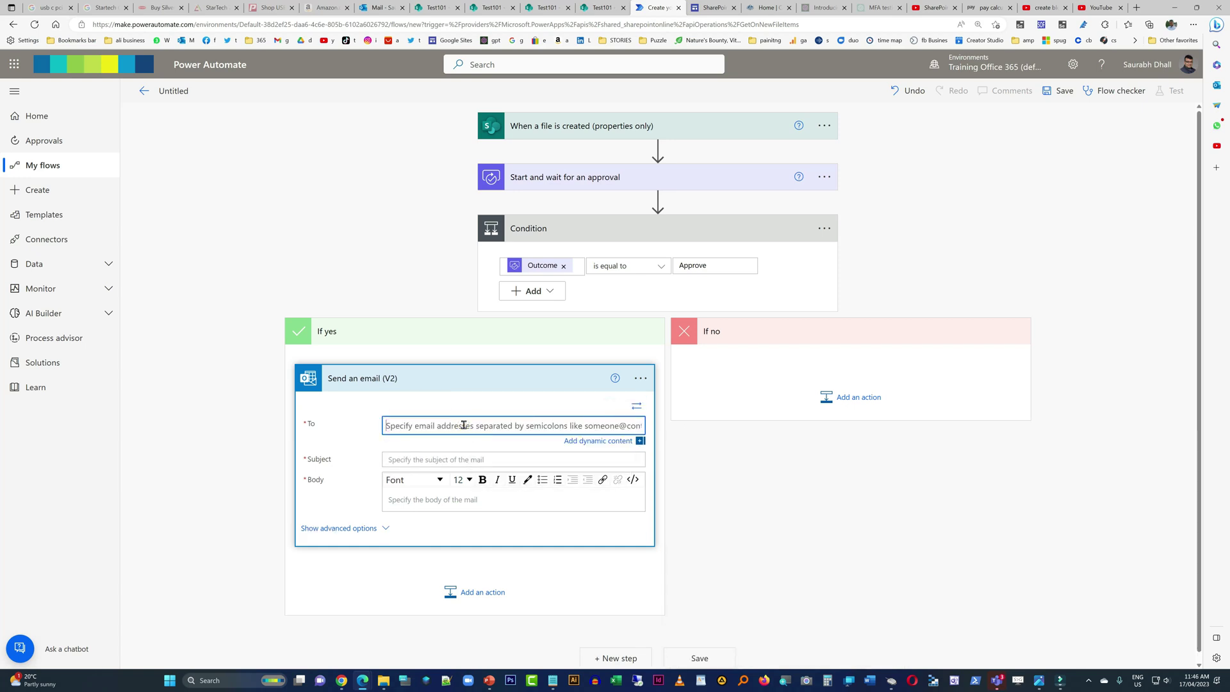
Set the email's recipient to the Created By Email dynamic content from the file-created trigger
{"action": "left_click", "coordinate": [579, 440]}
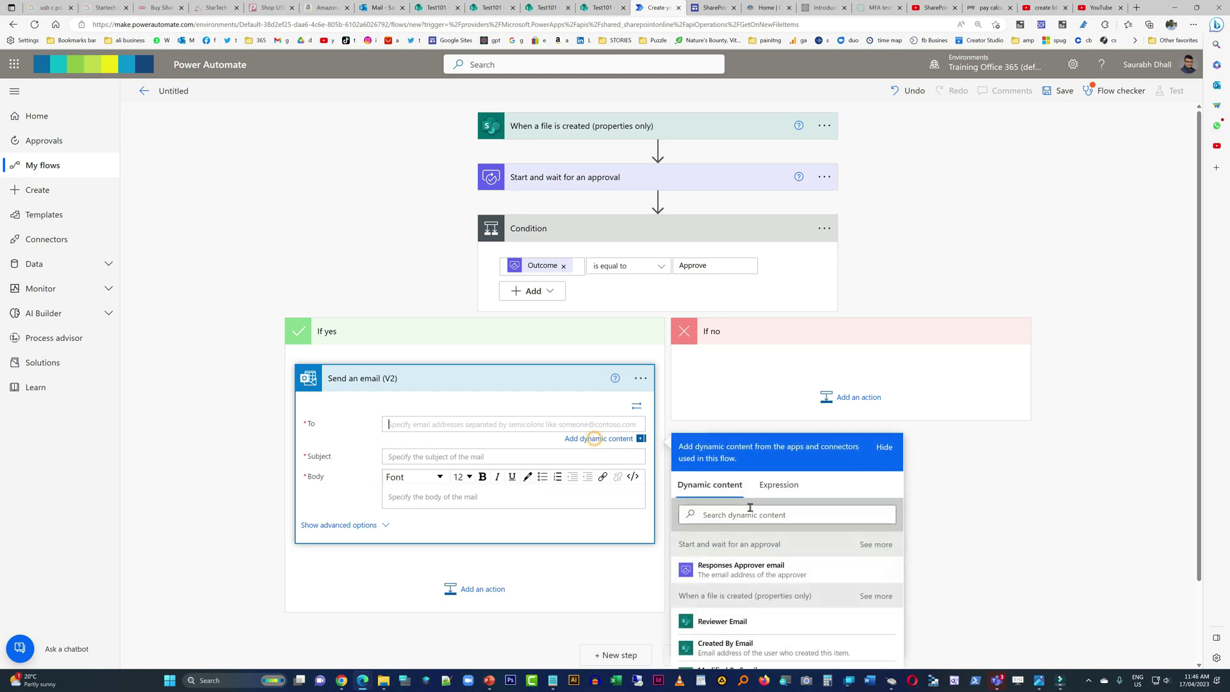
{"action": "type", "text": "crea"}
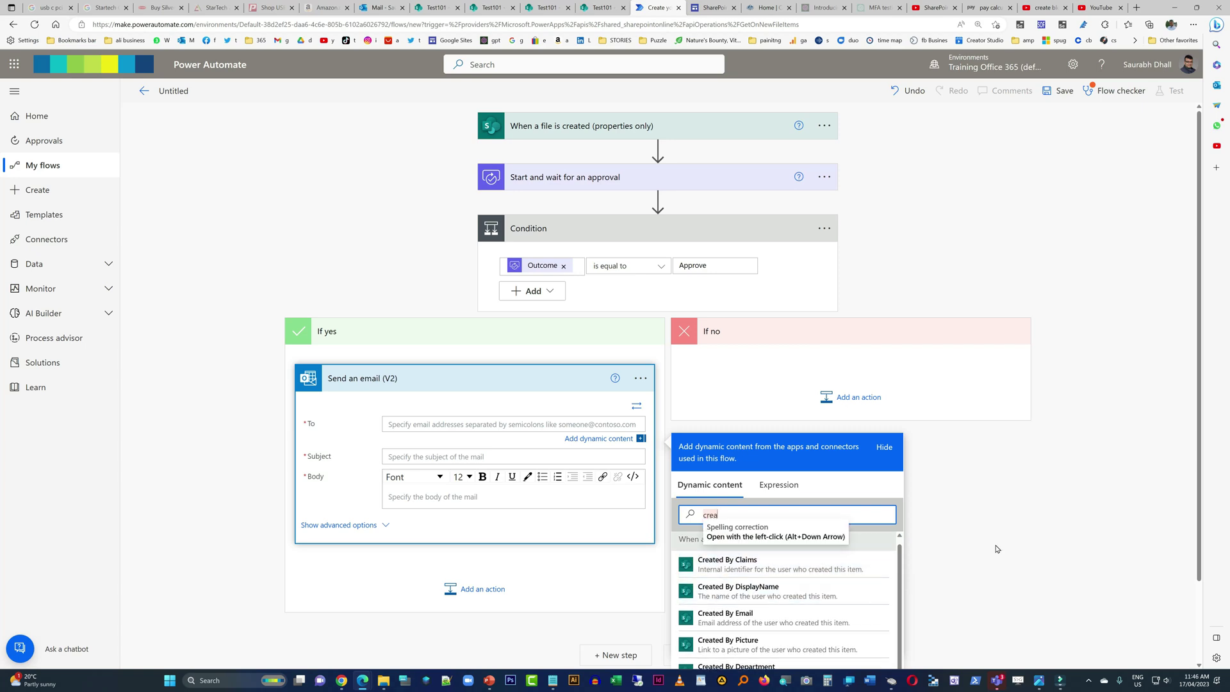
{"action": "scroll", "coordinate": [1014, 551], "scroll_direction": "down", "scroll_amount": 2}
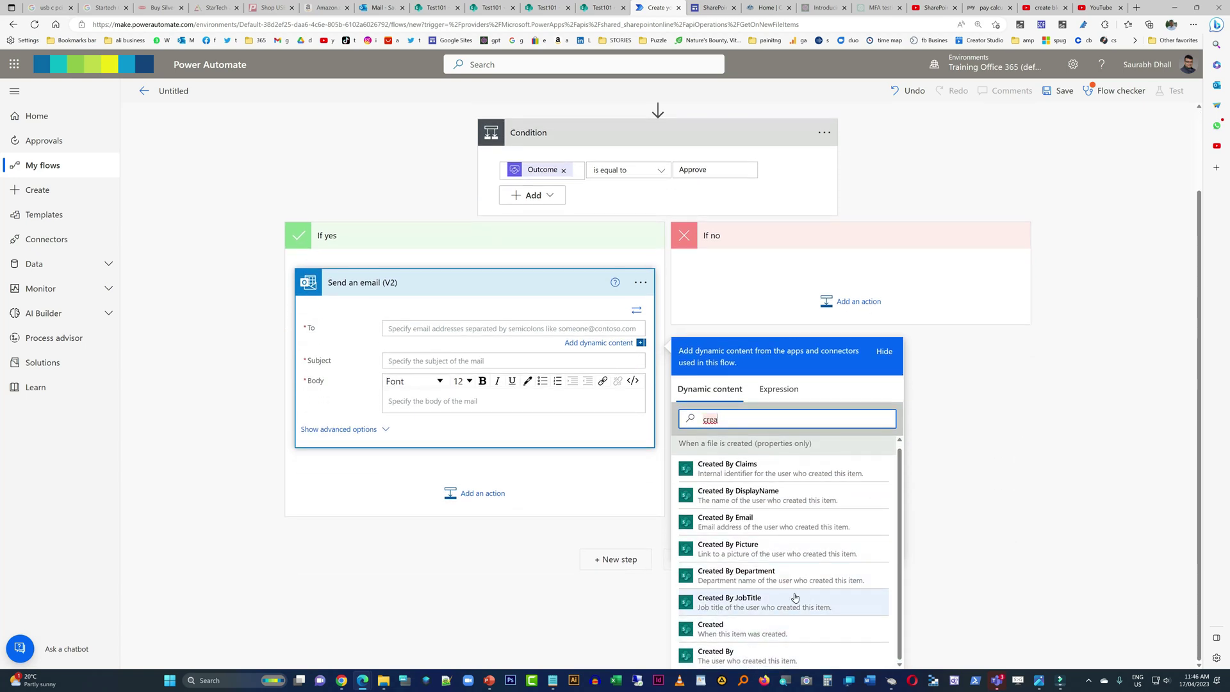
{"action": "scroll", "coordinate": [751, 527], "scroll_direction": "up", "scroll_amount": 1}
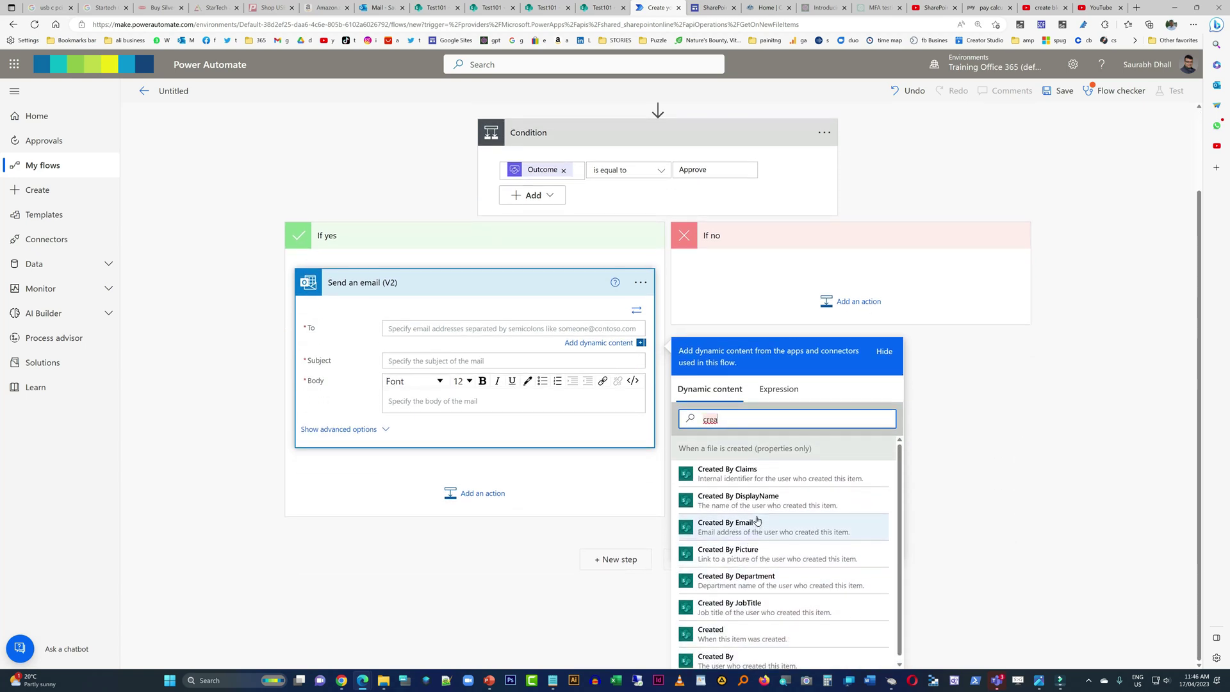
{"action": "left_click", "coordinate": [750, 526]}
Set the email subject to the trigger's Name dynamic content, "- Approved by" and the Reviewer DisplayName dynamic content
{"action": "left_click", "coordinate": [436, 361]}
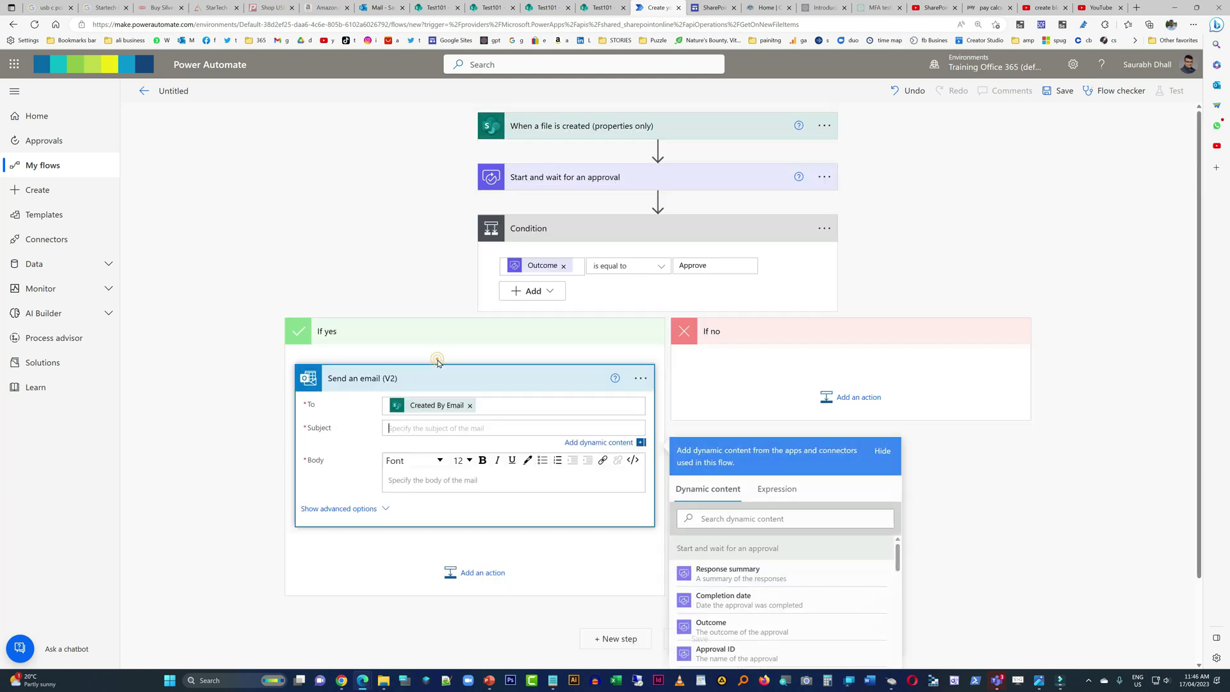
{"action": "type", "text": "Appro"}
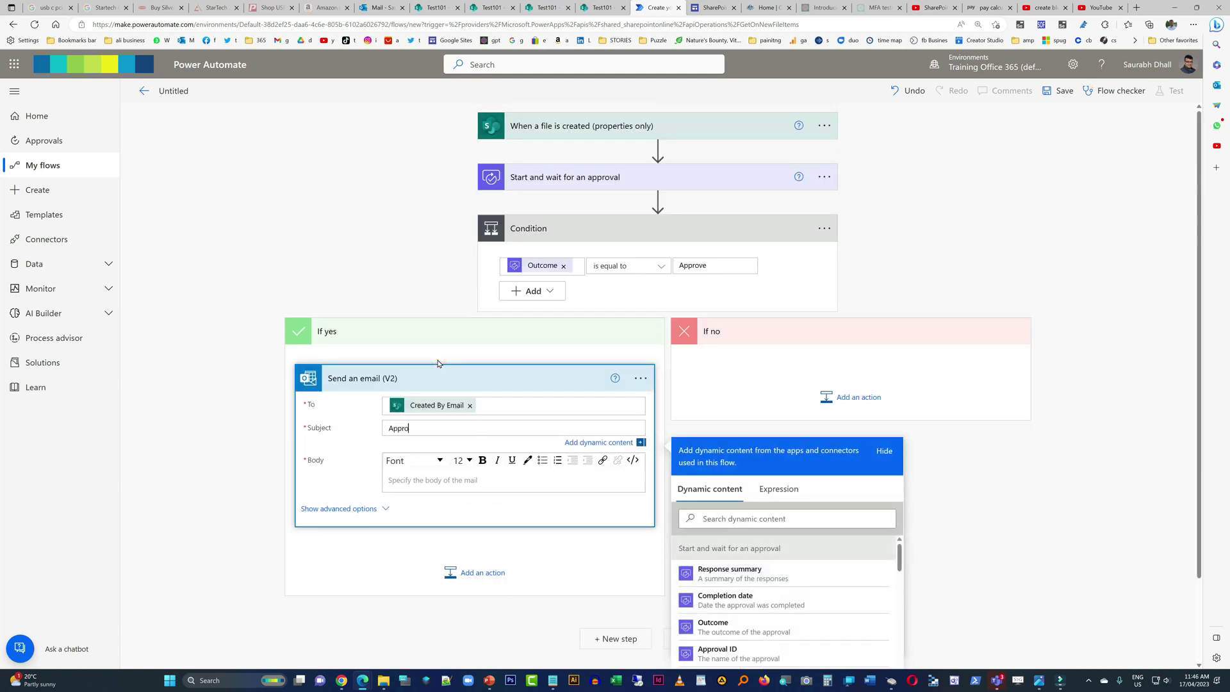
{"action": "type", "text": "ved"}
{"action": "left_click", "coordinate": [764, 518]}
{"action": "type", "text": "name"}
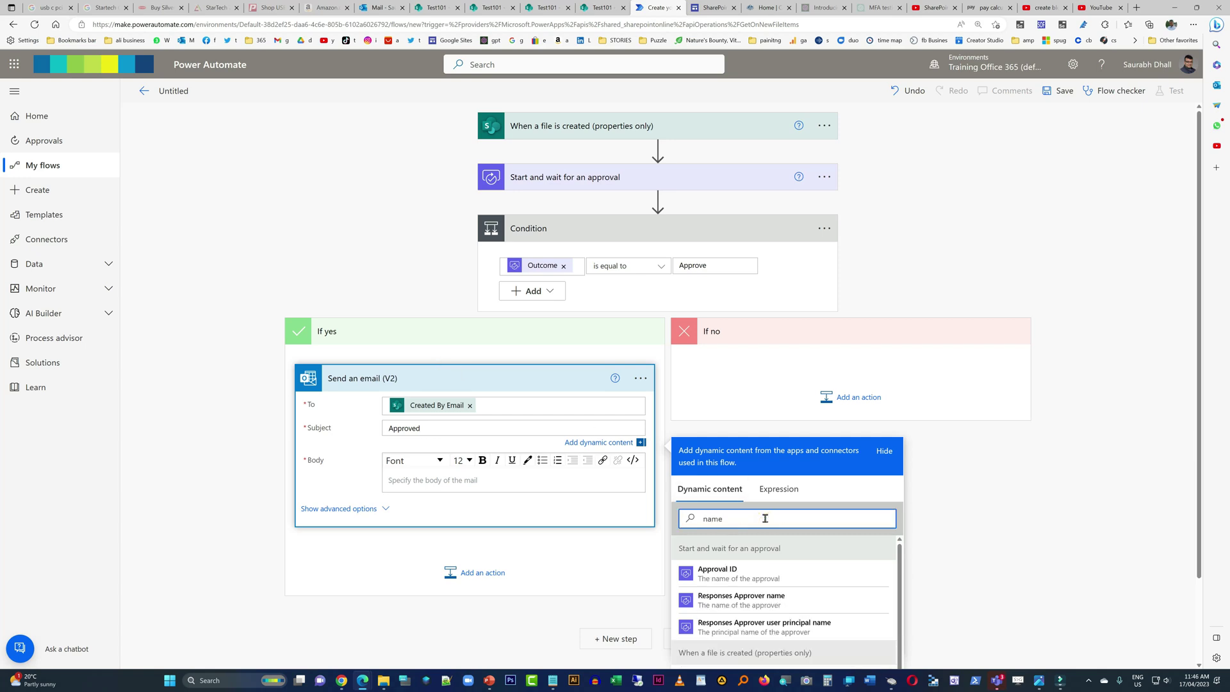
{"action": "scroll", "coordinate": [930, 432], "scroll_direction": "down", "scroll_amount": 2}
{"action": "scroll", "coordinate": [800, 512], "scroll_direction": "down", "scroll_amount": 2}
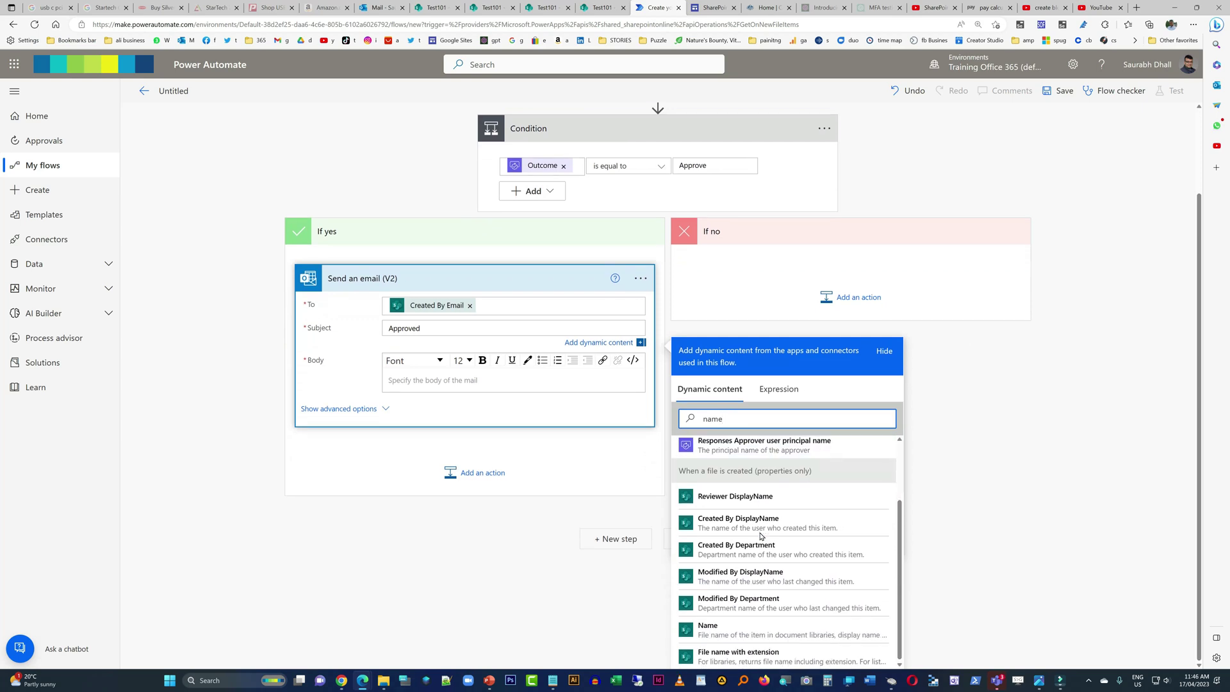
{"action": "left_click", "coordinate": [724, 628]}
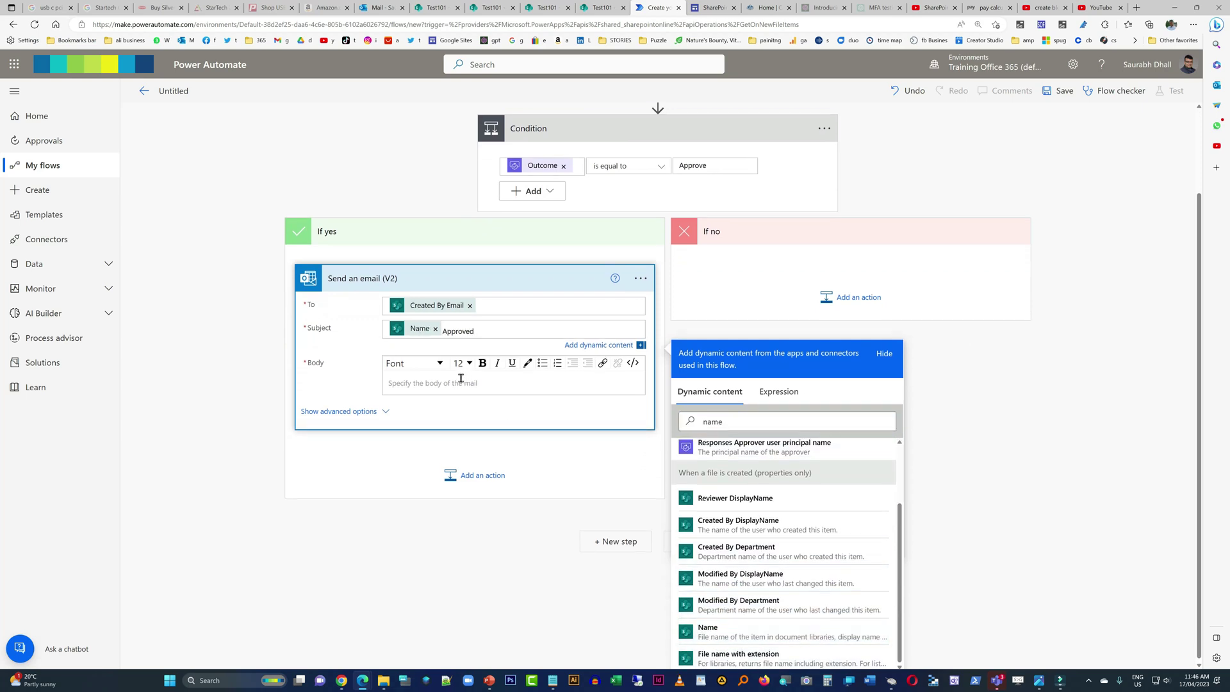
{"action": "type", "text": "-"}
{"action": "left_click", "coordinate": [768, 497]}
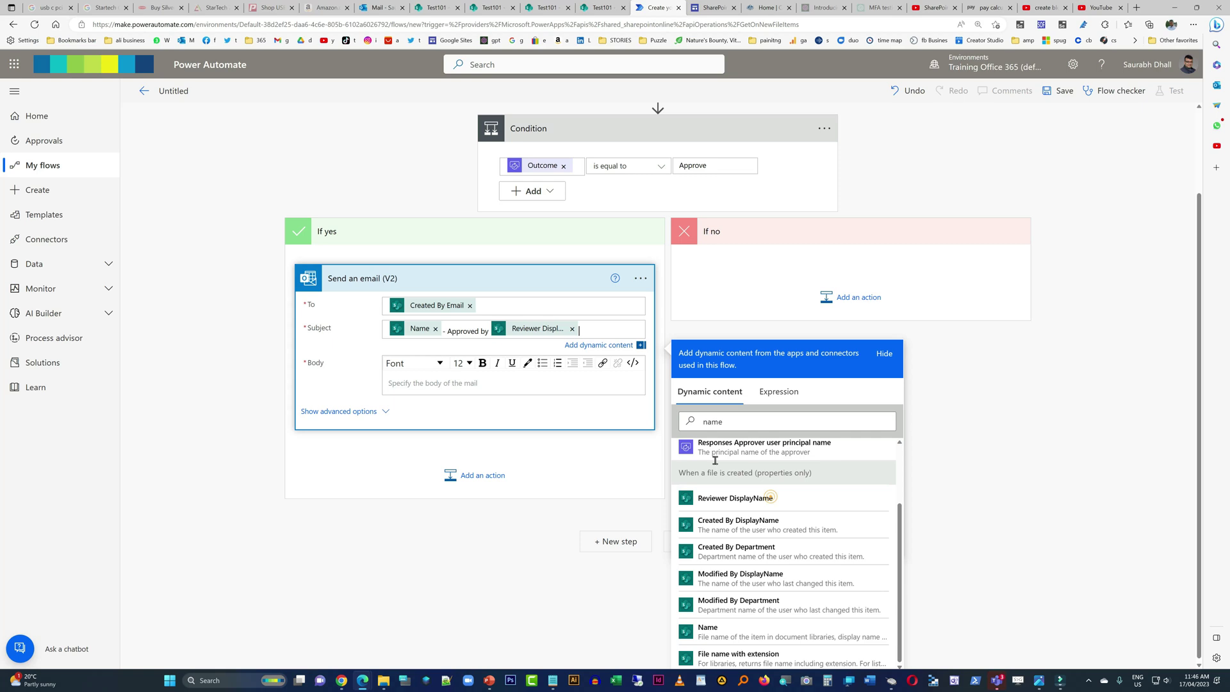
Start the email body with the greeting "Hi" followed by the Created By DisplayName dynamic content and a comma
{"action": "left_click", "coordinate": [499, 388]}
{"action": "scroll", "coordinate": [496, 381], "scroll_direction": "up", "scroll_amount": 2}
{"action": "type", "text": "Hi"}
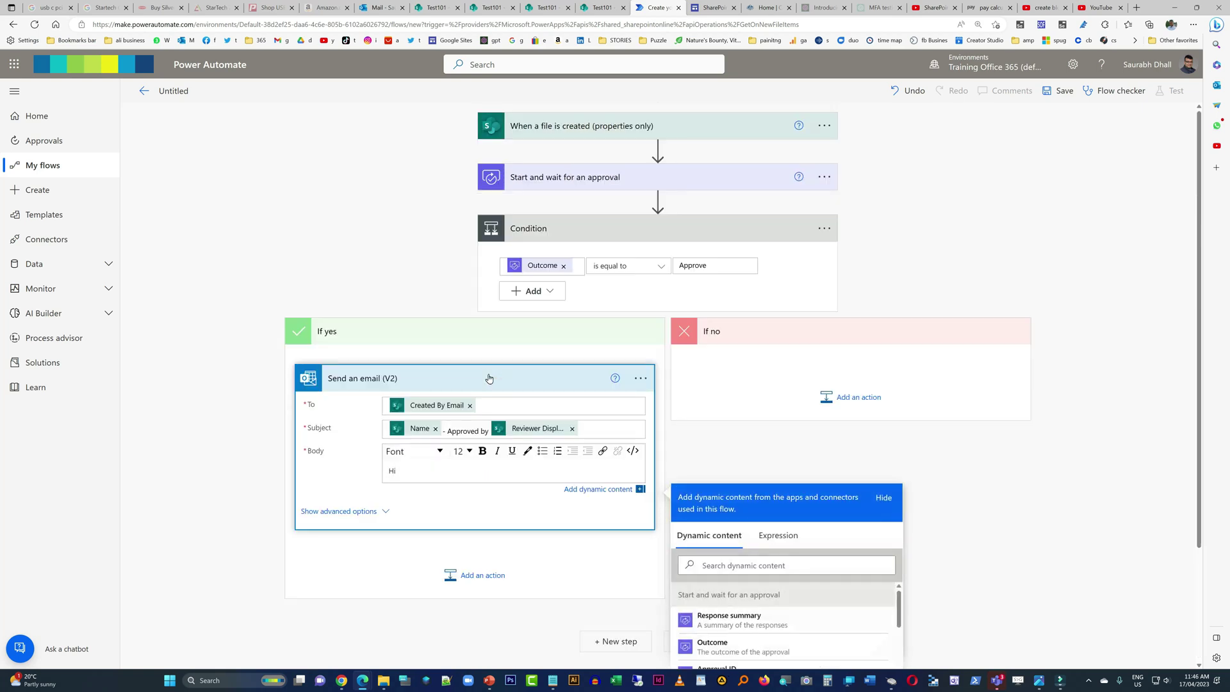
{"action": "left_click", "coordinate": [740, 562]}
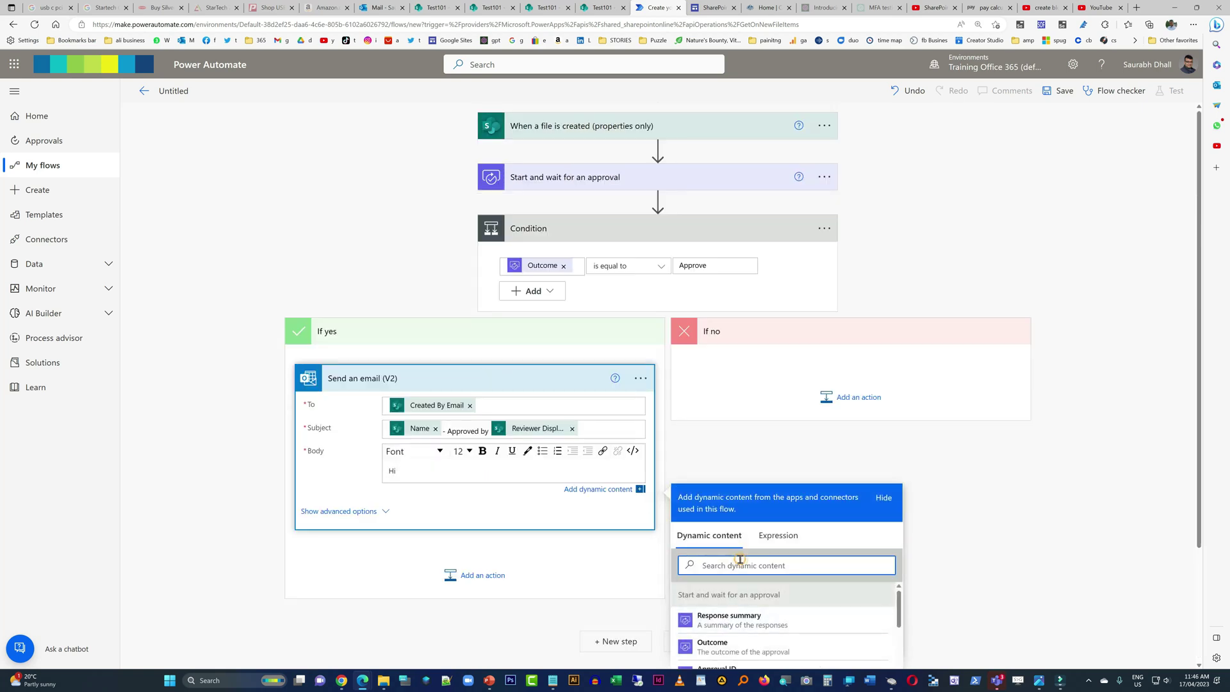
{"action": "type", "text": "creat"}
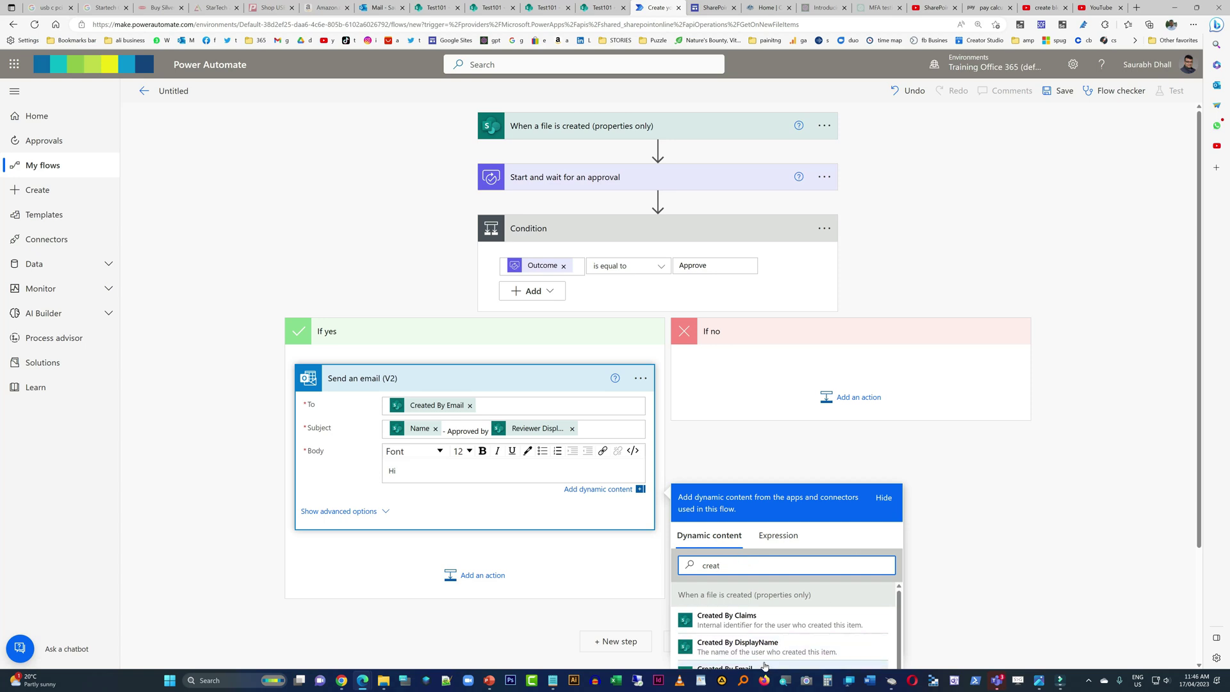
{"action": "left_click", "coordinate": [736, 644]}
{"action": "type", "text": ","}
{"action": "key", "text": "Return"}
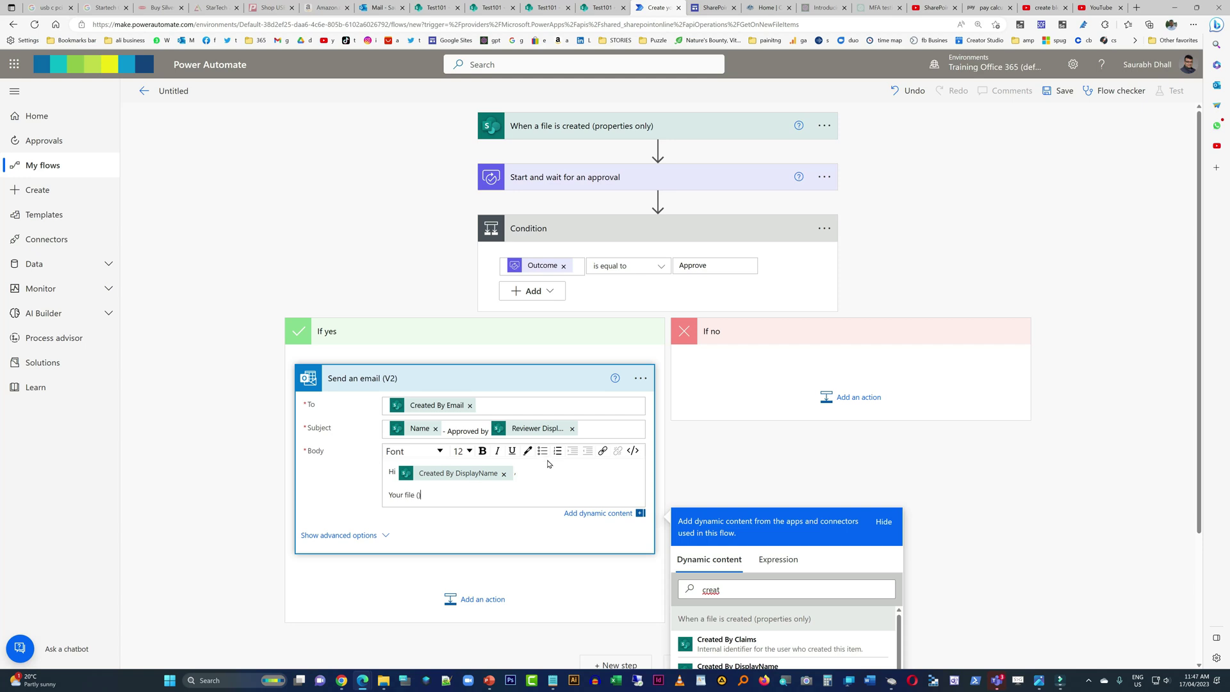
Begin the body's message line with "Your file ()" and place the trigger's Name dynamic content inside the parentheses
{"action": "double_click", "coordinate": [754, 589]}
{"action": "type", "text": "name"}
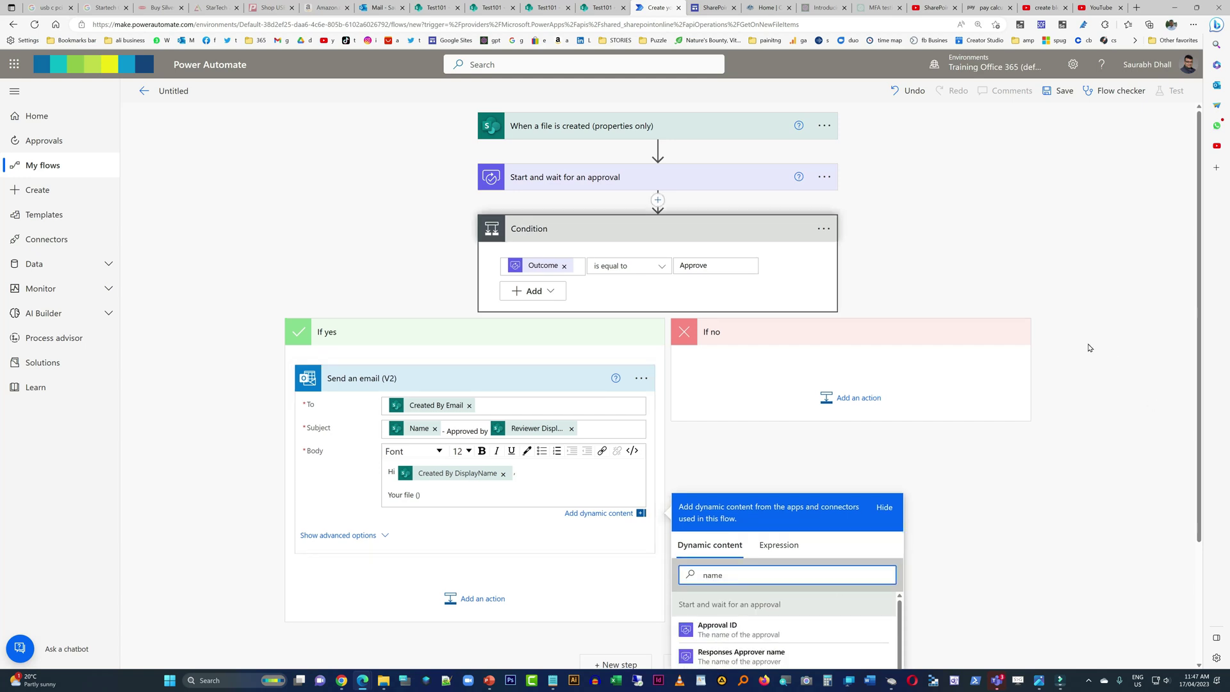
{"action": "scroll", "coordinate": [1045, 339], "scroll_direction": "down", "scroll_amount": 2}
{"action": "scroll", "coordinate": [729, 602], "scroll_direction": "down", "scroll_amount": 1}
{"action": "left_click", "coordinate": [717, 641]}
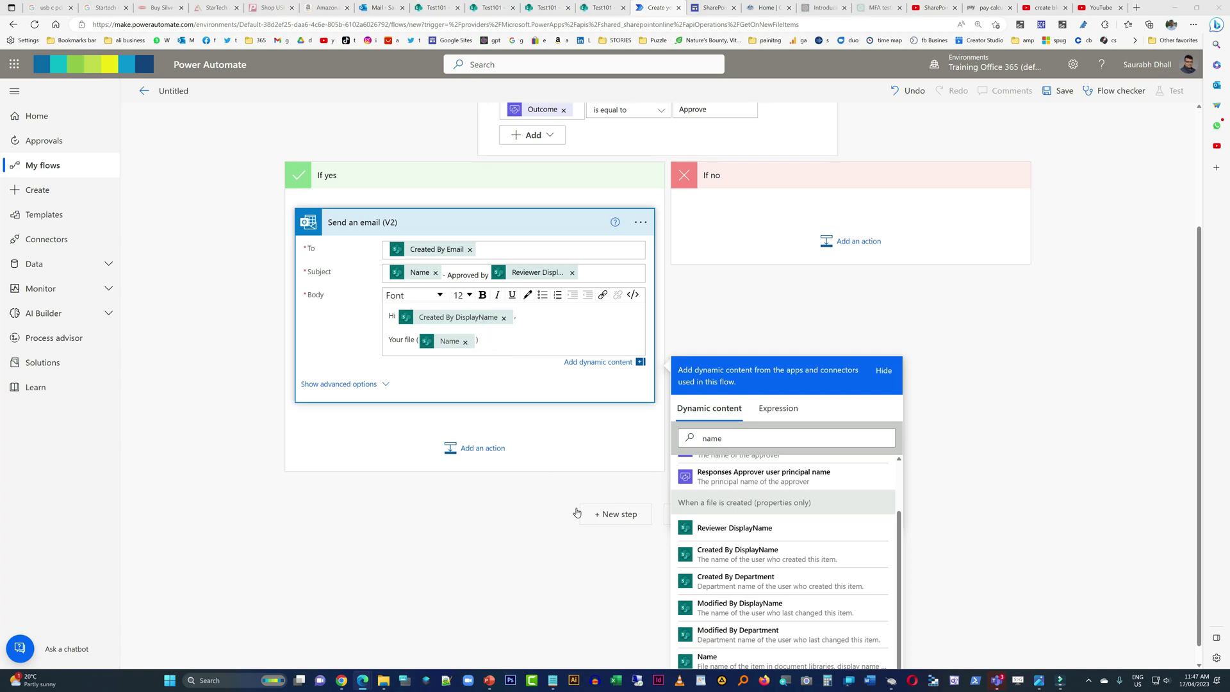
Complete the message sentence with "is now approved by" followed by the Reviewer DisplayName dynamic content
{"action": "left_click", "coordinate": [481, 341]}
{"action": "type", "text": "is now approved by"}
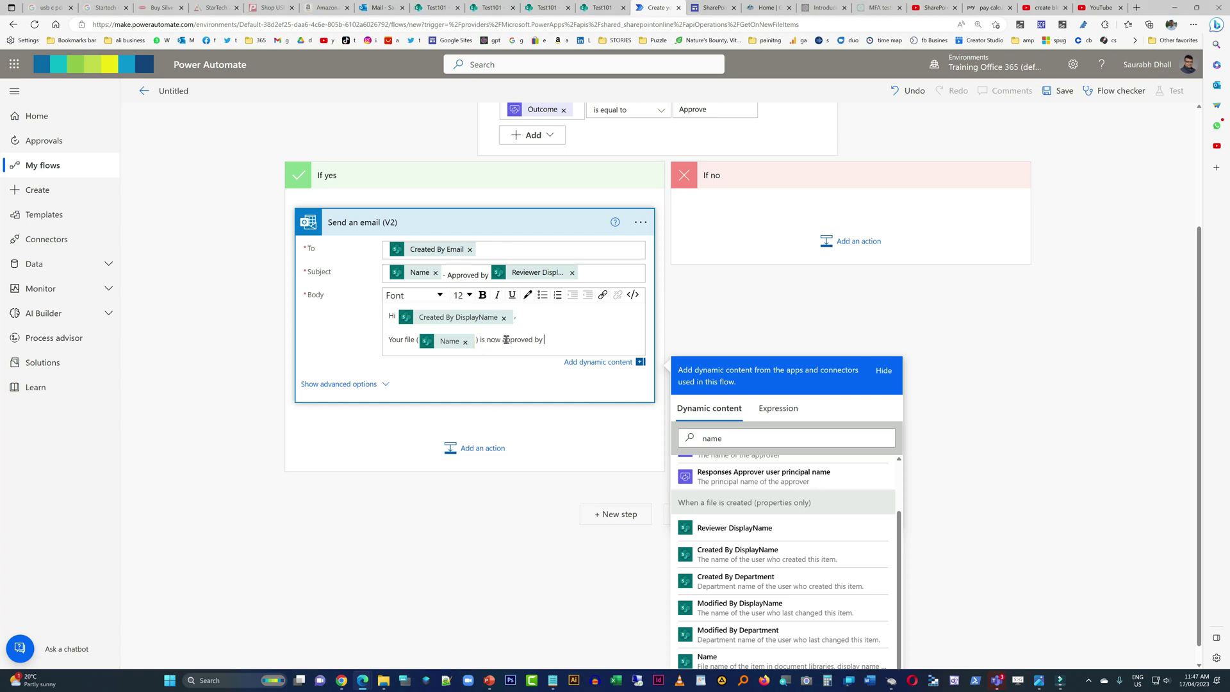
{"action": "key", "text": "Down"}
{"action": "key", "text": "Down"}
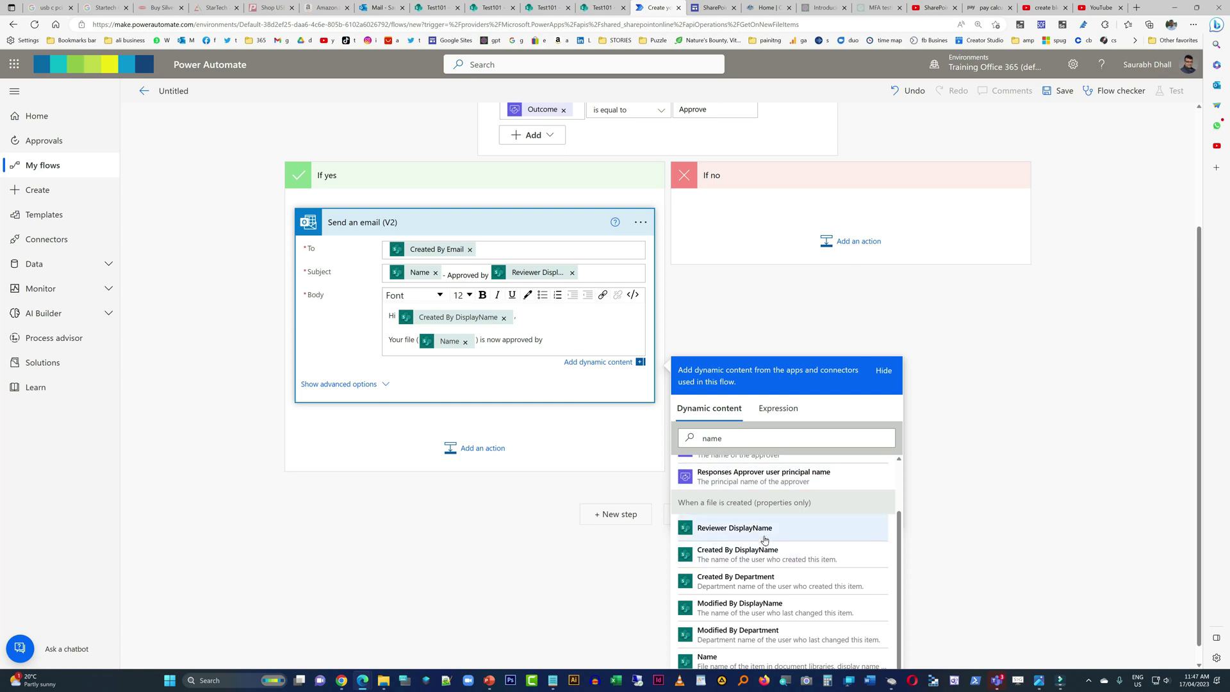
{"action": "key", "text": "Return"}
{"action": "type", "text": ","}
{"action": "key", "text": "Return"}
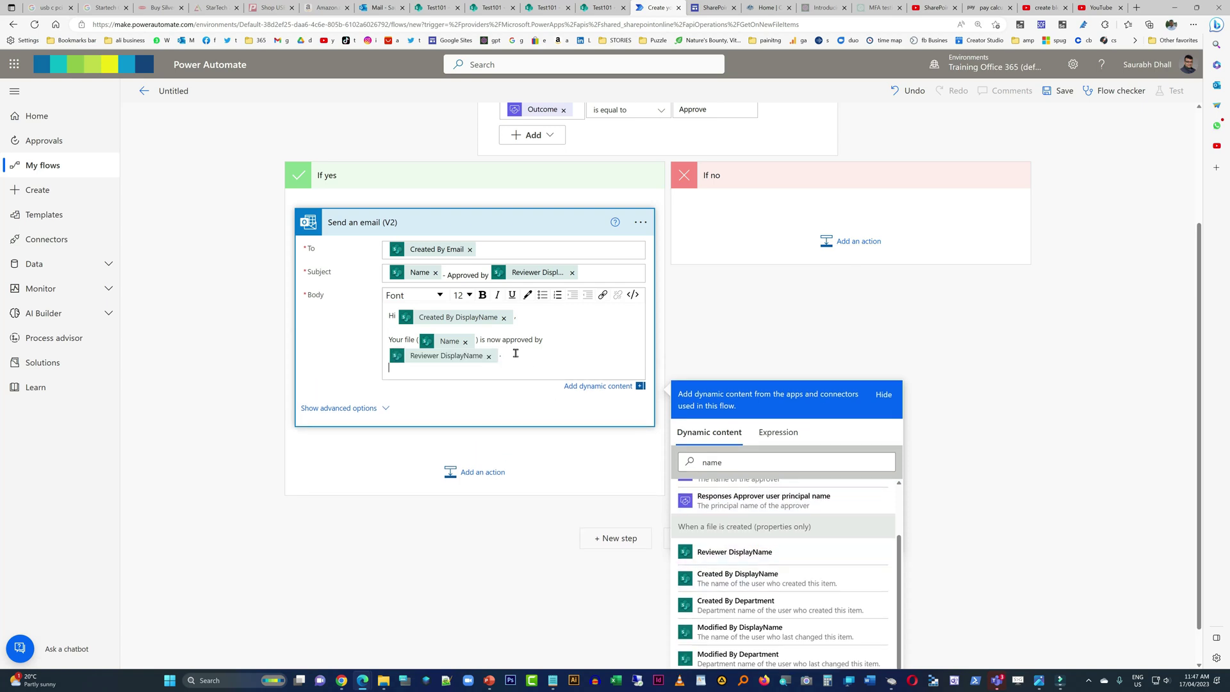
Sign off the email body with "Thanks," and "DocReview Process", and rename the email action to "Approval Email"
{"action": "type", "text": "T"}
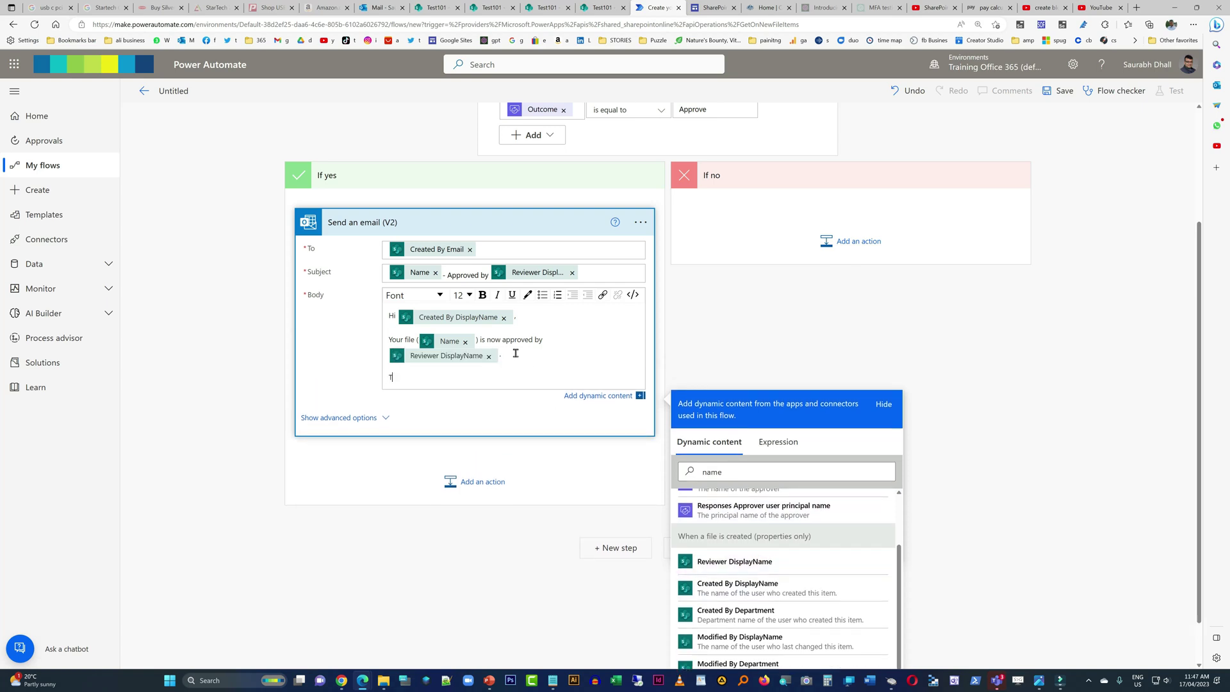
{"action": "type", "text": "hanks,"}
{"action": "key", "text": "Return"}
{"action": "type", "text": "D"}
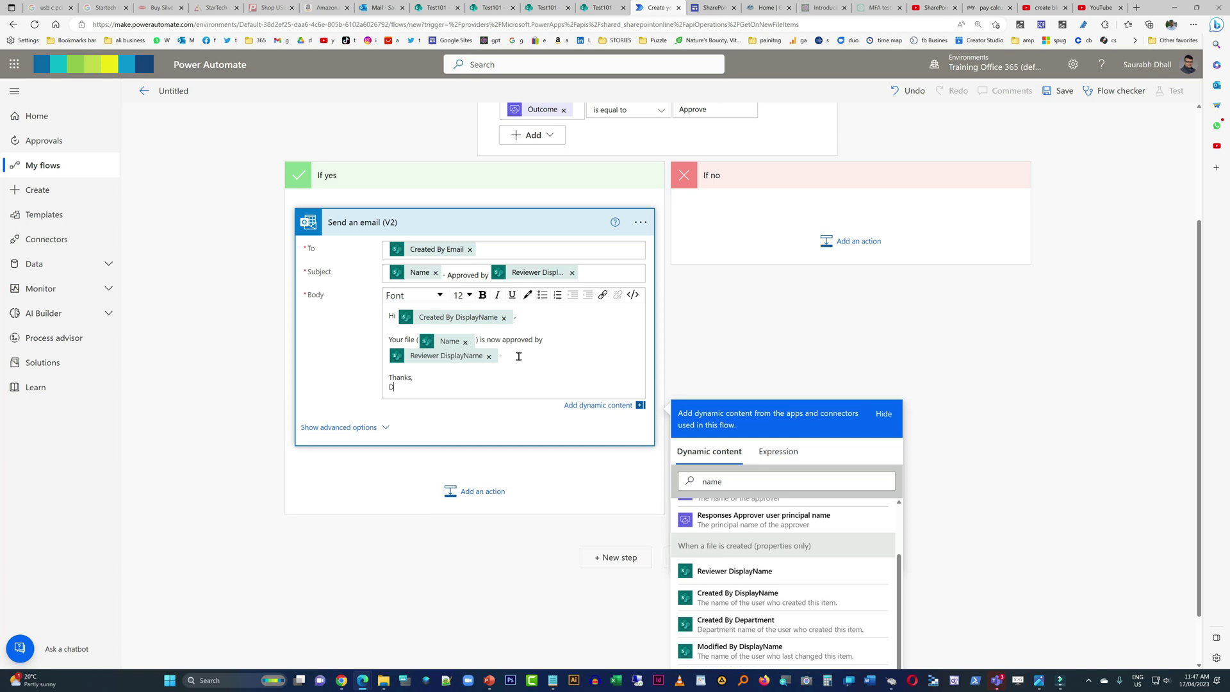
{"action": "type", "text": "ocReview Process"}
{"action": "left_click", "coordinate": [1093, 349]}
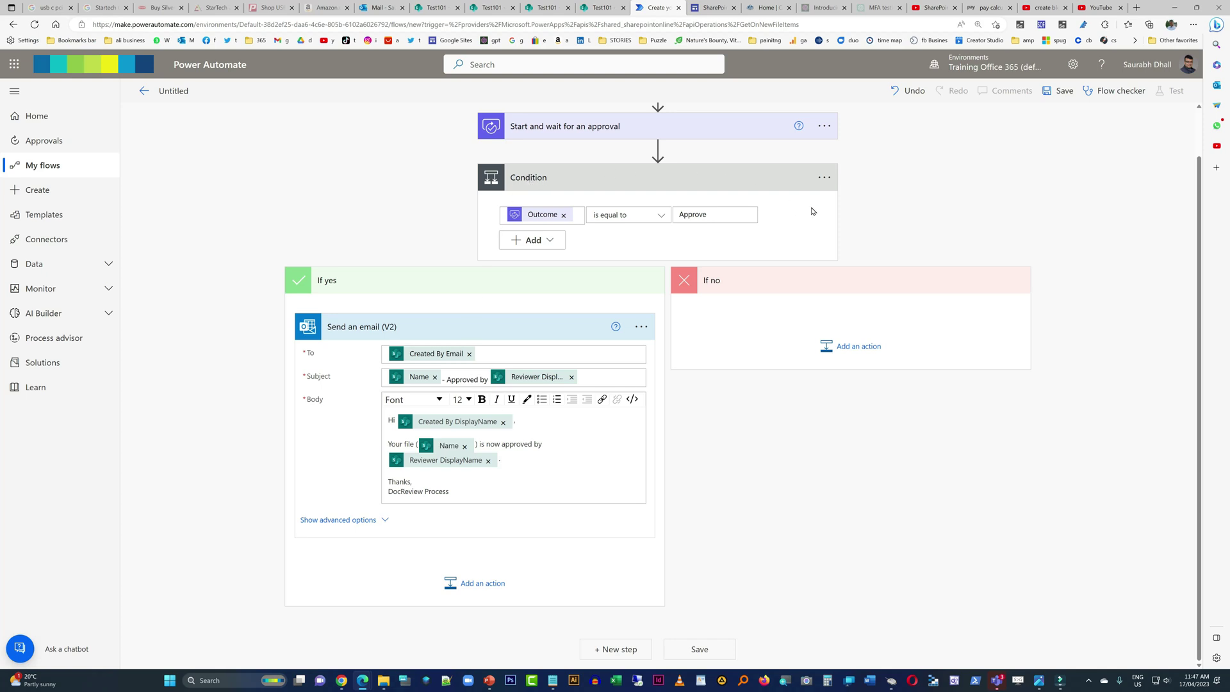
{"action": "left_click", "coordinate": [640, 325]}
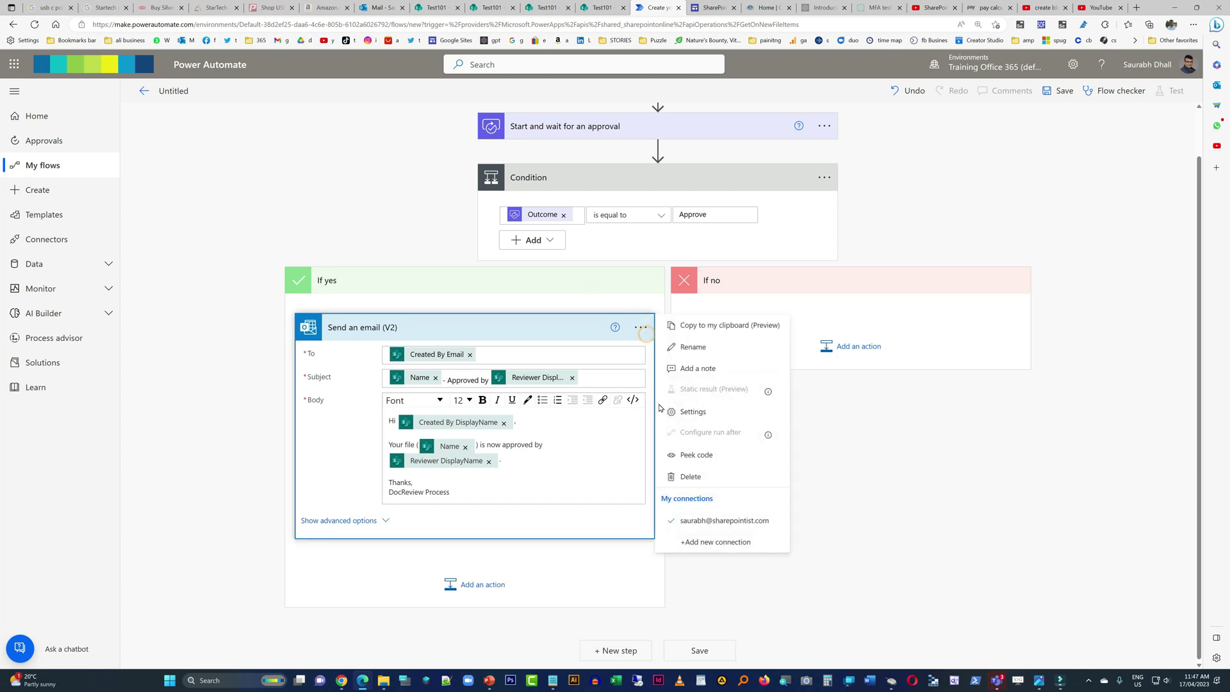
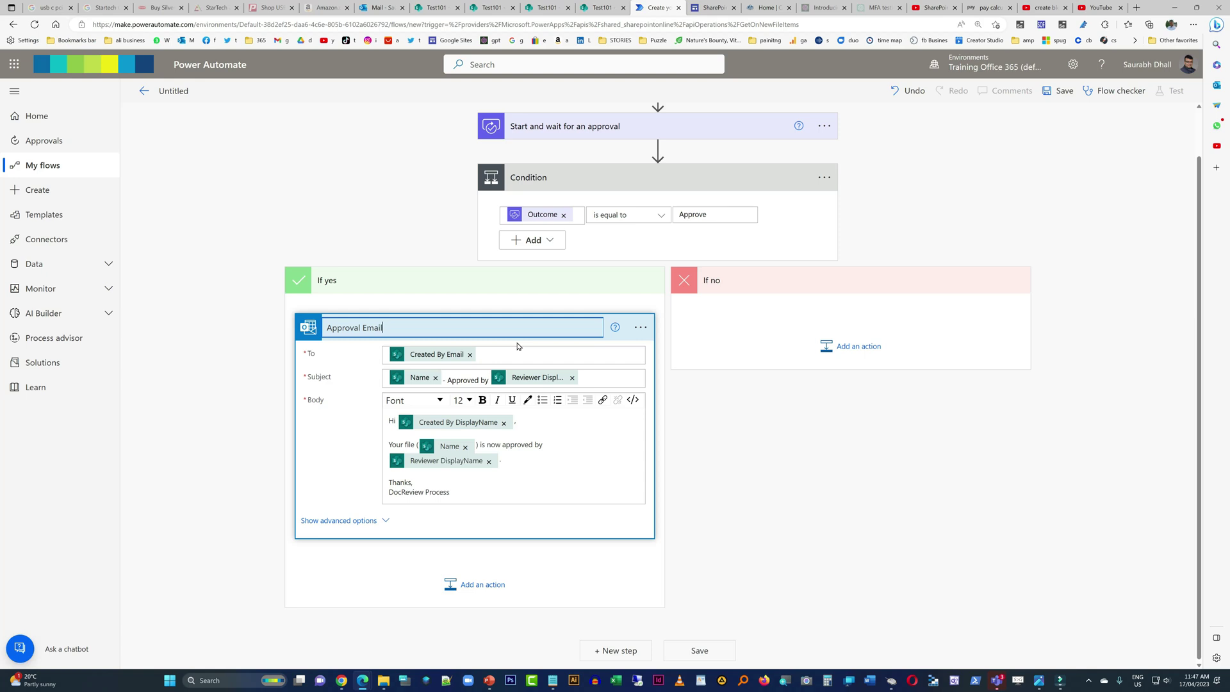
Add a SharePoint "Update file properties" action below Approval Email in the condition's If yes branch
{"action": "left_click", "coordinate": [487, 584]}
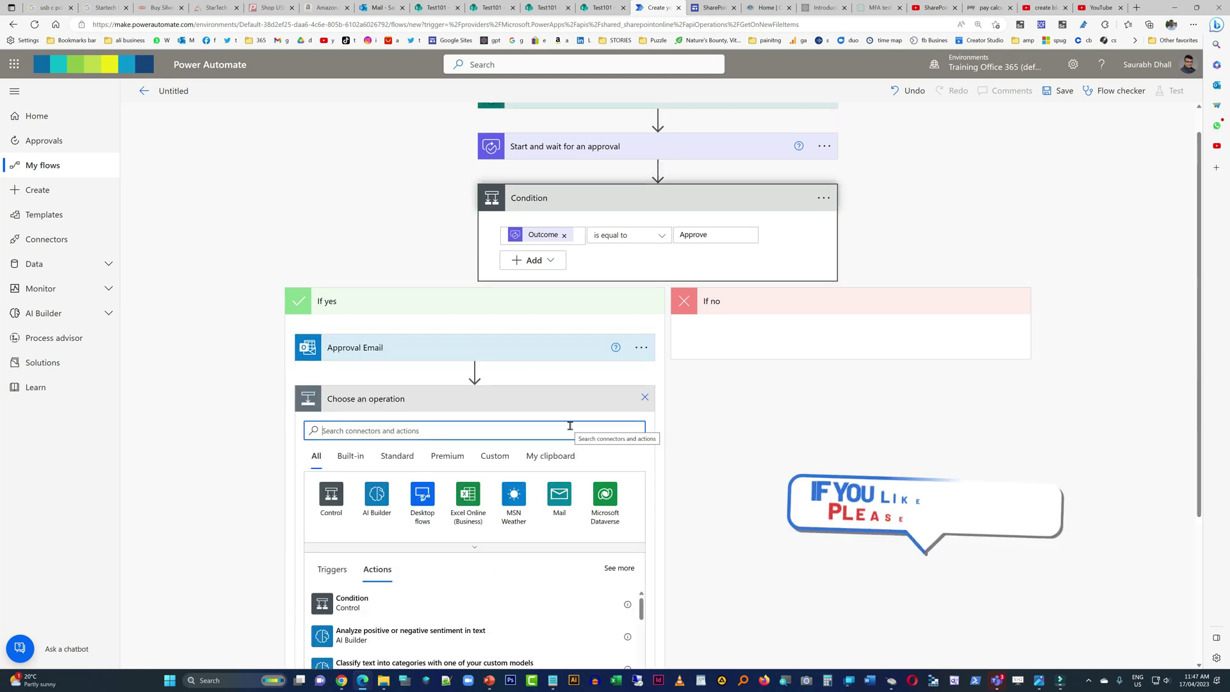
{"action": "type", "text": "update"}
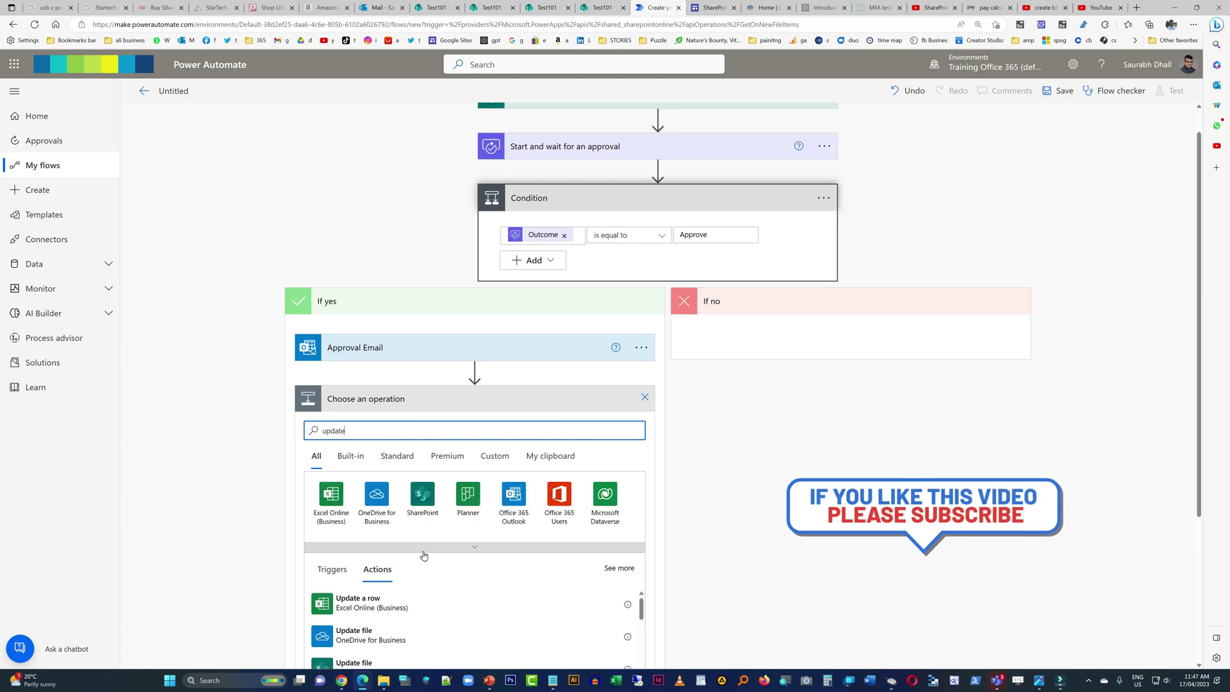
{"action": "left_click", "coordinate": [428, 503]}
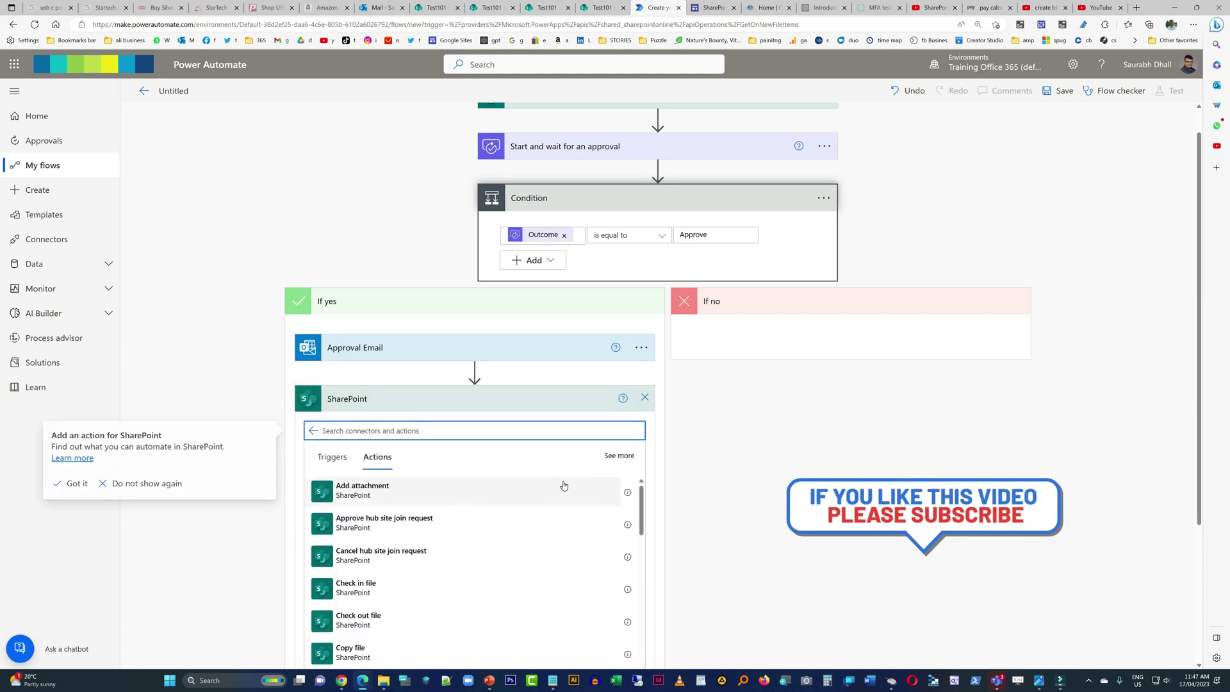
{"action": "scroll", "coordinate": [377, 652], "scroll_direction": "down", "scroll_amount": 3}
{"action": "scroll", "coordinate": [416, 596], "scroll_direction": "down", "scroll_amount": 6}
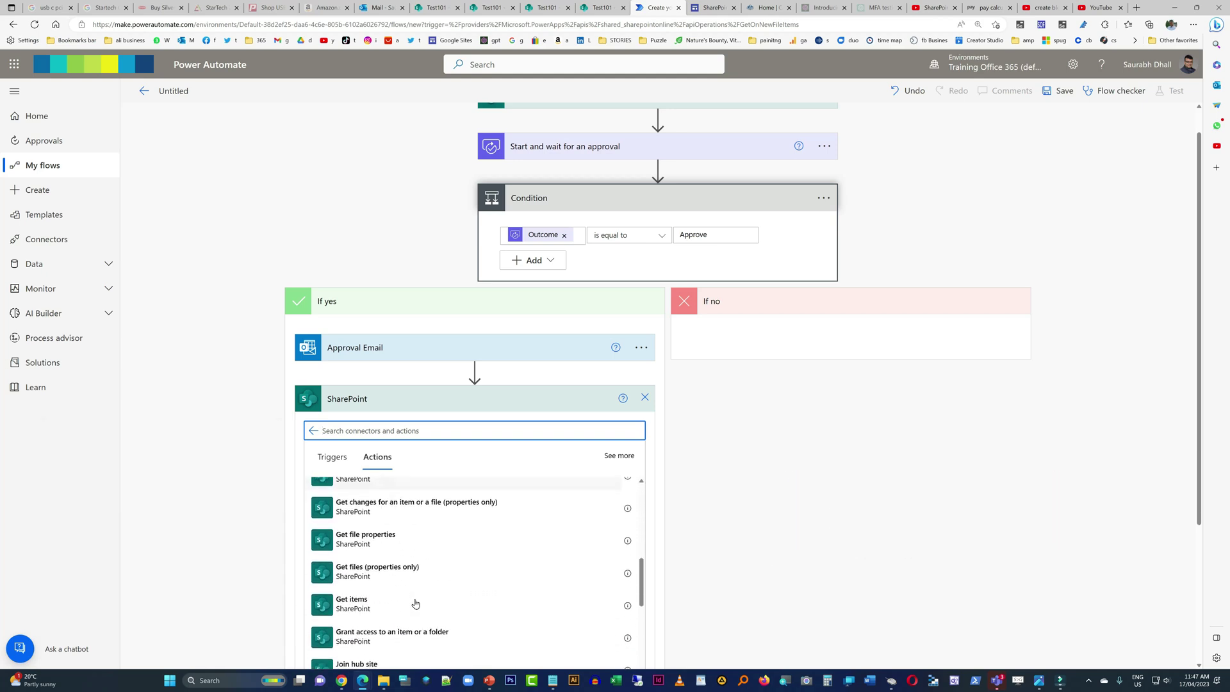
{"action": "scroll", "coordinate": [415, 602], "scroll_direction": "down", "scroll_amount": 2}
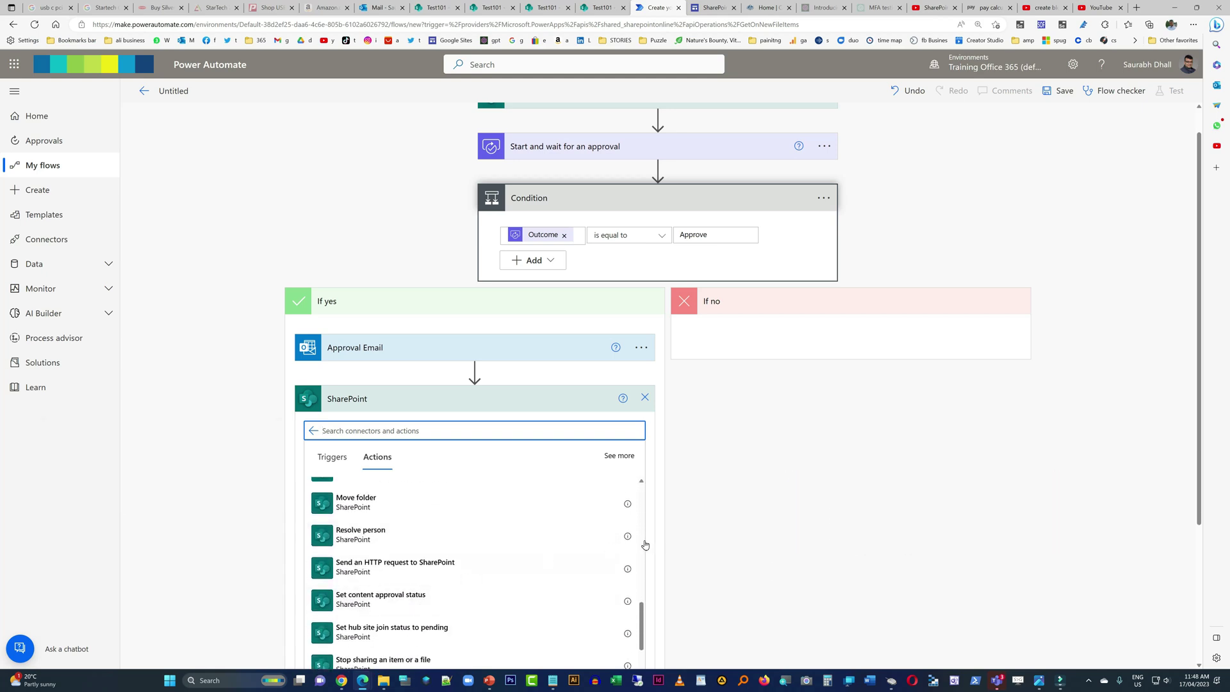
{"action": "scroll", "coordinate": [947, 552], "scroll_direction": "down", "scroll_amount": 3}
{"action": "scroll", "coordinate": [474, 510], "scroll_direction": "down", "scroll_amount": 2}
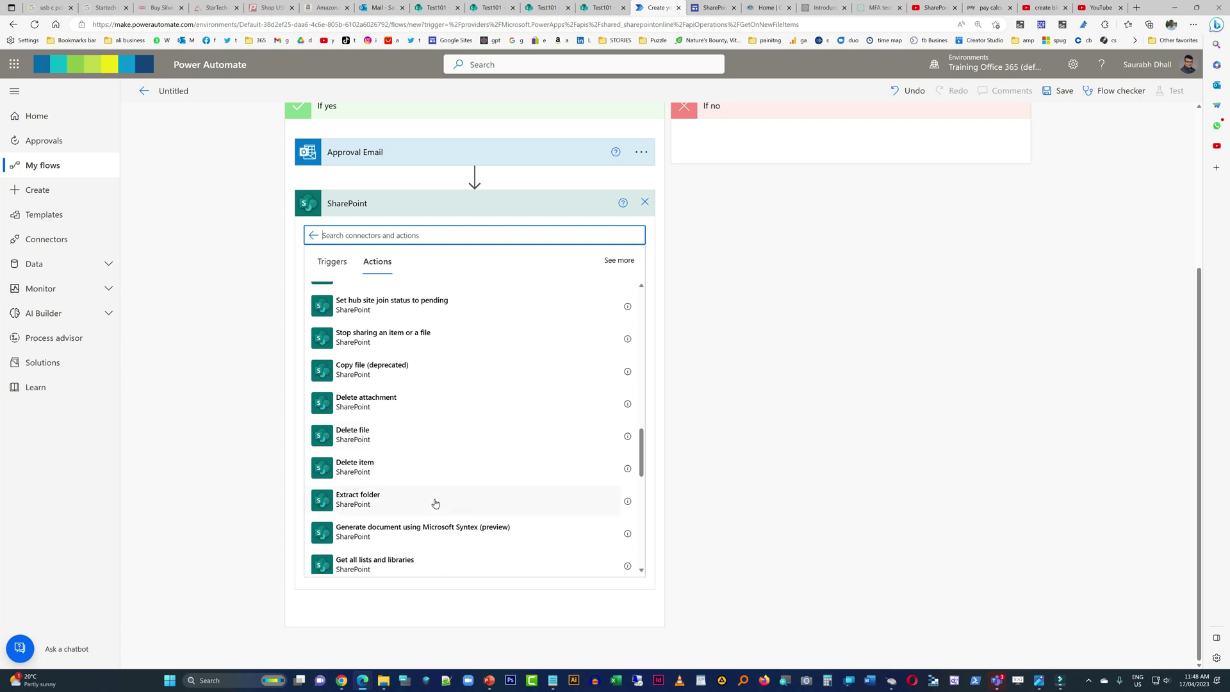
{"action": "scroll", "coordinate": [434, 502], "scroll_direction": "down", "scroll_amount": 5}
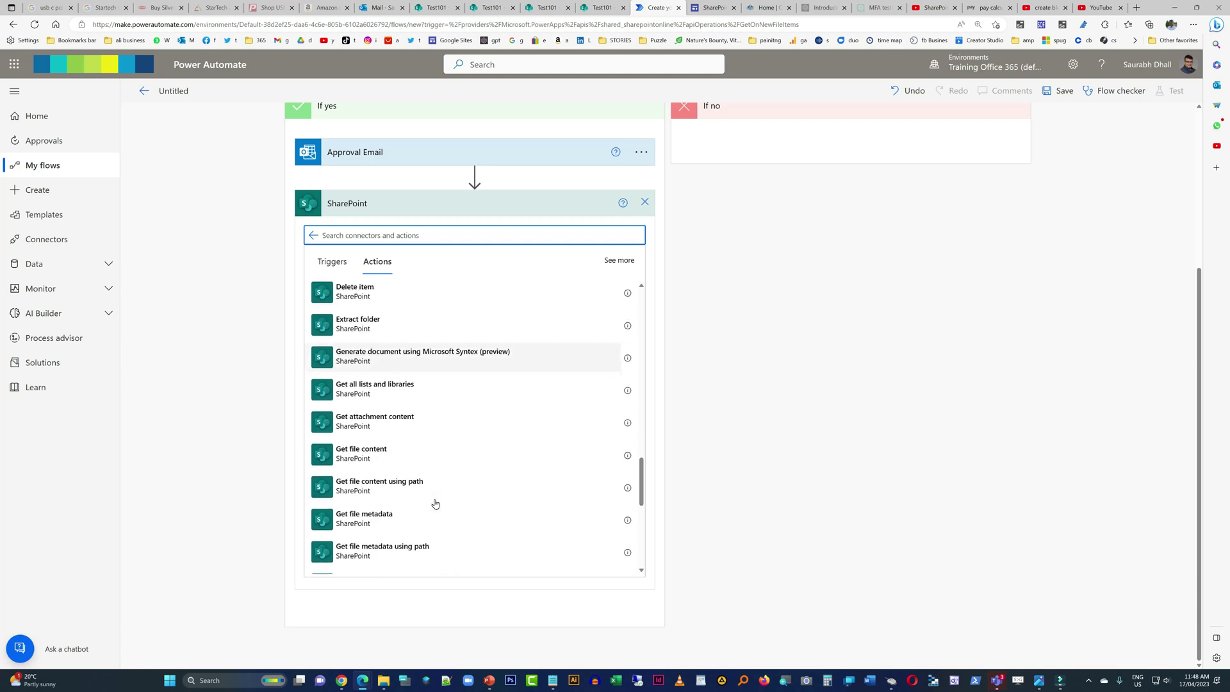
{"action": "left_click", "coordinate": [371, 235]}
{"action": "type", "text": "upd"}
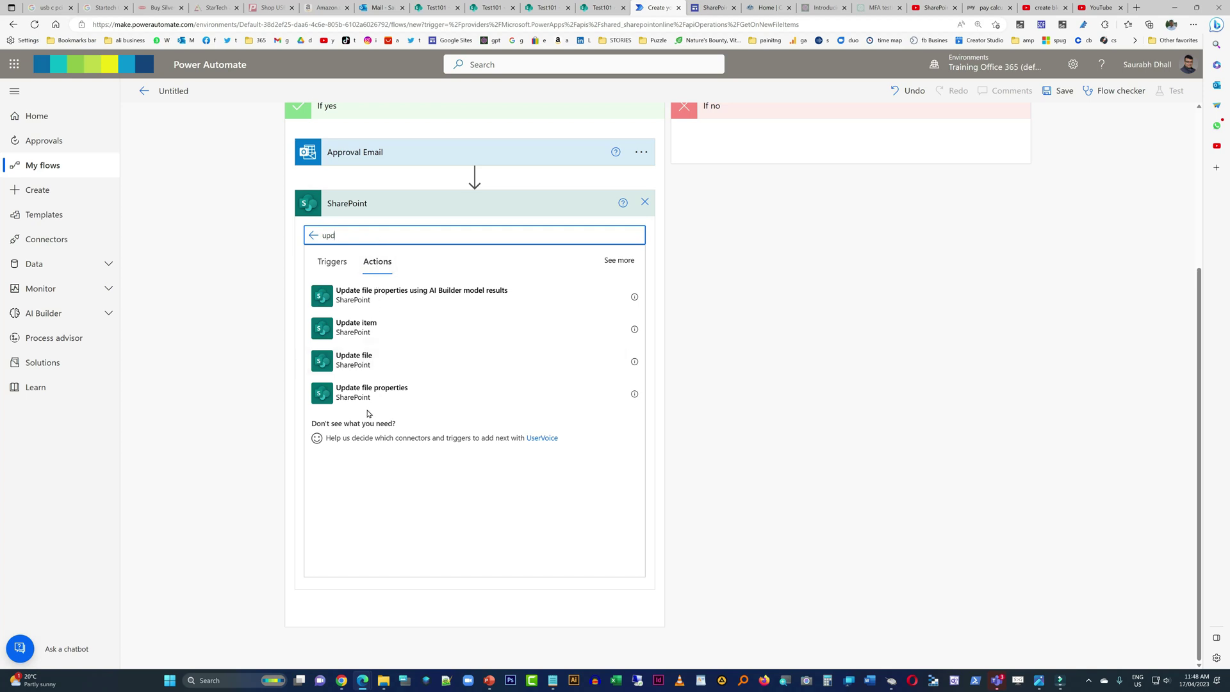
{"action": "left_click", "coordinate": [366, 391]}
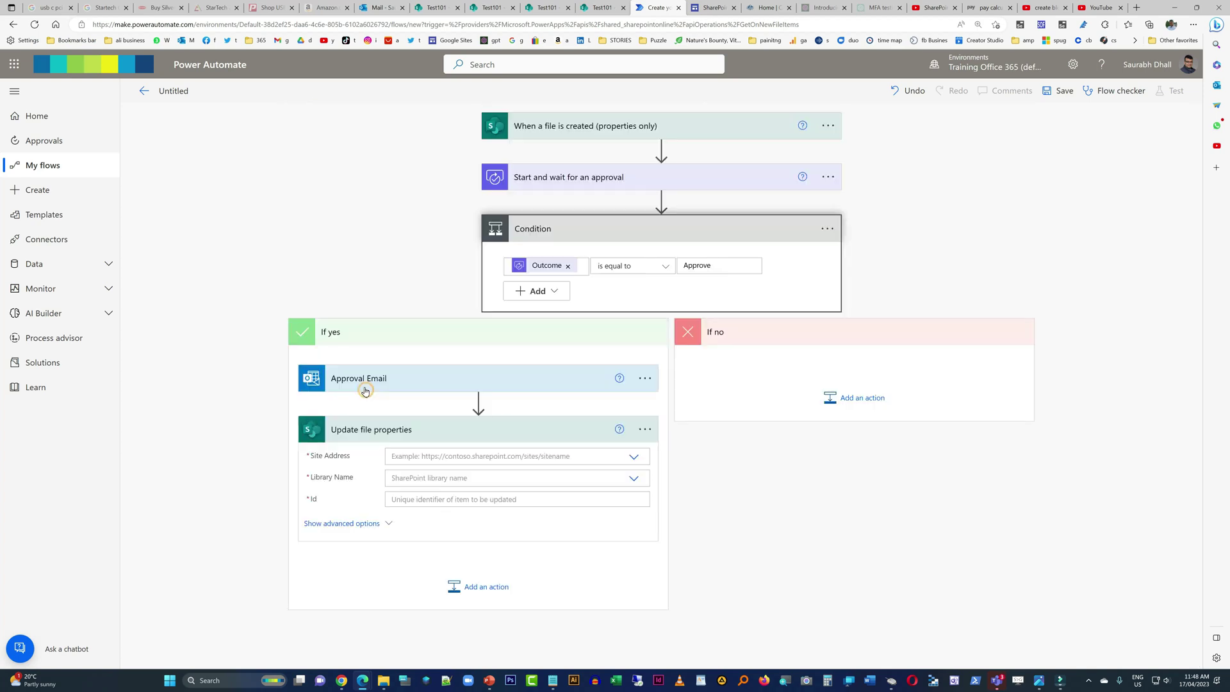
Point the Update file properties action to the Test101 site and its DocReview library
{"action": "left_click", "coordinate": [632, 459]}
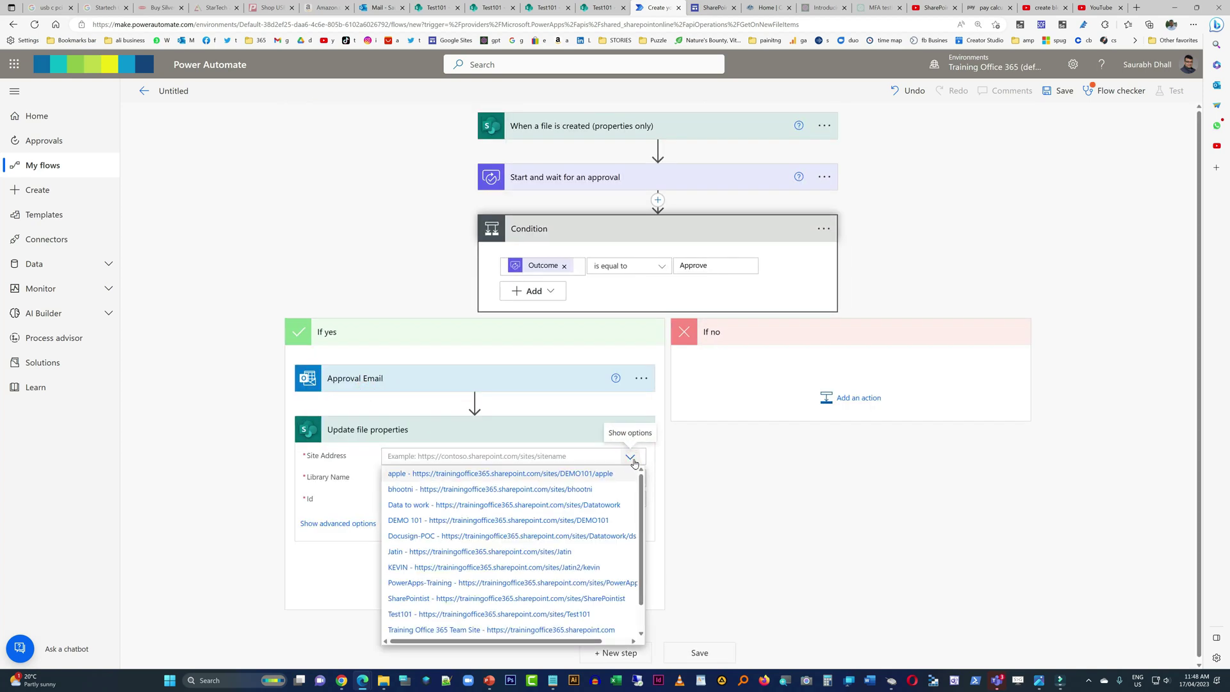
{"action": "left_click", "coordinate": [553, 614]}
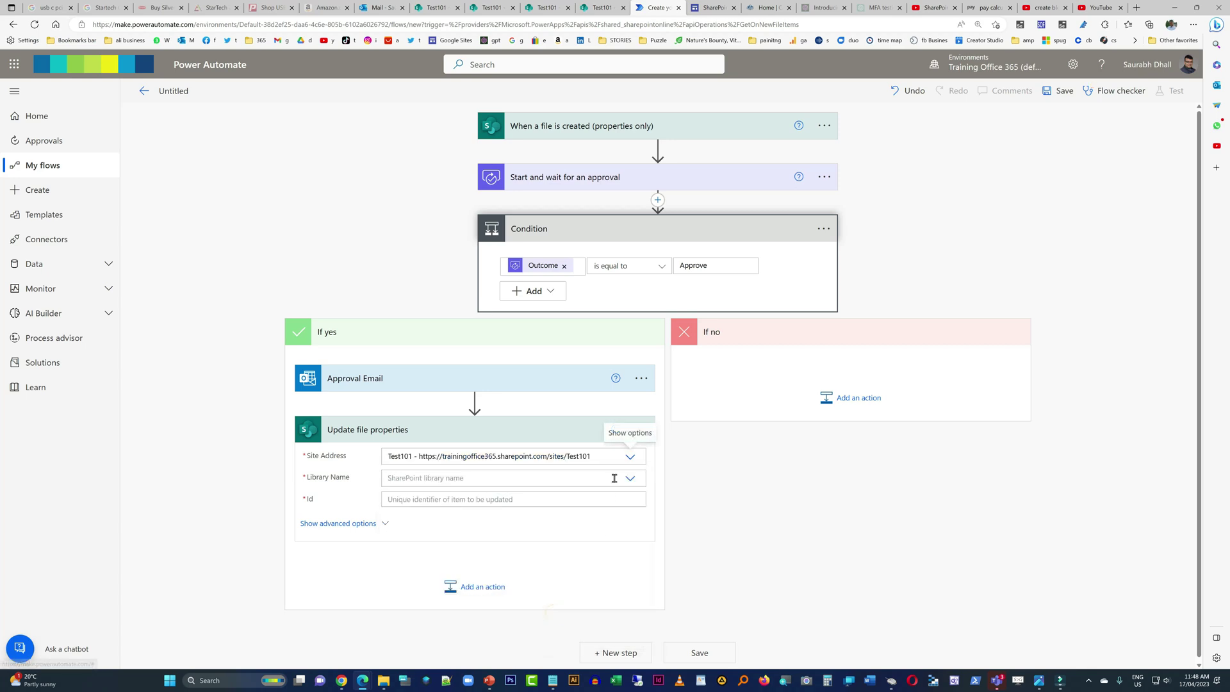
{"action": "left_click", "coordinate": [631, 478]}
{"action": "left_click", "coordinate": [433, 517]}
Set the action's Id to the trigger's ID dynamic content and its Status Value to Approved
{"action": "left_click", "coordinate": [636, 500]}
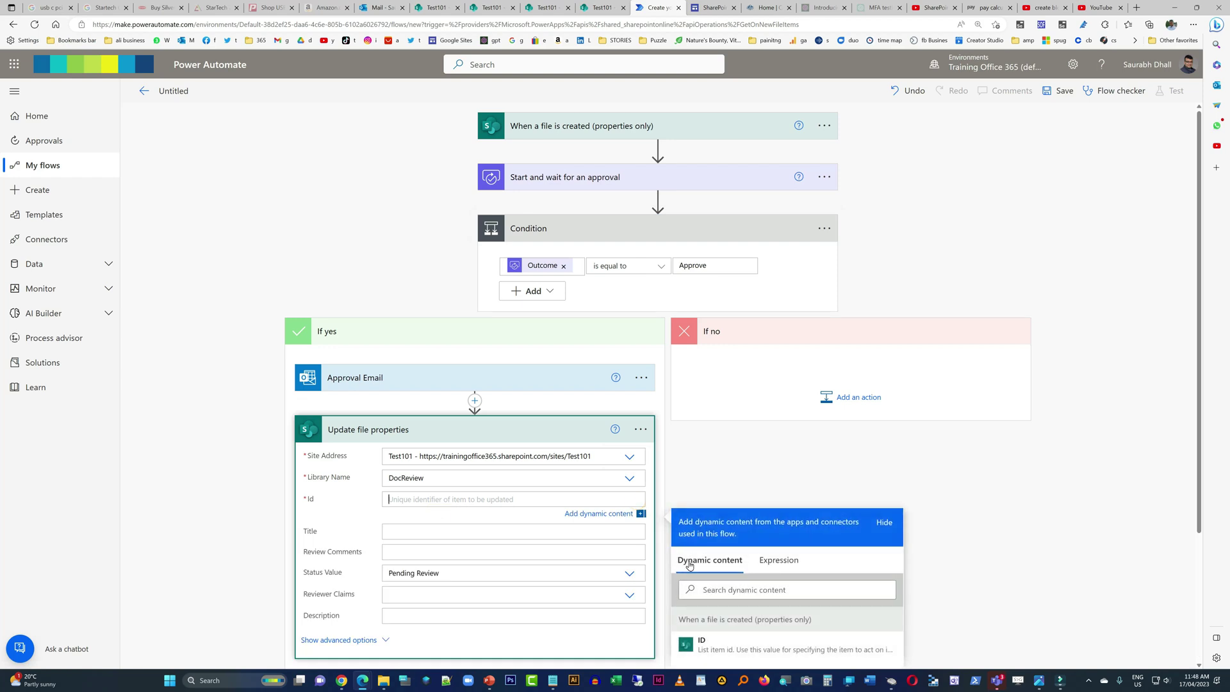
{"action": "left_click", "coordinate": [701, 643]}
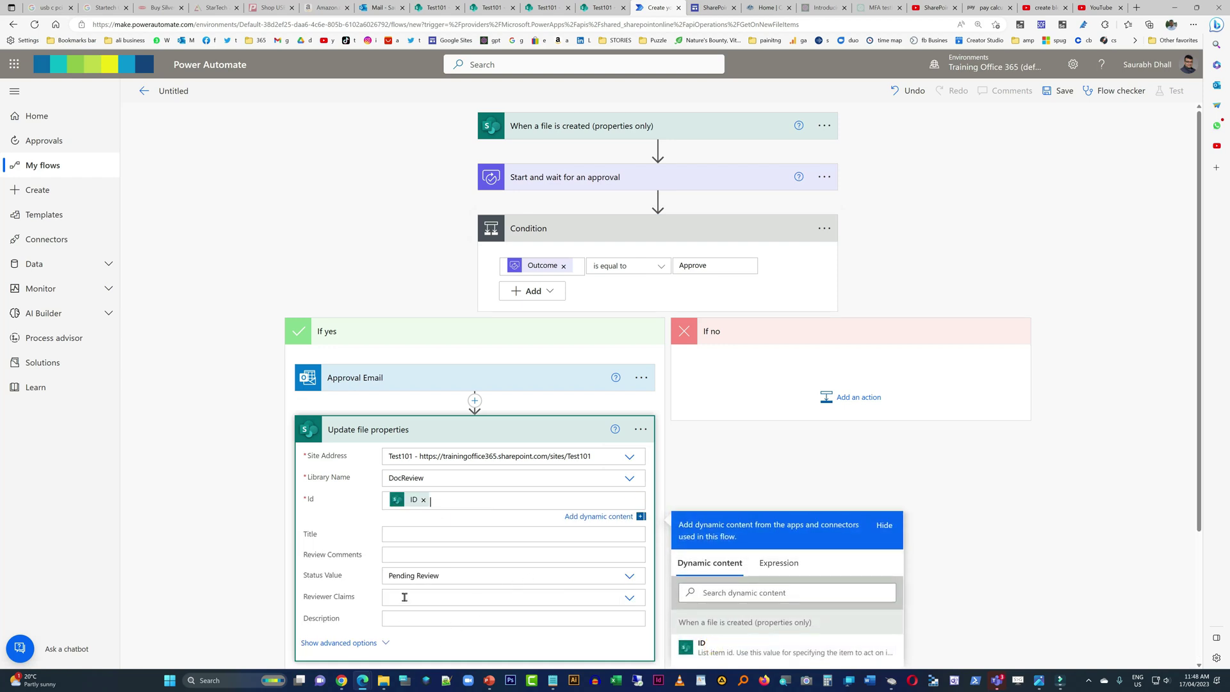
{"action": "left_click", "coordinate": [433, 575]}
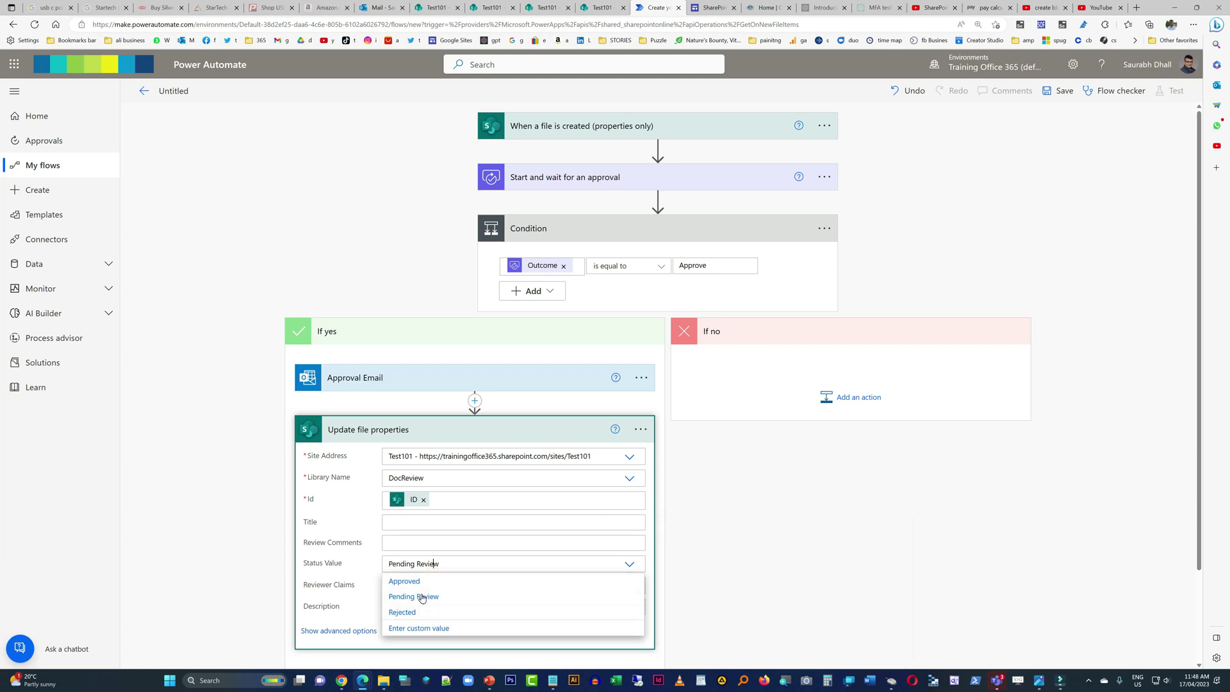
{"action": "left_click", "coordinate": [421, 582]}
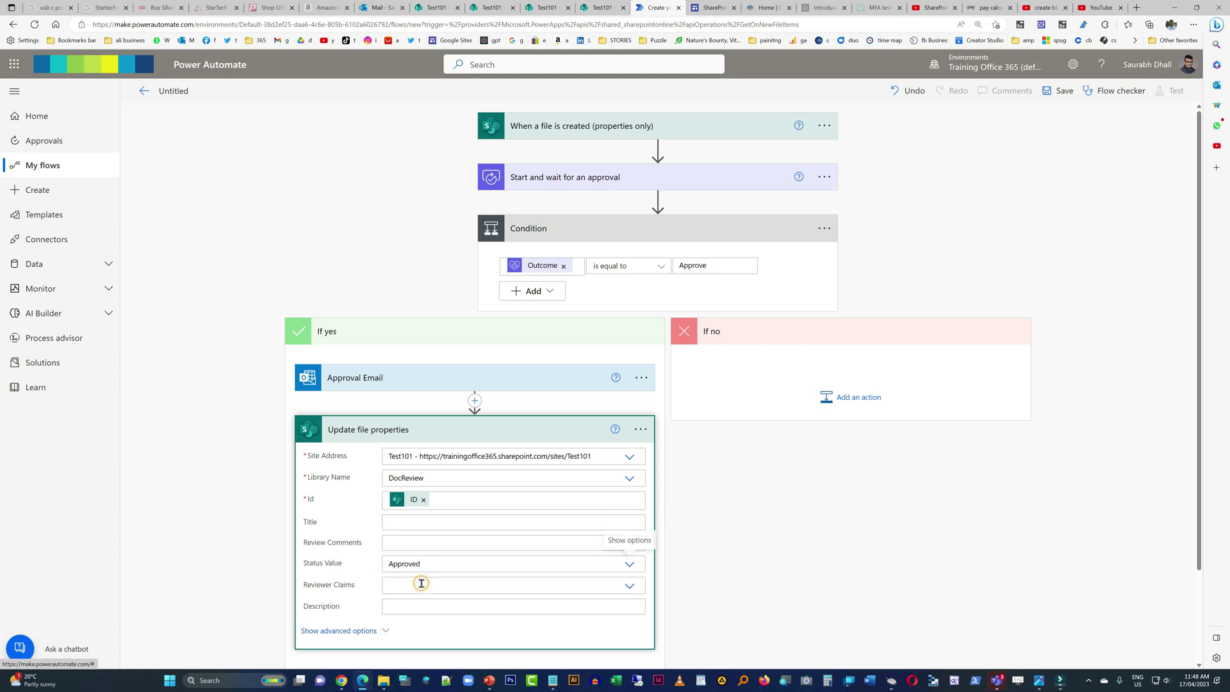
Fill the Update file properties action's Review Comments with the approval's Responses Comments dynamic content
{"action": "left_click", "coordinate": [419, 543]}
{"action": "scroll", "coordinate": [920, 538], "scroll_direction": "down", "scroll_amount": 3}
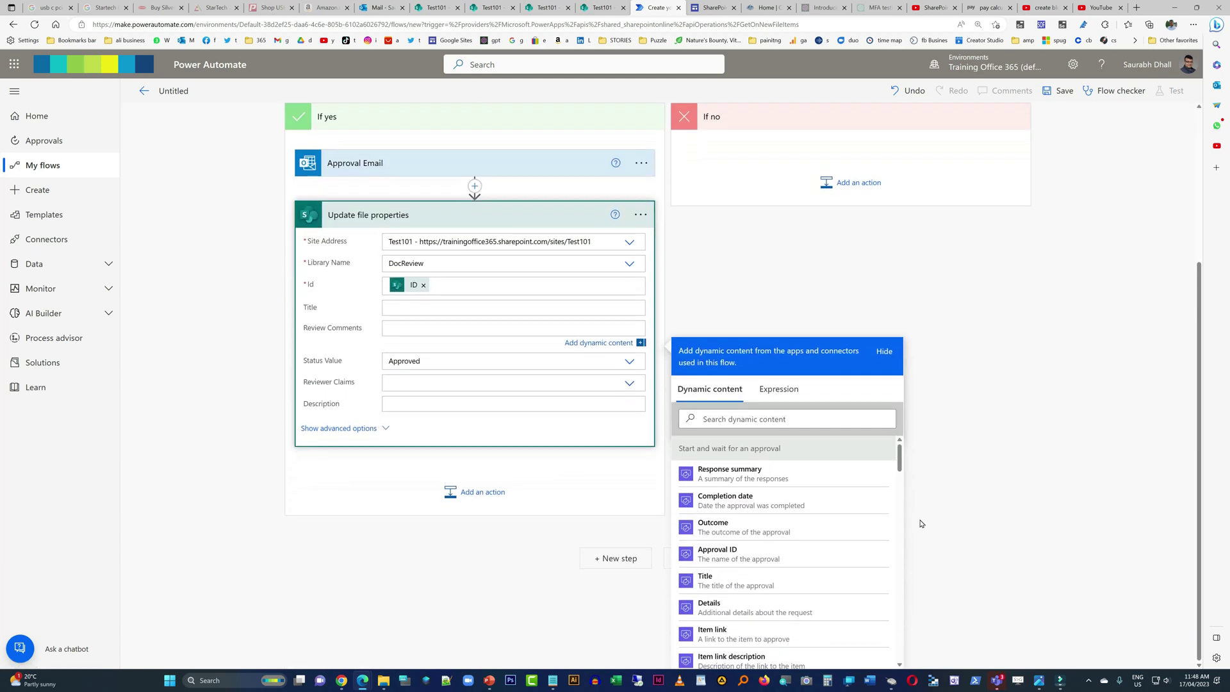
{"action": "scroll", "coordinate": [791, 538], "scroll_direction": "down", "scroll_amount": 3}
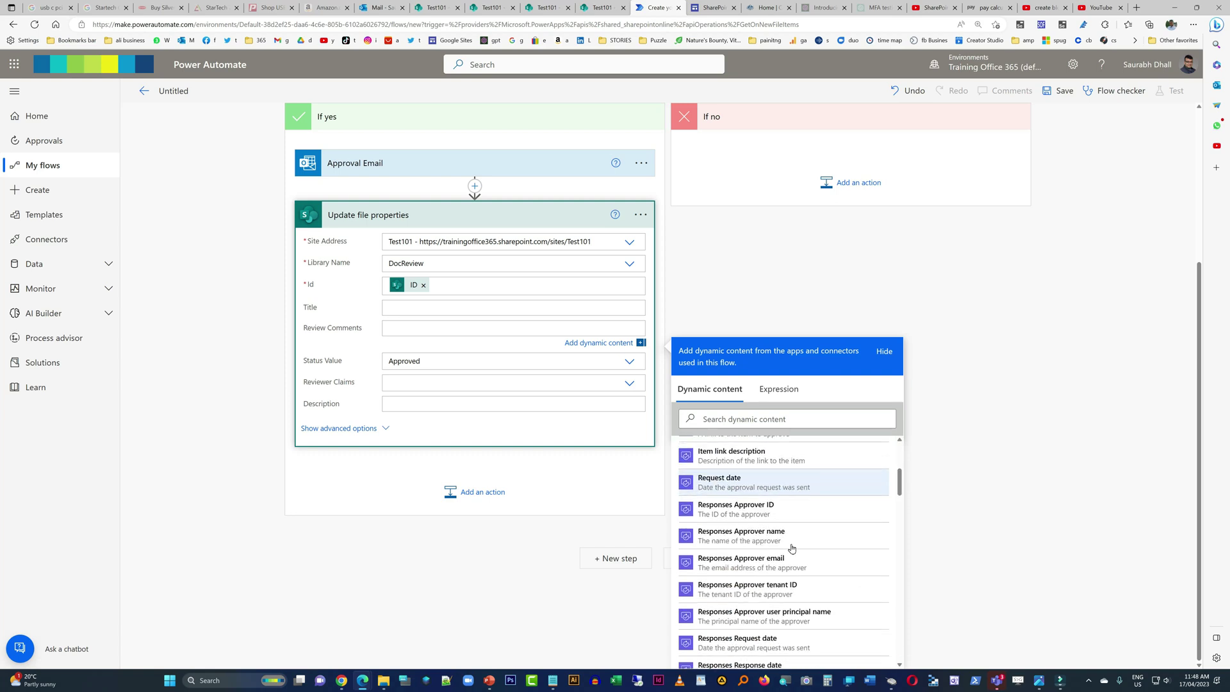
{"action": "left_click", "coordinate": [754, 418]}
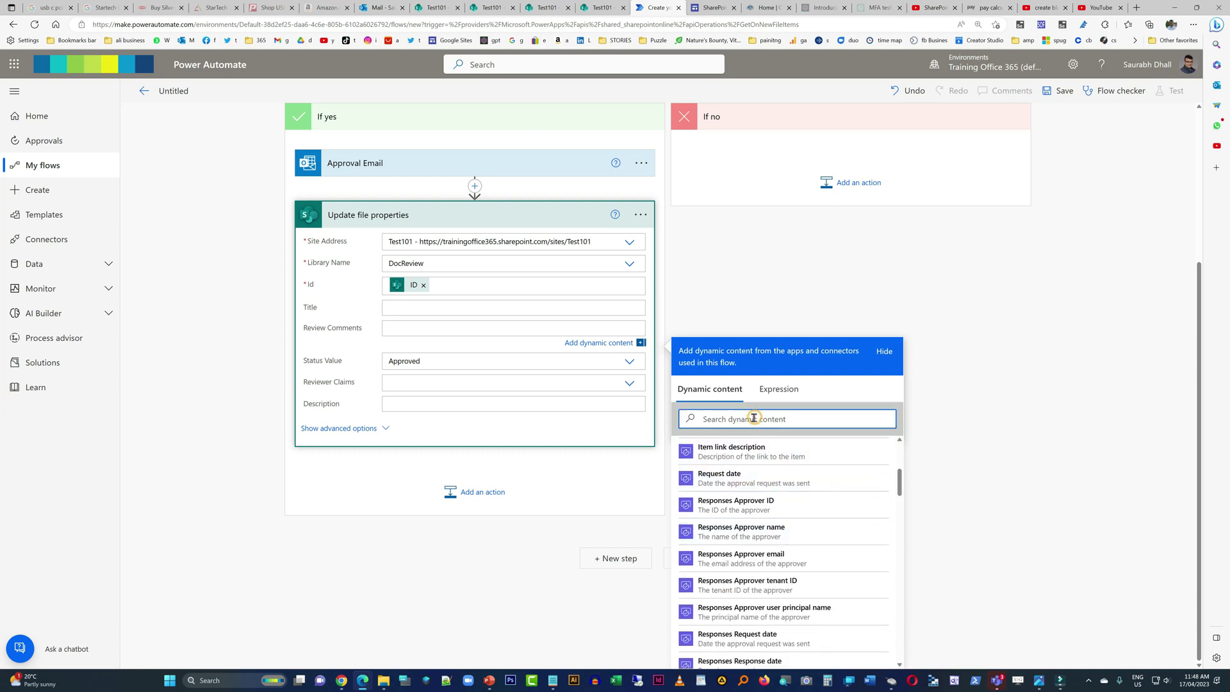
{"action": "type", "text": "com"}
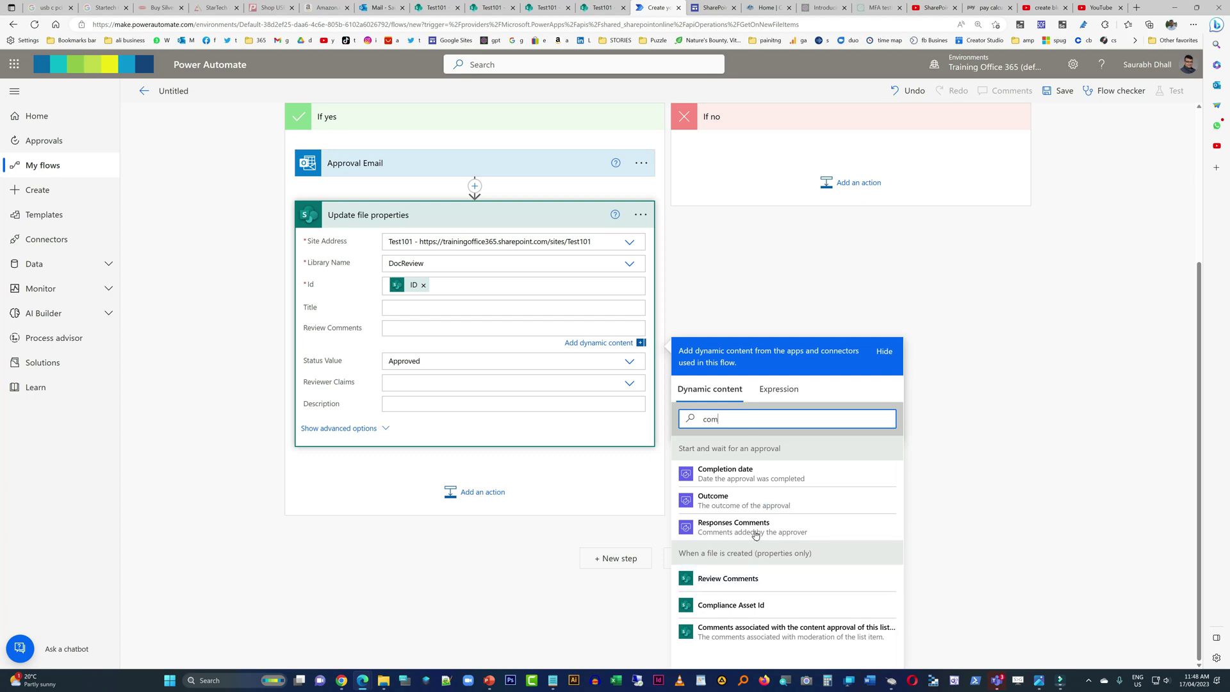
{"action": "left_click", "coordinate": [755, 529]}
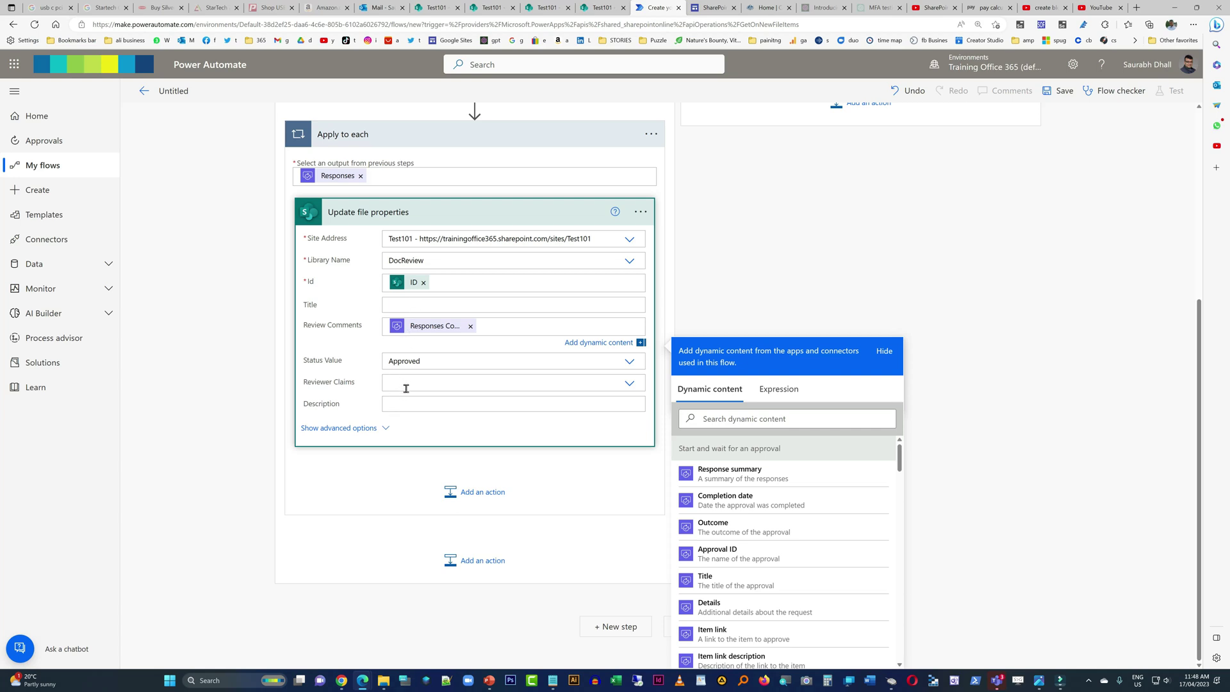
Set the Update file properties action's Reviewer Claims to the approval's Responses Approver name dynamic content
{"action": "left_click", "coordinate": [426, 382]}
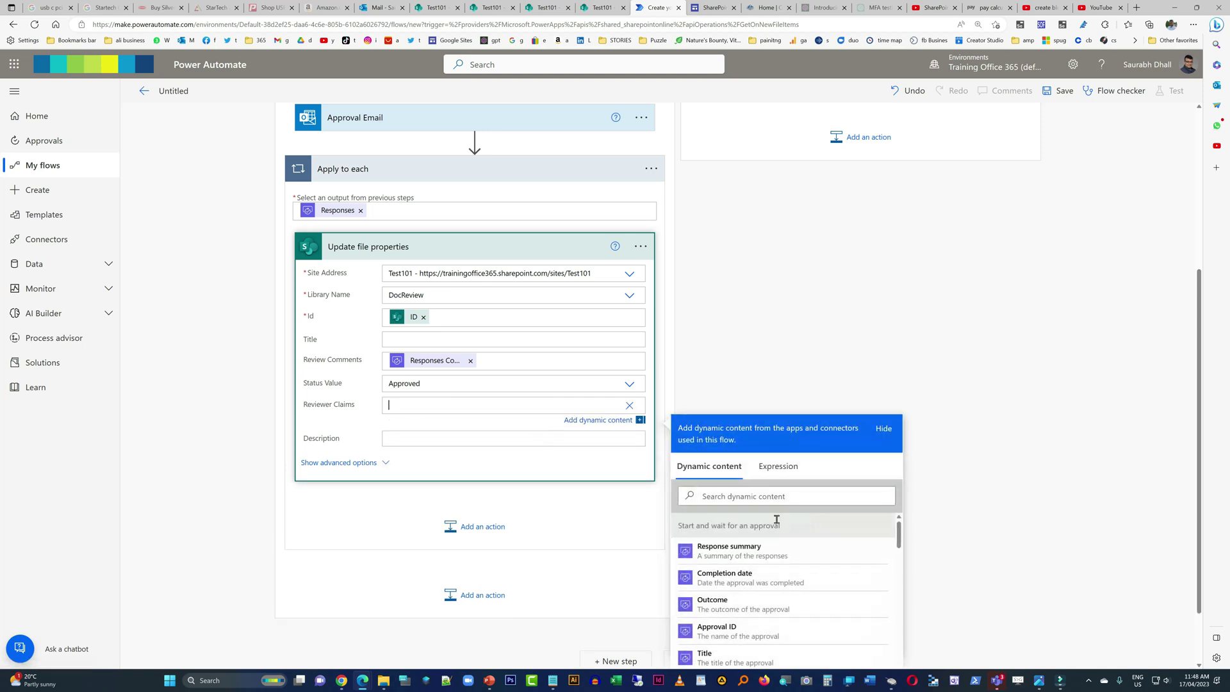
{"action": "scroll", "coordinate": [966, 512], "scroll_direction": "down", "scroll_amount": 1}
{"action": "scroll", "coordinate": [813, 506], "scroll_direction": "down", "scroll_amount": 3}
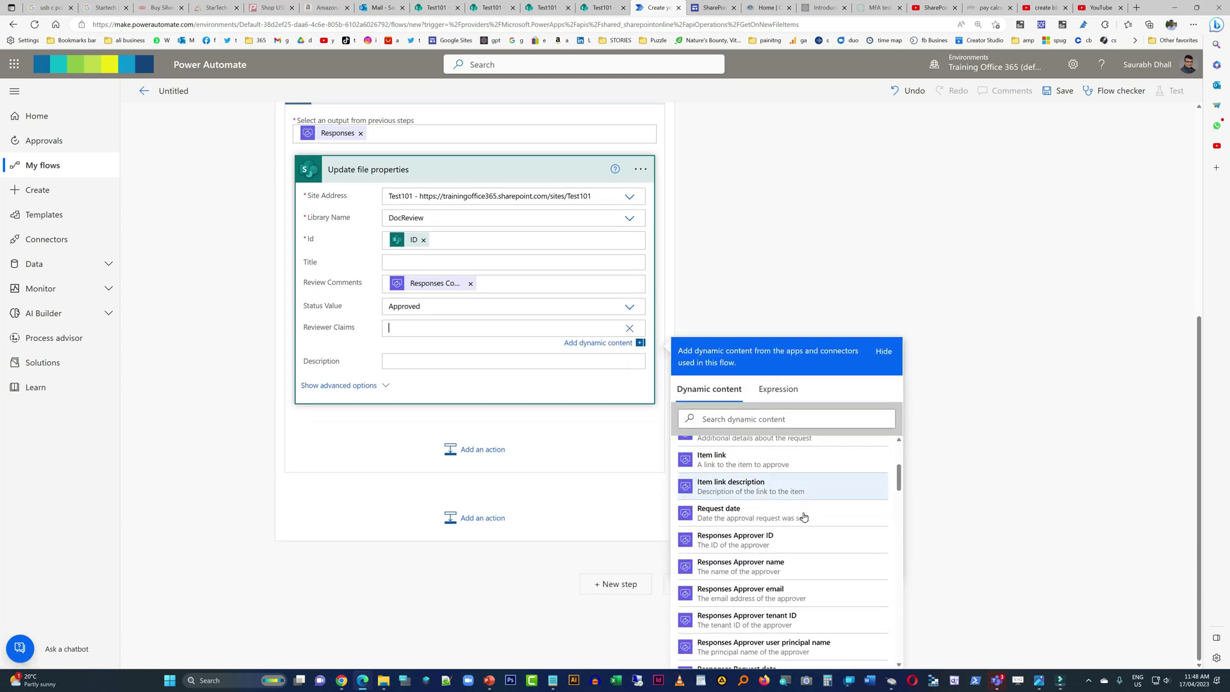
{"action": "scroll", "coordinate": [803, 517], "scroll_direction": "down", "scroll_amount": 3}
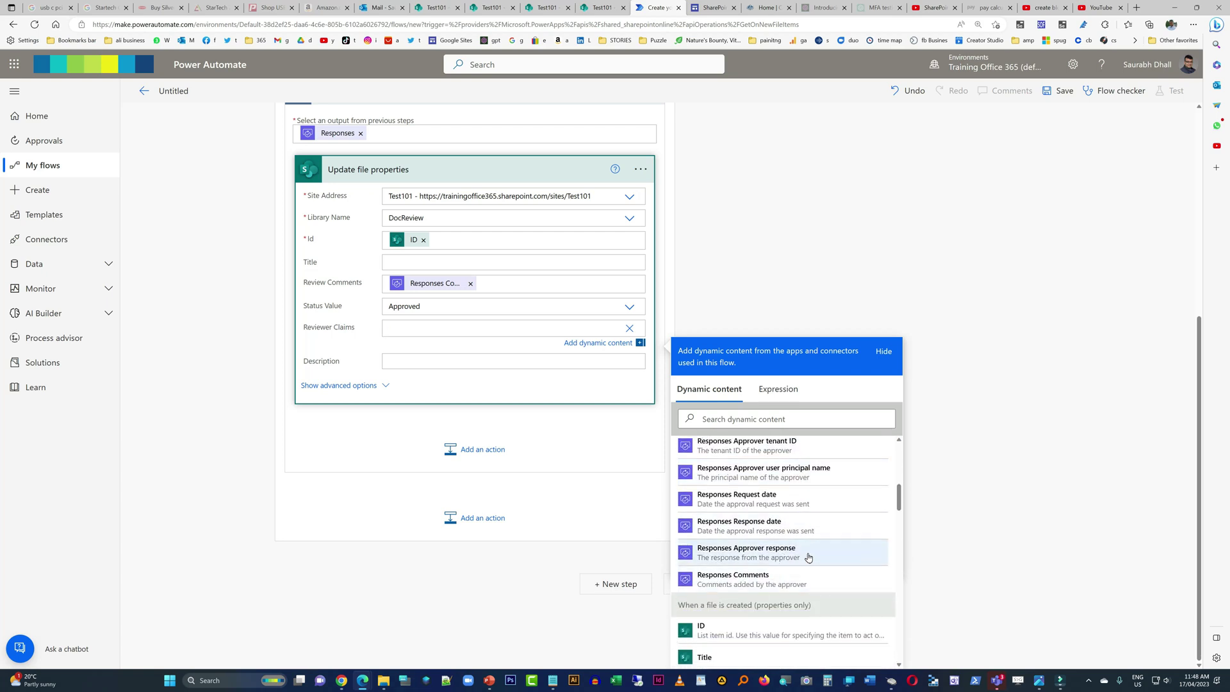
{"action": "scroll", "coordinate": [797, 557], "scroll_direction": "up", "scroll_amount": 1}
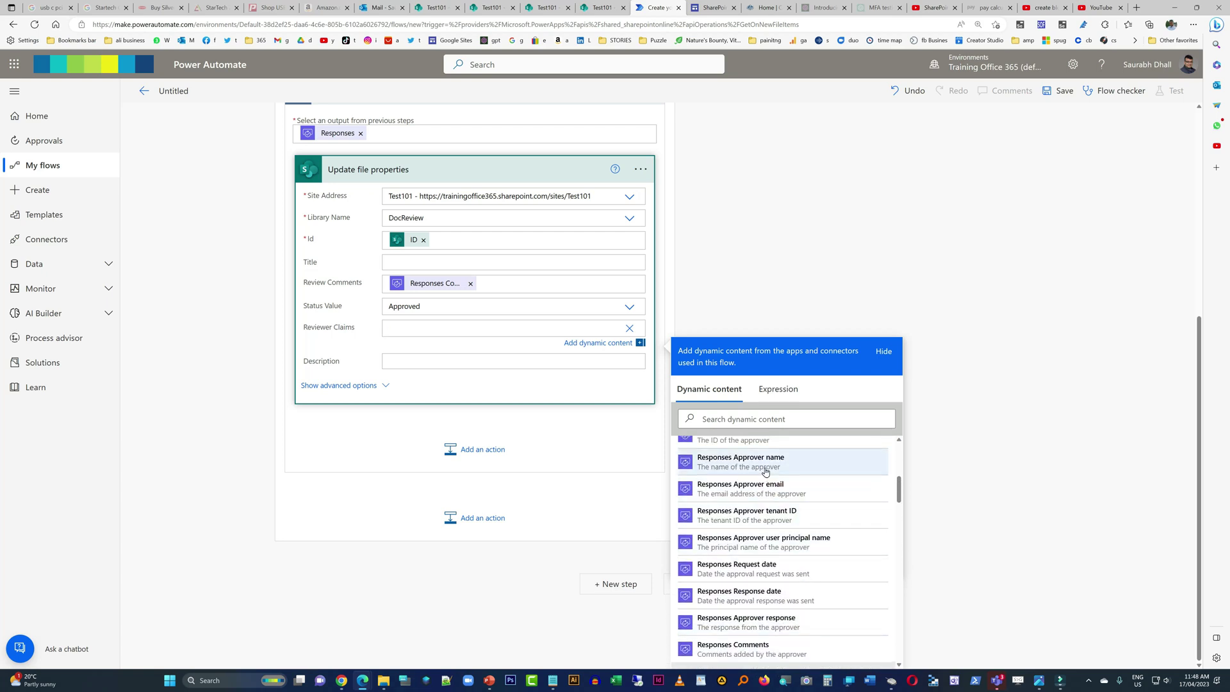
{"action": "left_click", "coordinate": [765, 472]}
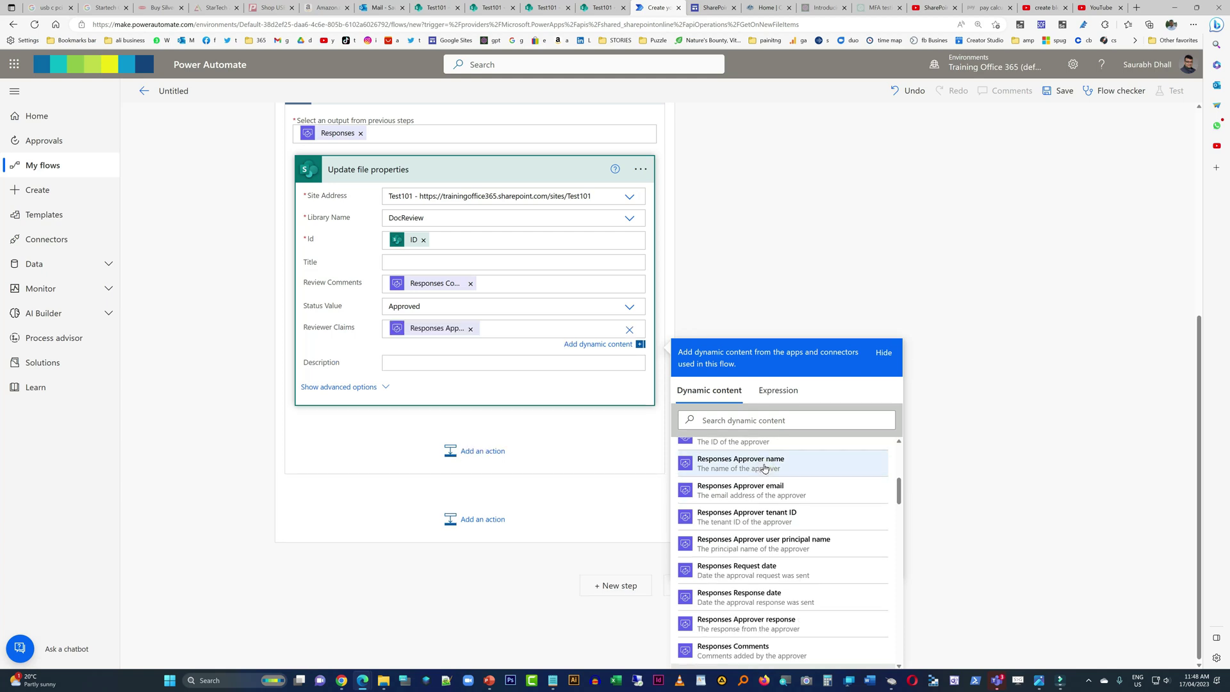
{"action": "left_click", "coordinate": [816, 228]}
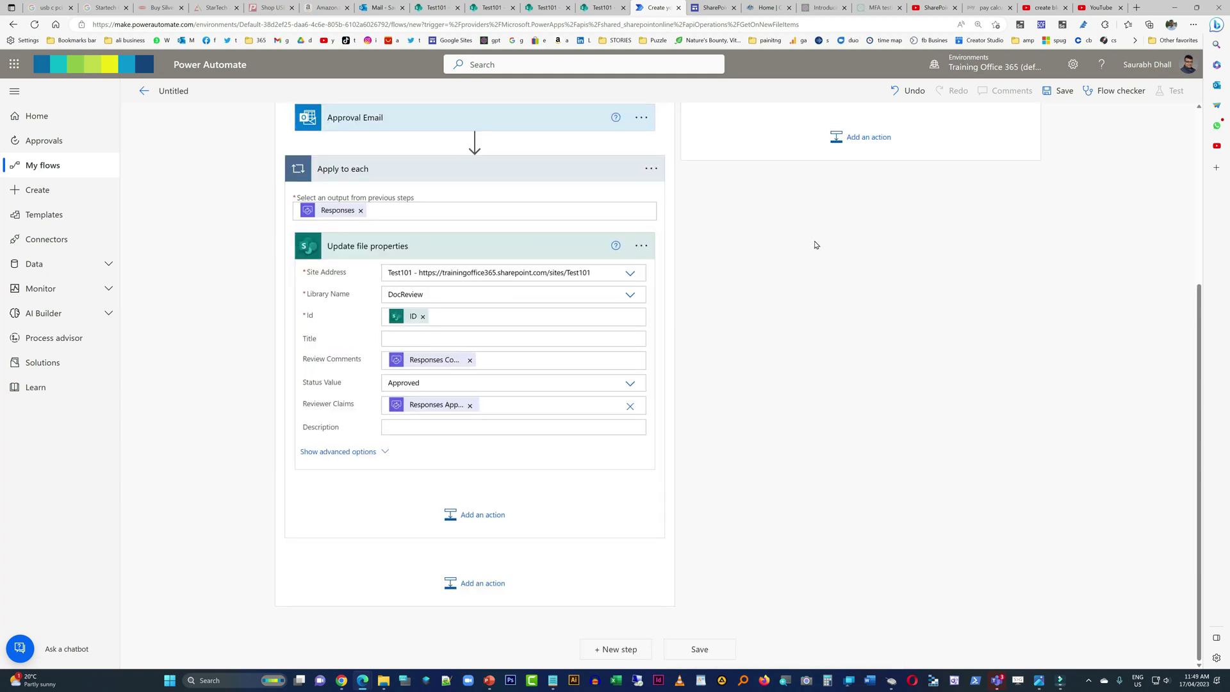
Rename the Update file properties action to "Approved Properties" and collapse it
{"action": "left_click", "coordinate": [640, 245]}
{"action": "left_click", "coordinate": [639, 245]}
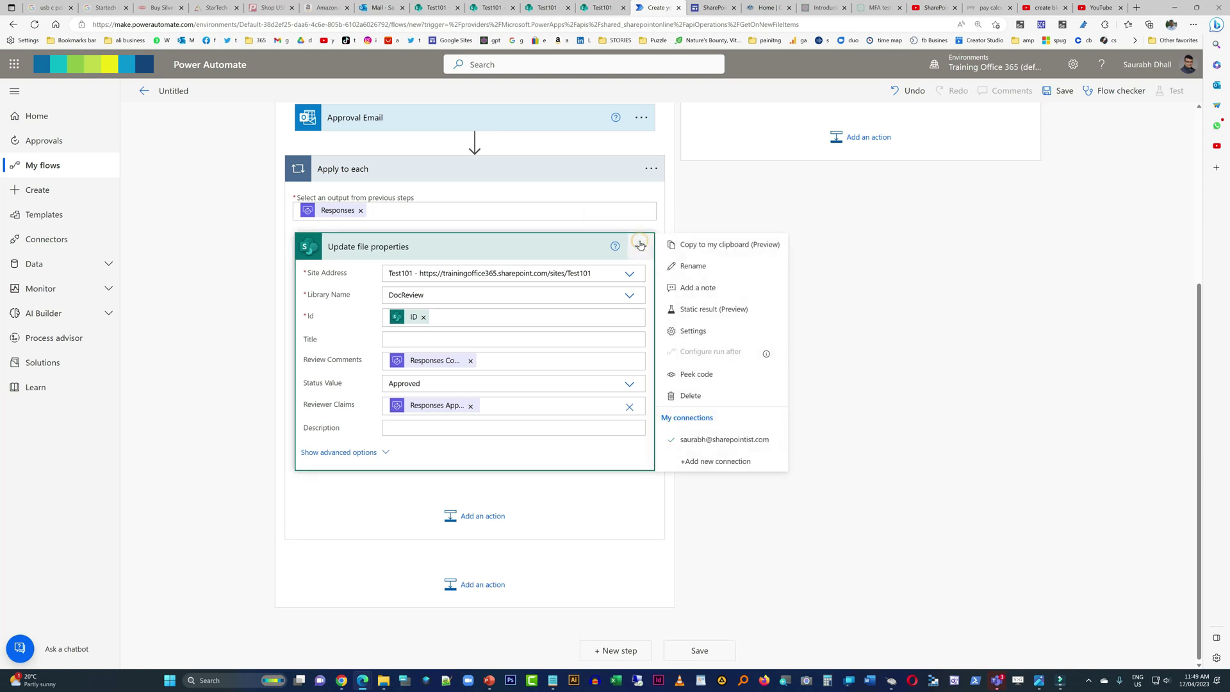
{"action": "left_click", "coordinate": [688, 266]}
{"action": "type", "text": "A"}
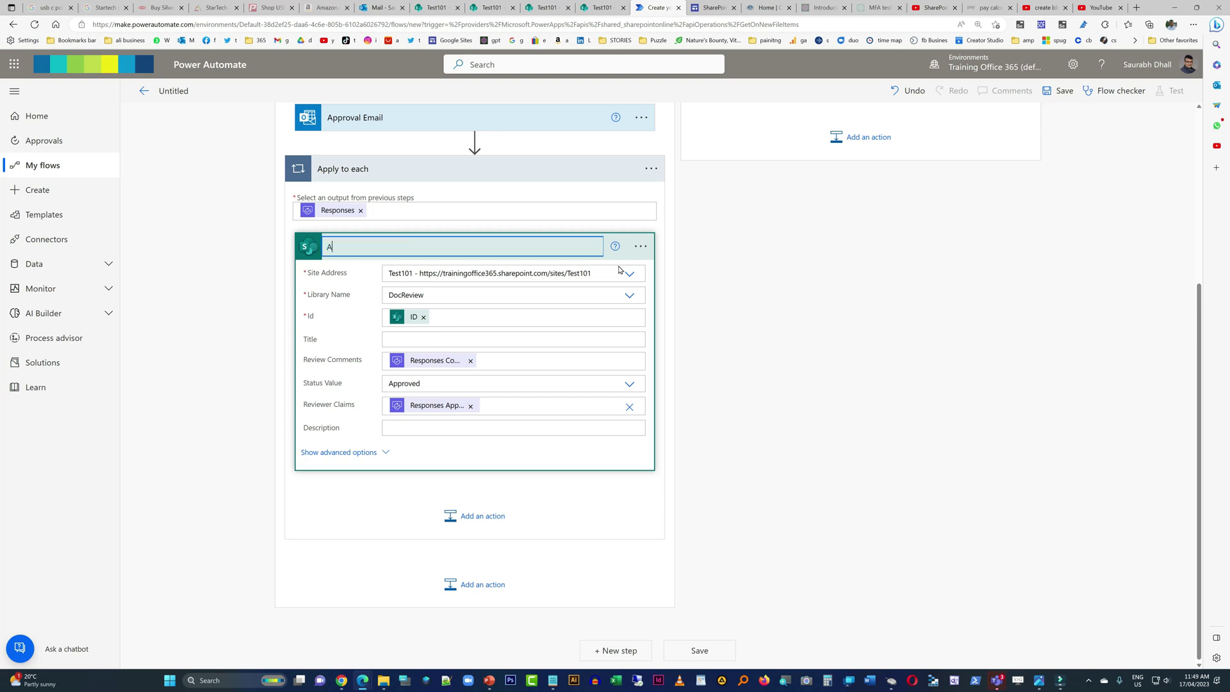
{"action": "type", "text": "pproved Properties"}
{"action": "left_click", "coordinate": [849, 296]}
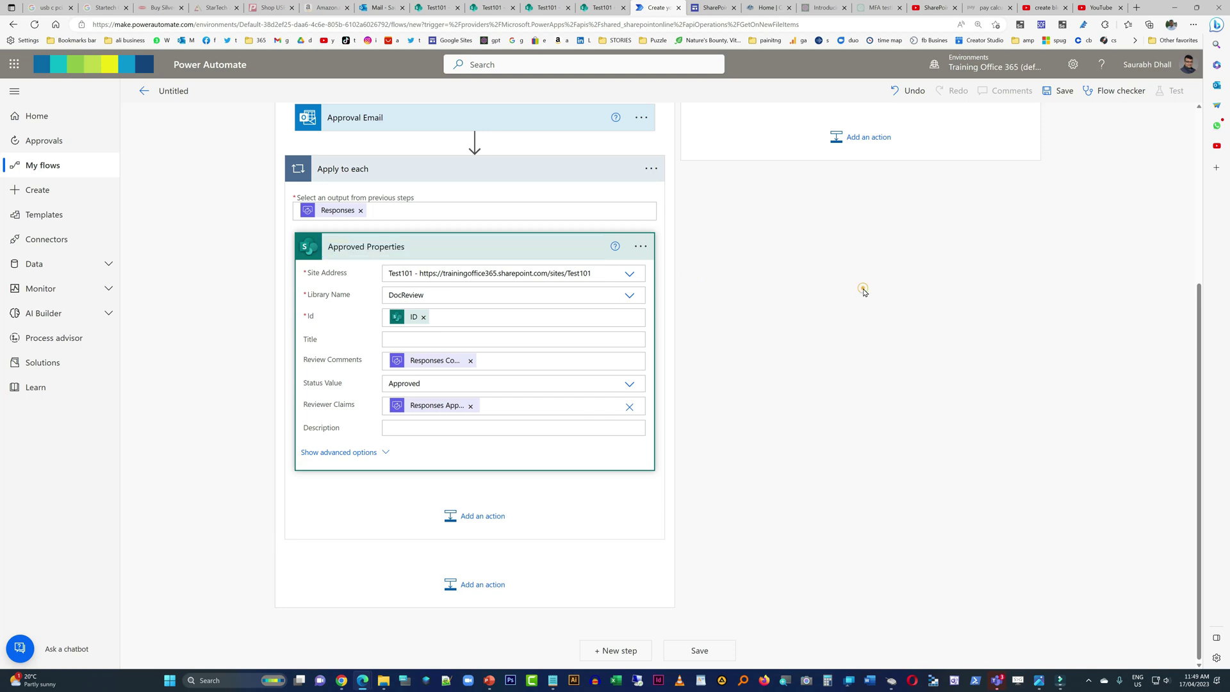
{"action": "left_click", "coordinate": [538, 247]}
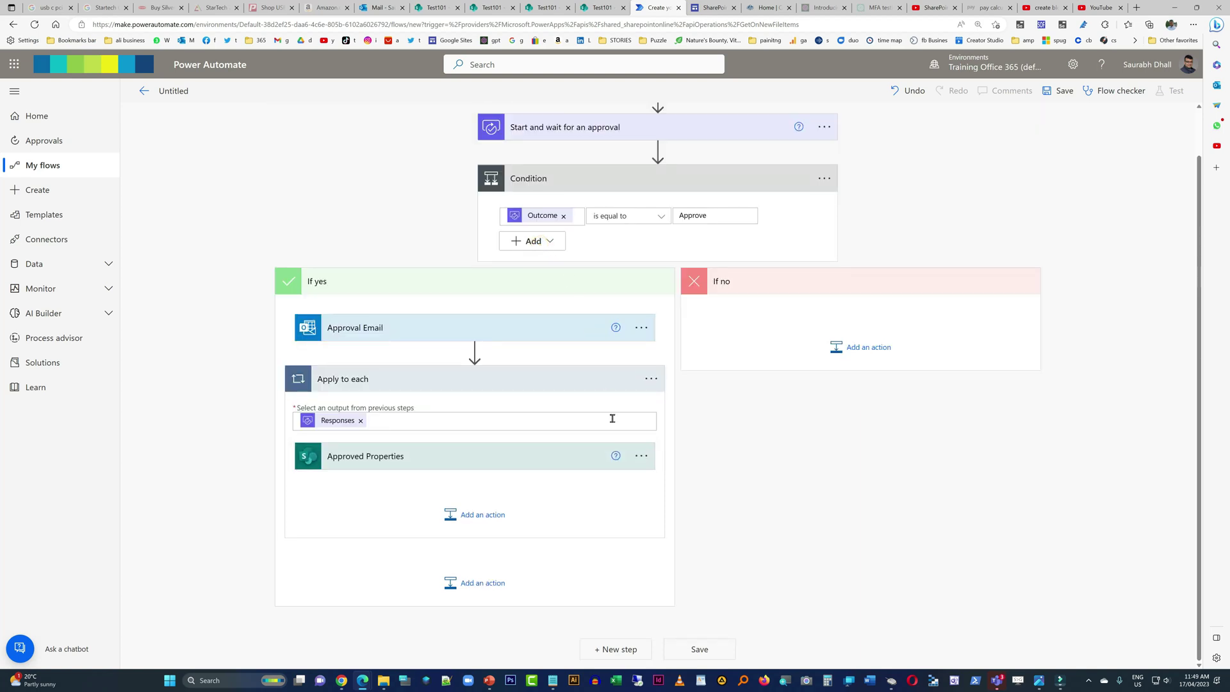
Copy the Approval Email action and add the copy to the condition's If no branch
{"action": "left_click", "coordinate": [641, 328]}
{"action": "left_click", "coordinate": [659, 333]}
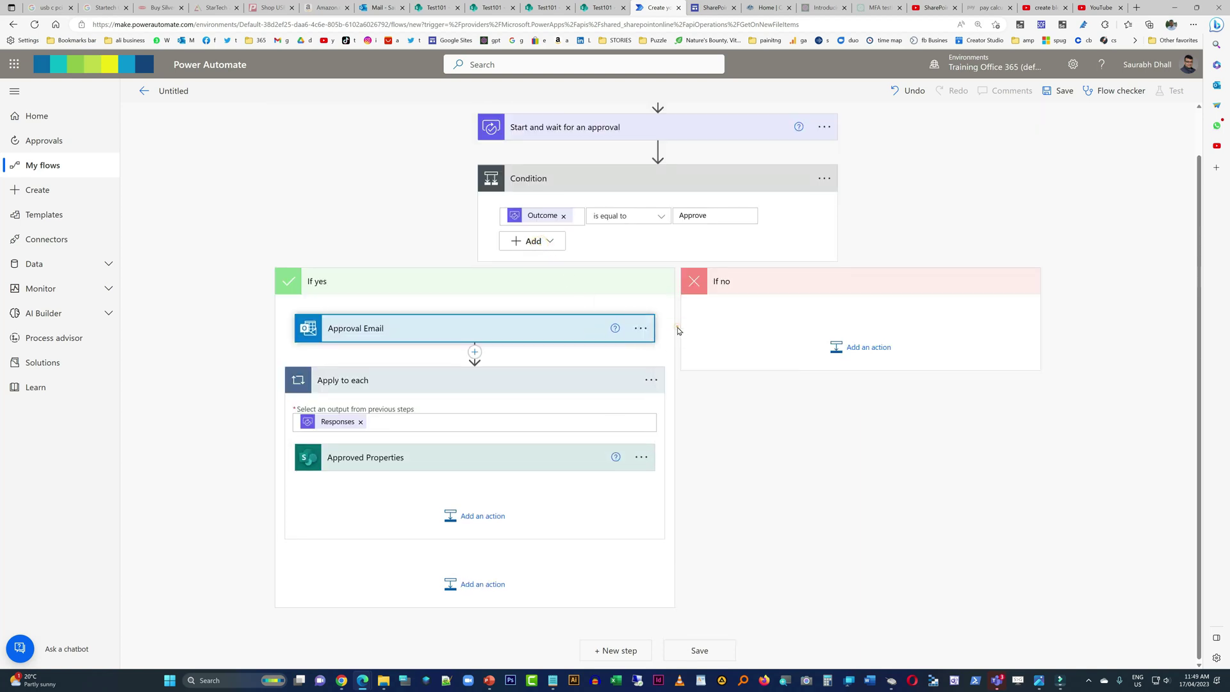
{"action": "left_click", "coordinate": [865, 348]}
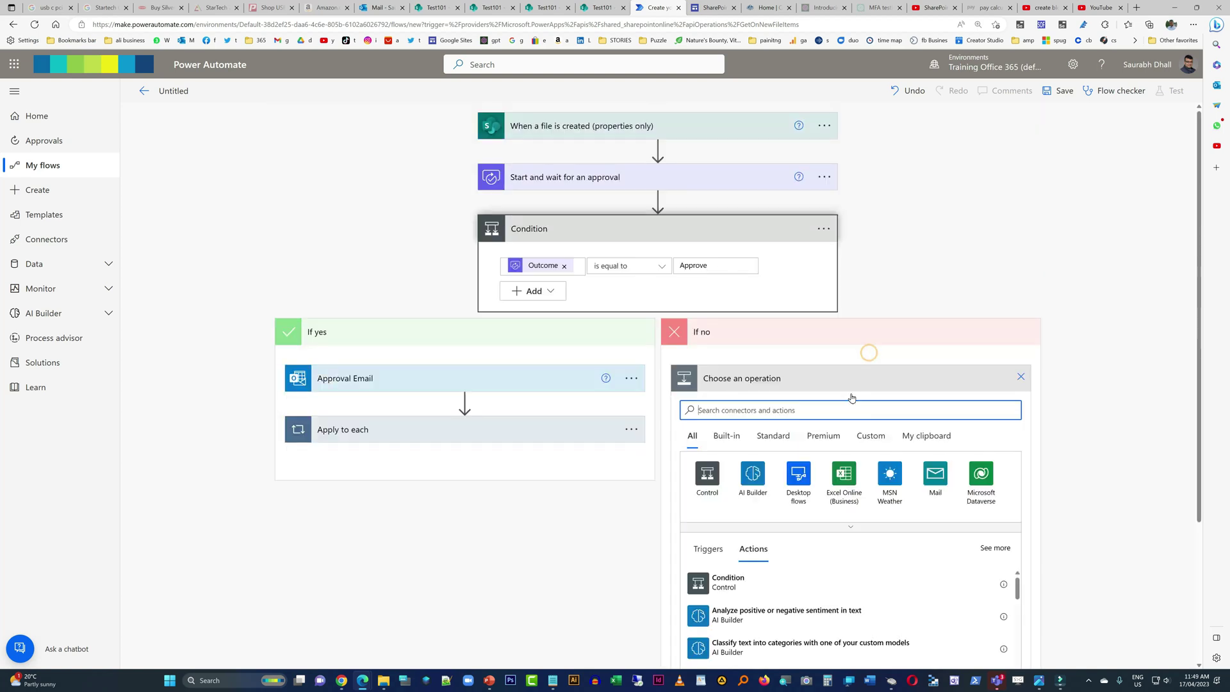
{"action": "left_click", "coordinate": [925, 435]}
{"action": "left_click", "coordinate": [738, 452]}
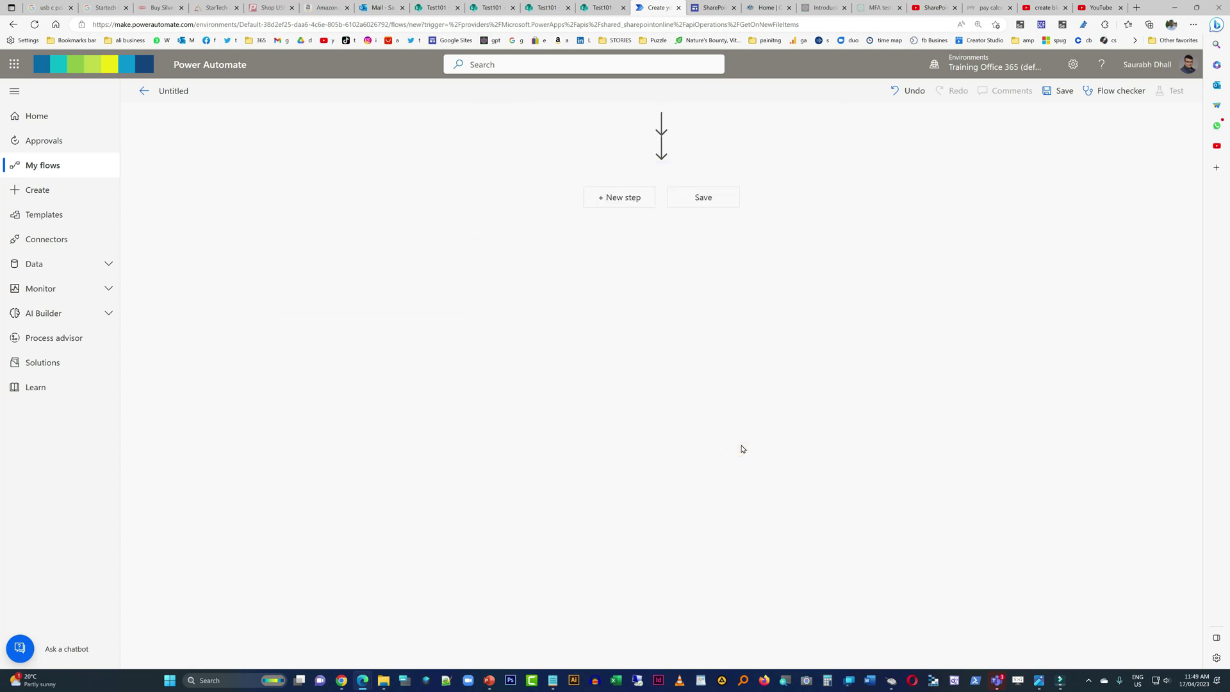
Rename the copied email action in the If no branch to "Rejected Email"
{"action": "left_click", "coordinate": [1017, 383]}
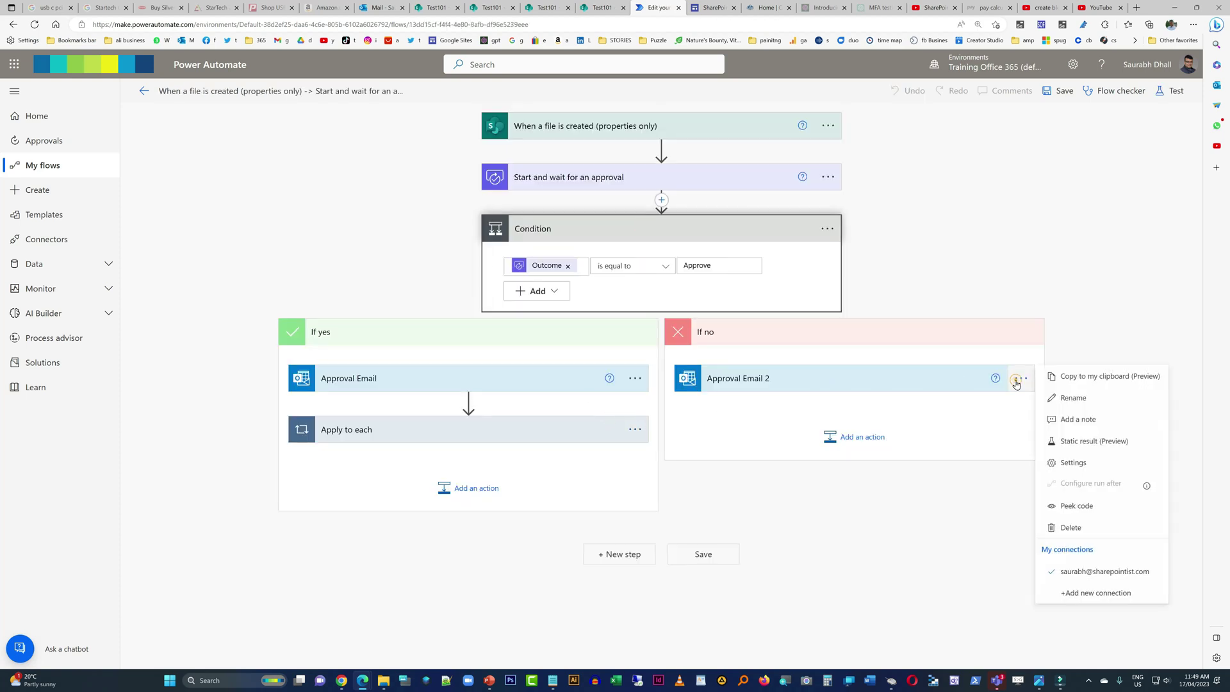
{"action": "left_click", "coordinate": [1057, 393]}
{"action": "type", "text": "Rejecte"}
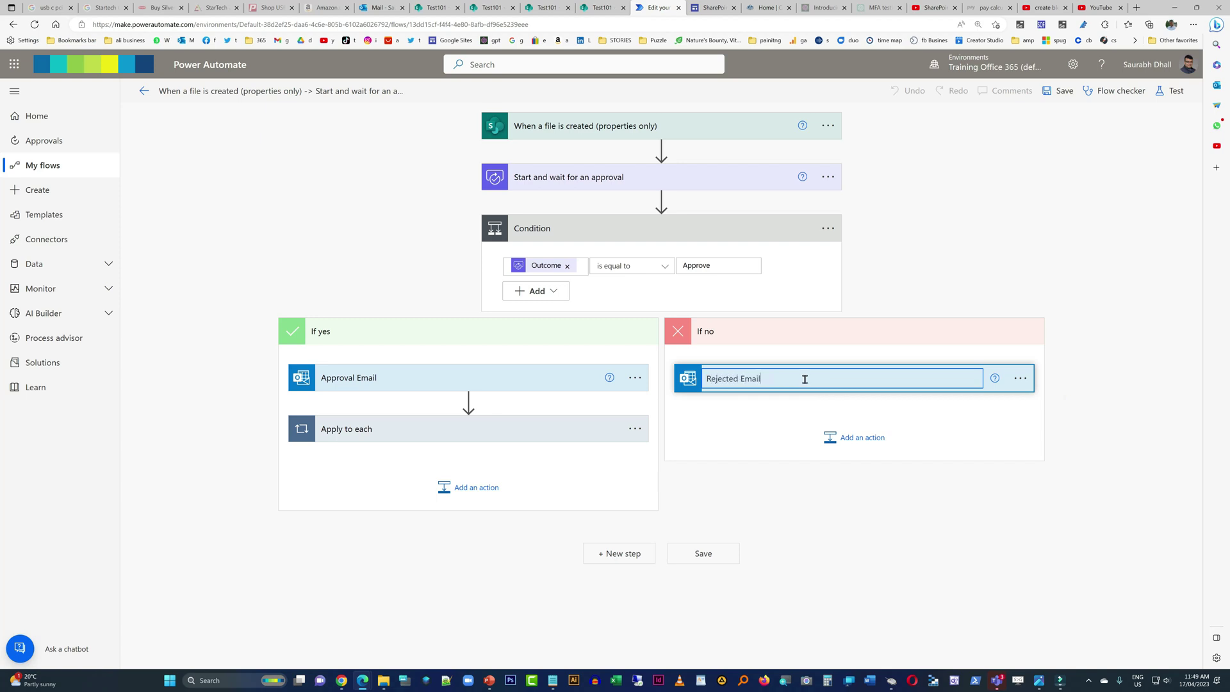
{"action": "type", "text": "d Email"}
{"action": "left_click", "coordinate": [1000, 567]}
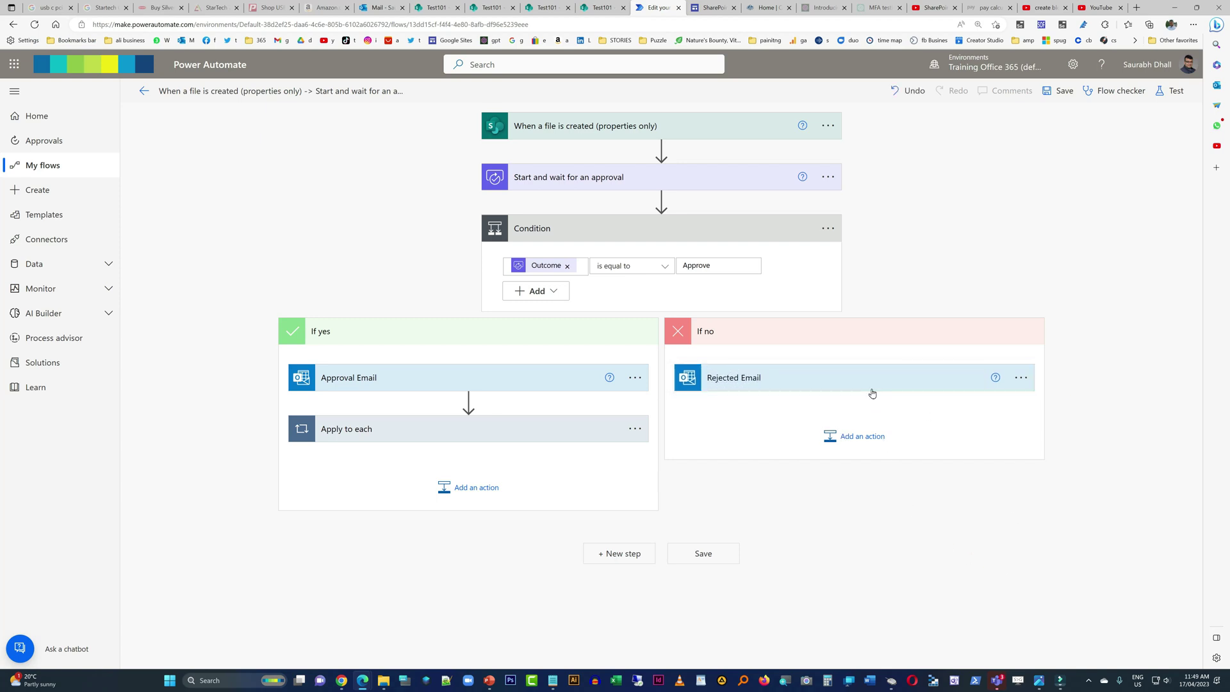
Replace the approval wording with "Rejected" in both the subject and the body of Rejected Email
{"action": "left_click", "coordinate": [871, 391]}
{"action": "double_click", "coordinate": [839, 430]}
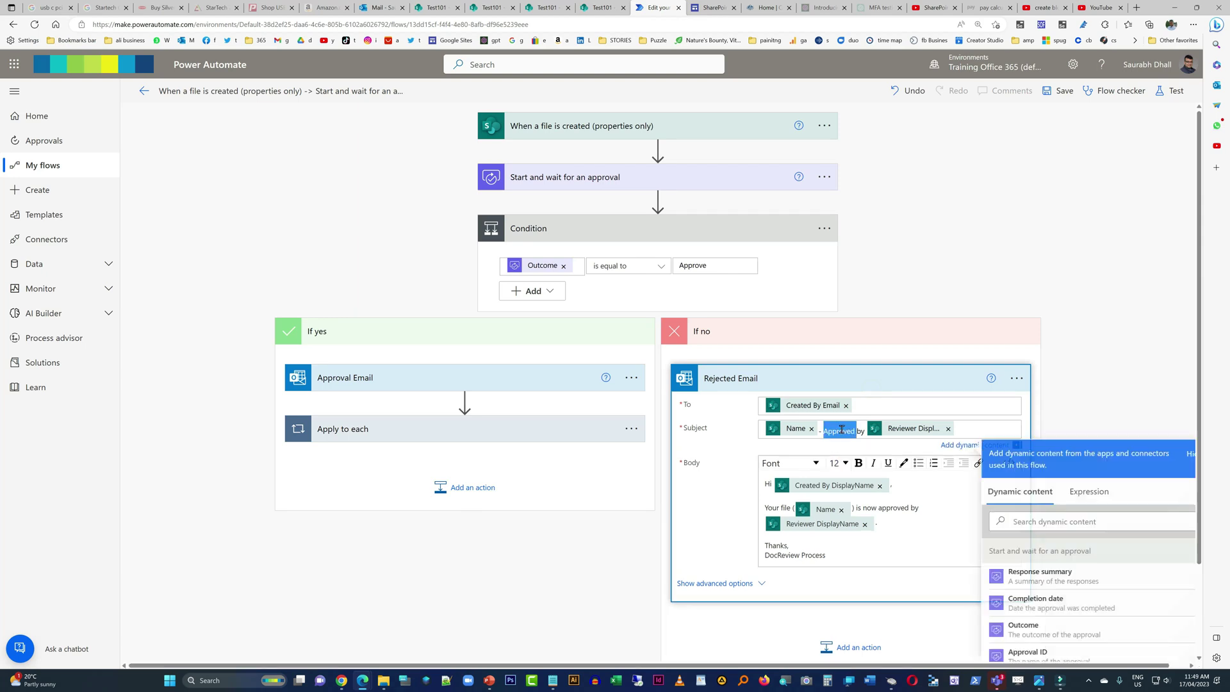
{"action": "type", "text": "Rejected"}
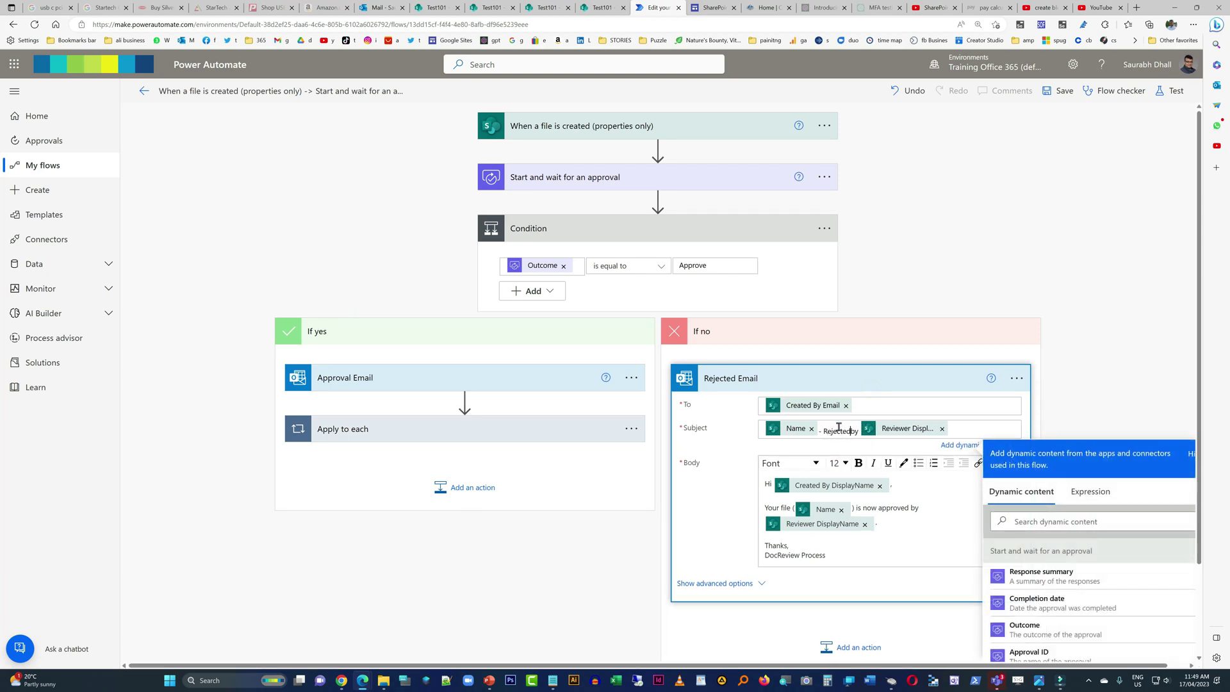
{"action": "left_click", "coordinate": [1139, 323]}
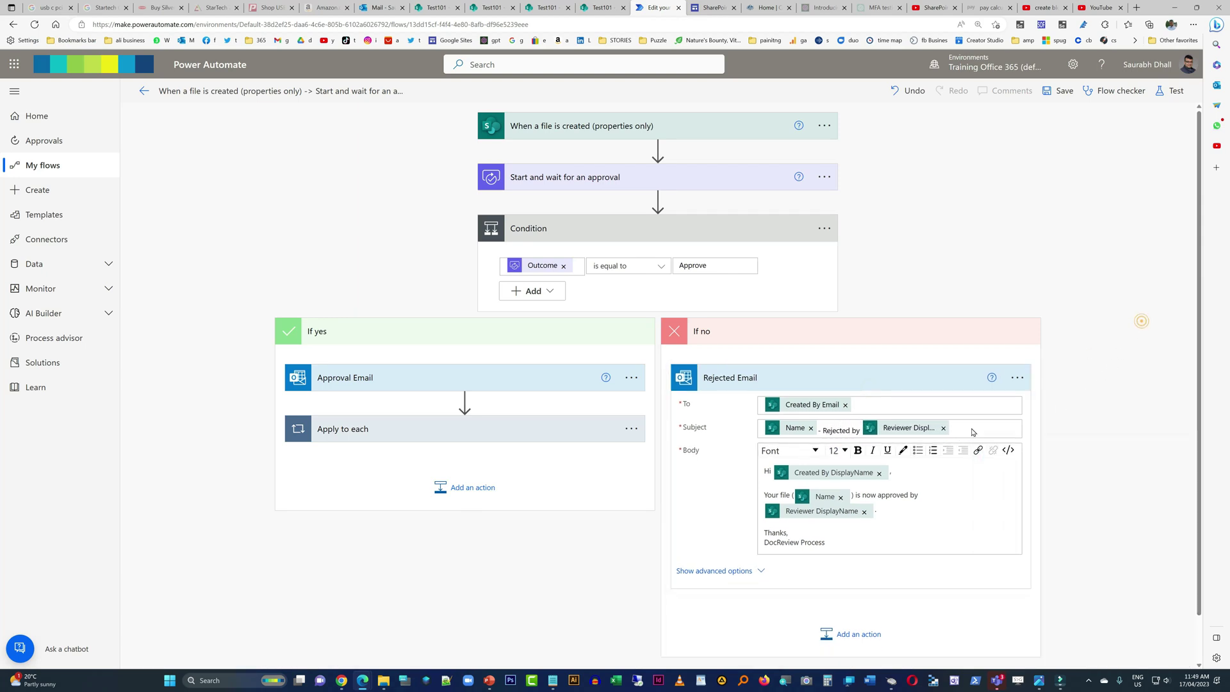
{"action": "double_click", "coordinate": [885, 494]}
{"action": "type", "text": "Rejected"}
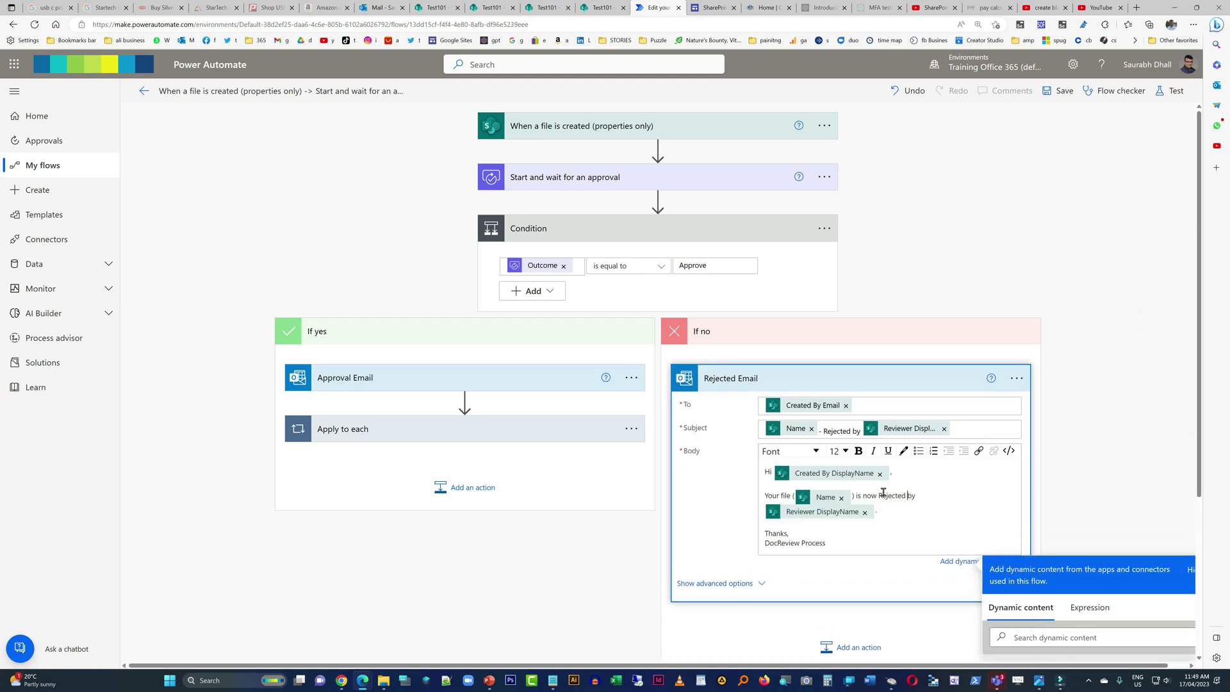
{"action": "left_click", "coordinate": [1115, 424]}
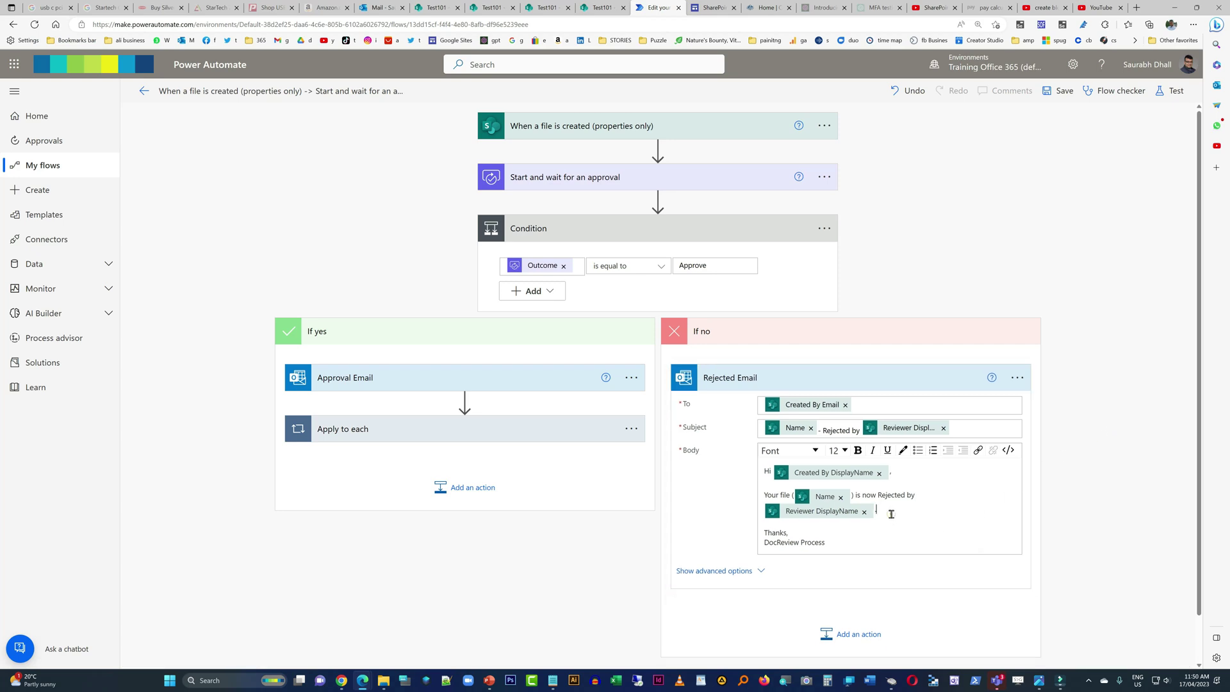
Add a "Reviewer's comments:" line with the Responses Comments dynamic content above the sign-off in the Rejected Email body
{"action": "type", "text": "."}
{"action": "key", "text": "Return"}
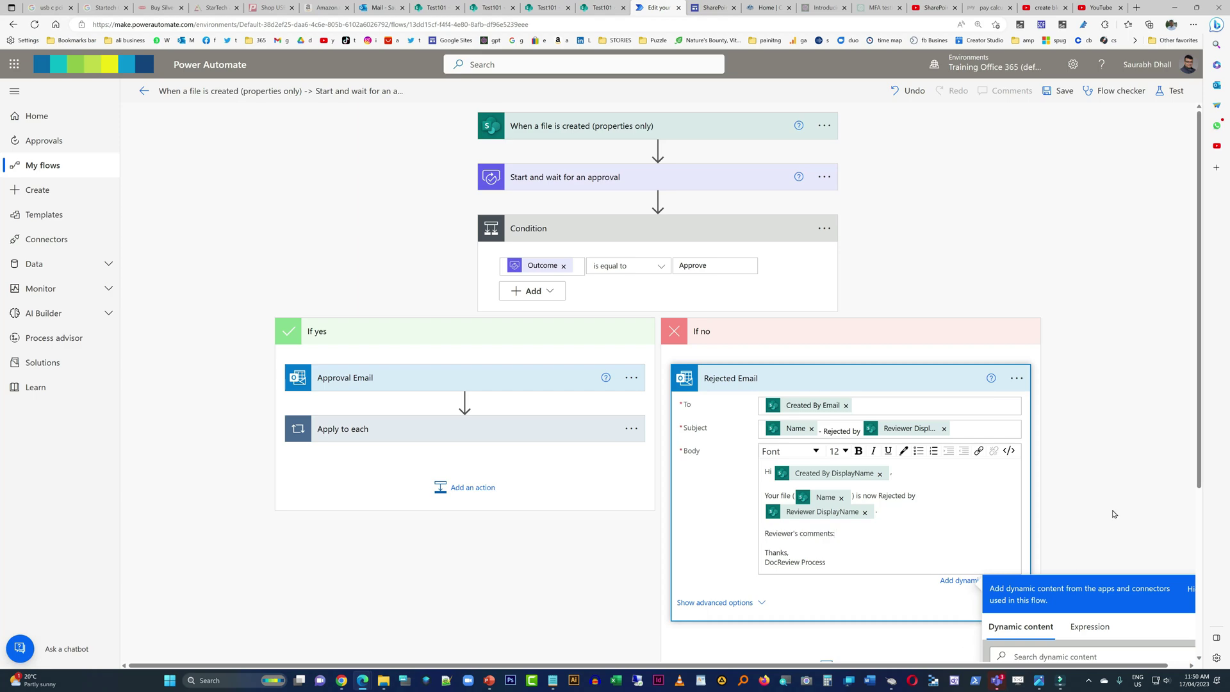
{"action": "scroll", "coordinate": [1113, 513], "scroll_direction": "down", "scroll_amount": 4}
{"action": "left_click", "coordinate": [1130, 411]}
{"action": "type", "text": "com"}
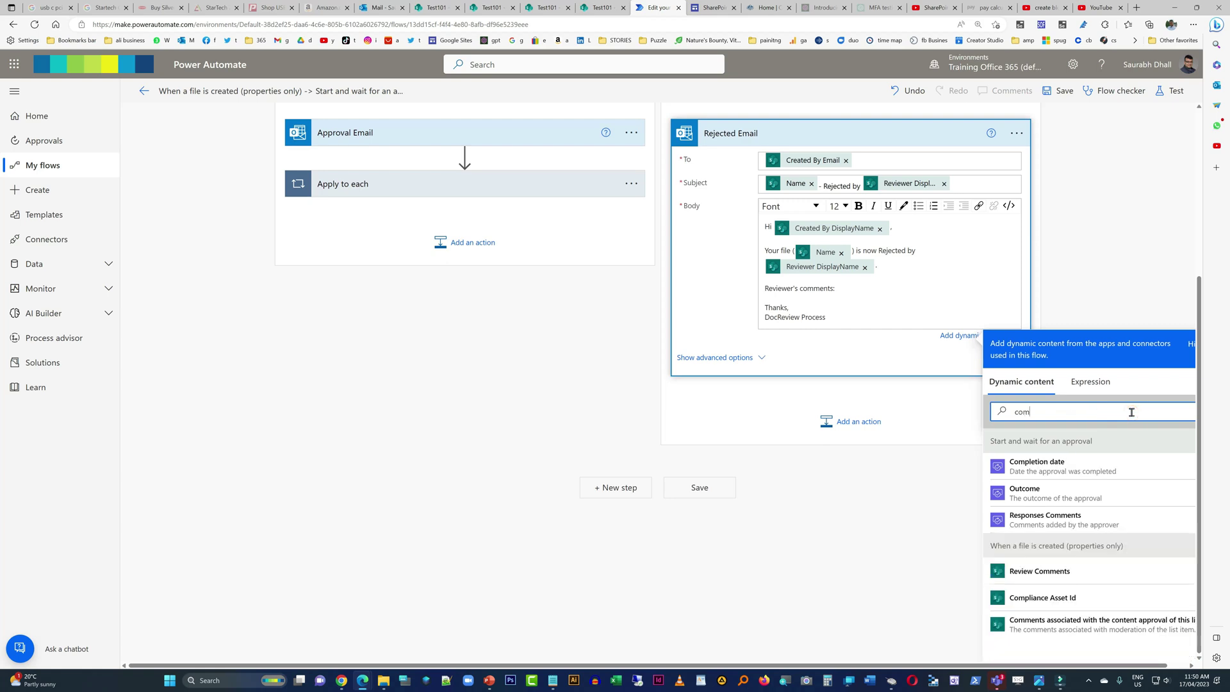
{"action": "type", "text": "m"}
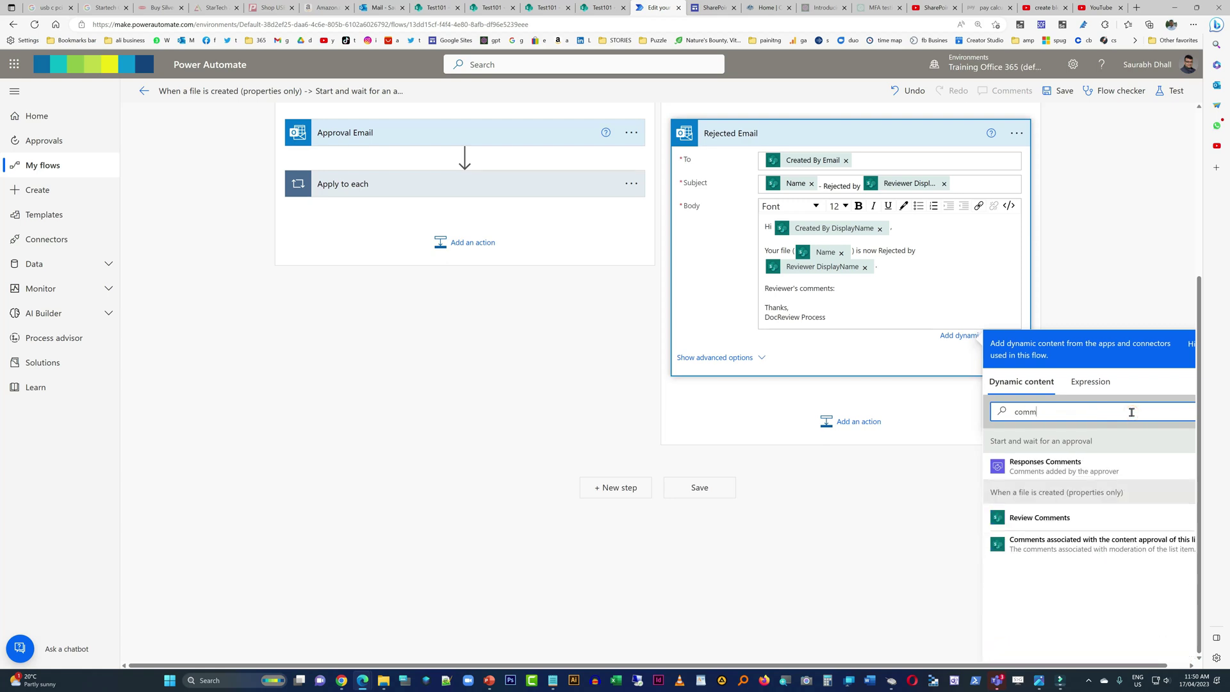
{"action": "left_click", "coordinate": [1080, 466]}
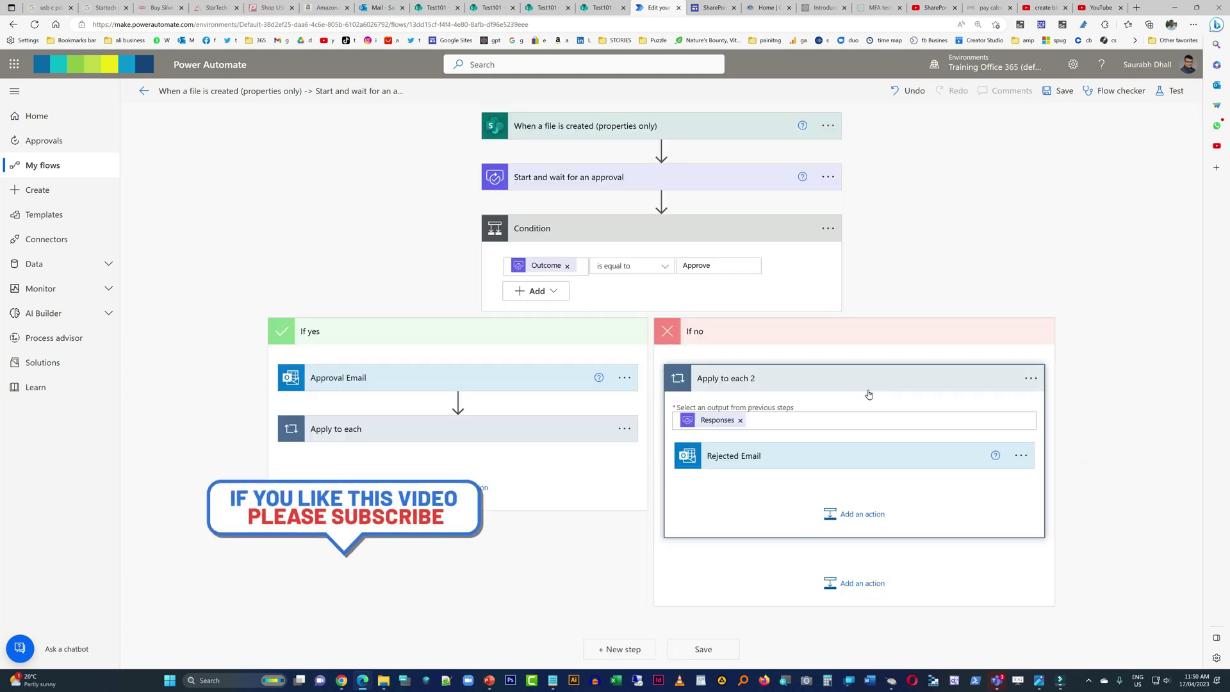
Add a "Reviewer's comments:" line with the Responses Comments dynamic content above the sign-off in the Approval Email body
{"action": "left_click", "coordinate": [361, 379]}
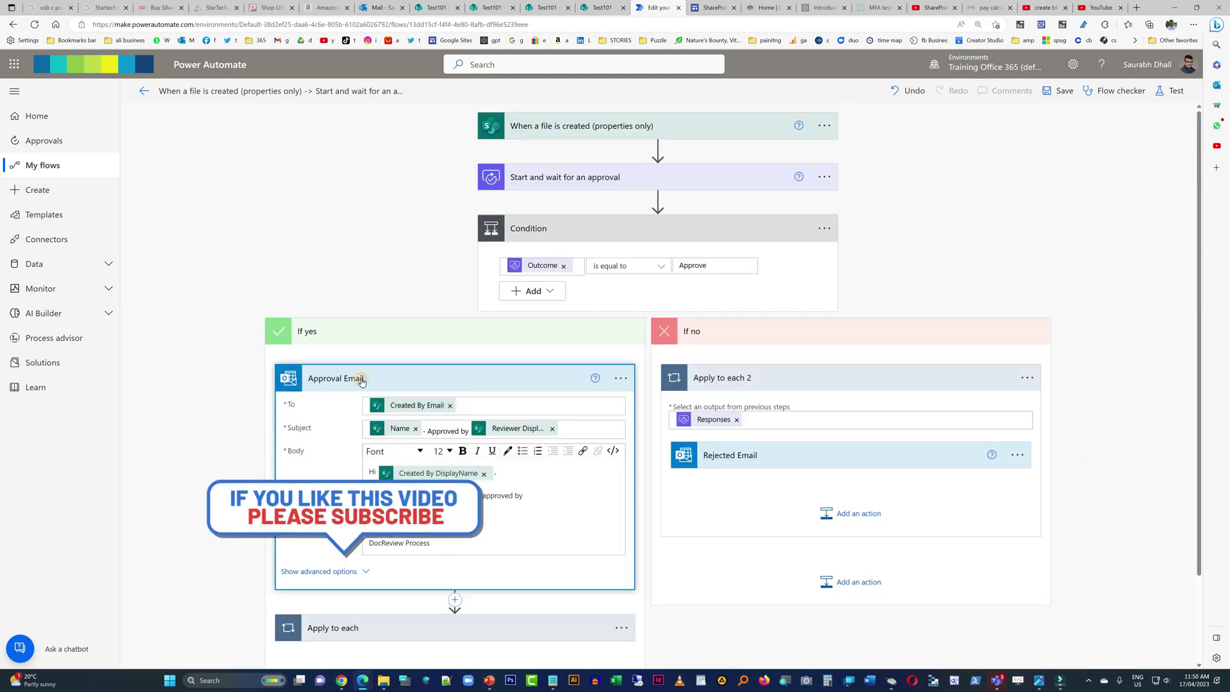
{"action": "left_click", "coordinate": [496, 515]}
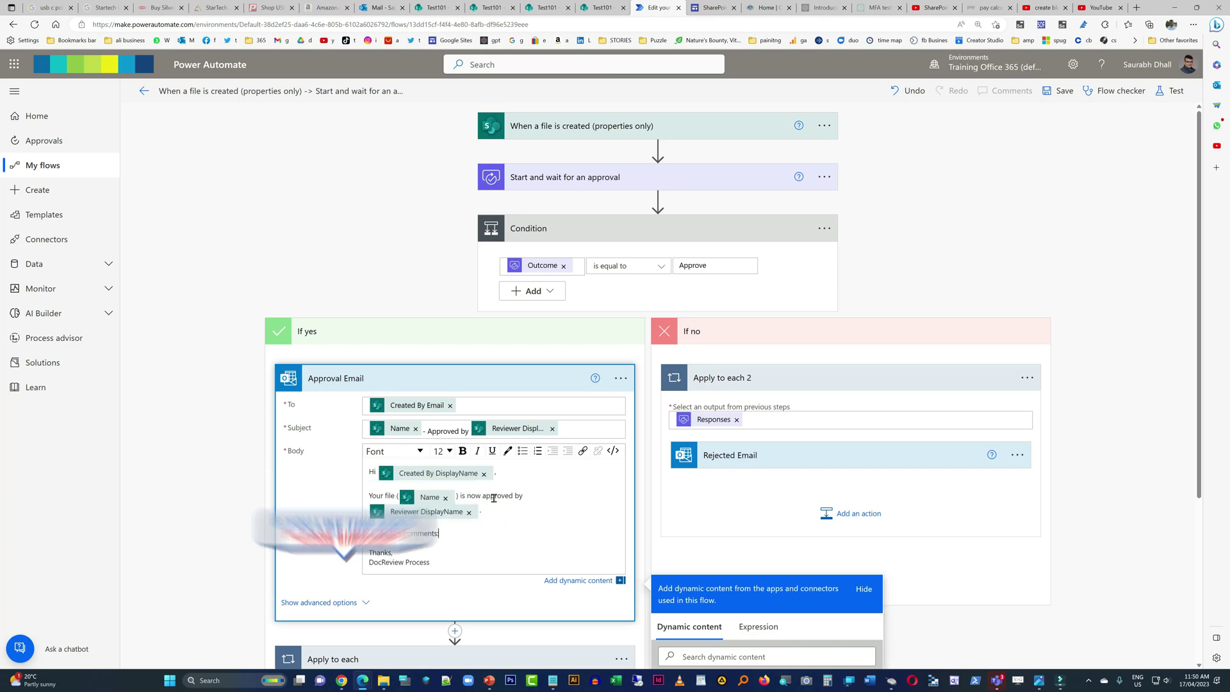
{"action": "scroll", "coordinate": [783, 457], "scroll_direction": "down", "scroll_amount": 4}
{"action": "left_click", "coordinate": [800, 419]}
{"action": "type", "text": "comm"}
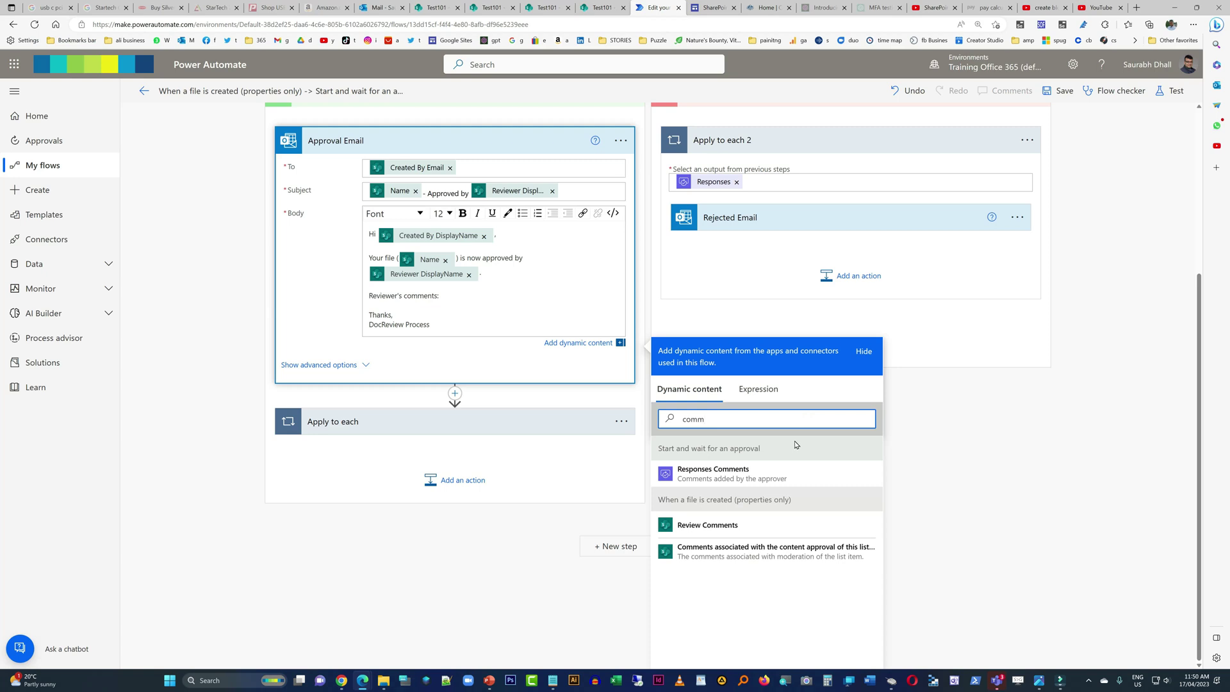
{"action": "left_click", "coordinate": [771, 471]}
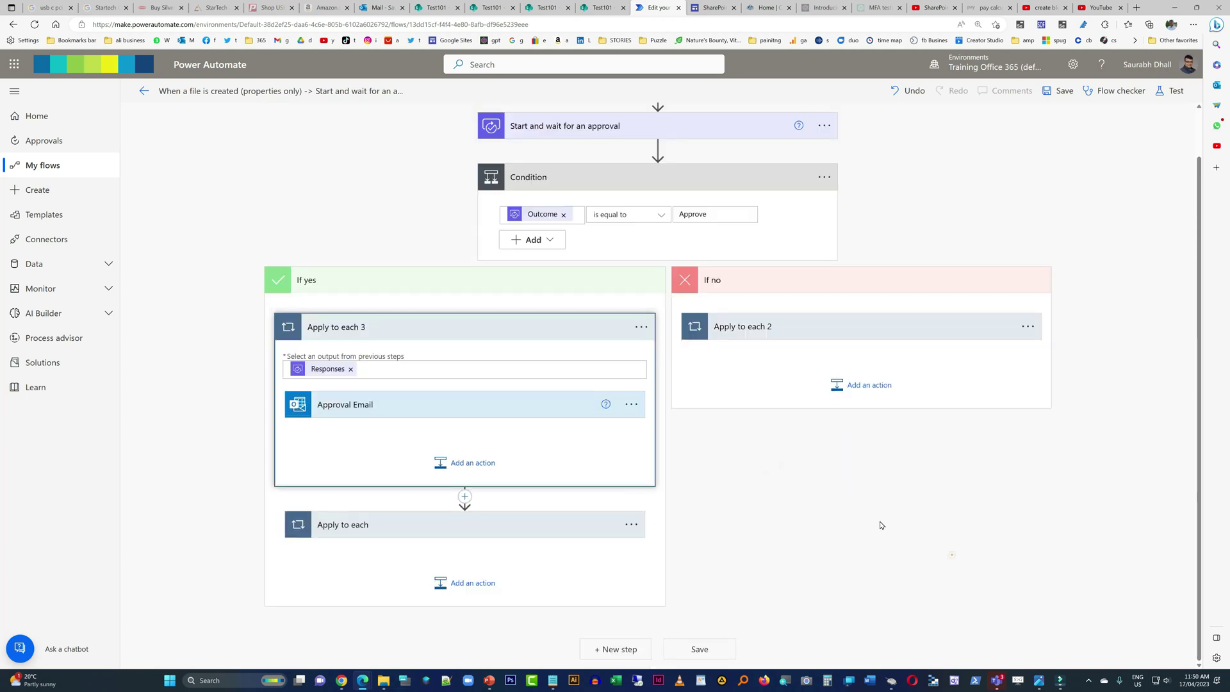
Add a SharePoint Update file properties action after Apply to each 2 in the If no branch, checking the existing Approved Properties action for reference
{"action": "left_click", "coordinate": [410, 333]}
{"action": "left_click", "coordinate": [505, 437]}
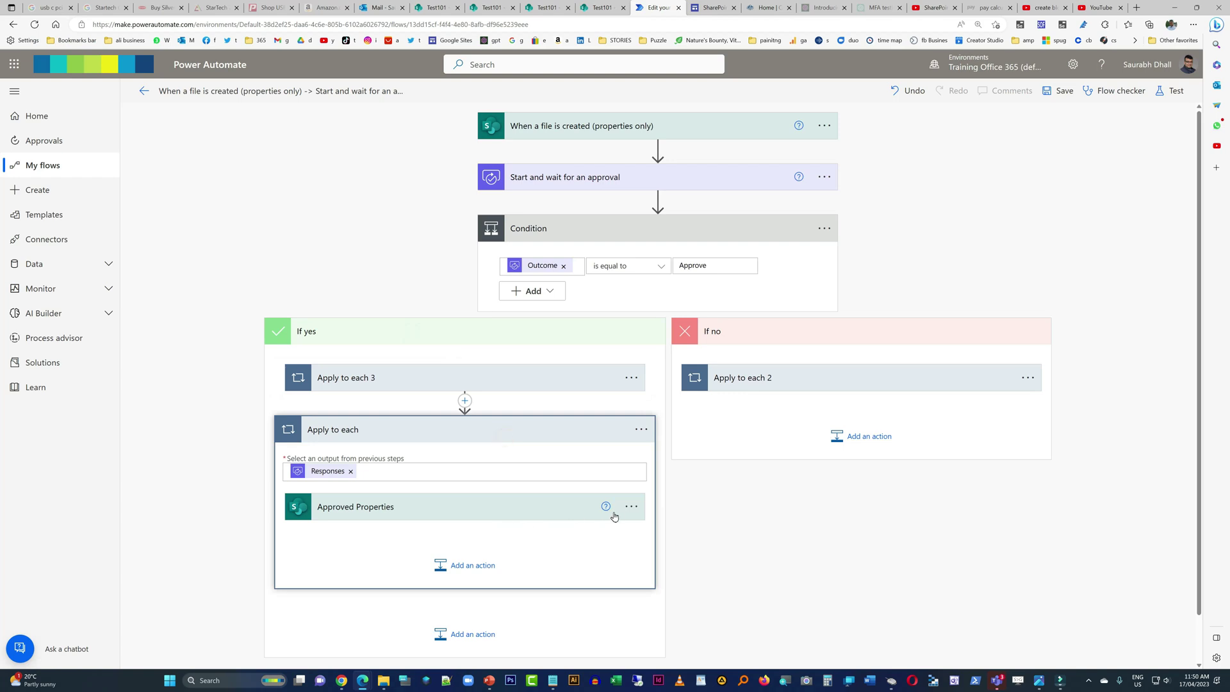
{"action": "left_click", "coordinate": [509, 509]}
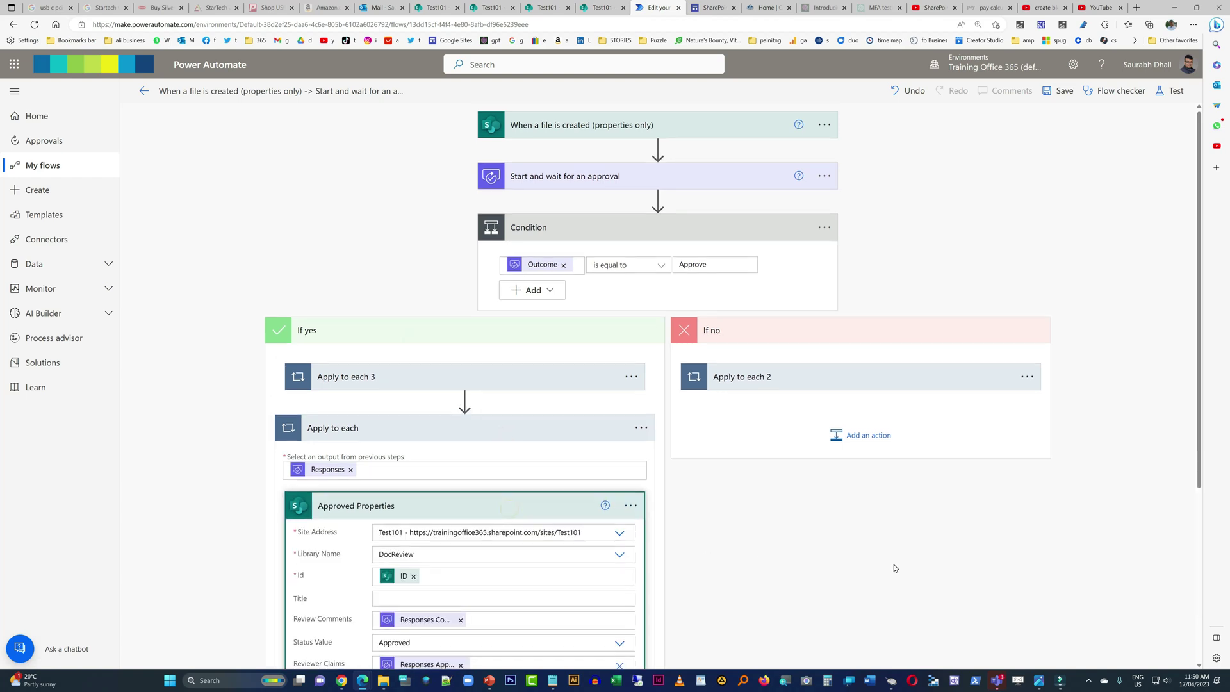
{"action": "scroll", "coordinate": [895, 568], "scroll_direction": "down", "scroll_amount": 4}
{"action": "left_click", "coordinate": [854, 174]}
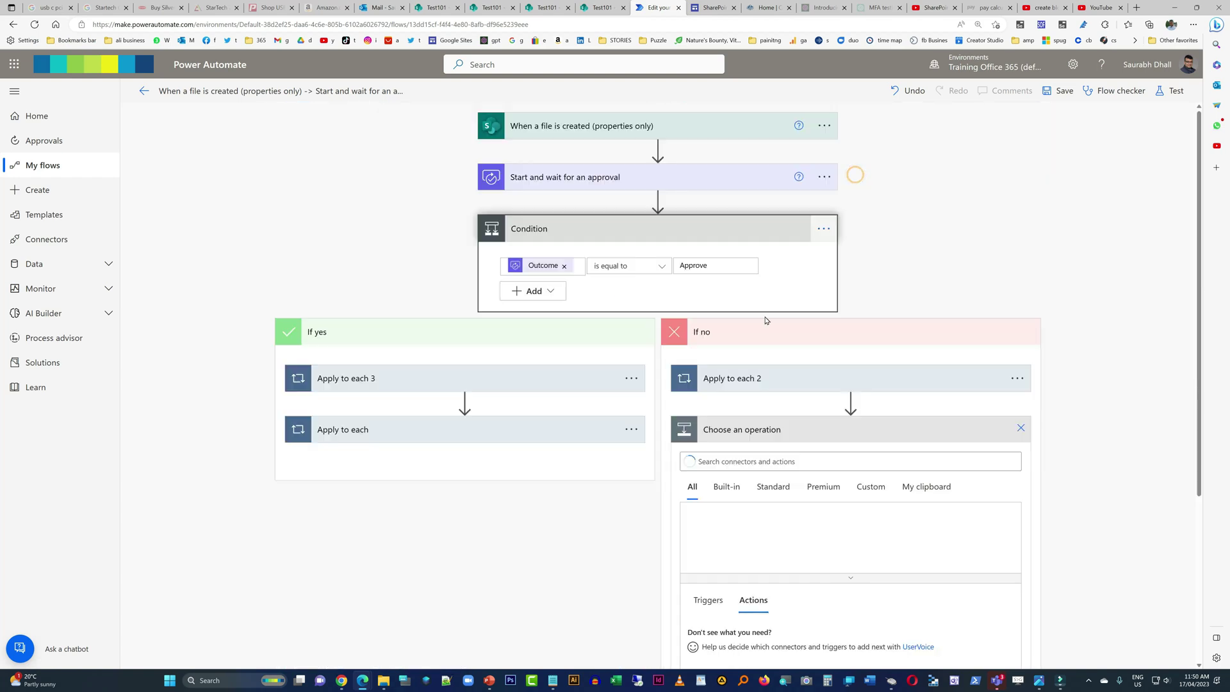
{"action": "type", "text": "sharepoint up"}
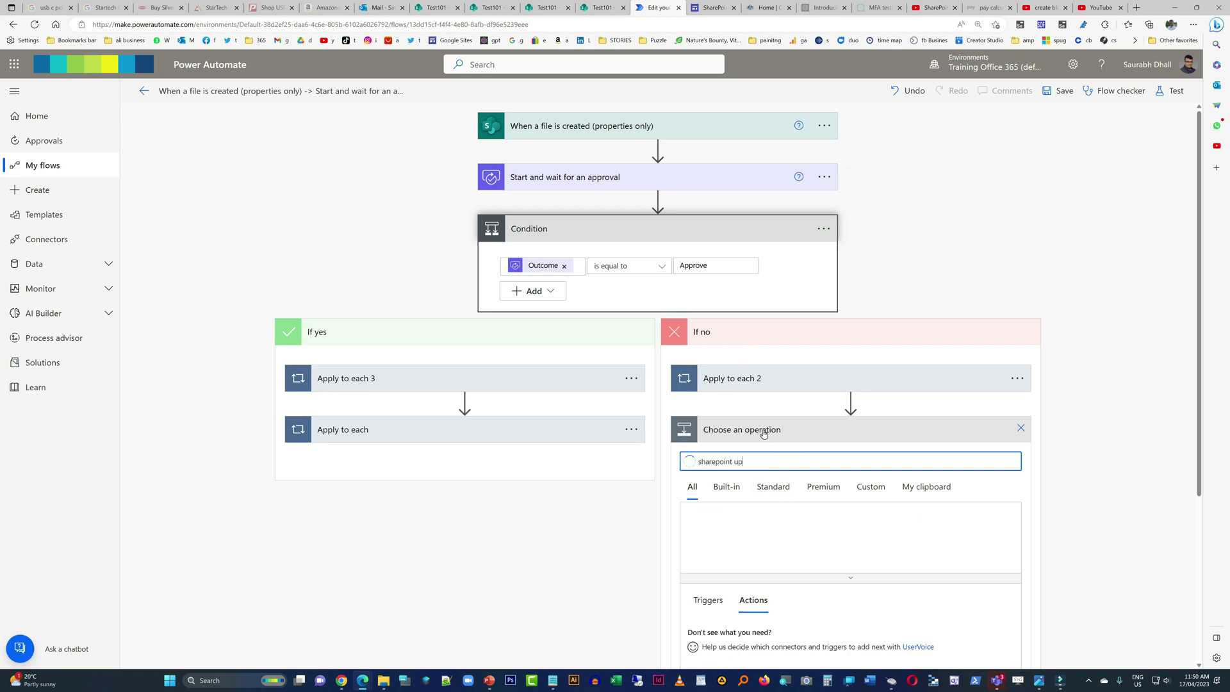
{"action": "scroll", "coordinate": [961, 321], "scroll_direction": "down", "scroll_amount": 3}
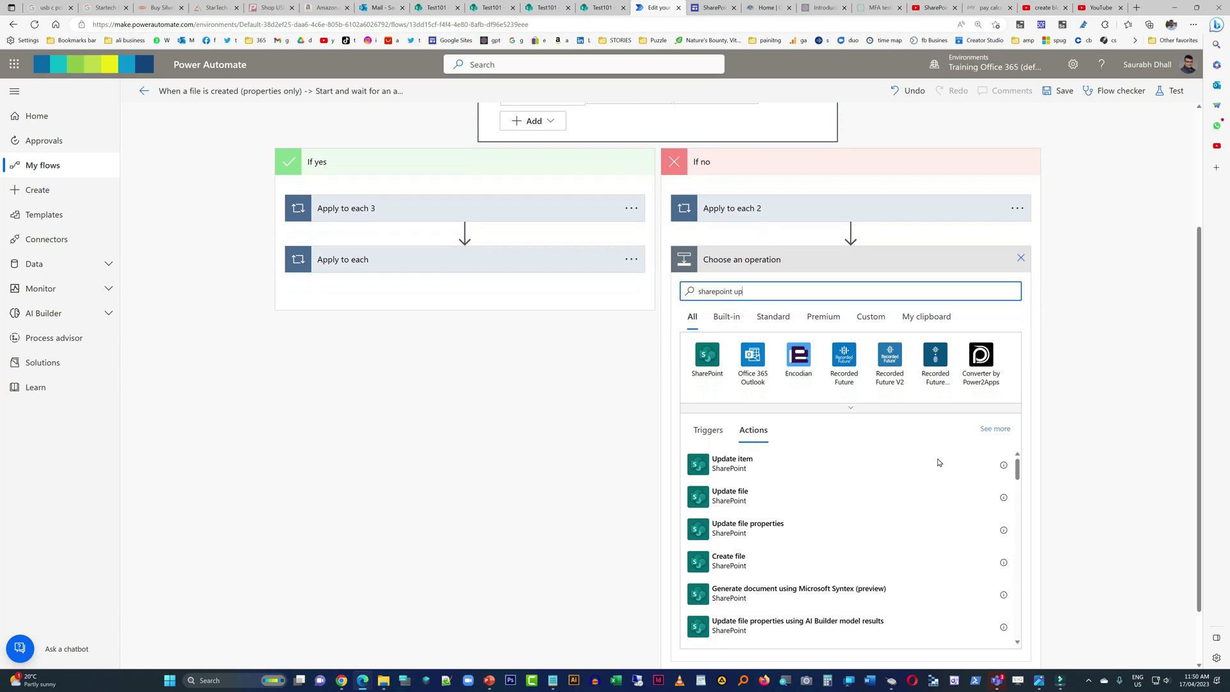
{"action": "left_click", "coordinate": [794, 526]}
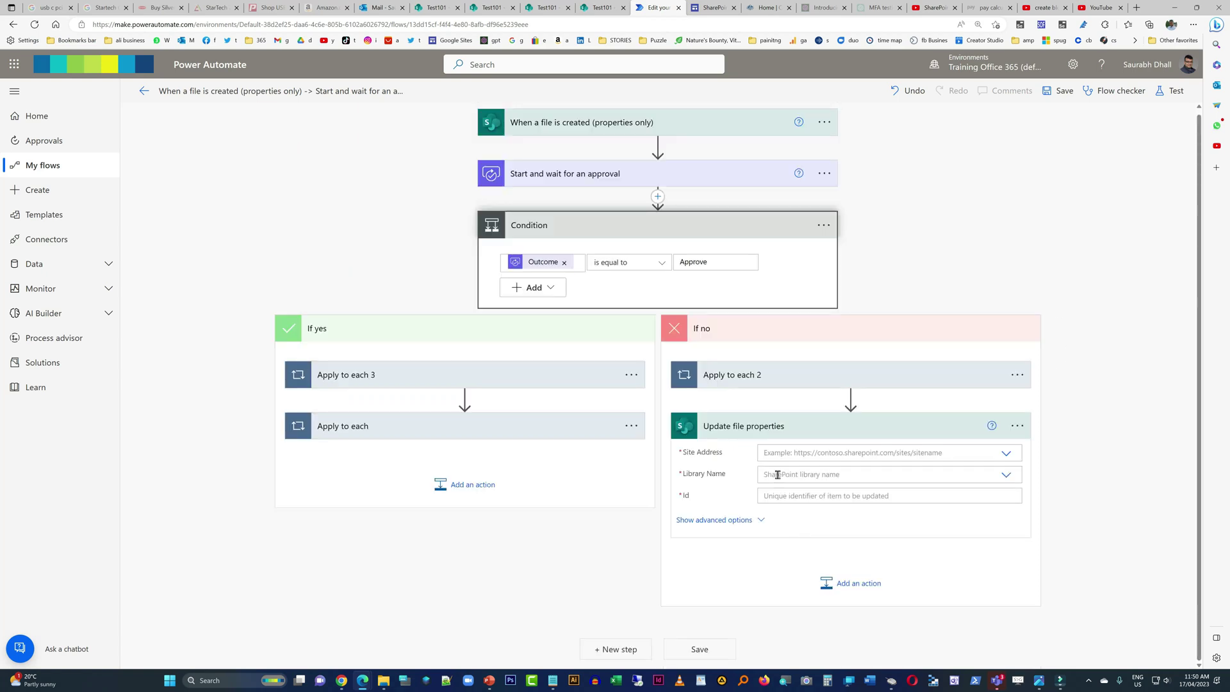
Point the new Update file properties action to the Test101 site and DocReview library, with the trigger's ID dynamic content as Id
{"action": "left_click", "coordinate": [1006, 453]}
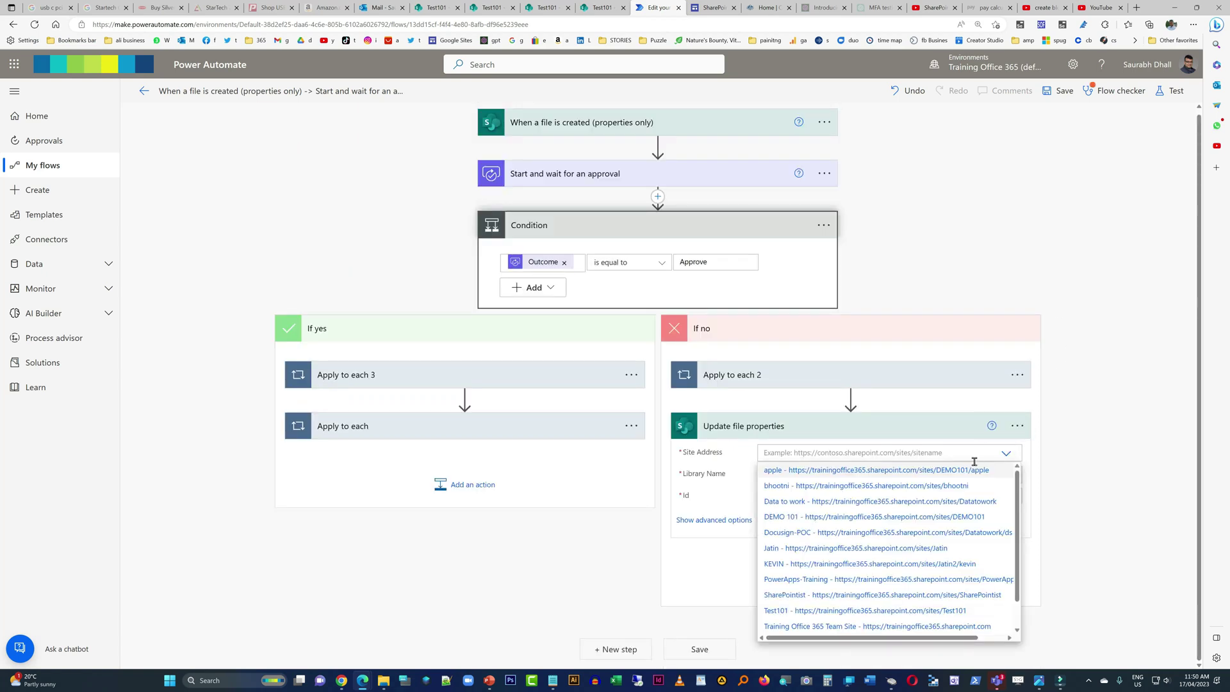
{"action": "left_click", "coordinate": [833, 611]}
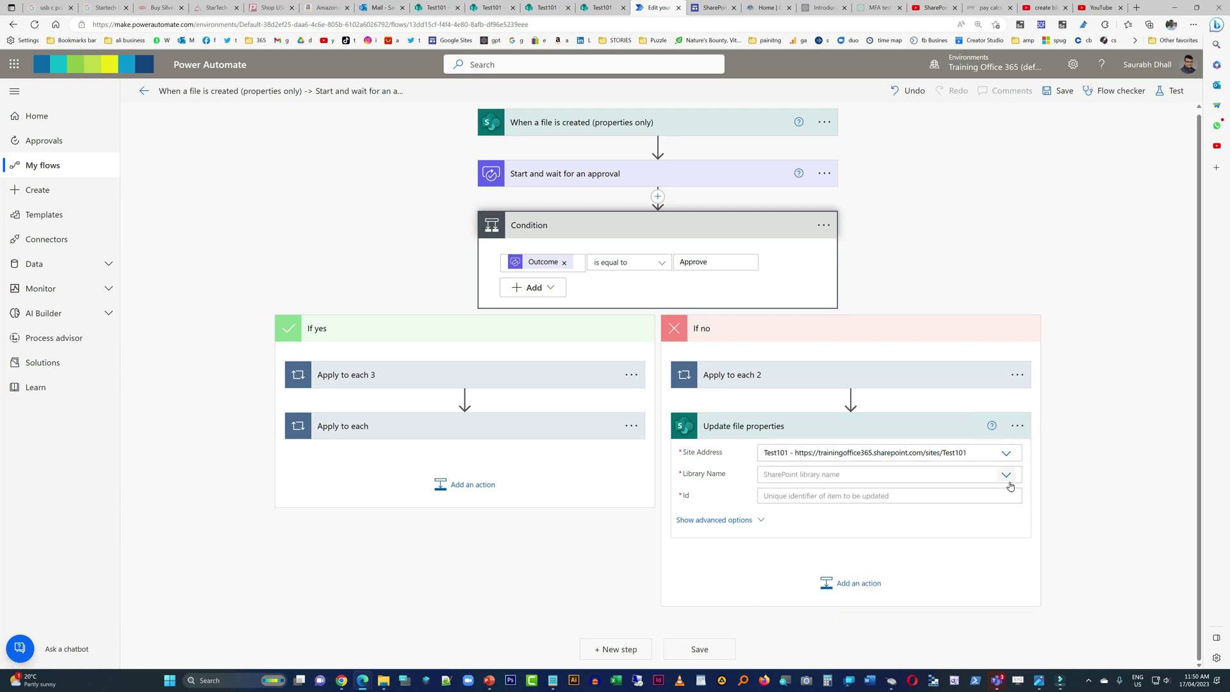
{"action": "left_click", "coordinate": [1008, 475]}
{"action": "left_click", "coordinate": [920, 503]}
{"action": "left_click", "coordinate": [923, 496]}
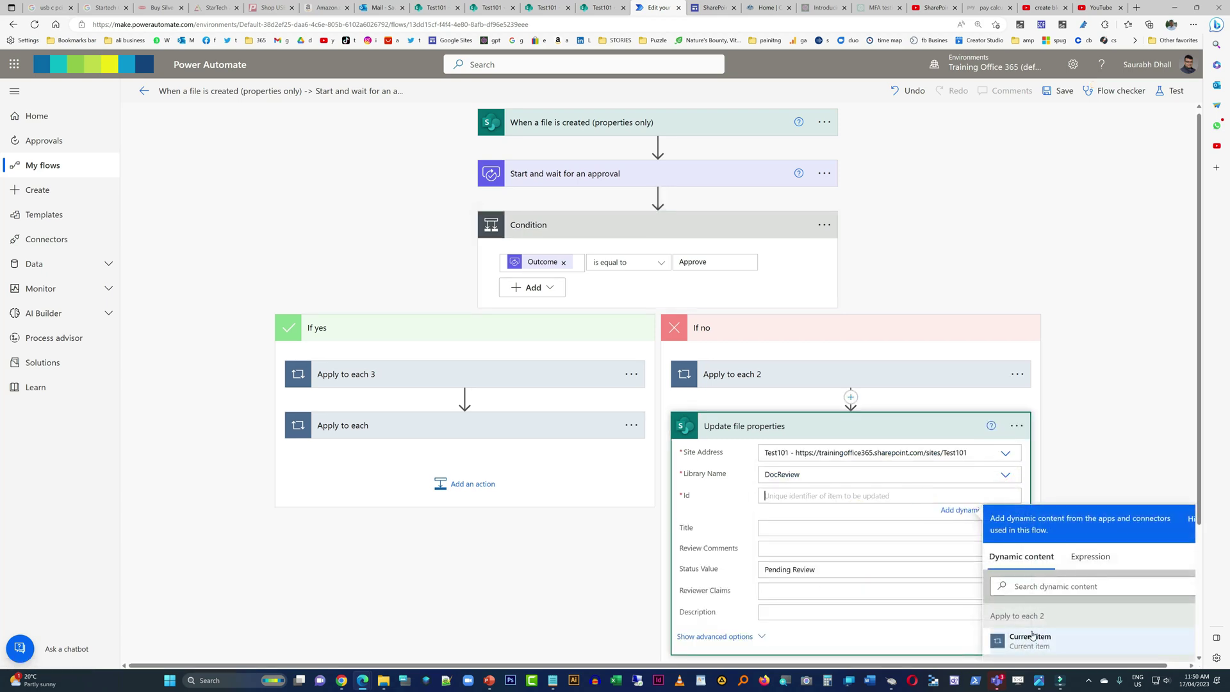
{"action": "scroll", "coordinate": [1050, 600], "scroll_direction": "down", "scroll_amount": 3}
{"action": "left_click", "coordinate": [1019, 516]}
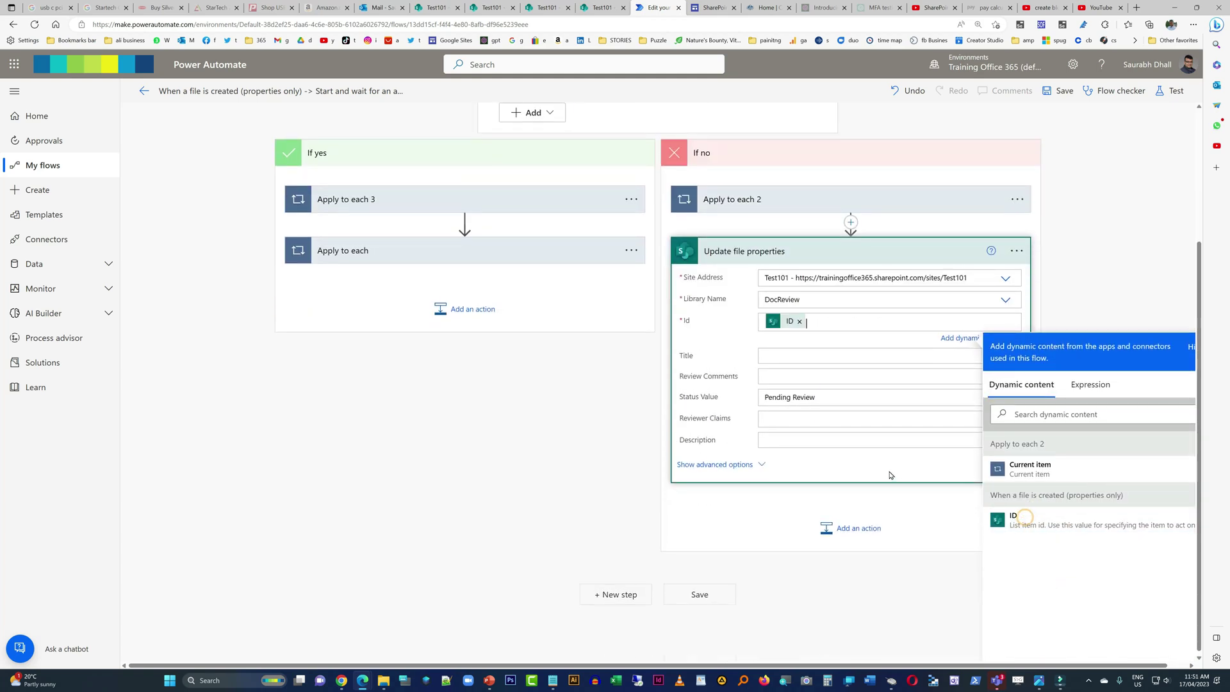
Set Status Value to Rejected and enter the Responses Approver name dynamic content as a custom Reviewer Claims value
{"action": "left_click", "coordinate": [825, 401]}
{"action": "left_click", "coordinate": [797, 503]}
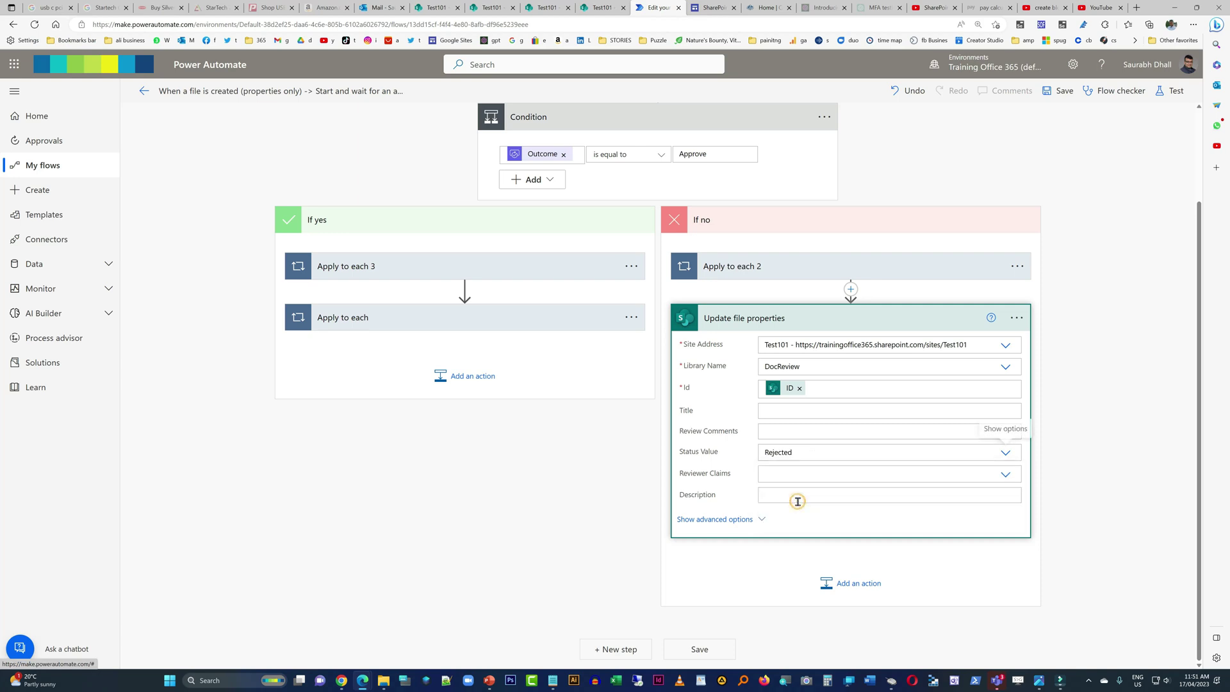
{"action": "left_click", "coordinate": [805, 476]}
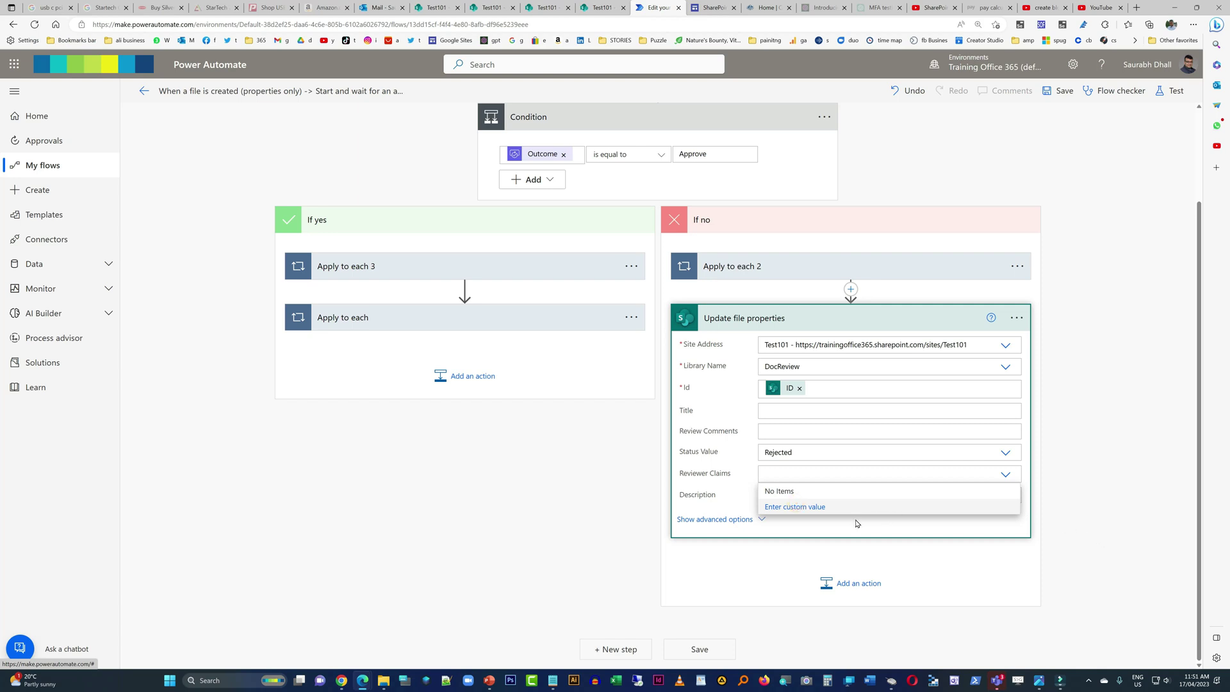
{"action": "left_click", "coordinate": [814, 506]}
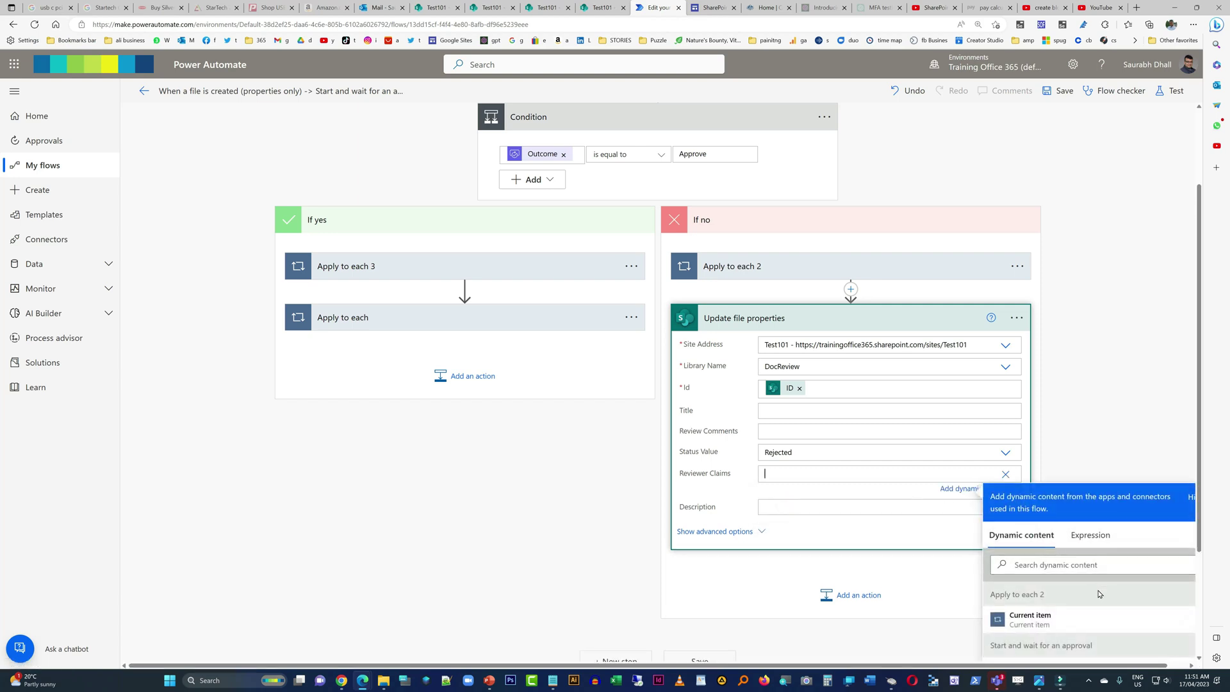
{"action": "type", "text": "res"}
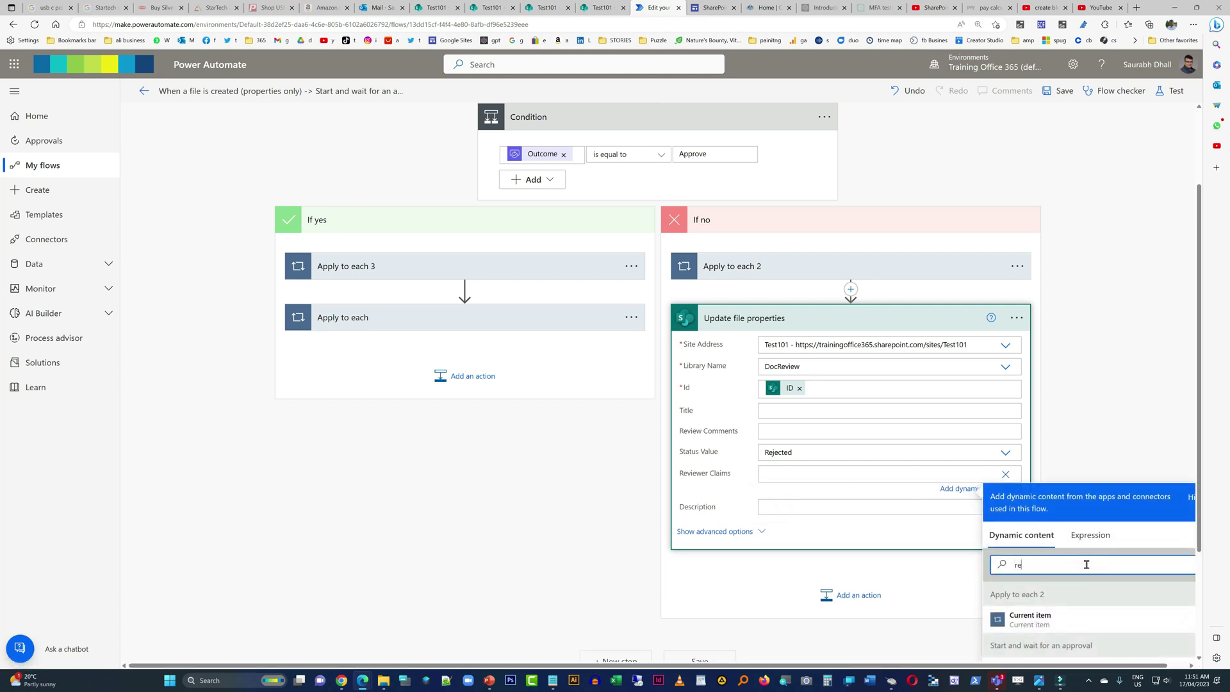
{"action": "scroll", "coordinate": [1101, 405], "scroll_direction": "down", "scroll_amount": 3}
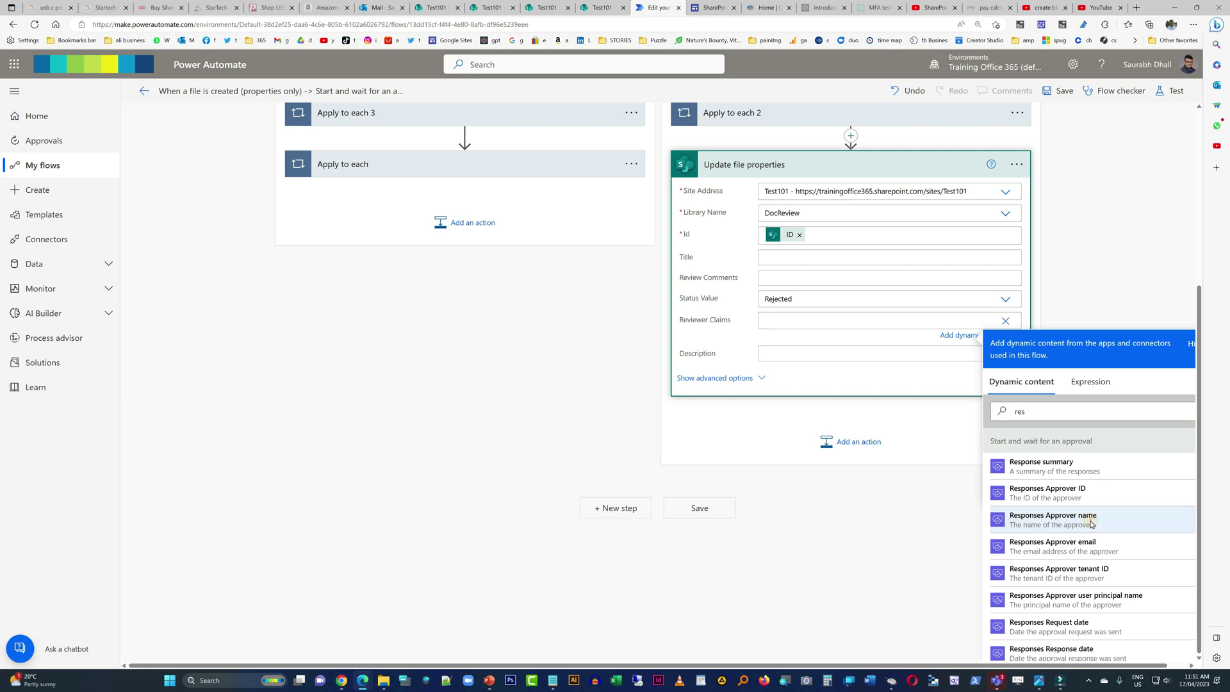
{"action": "left_click", "coordinate": [1091, 524]}
{"action": "left_click", "coordinate": [852, 459]}
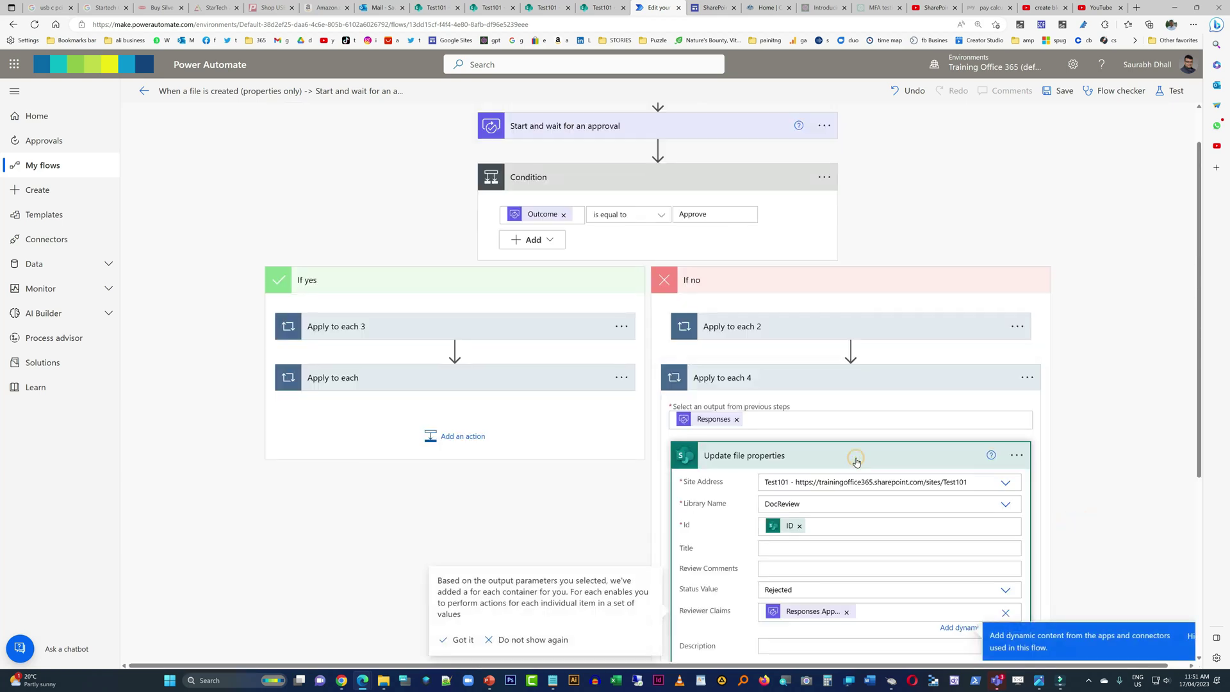
Fill Review Comments in the If no branch's Update file properties action with the Responses Comments dynamic content
{"action": "scroll", "coordinate": [858, 570], "scroll_direction": "down", "scroll_amount": 3}
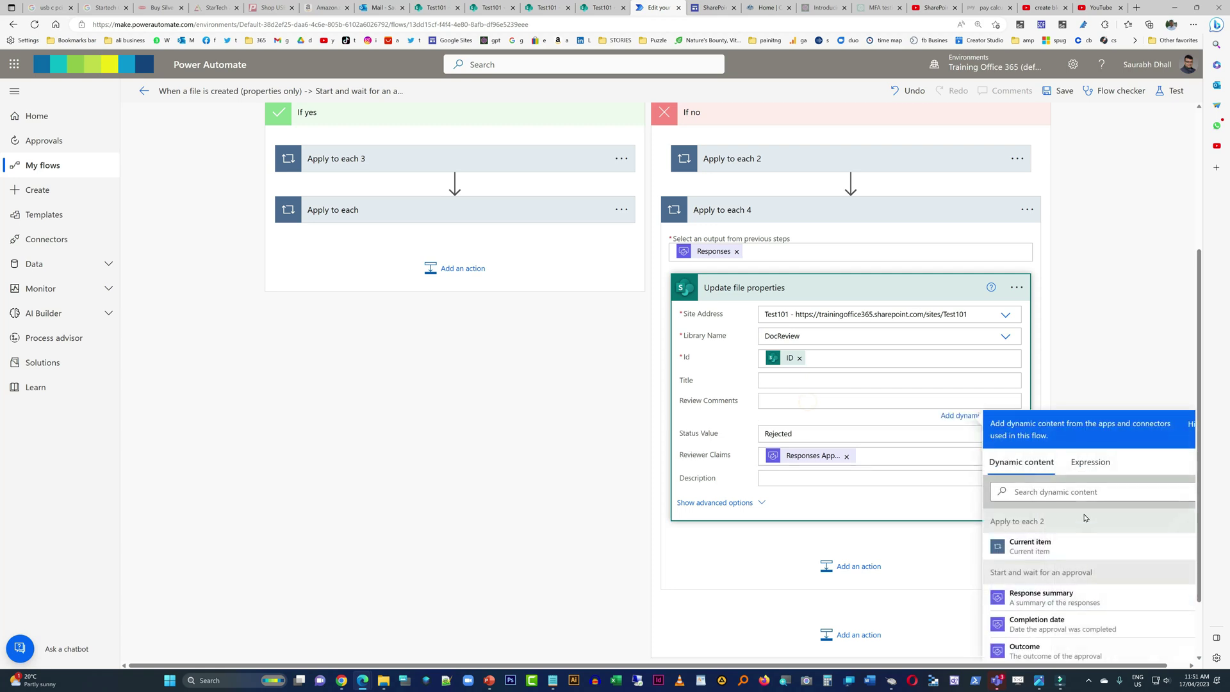
{"action": "type", "text": "comm"}
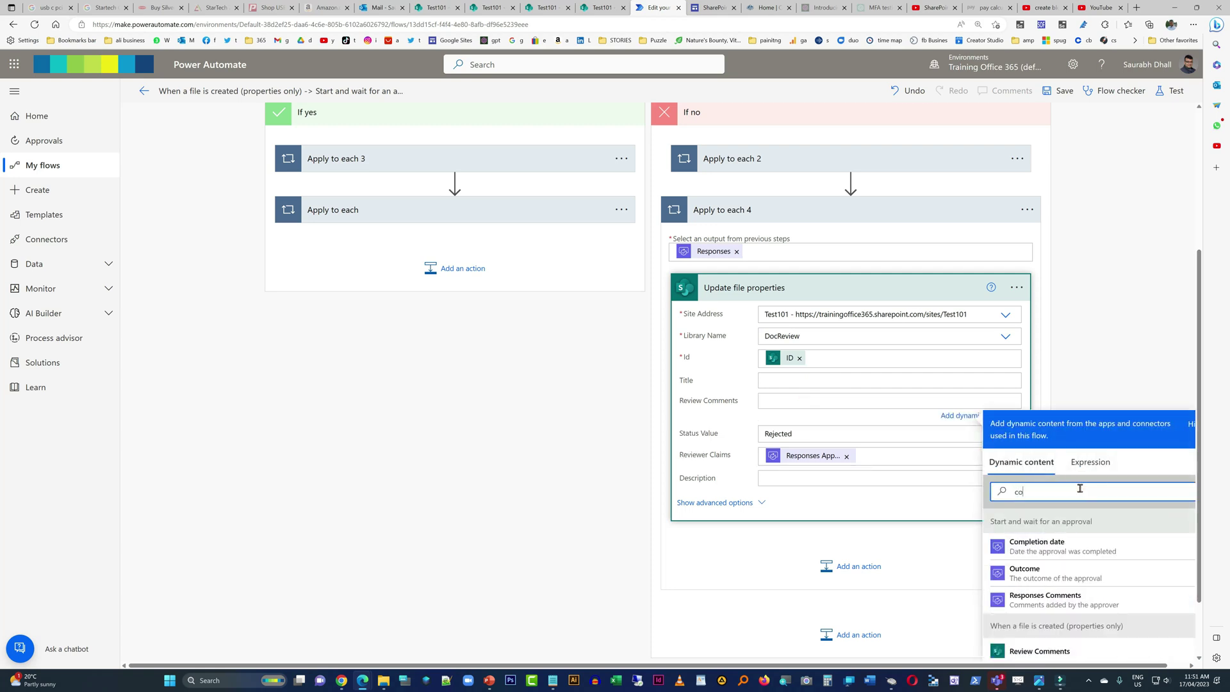
{"action": "left_click", "coordinate": [1050, 543]}
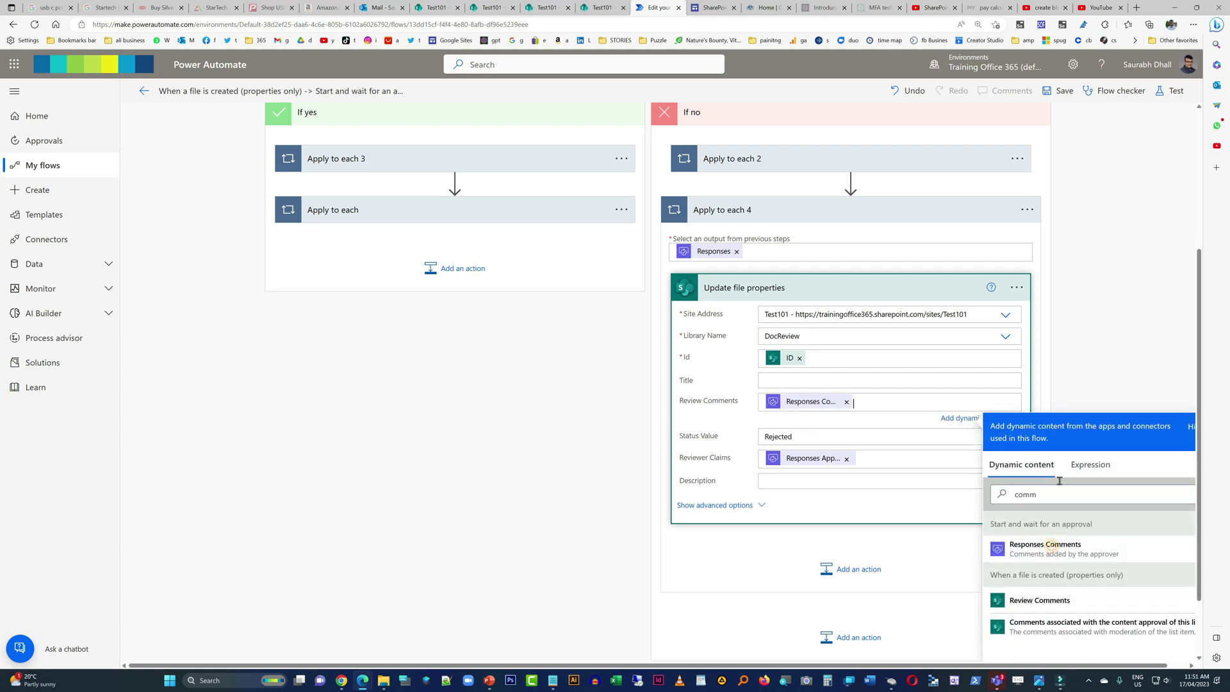
{"action": "left_click", "coordinate": [1138, 302]}
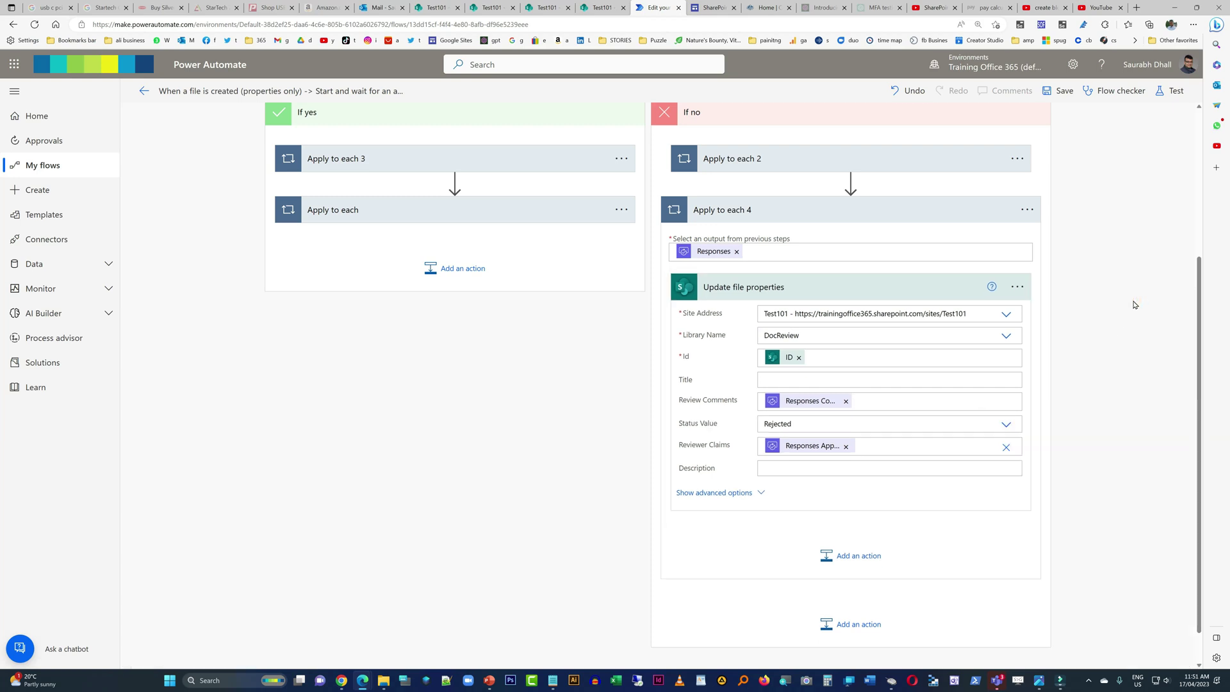
Rename the flow to "DocReview Workflow" and save it
{"action": "scroll", "coordinate": [1117, 230], "scroll_direction": "up", "scroll_amount": 3}
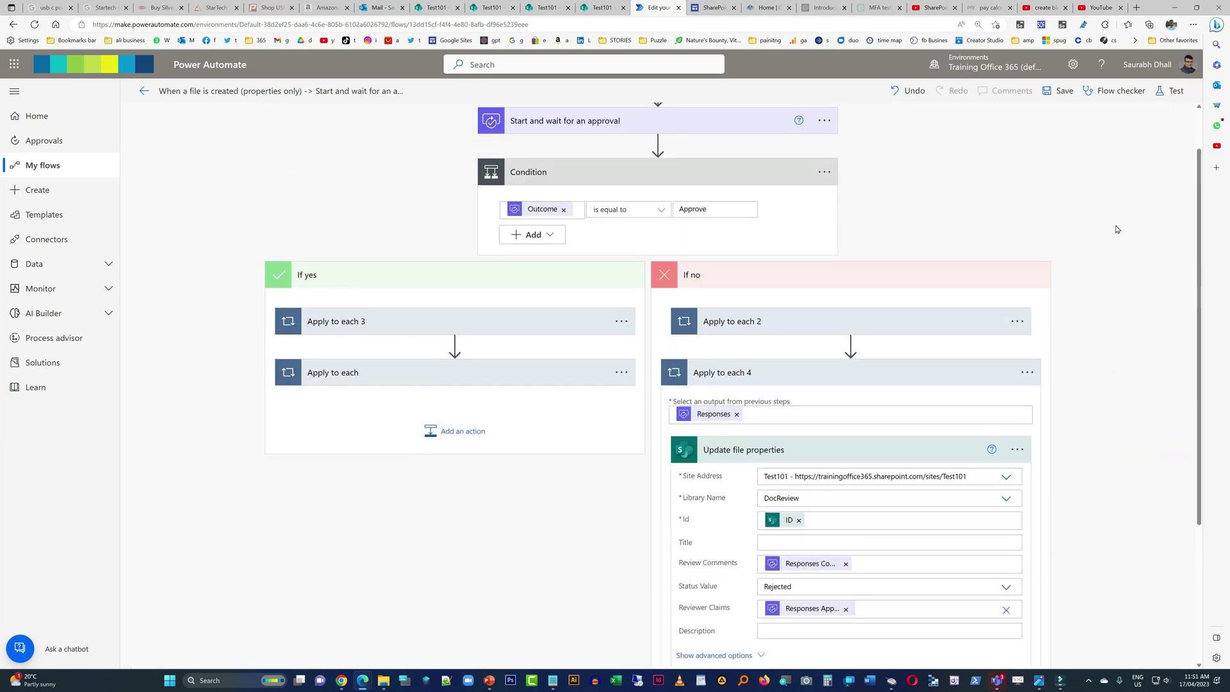
{"action": "left_click", "coordinate": [203, 96]}
{"action": "key", "text": "ctrl+a"}
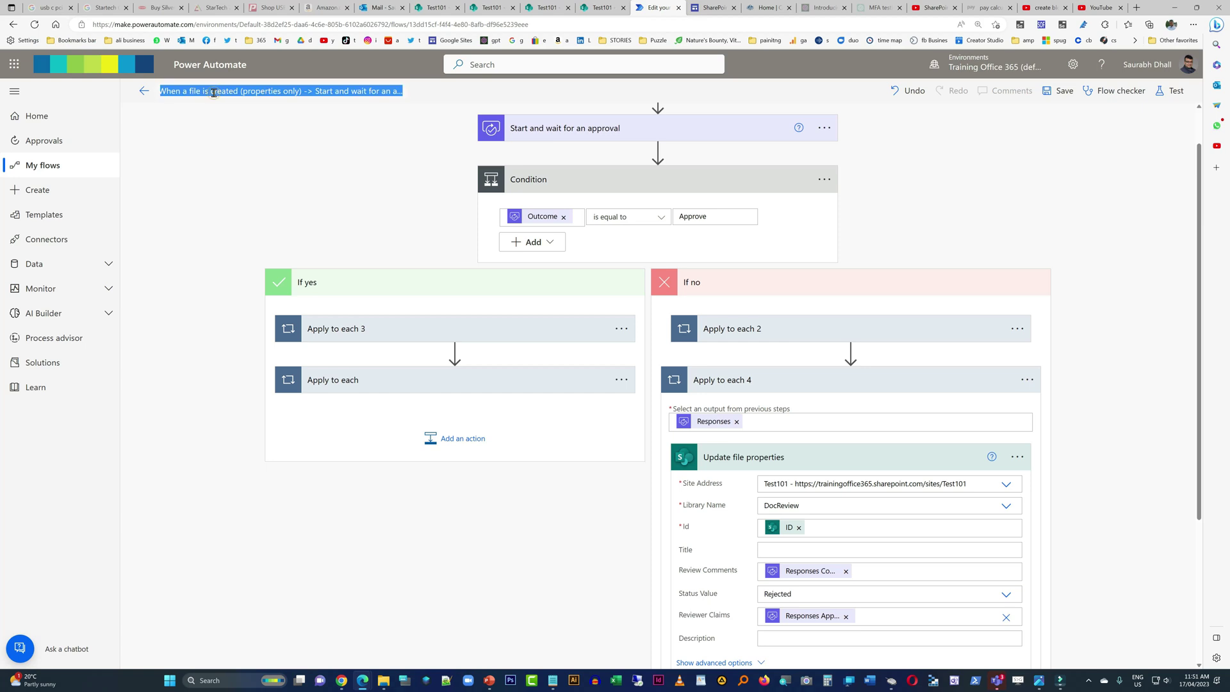
{"action": "type", "text": "DocReview"}
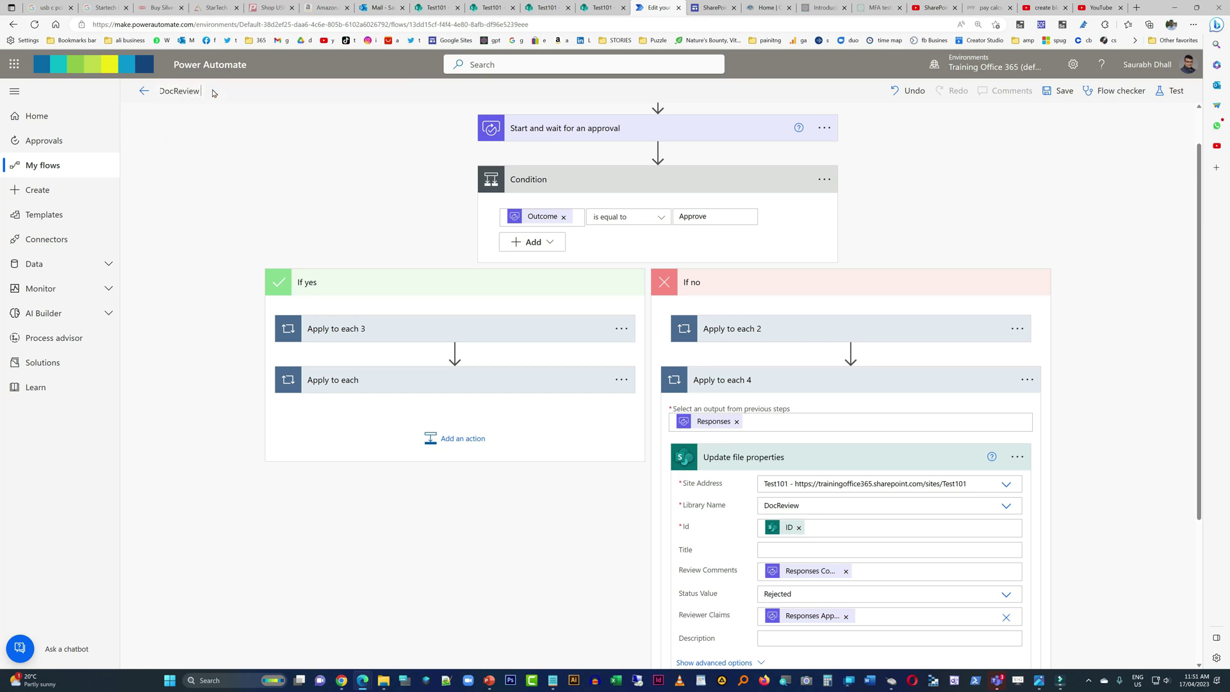
{"action": "type", "text": " Workf"}
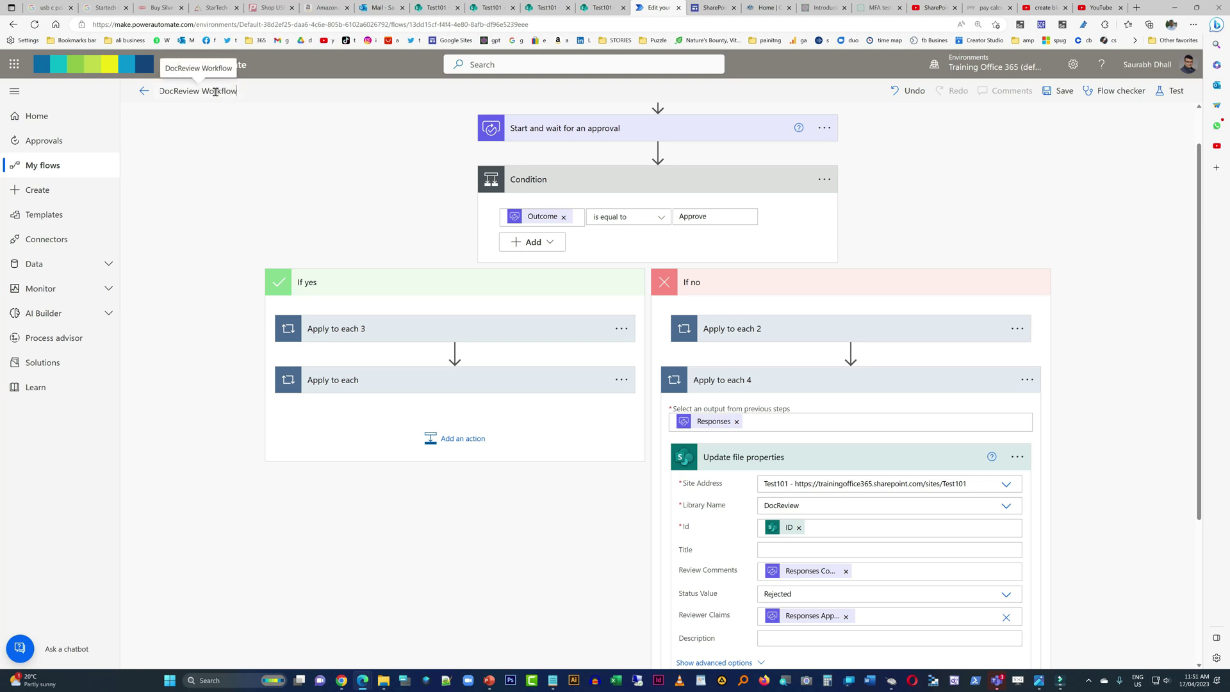
{"action": "type", "text": "low"}
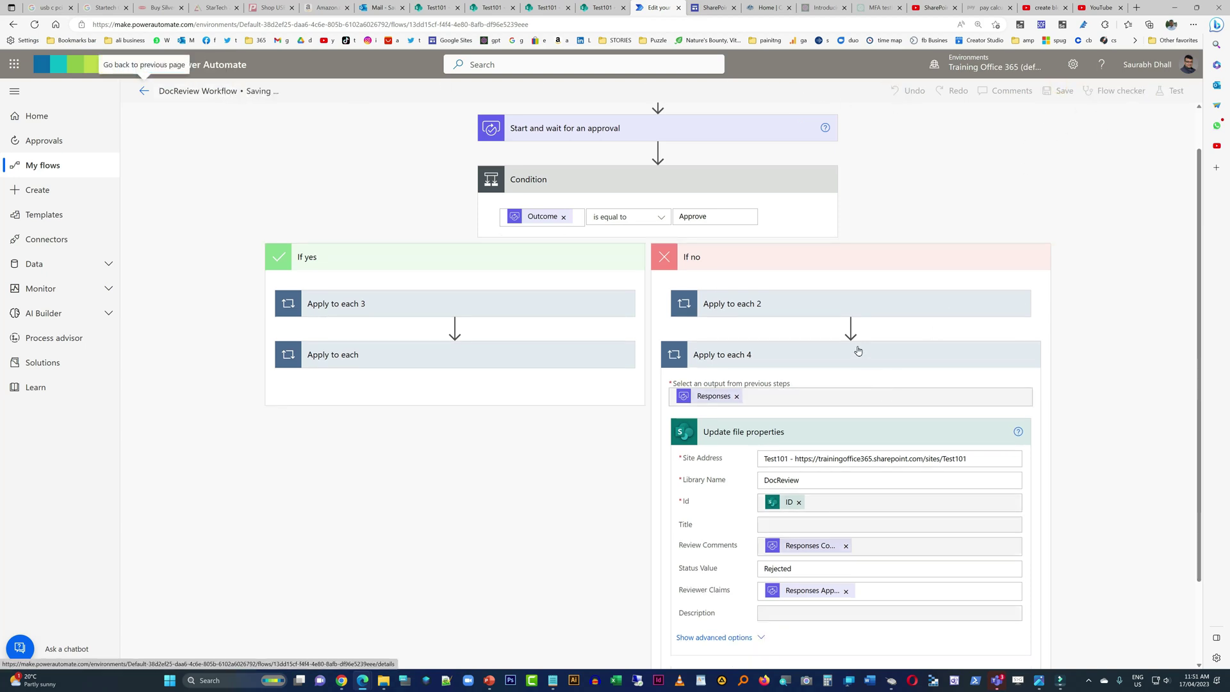
Expand the If yes loops, the approval action and the file-created trigger to examine their settings
{"action": "left_click", "coordinate": [480, 353]}
{"action": "left_click", "coordinate": [477, 306]}
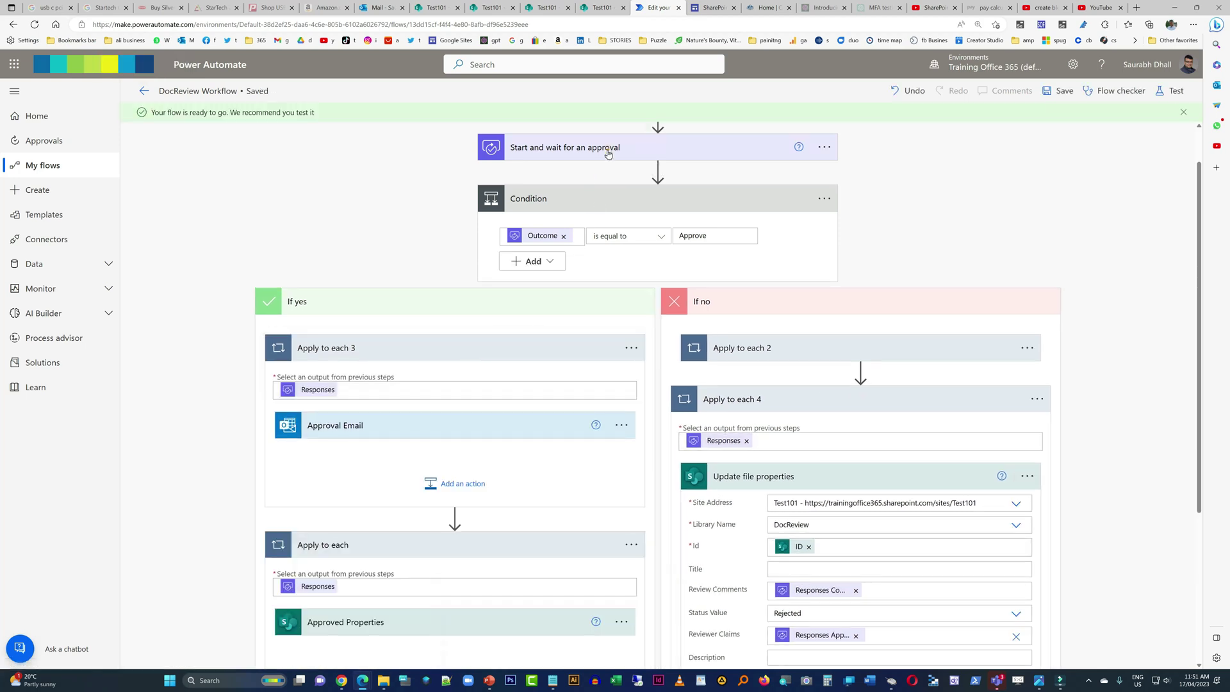
{"action": "left_click", "coordinate": [607, 151]}
{"action": "scroll", "coordinate": [1003, 245], "scroll_direction": "up", "scroll_amount": 1}
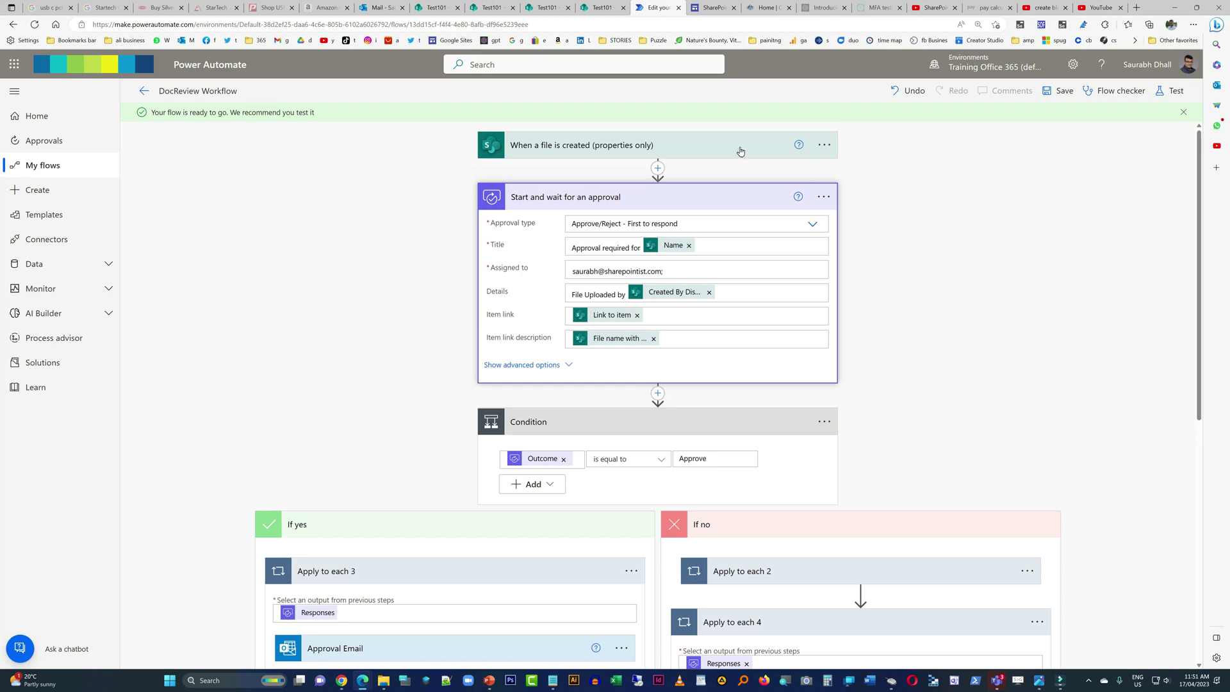
{"action": "left_click", "coordinate": [740, 151]}
{"action": "left_click", "coordinate": [983, 225]}
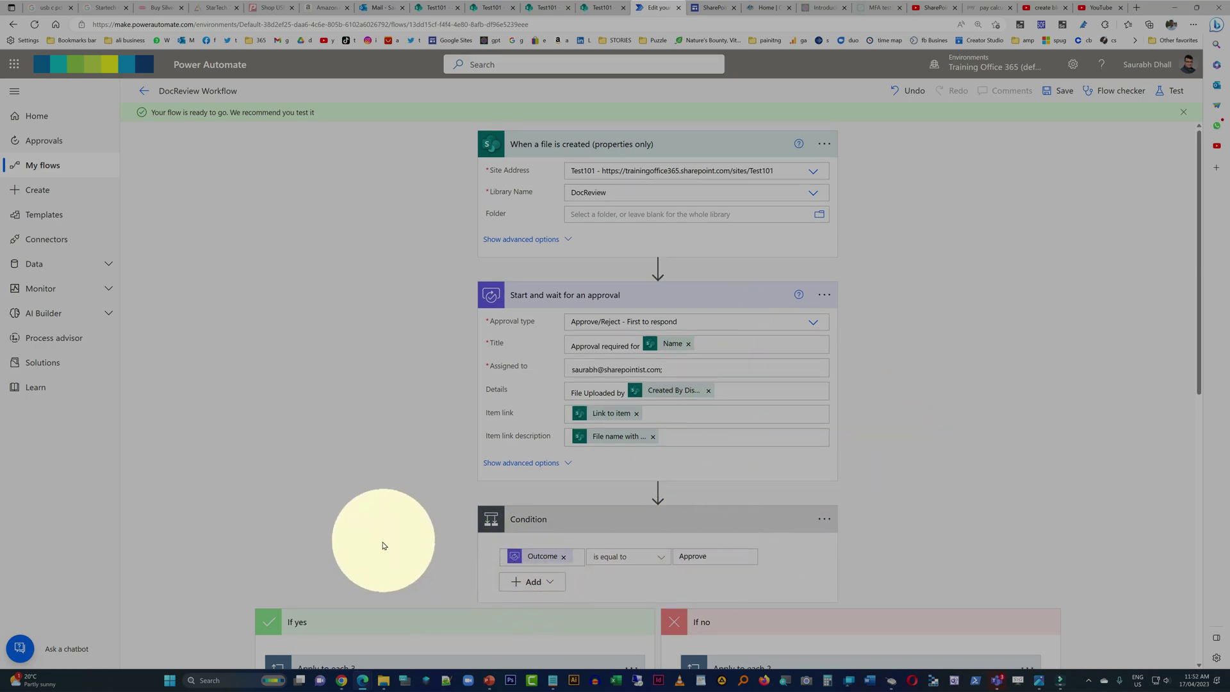
Compare the Approval Email and Rejected Email contents and the file property updates across the If yes and If no branches
{"action": "scroll", "coordinate": [383, 546], "scroll_direction": "down", "scroll_amount": 8}
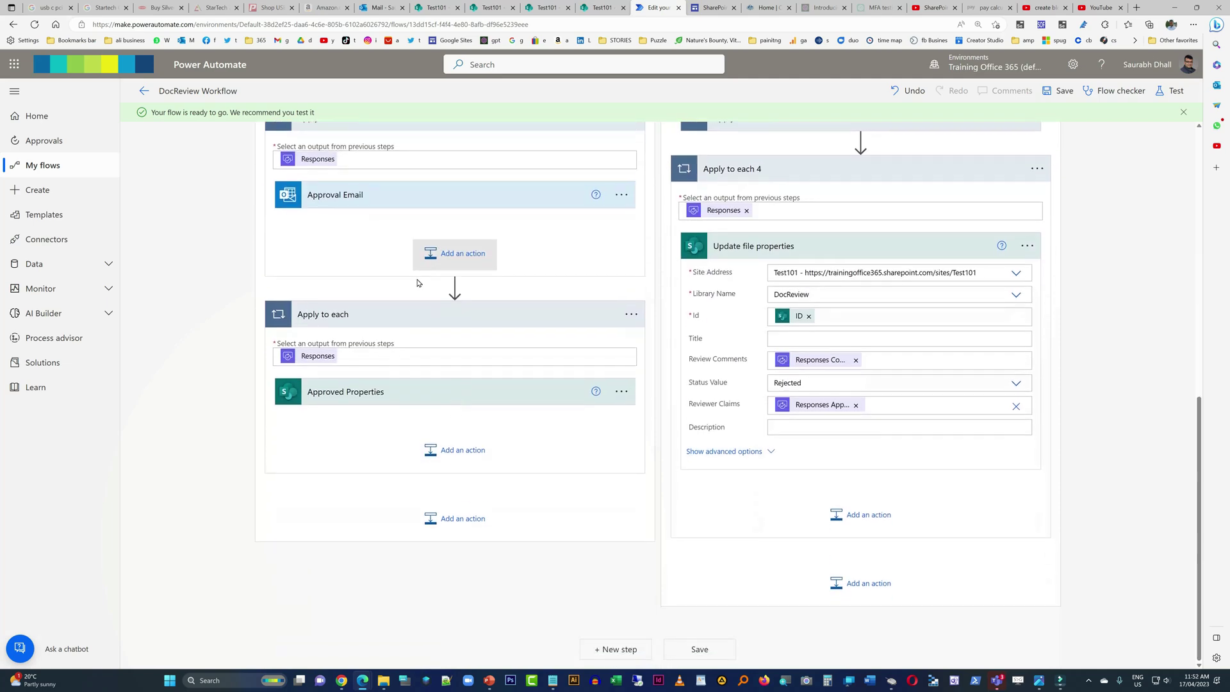
{"action": "scroll", "coordinate": [417, 282], "scroll_direction": "up", "scroll_amount": 3}
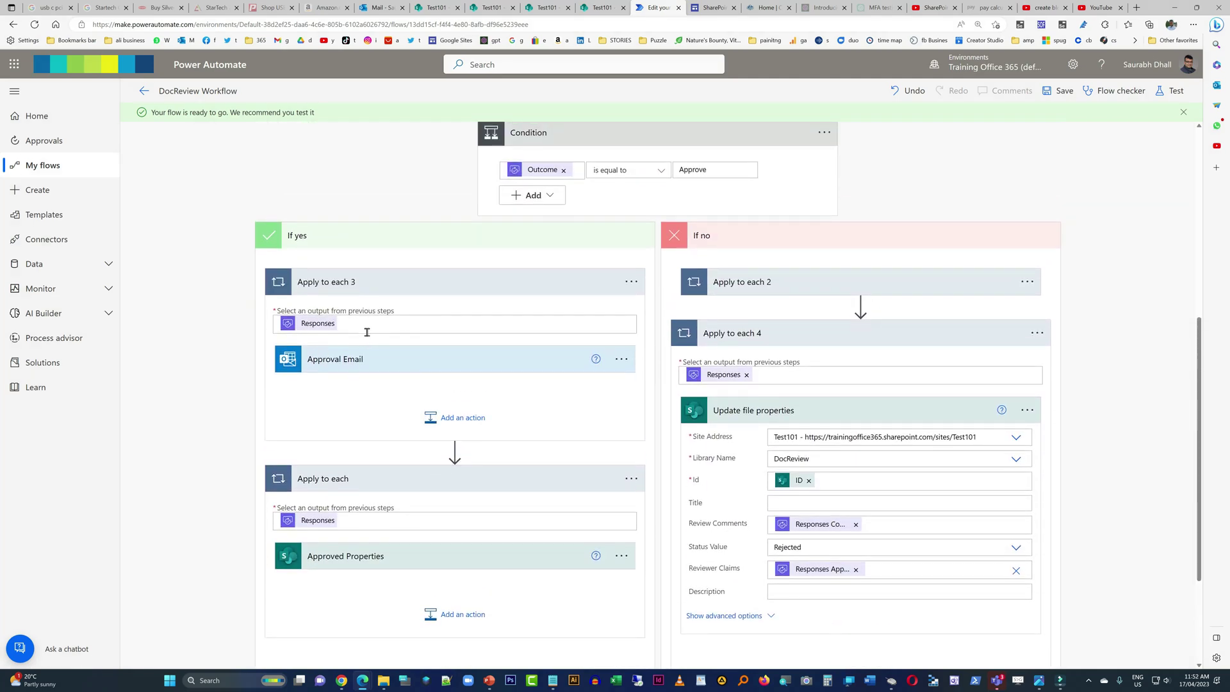
{"action": "left_click", "coordinate": [363, 370]}
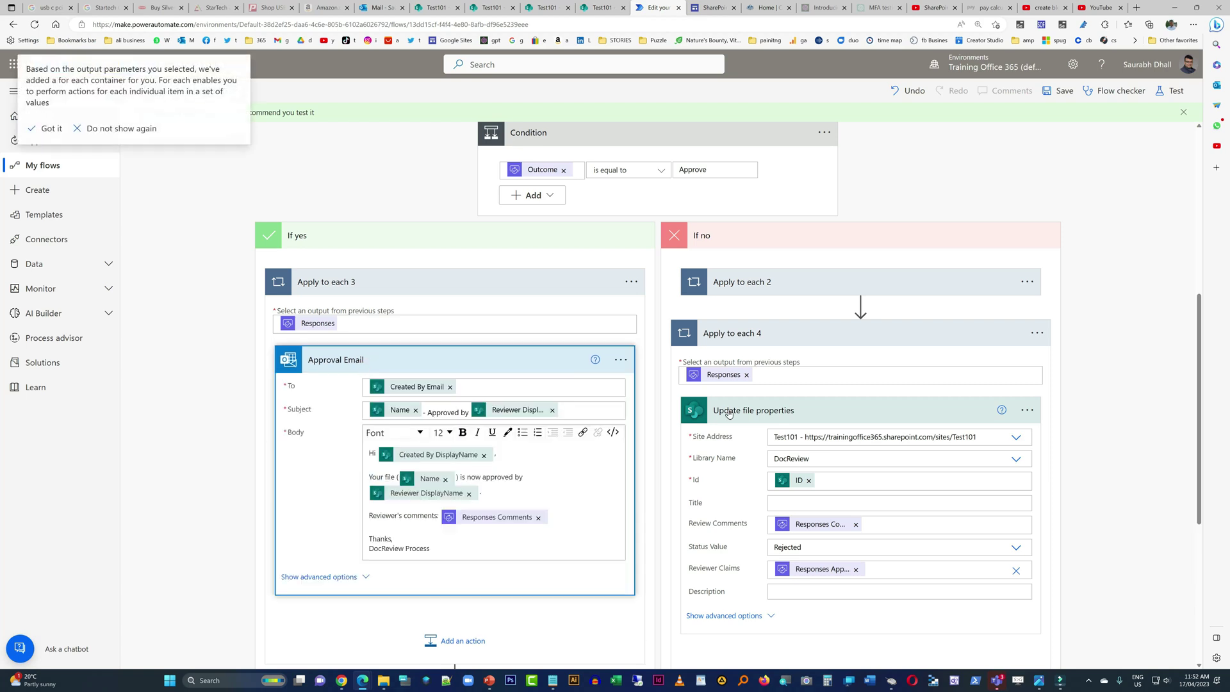
{"action": "left_click", "coordinate": [747, 282]}
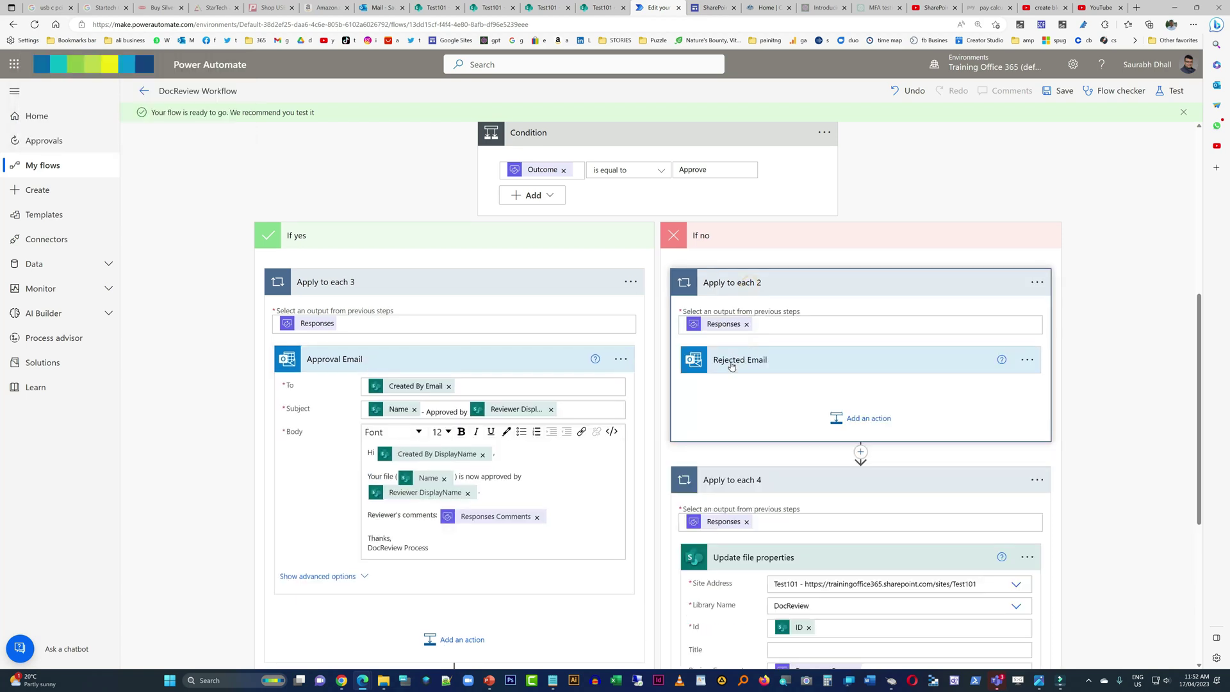
{"action": "left_click", "coordinate": [731, 365]}
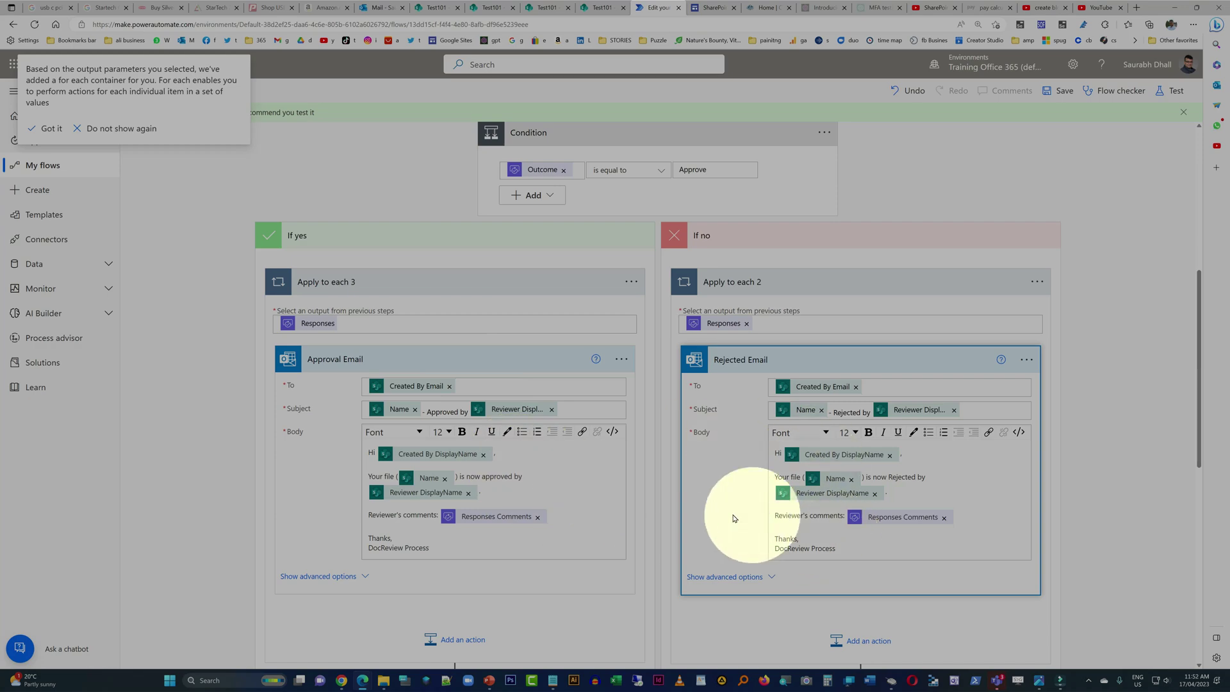
{"action": "left_click", "coordinate": [1113, 419]}
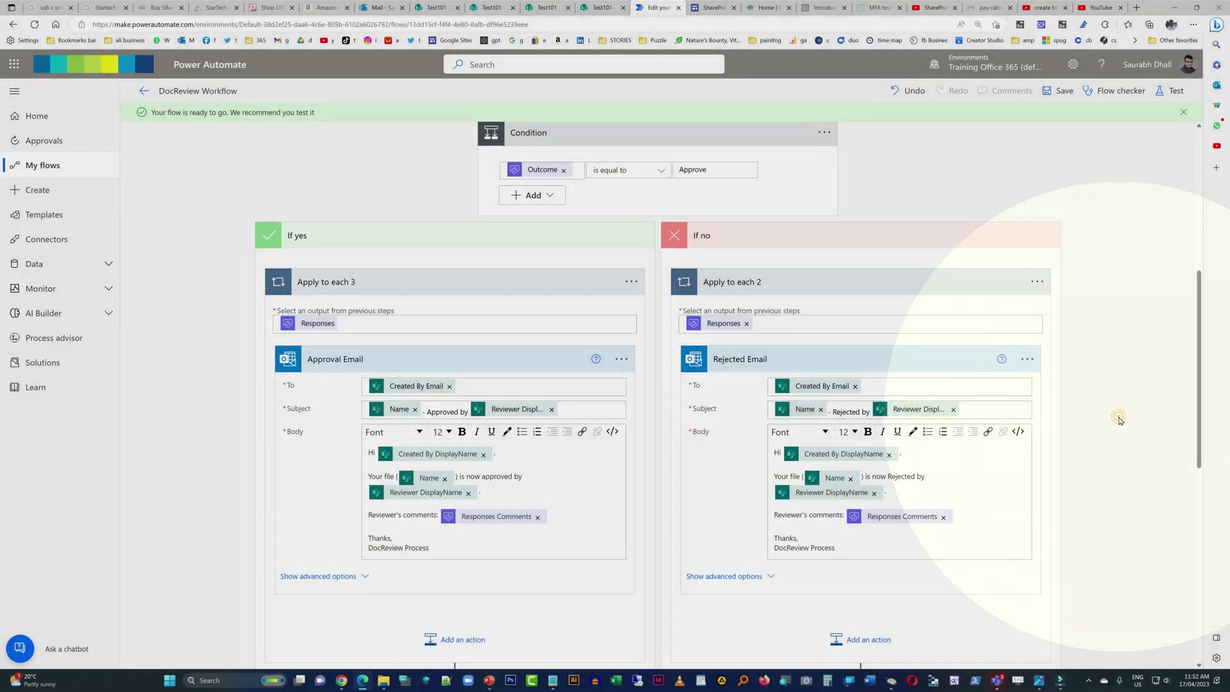
{"action": "scroll", "coordinate": [1101, 492], "scroll_direction": "down", "scroll_amount": 5}
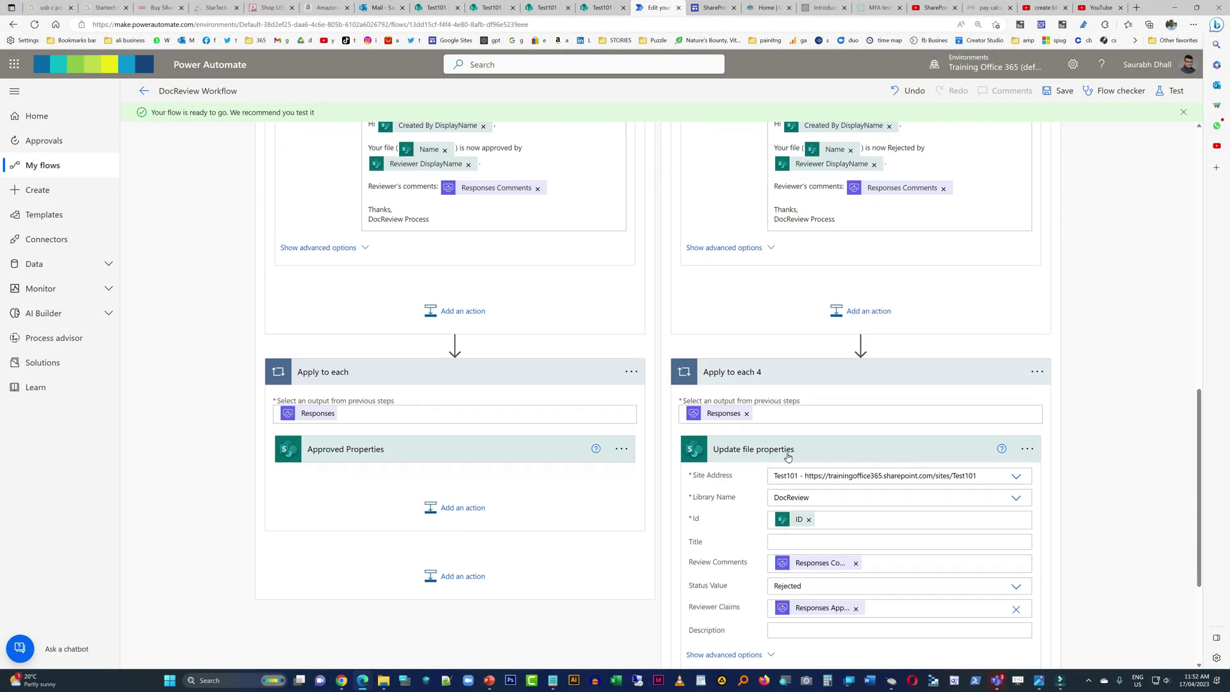
Rename the If no branch's Update file properties action to "Rejected Properties" and save the flow
{"action": "left_click", "coordinate": [451, 458]}
{"action": "scroll", "coordinate": [497, 471], "scroll_direction": "down", "scroll_amount": 3}
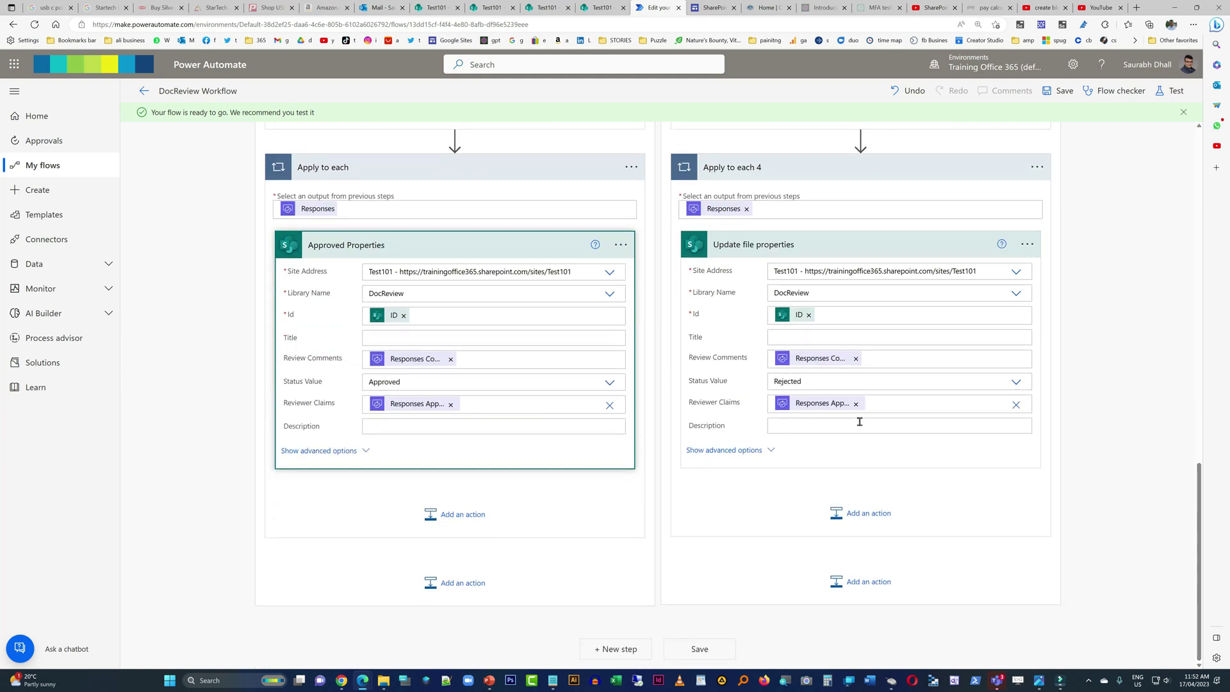
{"action": "left_click", "coordinate": [1145, 343]}
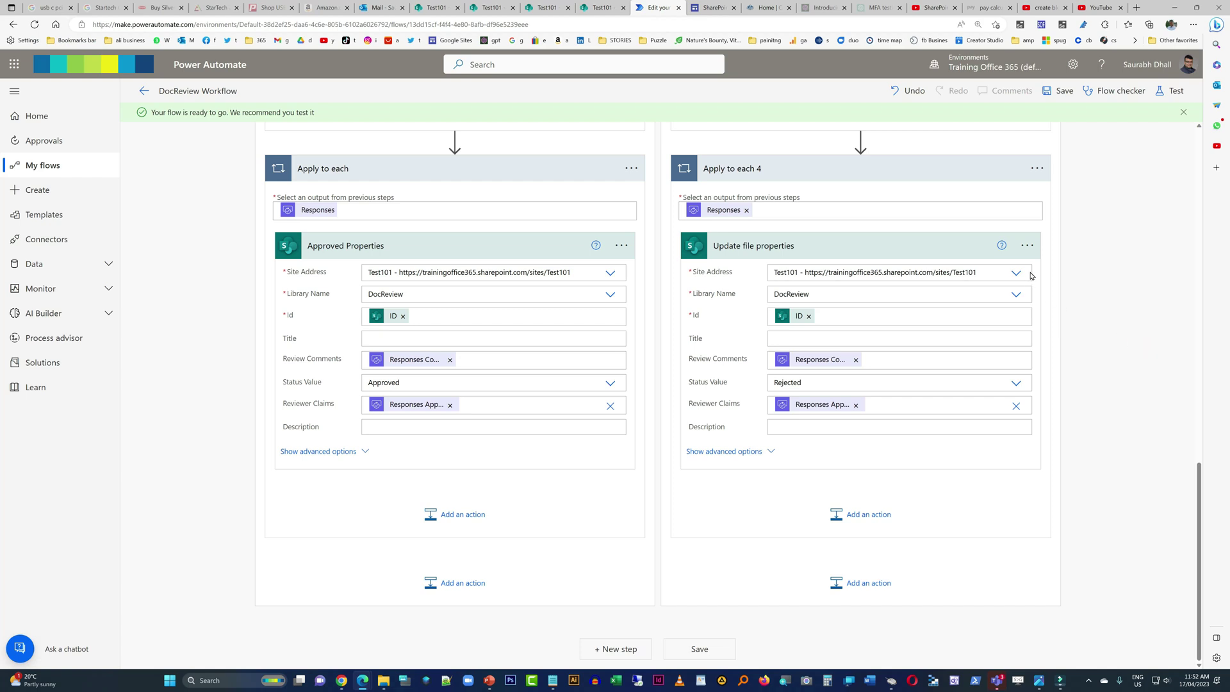
{"action": "left_click", "coordinate": [1034, 246]}
{"action": "left_click", "coordinate": [1089, 265]}
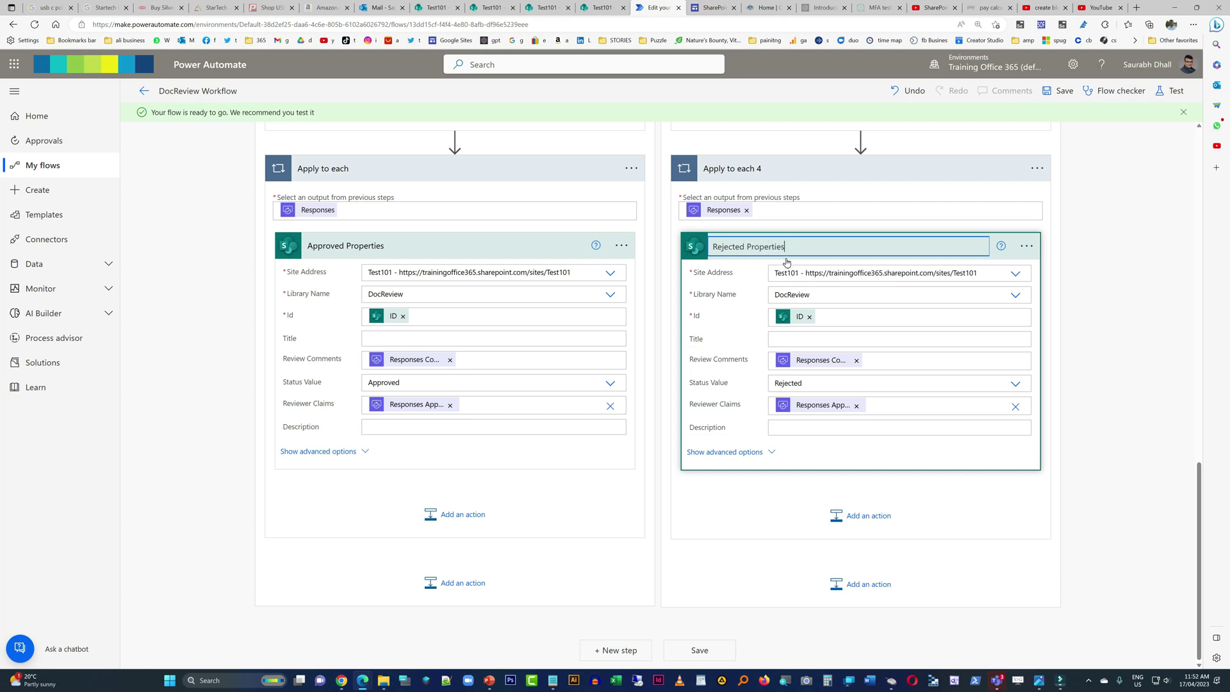
{"action": "left_click", "coordinate": [1101, 210]}
{"action": "scroll", "coordinate": [1095, 269], "scroll_direction": "up", "scroll_amount": 15}
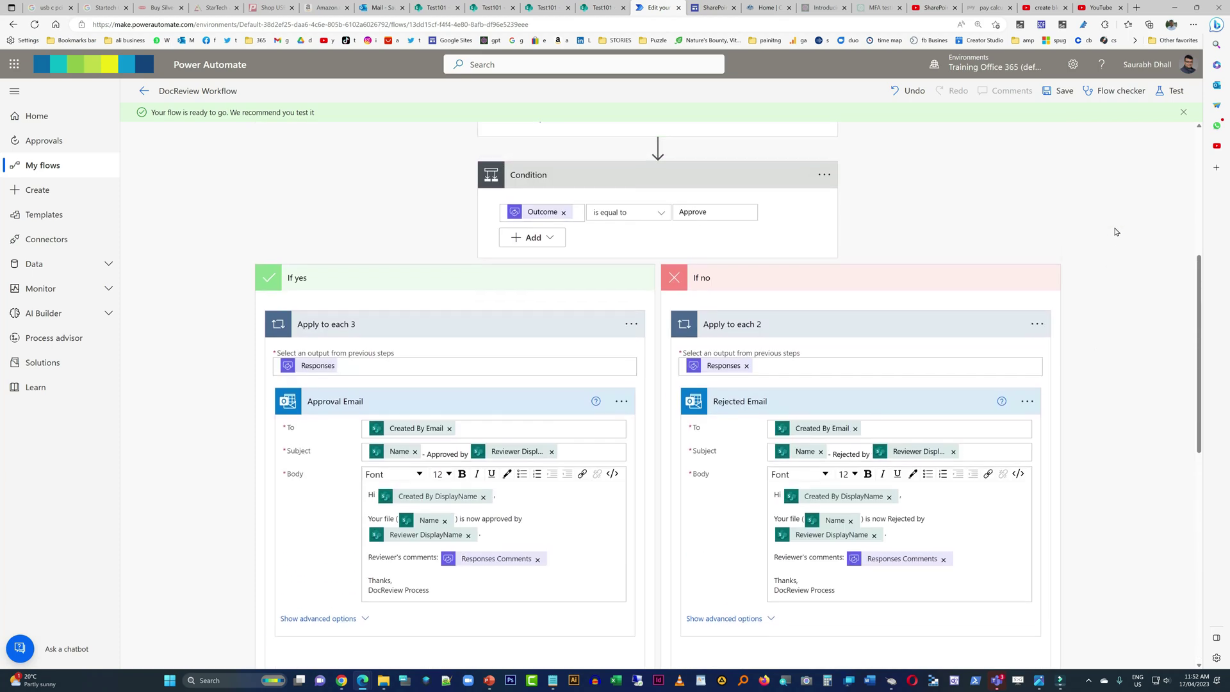
{"action": "left_click", "coordinate": [1052, 96]}
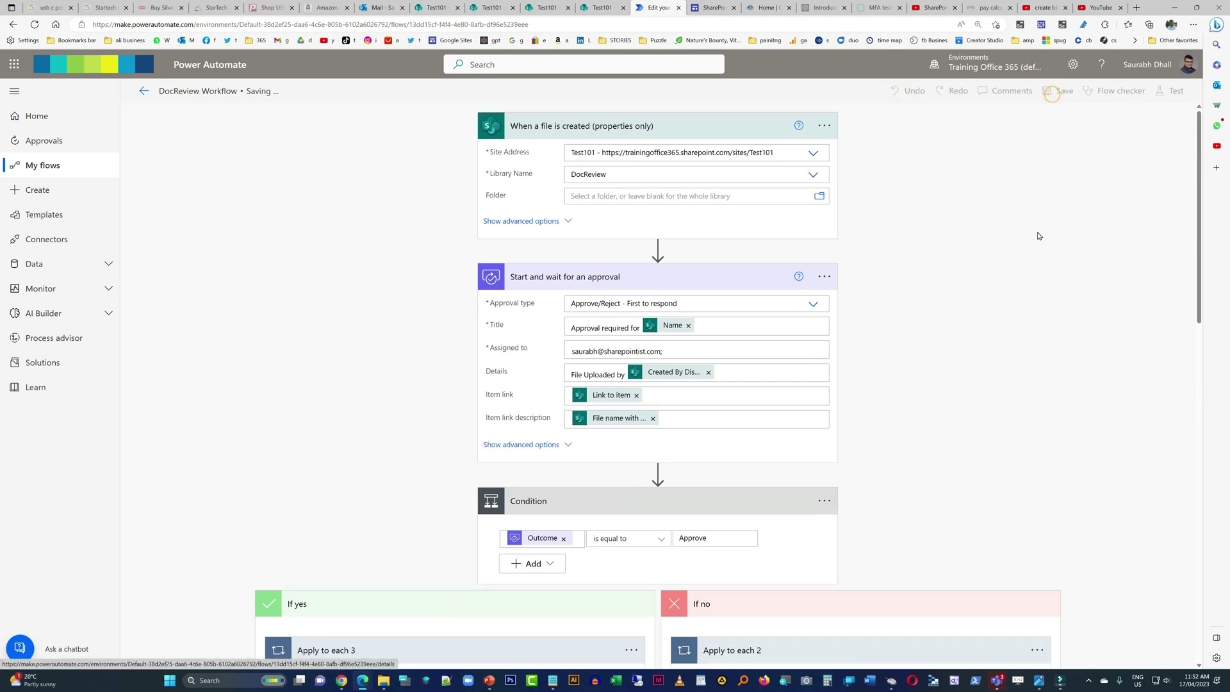
Switch to SharePoint and upload CoverNote.pdf to the DocReview library
{"action": "left_click", "coordinate": [595, 9]}
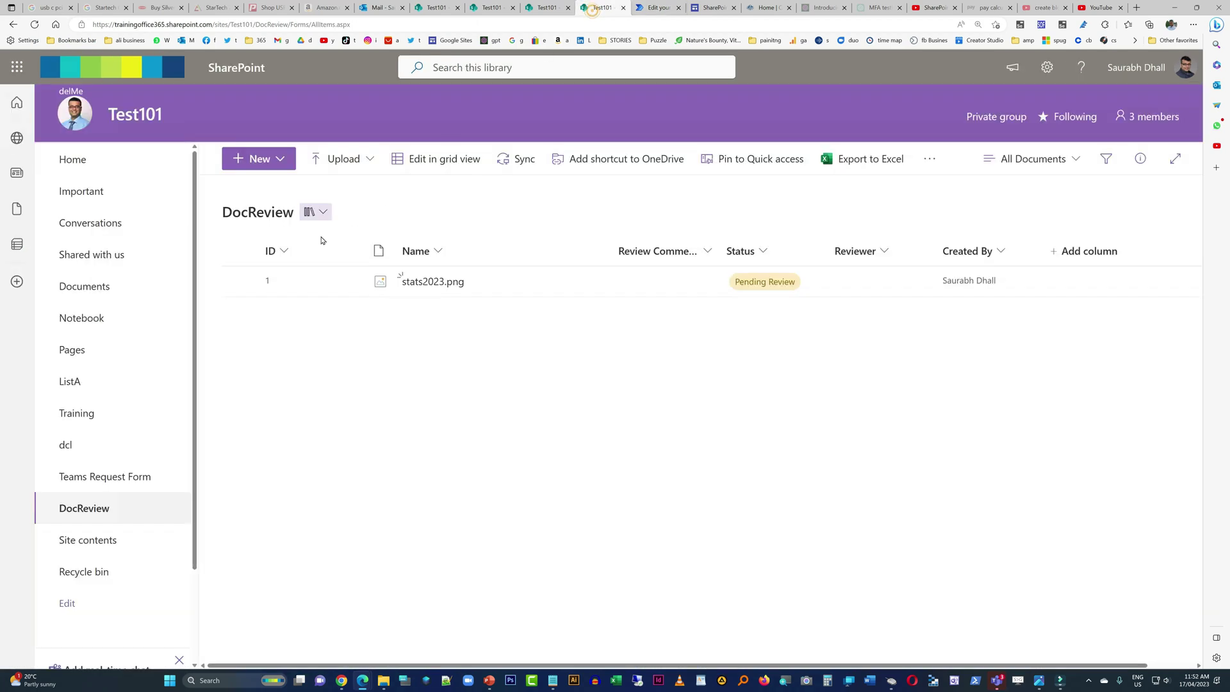
{"action": "left_click", "coordinate": [340, 160]}
{"action": "left_click", "coordinate": [341, 185]}
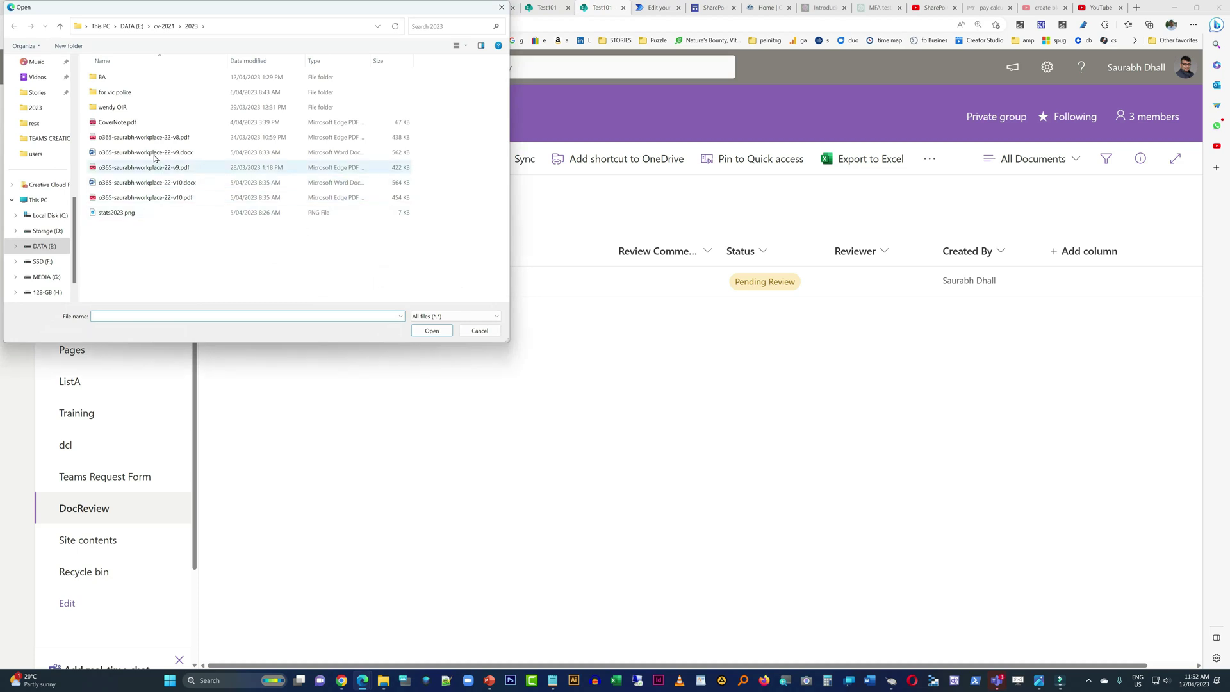
{"action": "left_click", "coordinate": [136, 124]}
{"action": "double_click", "coordinate": [138, 126]}
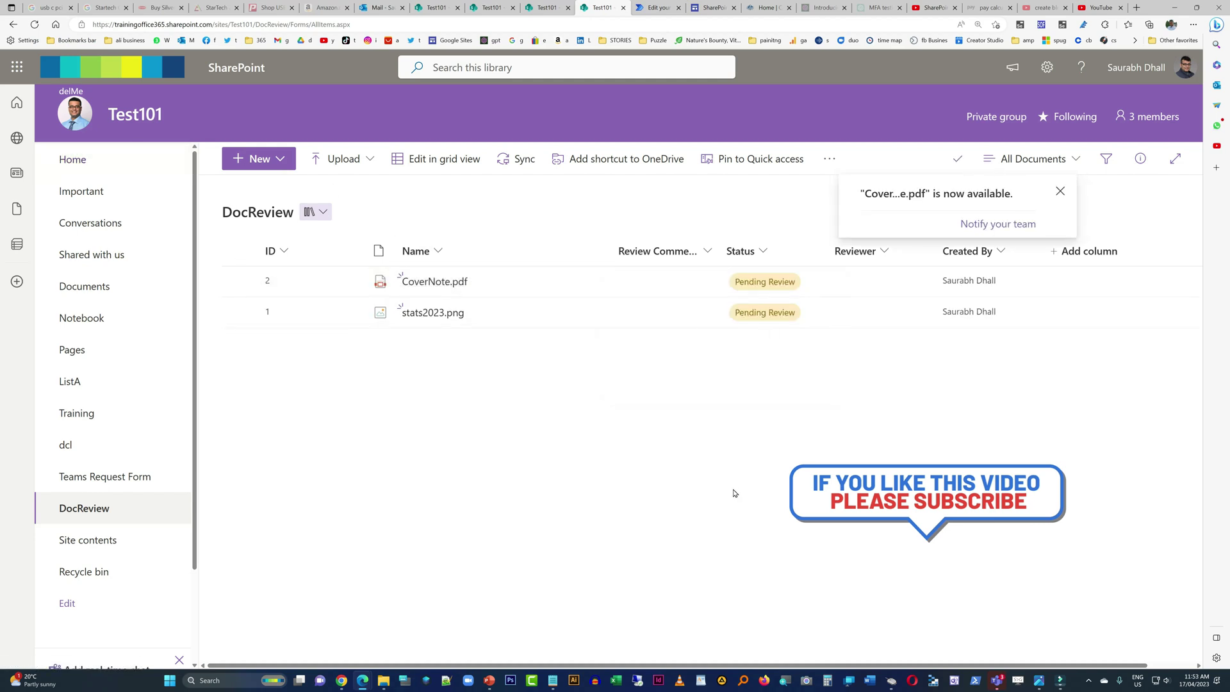
{"action": "right_click", "coordinate": [879, 387]}
{"action": "left_click", "coordinate": [730, 439]}
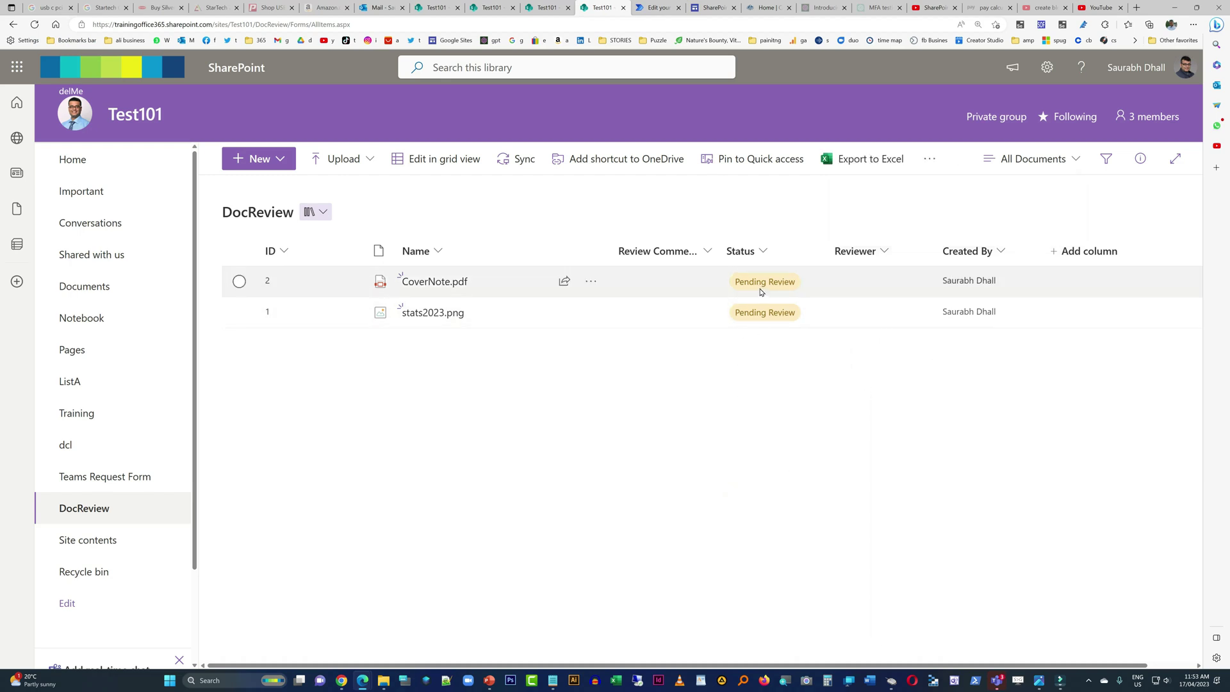
Return to the DocReview Workflow details page in Power Automate and refresh the run history to look for the new run
{"action": "left_click", "coordinate": [659, 7]}
{"action": "left_click", "coordinate": [141, 93]}
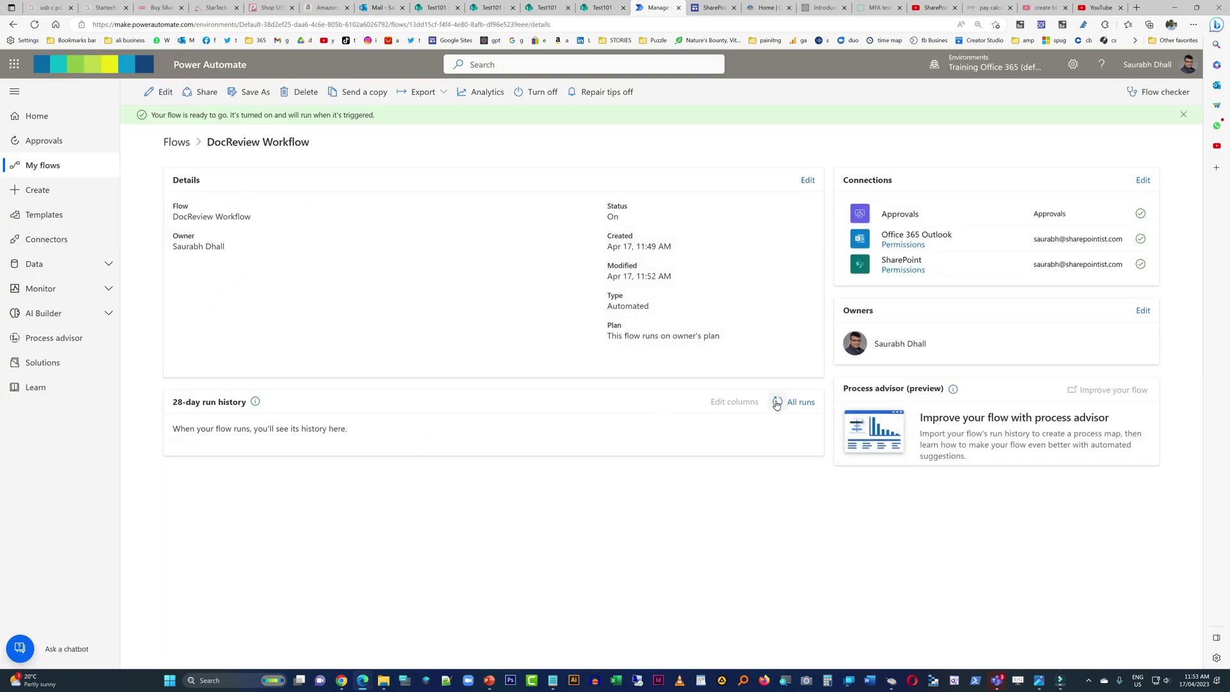
{"action": "left_click", "coordinate": [776, 404]}
{"action": "left_click", "coordinate": [778, 406]}
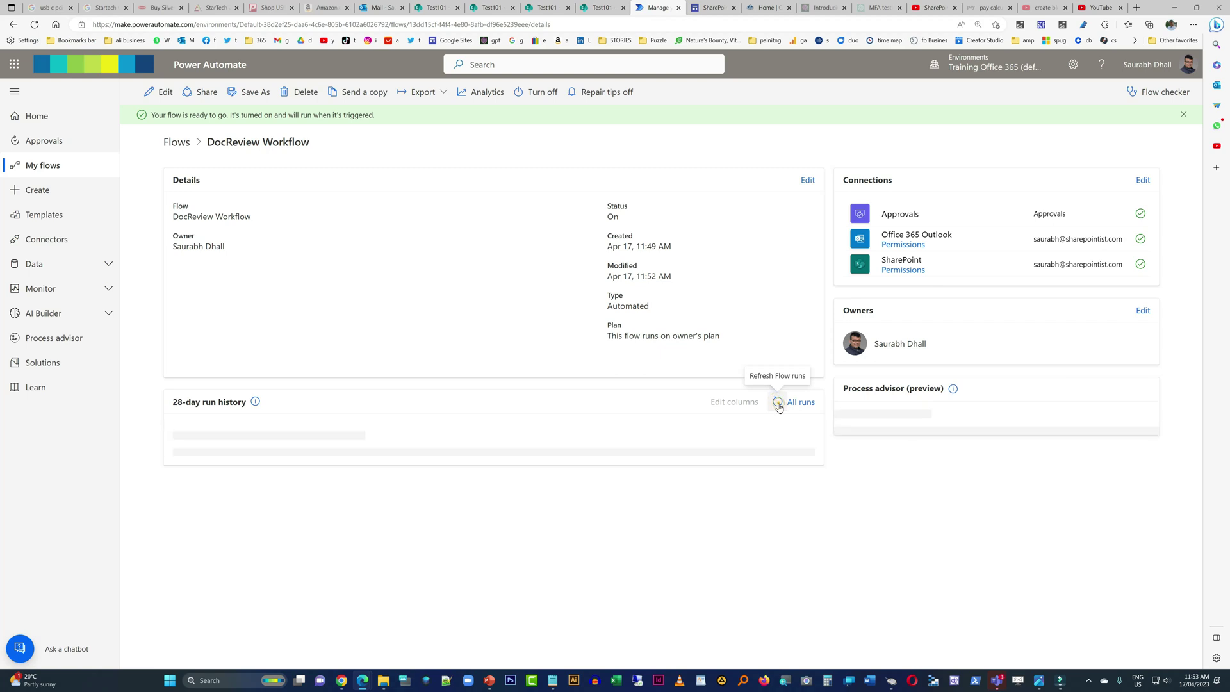
{"action": "left_click", "coordinate": [776, 404]}
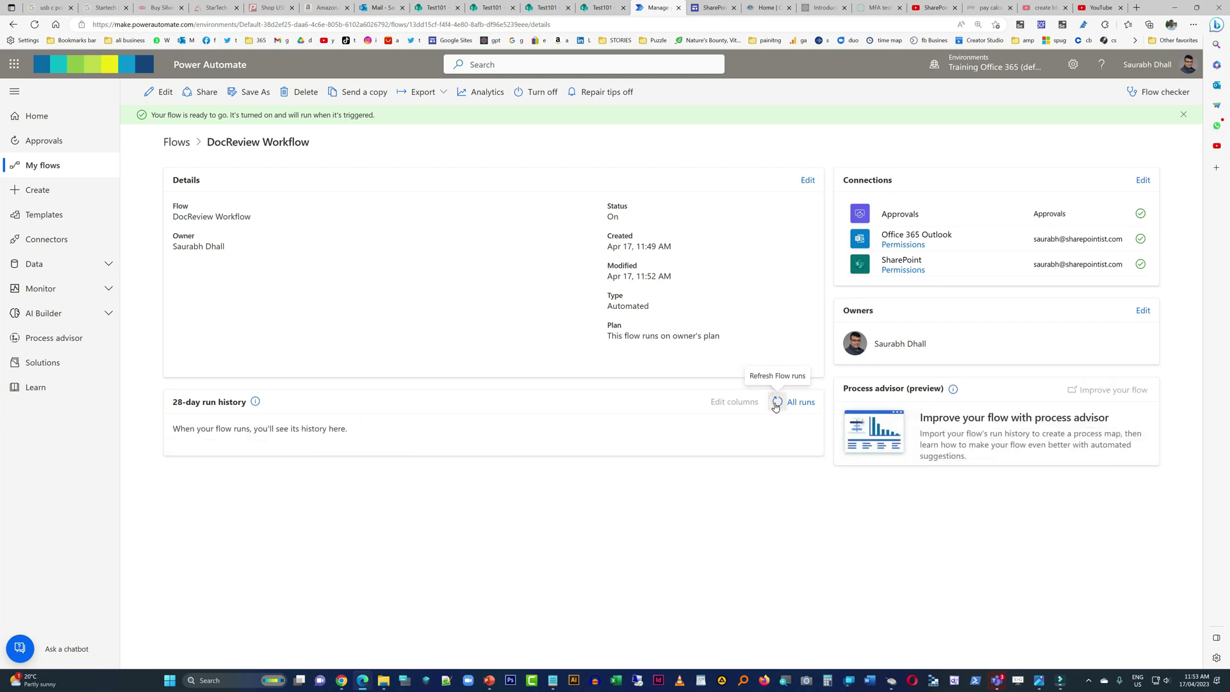
{"action": "left_click", "coordinate": [773, 404]}
{"action": "left_click", "coordinate": [773, 404]}
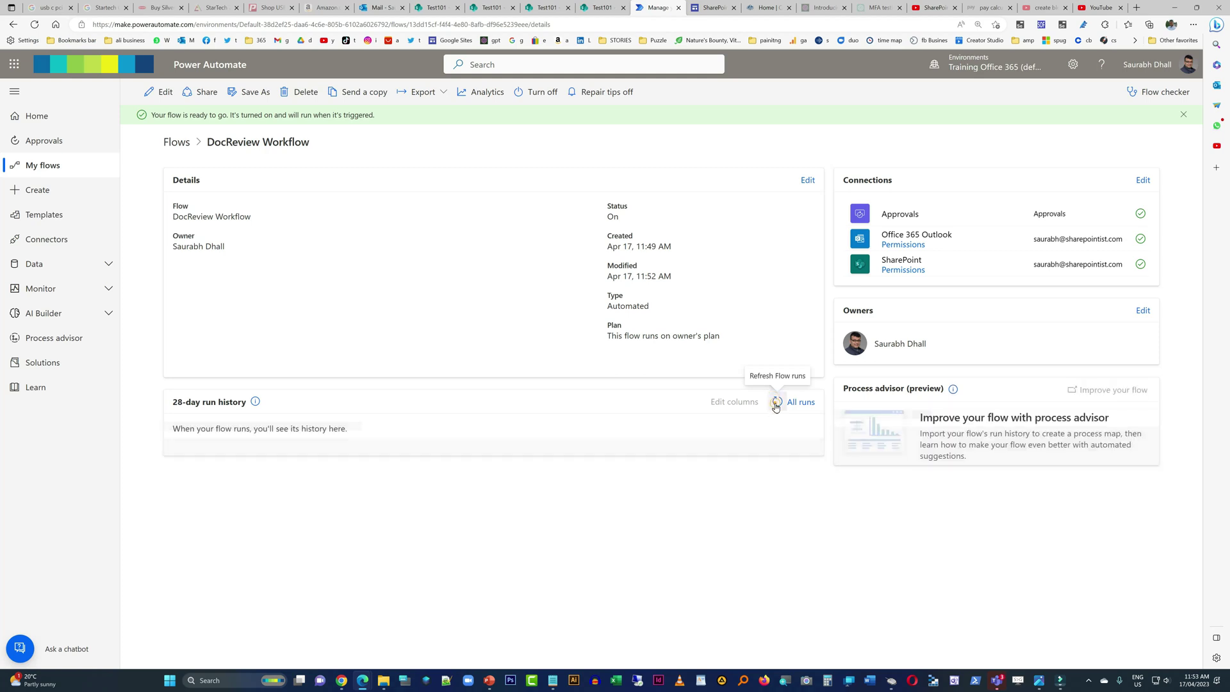
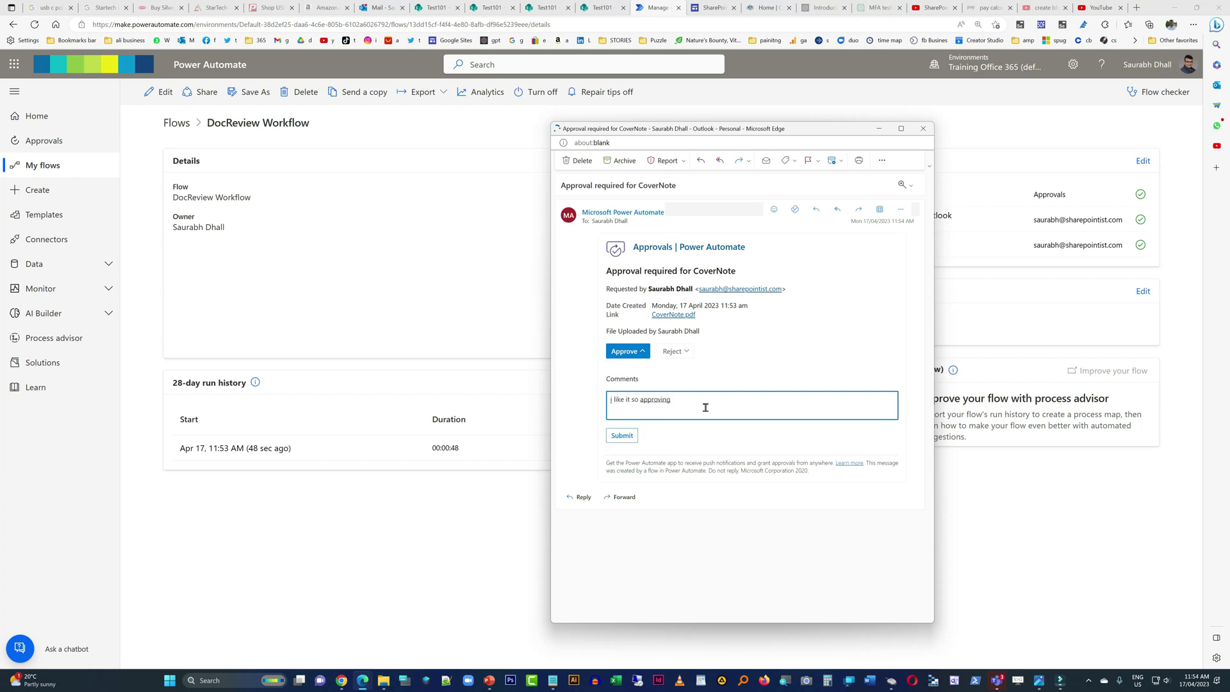
Submit the approval for CoverNote from the request email with the comment "i like it so approving"
{"action": "scroll", "coordinate": [716, 401], "scroll_direction": "up", "scroll_amount": 3}
{"action": "scroll", "coordinate": [794, 384], "scroll_direction": "up", "scroll_amount": 3}
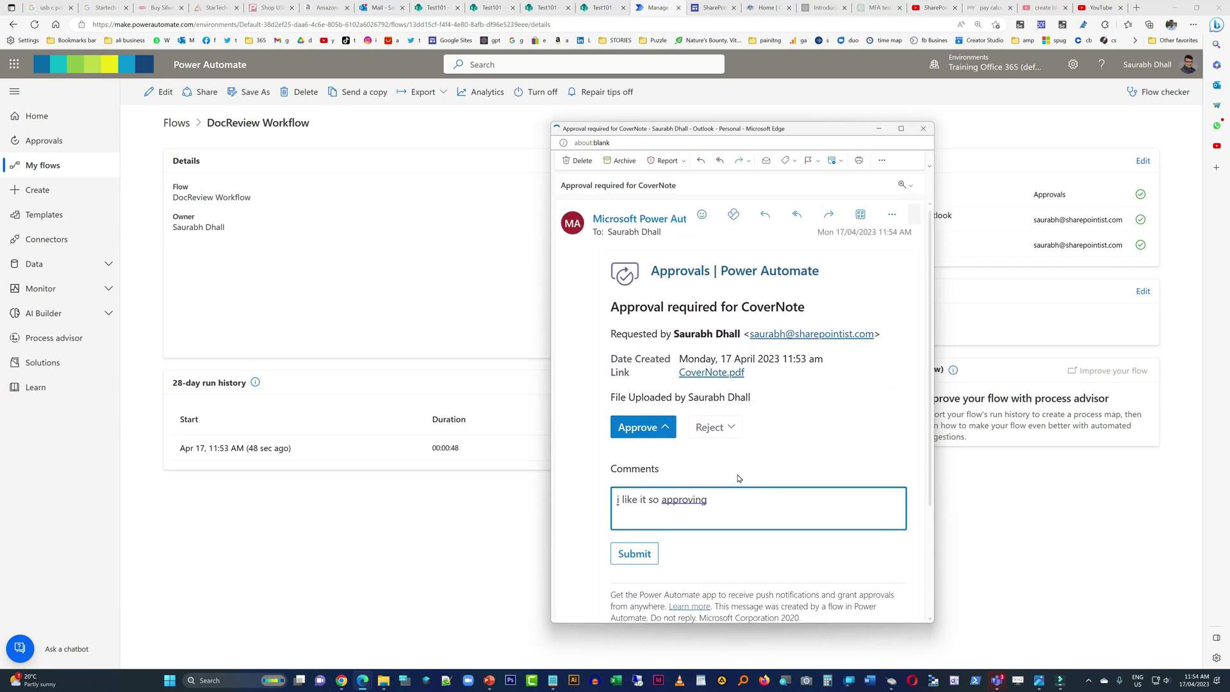
{"action": "left_click", "coordinate": [652, 556]}
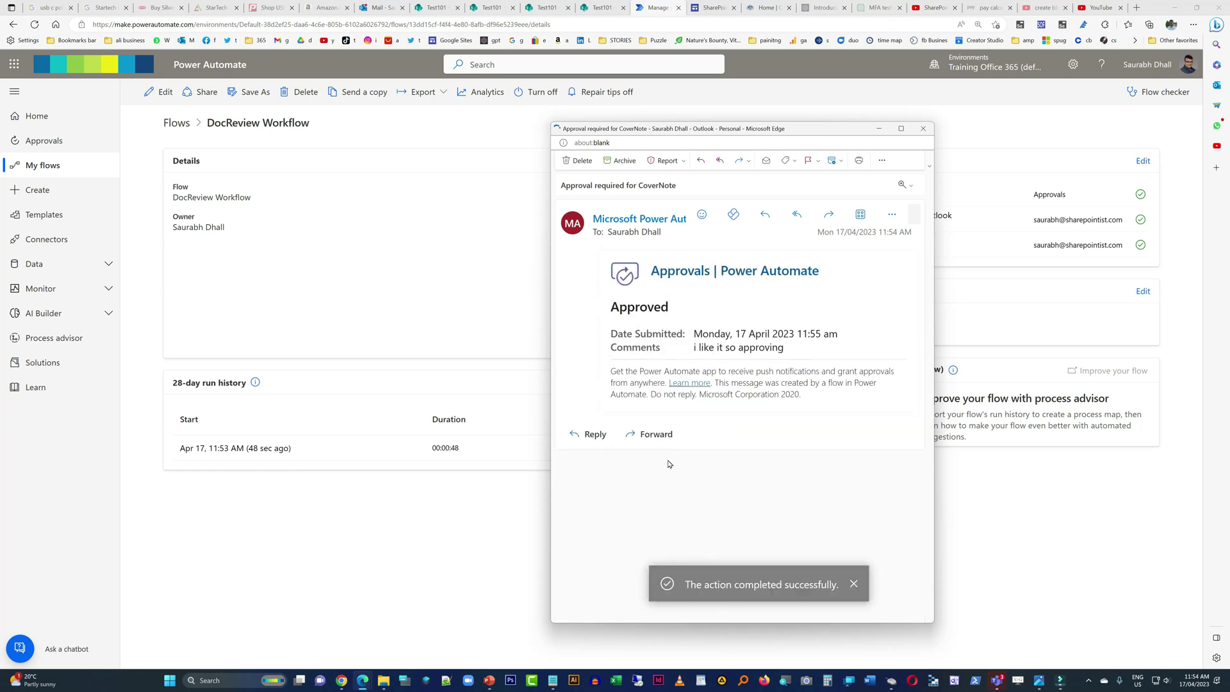
{"action": "left_click", "coordinate": [853, 584]}
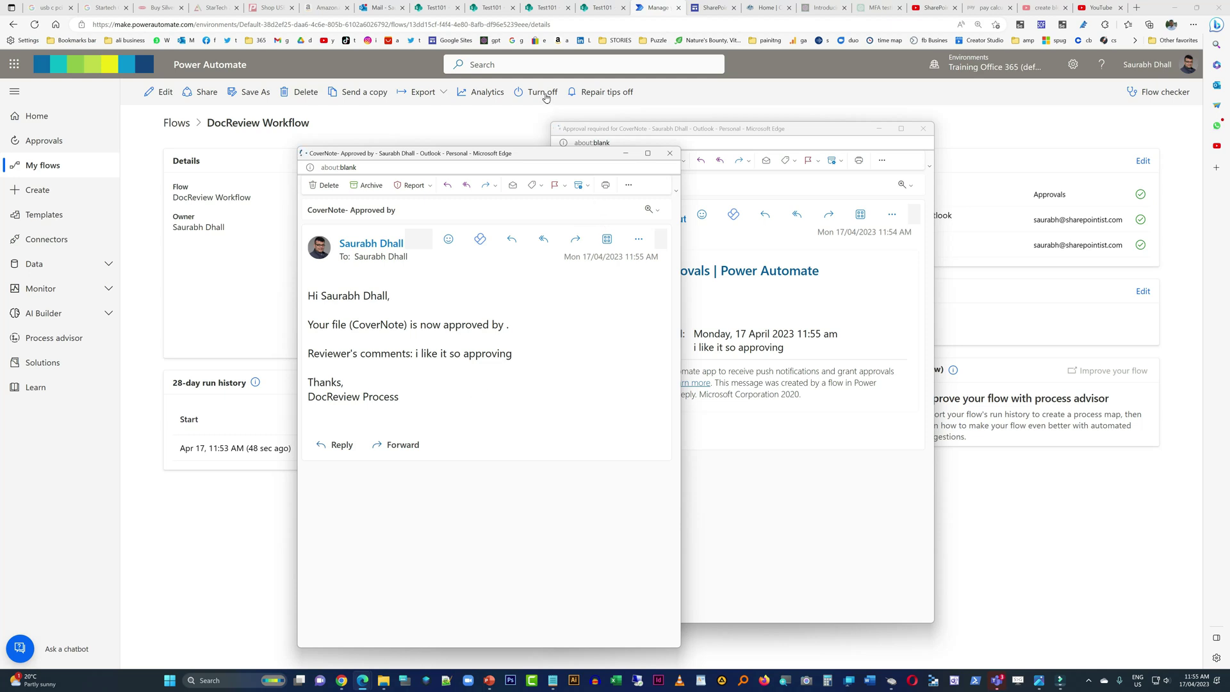
Switch to the DocReview library in SharePoint and refresh it to check CoverNote.pdf's review comments, status and reviewer
{"action": "left_click", "coordinate": [436, 8]}
{"action": "right_click", "coordinate": [439, 433]}
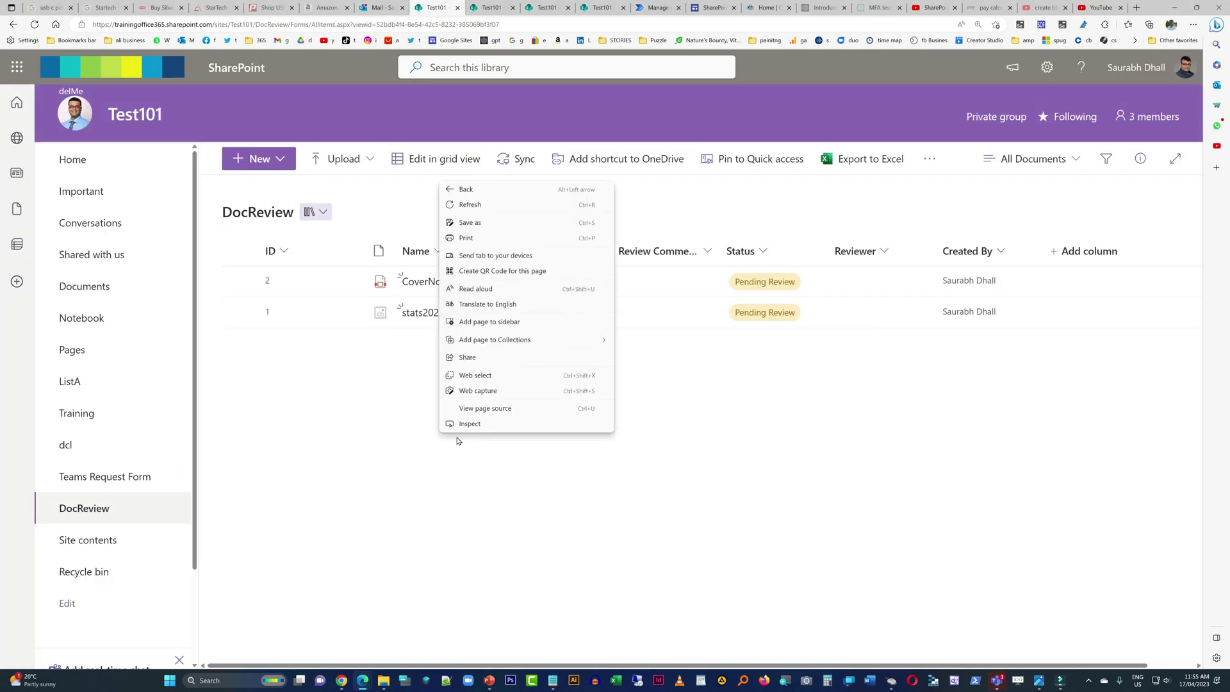
{"action": "left_click", "coordinate": [801, 497]}
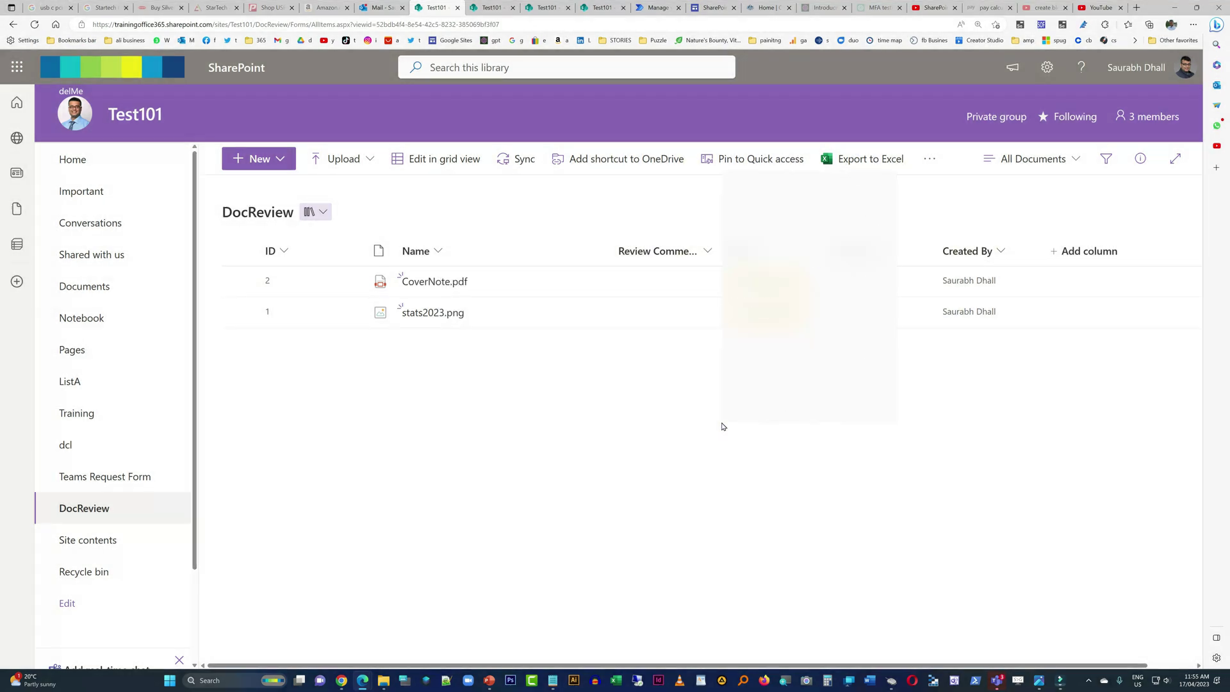
{"action": "right_click", "coordinate": [720, 428]}
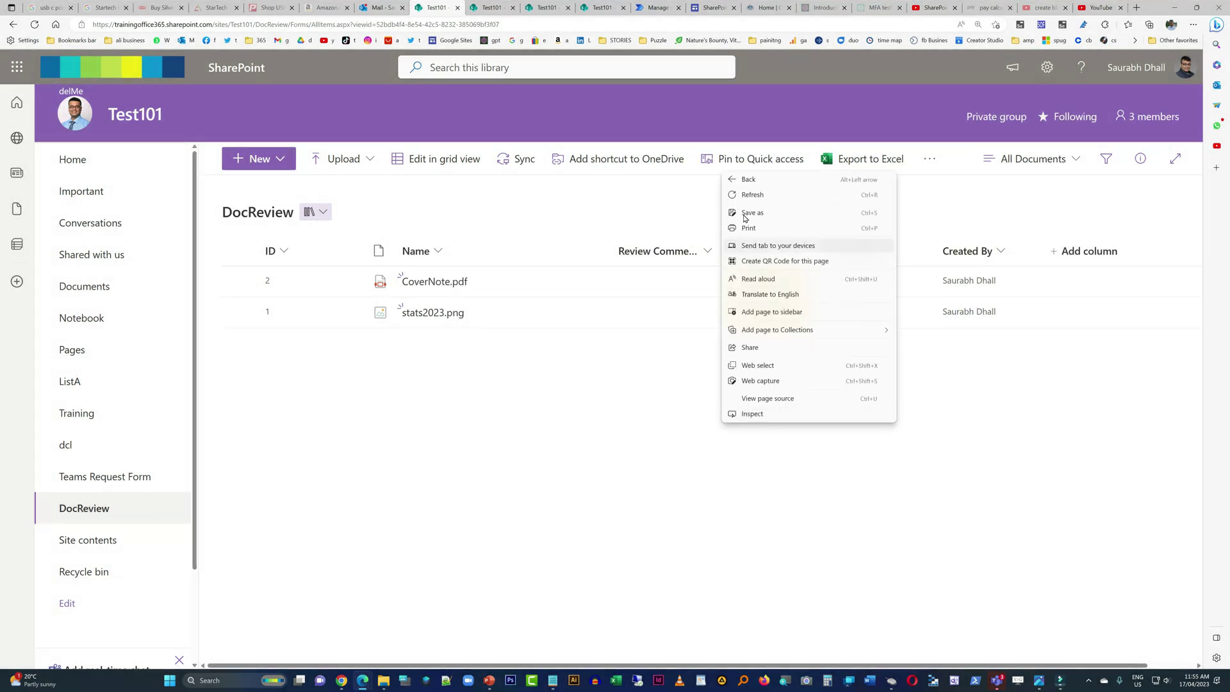
{"action": "left_click", "coordinate": [749, 192]}
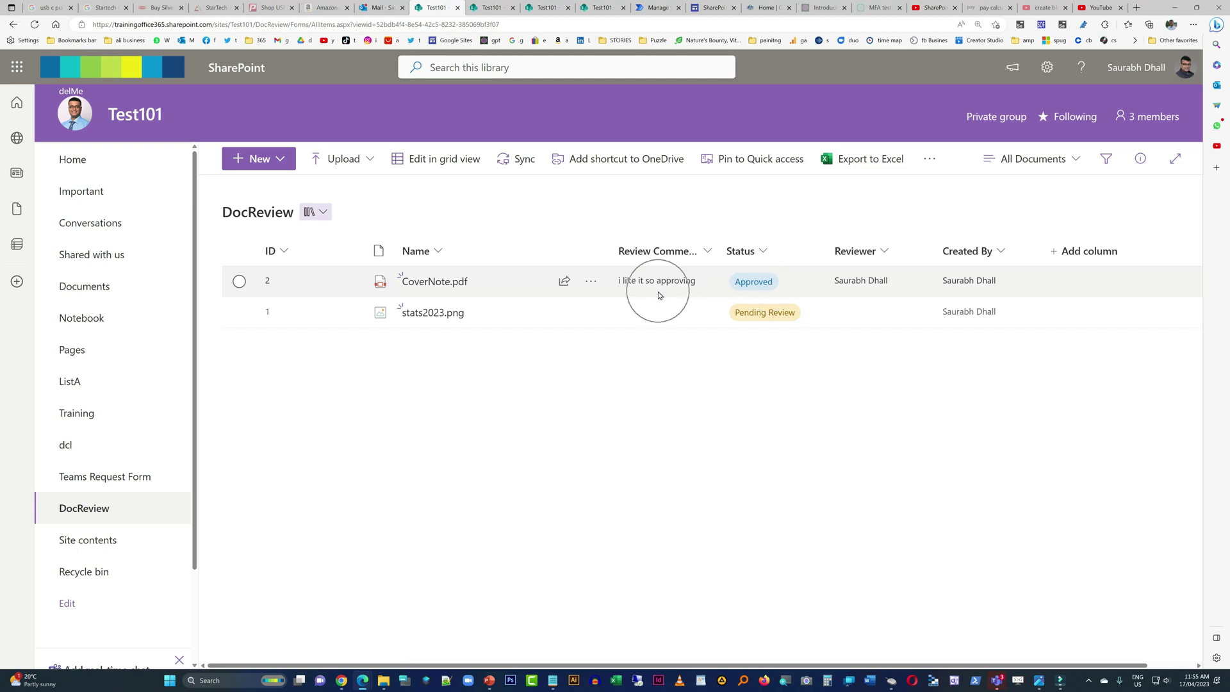
{"action": "left_click", "coordinate": [340, 159]}
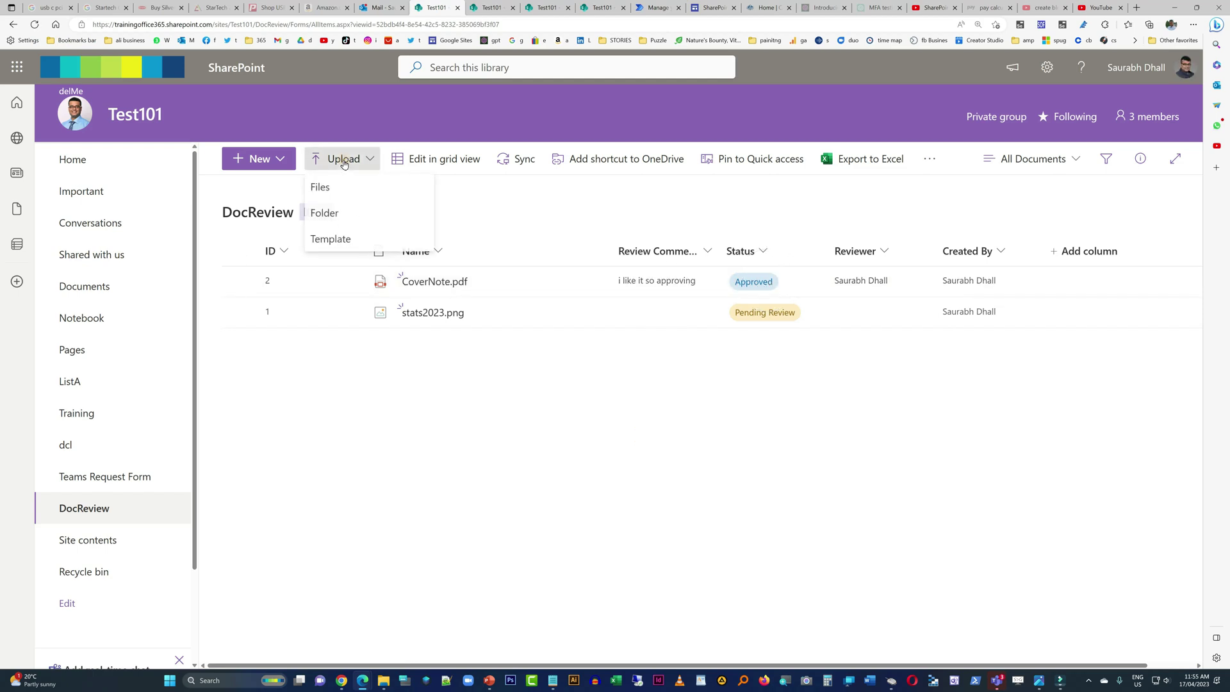
{"action": "left_click", "coordinate": [349, 184]}
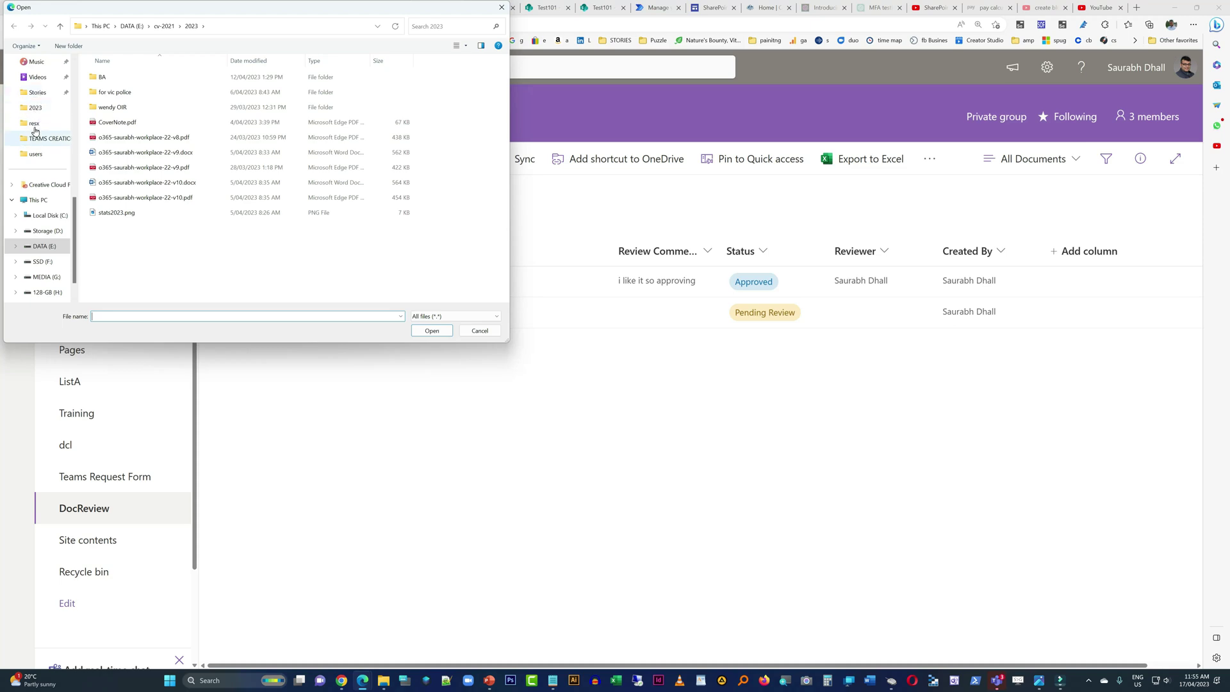
{"action": "left_click", "coordinate": [33, 123]}
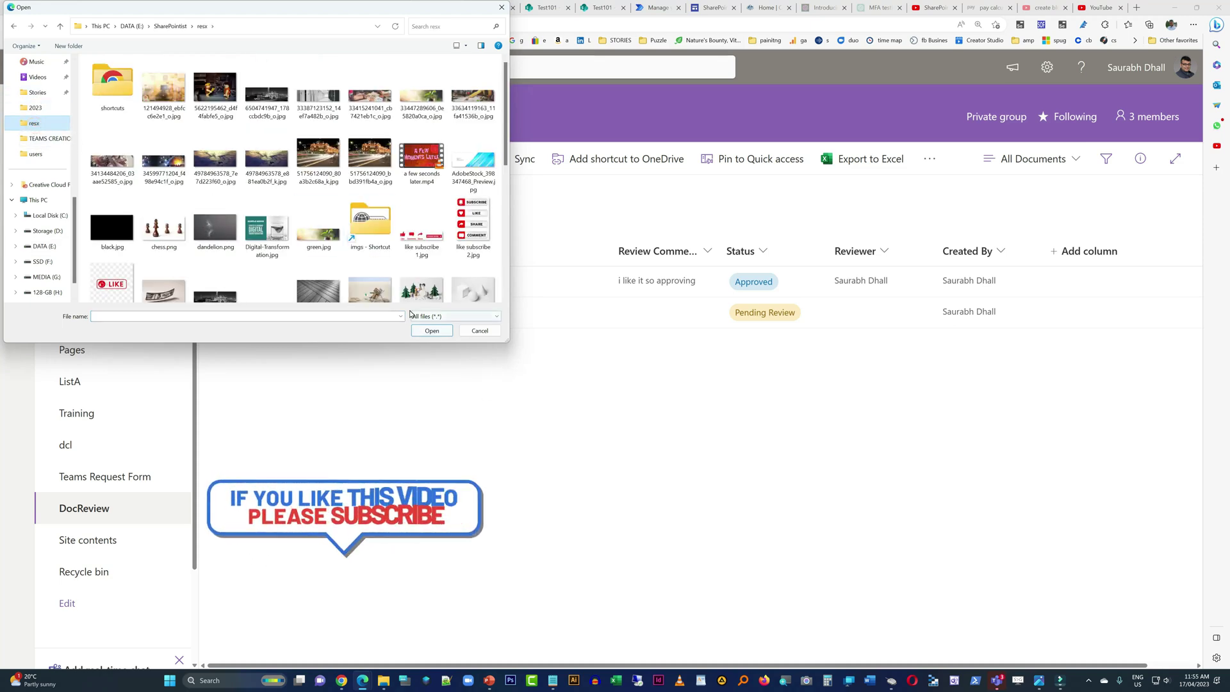
{"action": "left_click", "coordinate": [480, 330]}
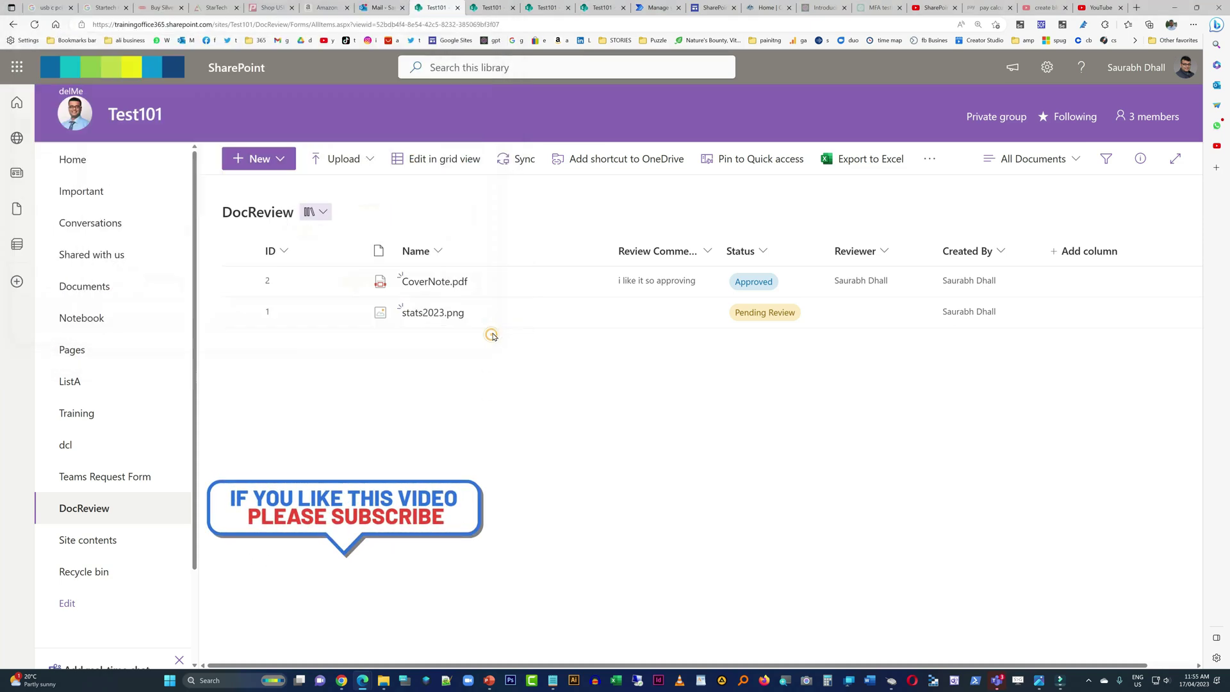
Upload Digital-Transformation.jpg to the DocReview library
{"action": "left_click", "coordinate": [362, 159]}
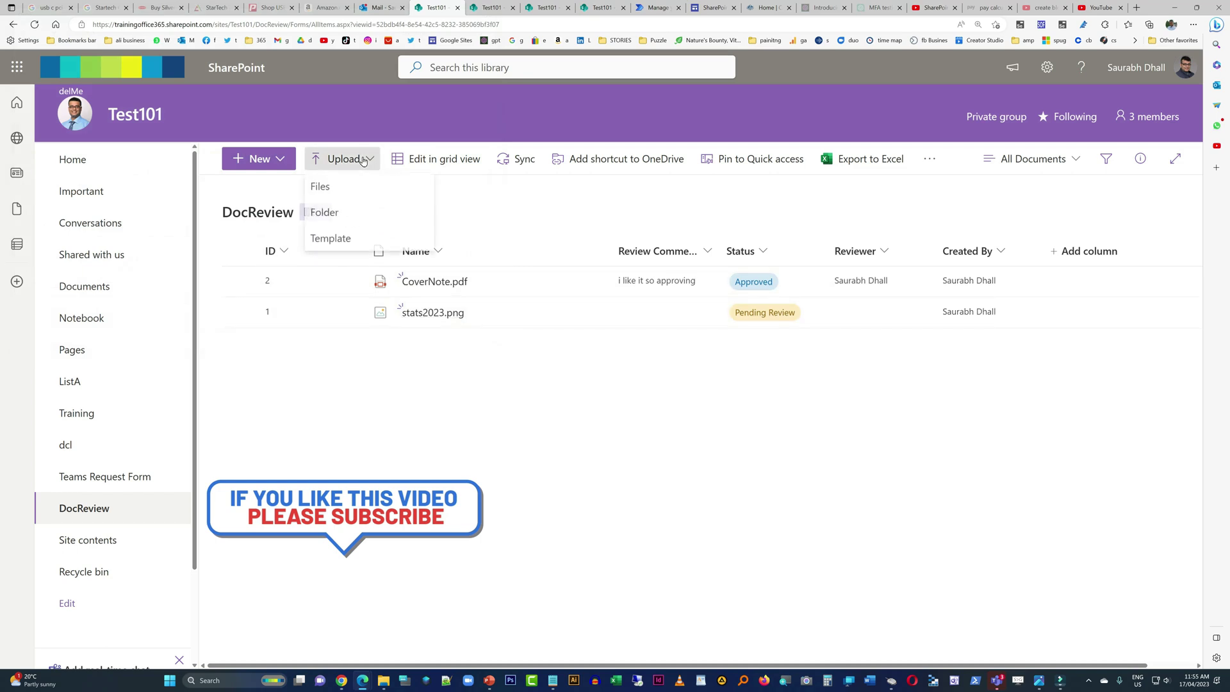
{"action": "left_click", "coordinate": [322, 185]}
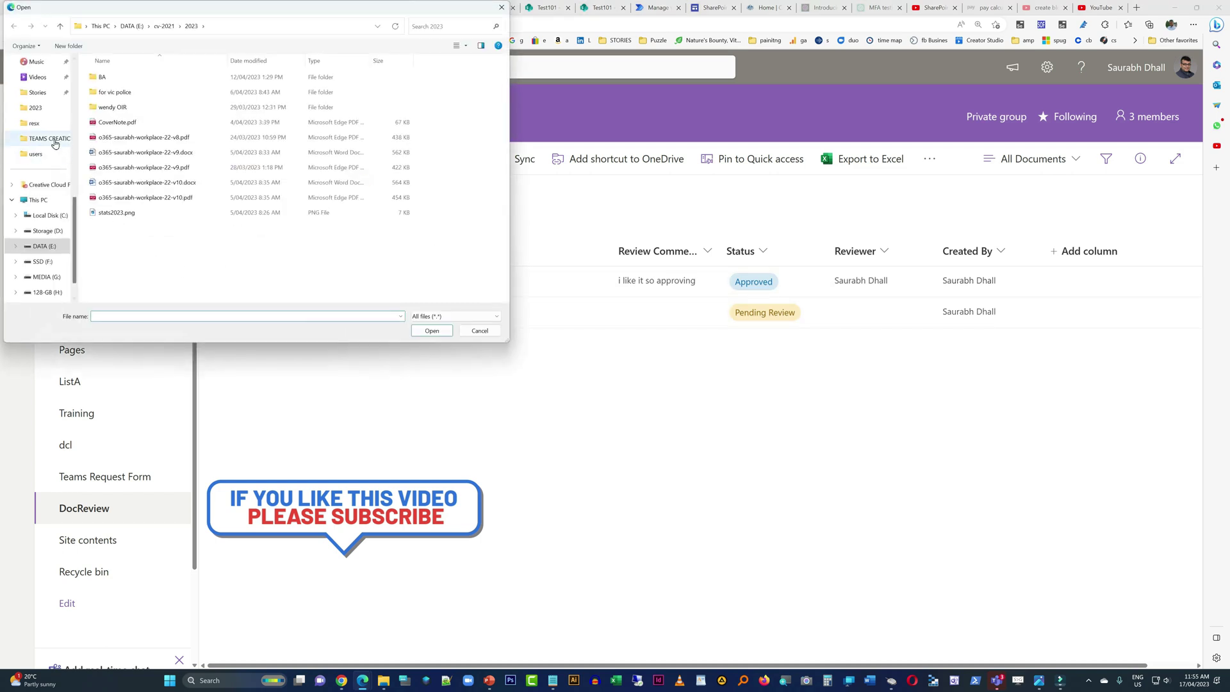
{"action": "left_click", "coordinate": [40, 122]}
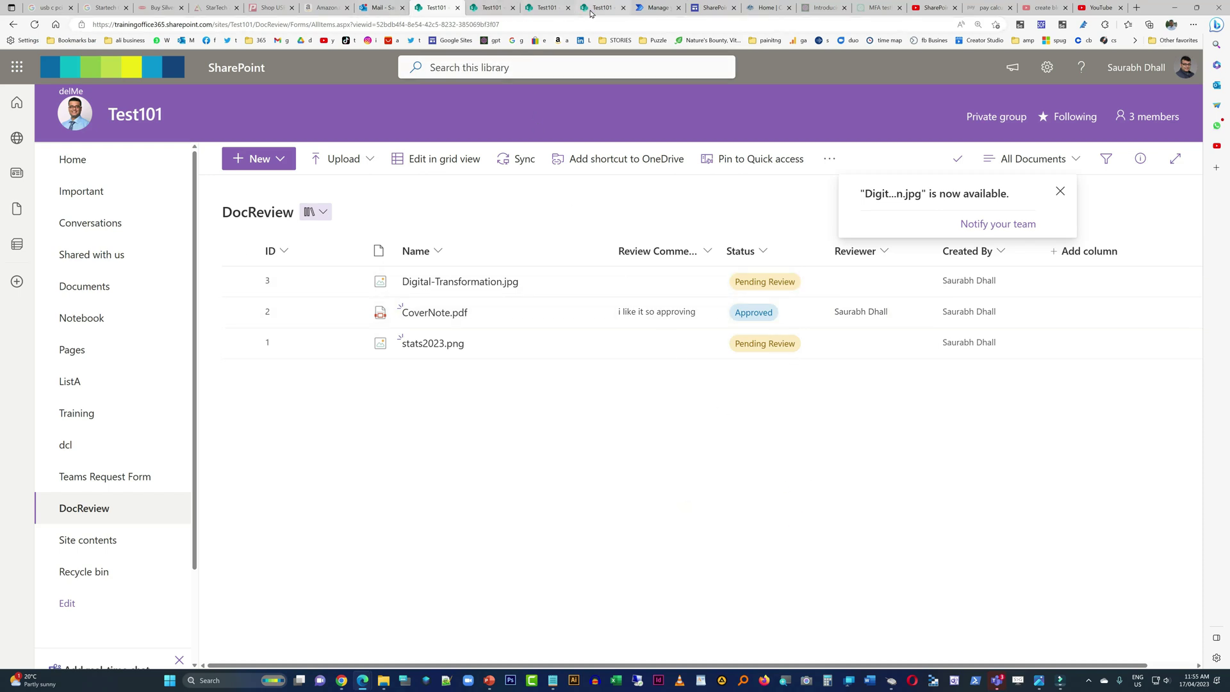
Switch to Power Automate and add the ID column to the DocReview Workflow run history
{"action": "left_click", "coordinate": [655, 7]}
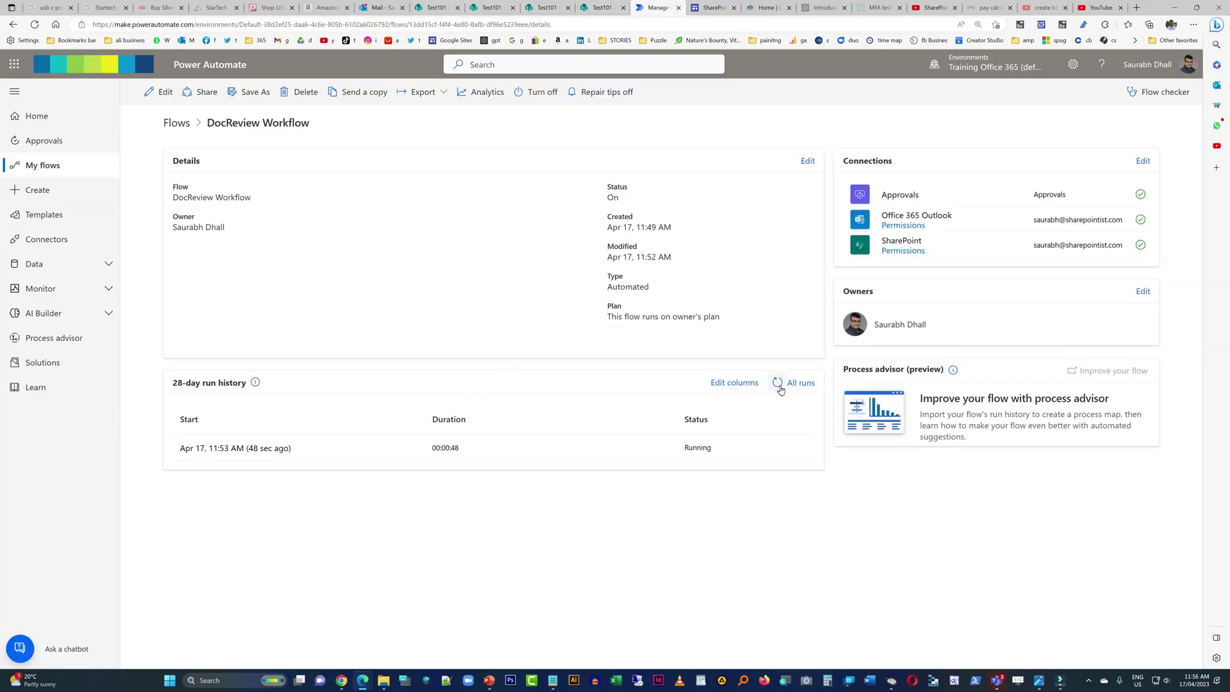
{"action": "left_click", "coordinate": [738, 384]}
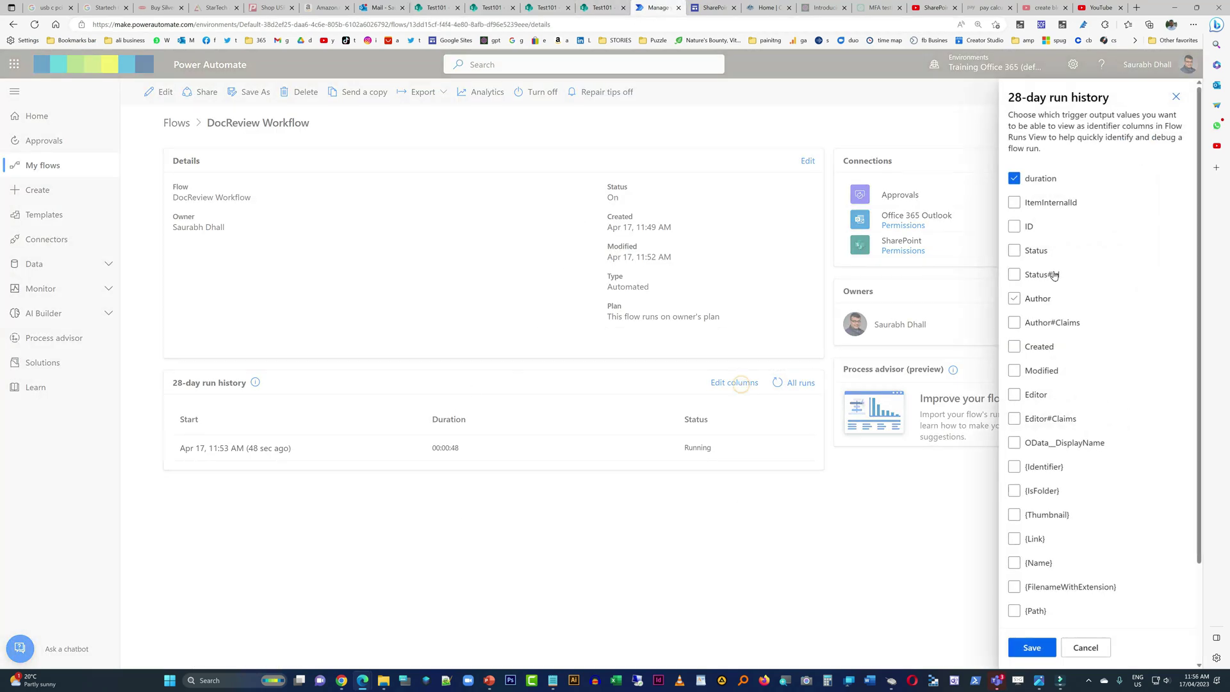
{"action": "left_click", "coordinate": [1014, 226]}
{"action": "left_click", "coordinate": [1032, 646]}
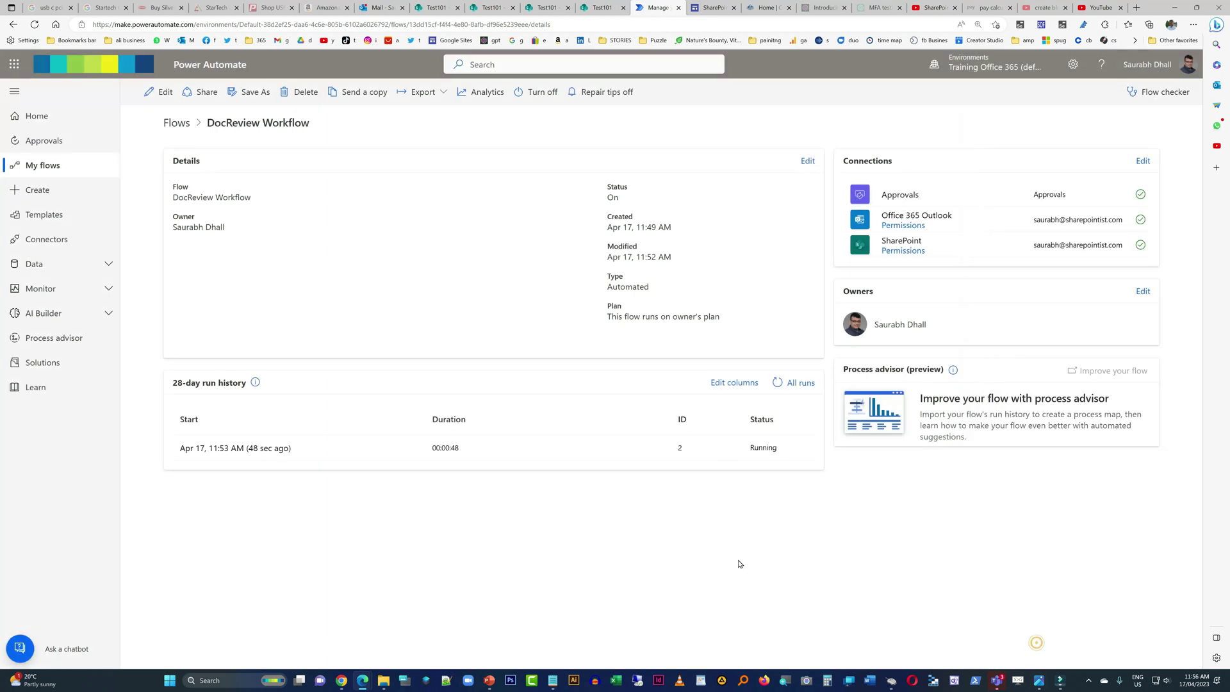
Refresh the run history and compare its run IDs with Digital-Transformation.jpg's ID in the SharePoint library
{"action": "left_click", "coordinate": [778, 383]}
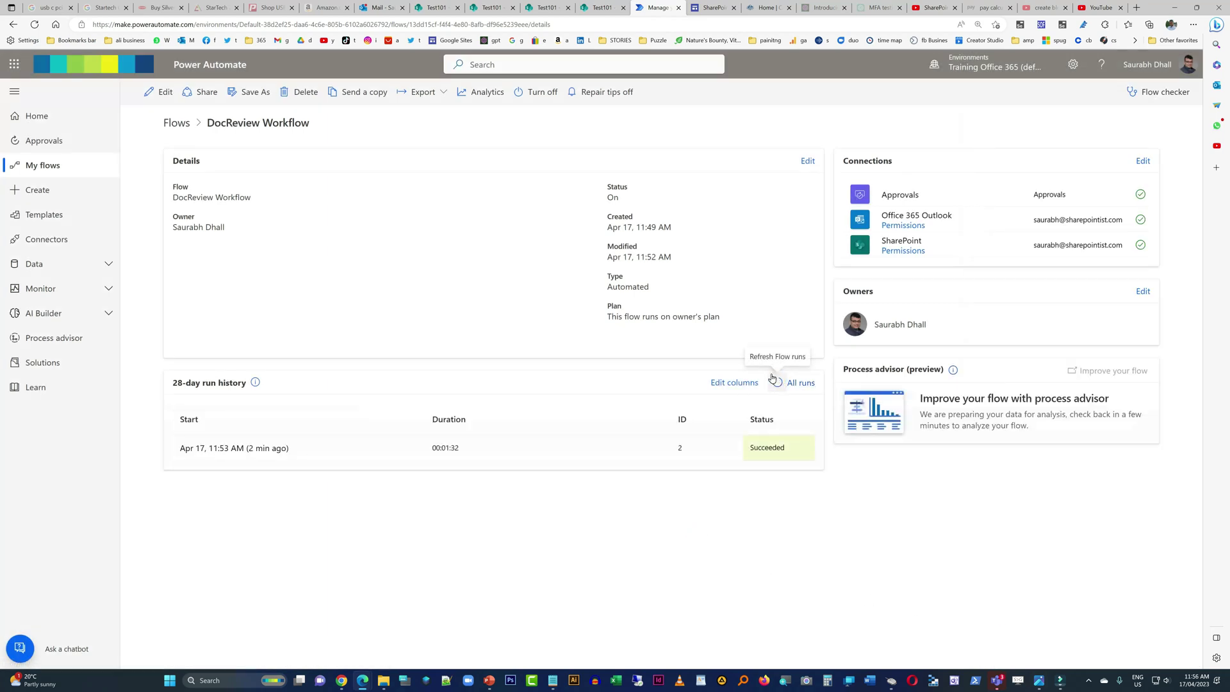
{"action": "left_click", "coordinate": [447, 12]}
{"action": "left_click", "coordinate": [293, 289]}
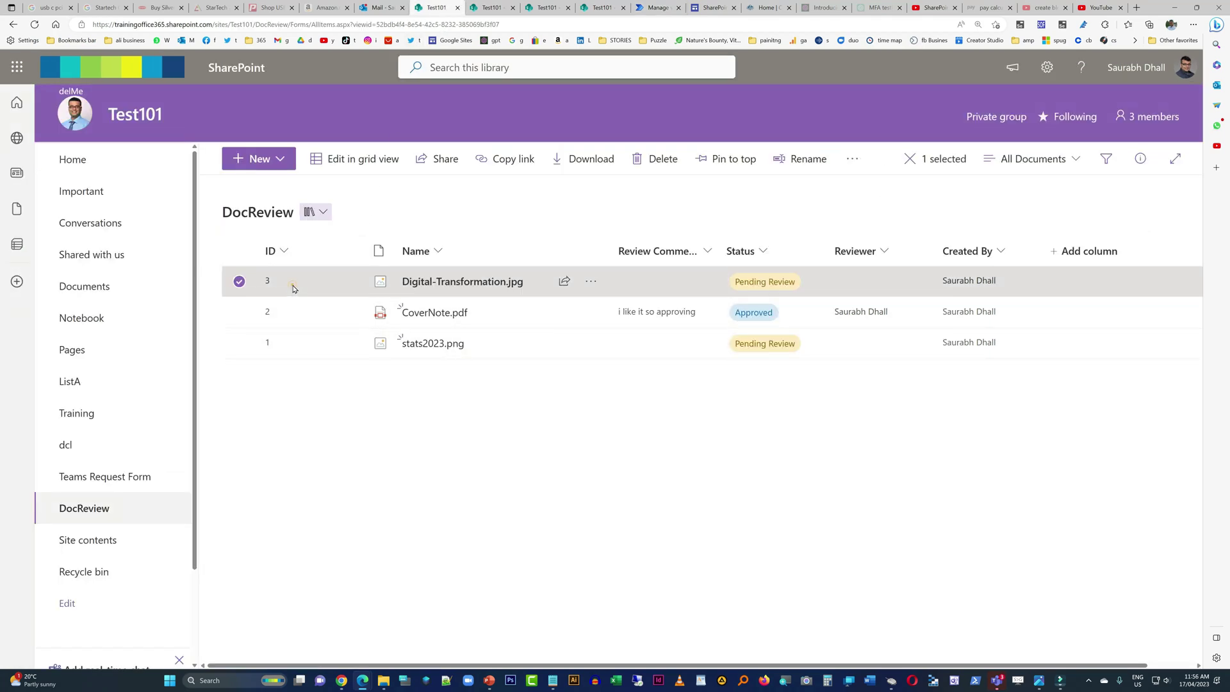
{"action": "left_click", "coordinate": [657, 8]}
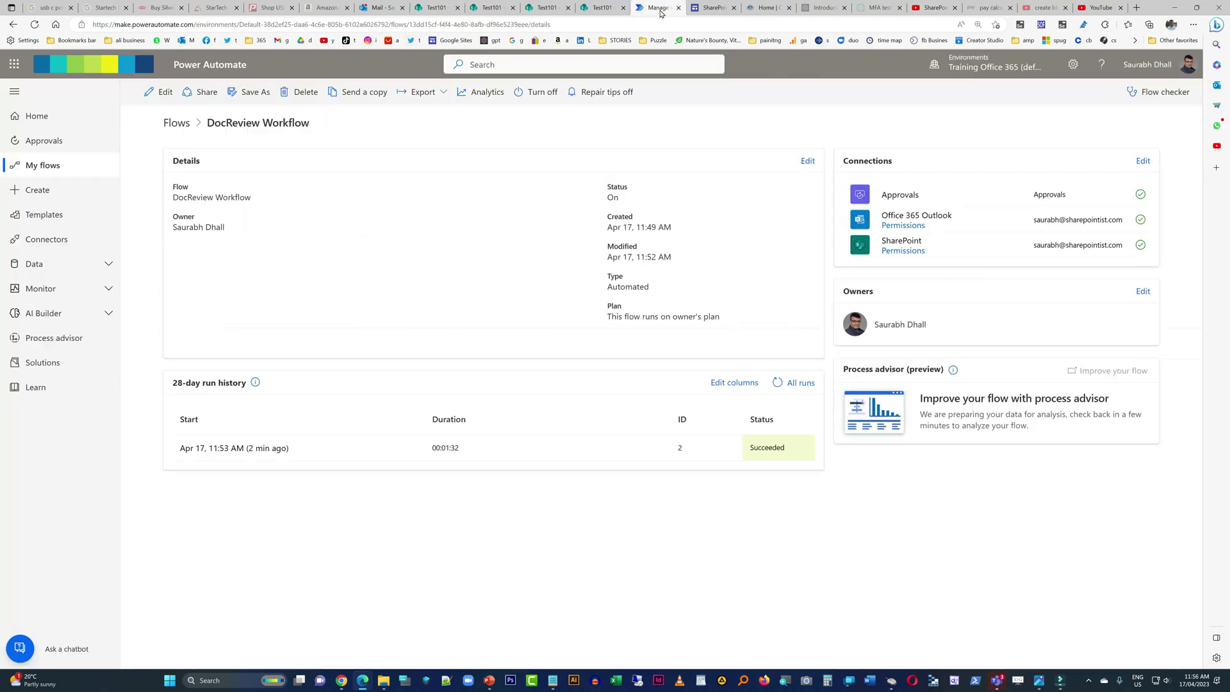
{"action": "left_click", "coordinate": [777, 382]}
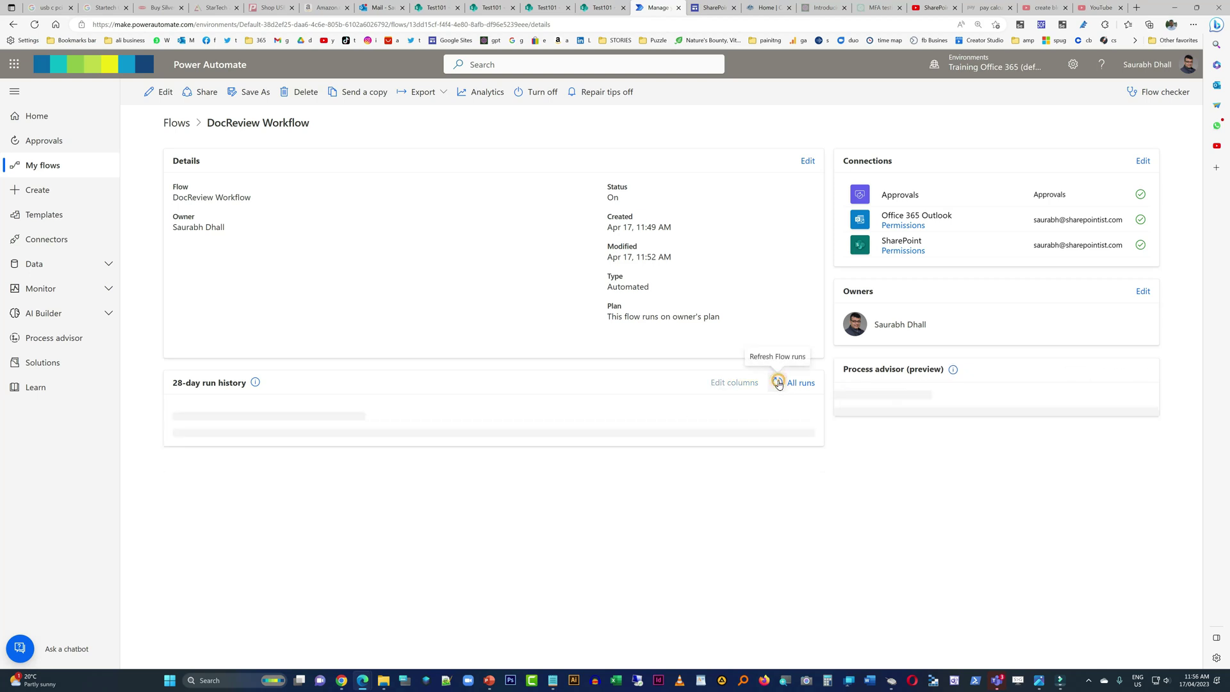
Refresh the DocReview Workflow's 28-day run history repeatedly to look for the run triggered by Digital-Transformation.jpg
{"action": "left_click", "coordinate": [778, 384]}
{"action": "left_click", "coordinate": [778, 384]}
{"action": "right_click", "coordinate": [778, 384]}
{"action": "left_click", "coordinate": [777, 383]}
{"action": "left_click", "coordinate": [776, 382]}
{"action": "left_click", "coordinate": [776, 382]}
{"action": "left_click", "coordinate": [777, 383]}
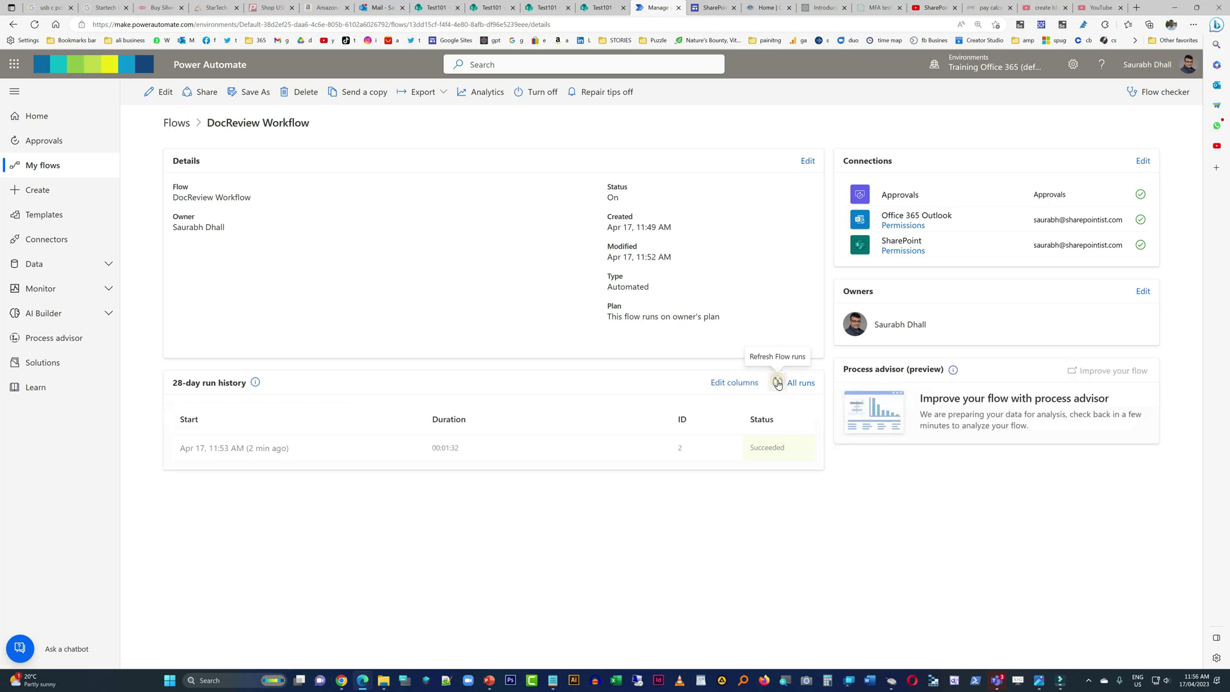
{"action": "left_click", "coordinate": [778, 383]}
{"action": "left_click", "coordinate": [775, 381]}
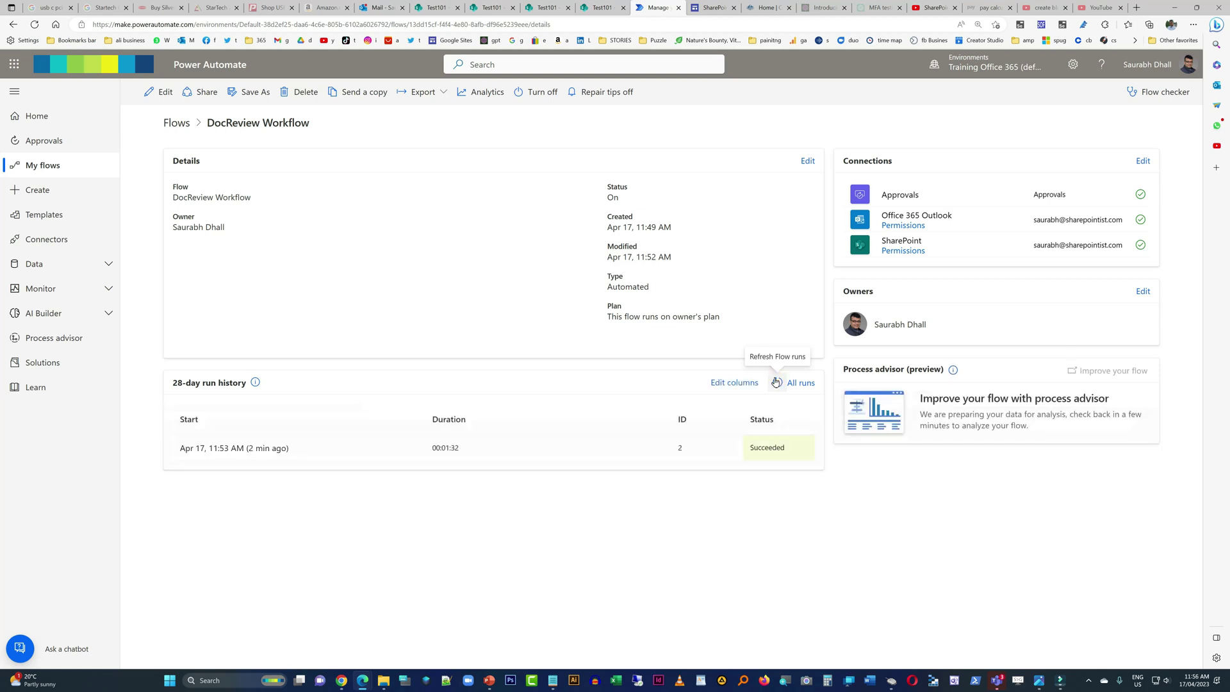
{"action": "left_click", "coordinate": [776, 382]}
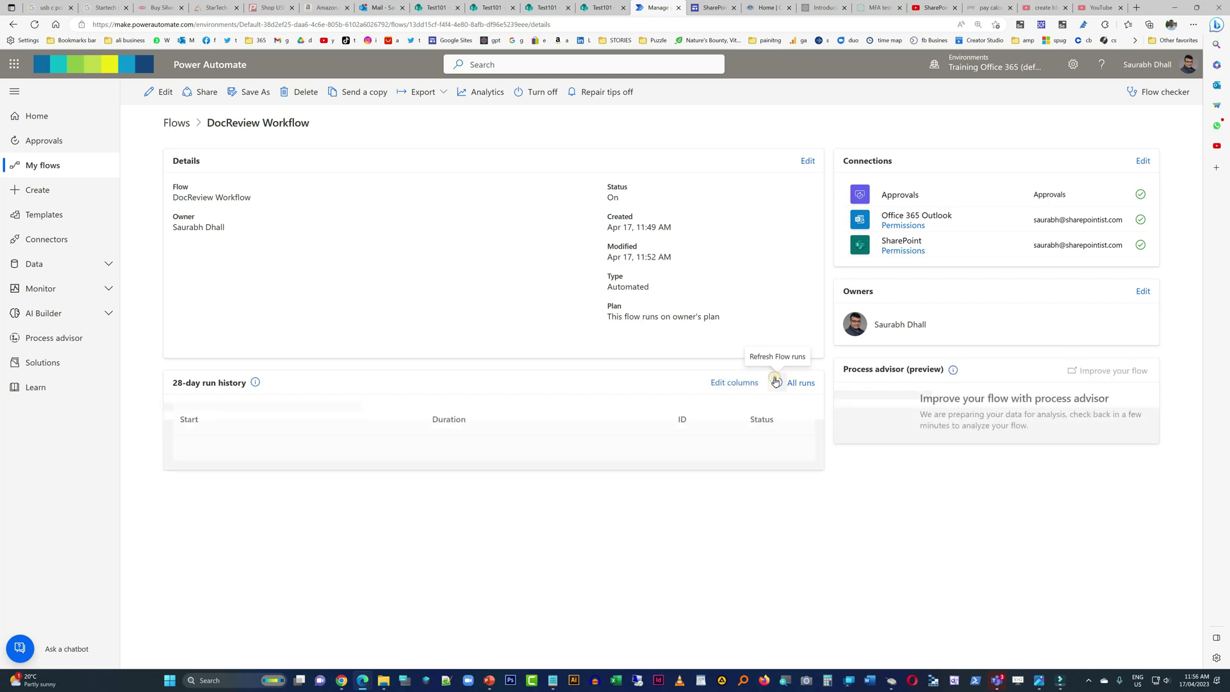
Reload the flow's details page and check the run history again for the new upload's run and its status
{"action": "right_click", "coordinate": [831, 491]}
{"action": "left_click", "coordinate": [862, 263]}
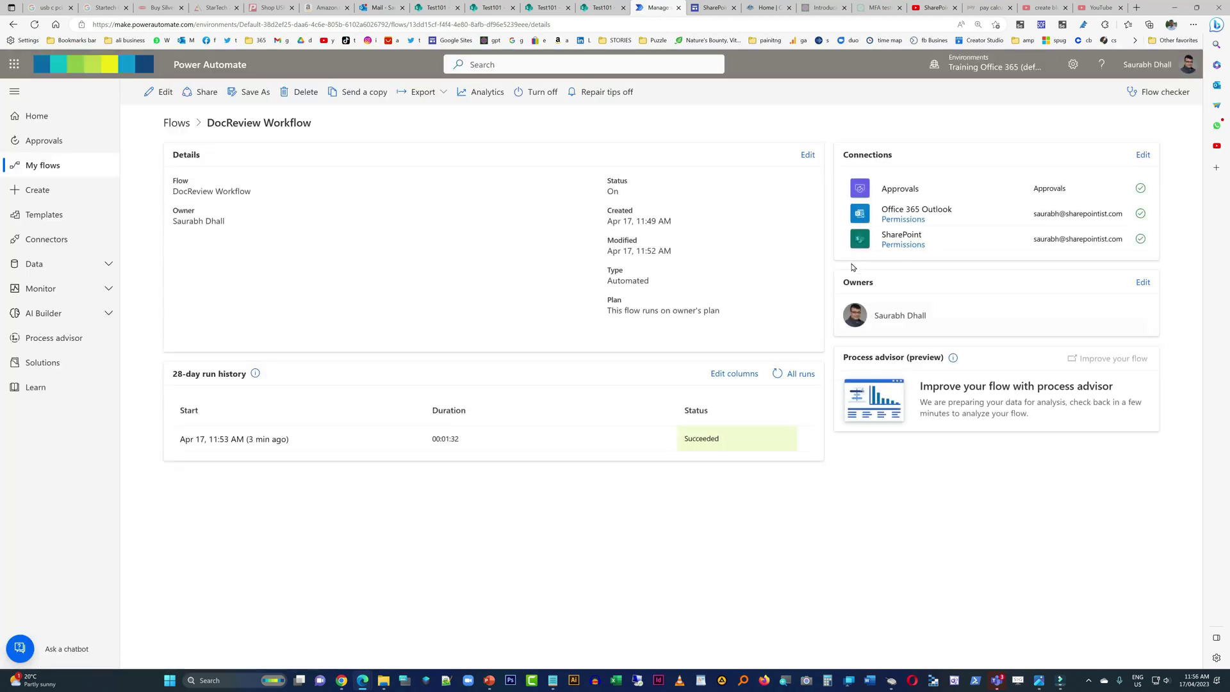
{"action": "left_click", "coordinate": [777, 378]}
{"action": "left_click", "coordinate": [779, 379]}
{"action": "left_click", "coordinate": [777, 377]}
{"action": "left_click", "coordinate": [777, 377]}
{"action": "left_click", "coordinate": [777, 377]}
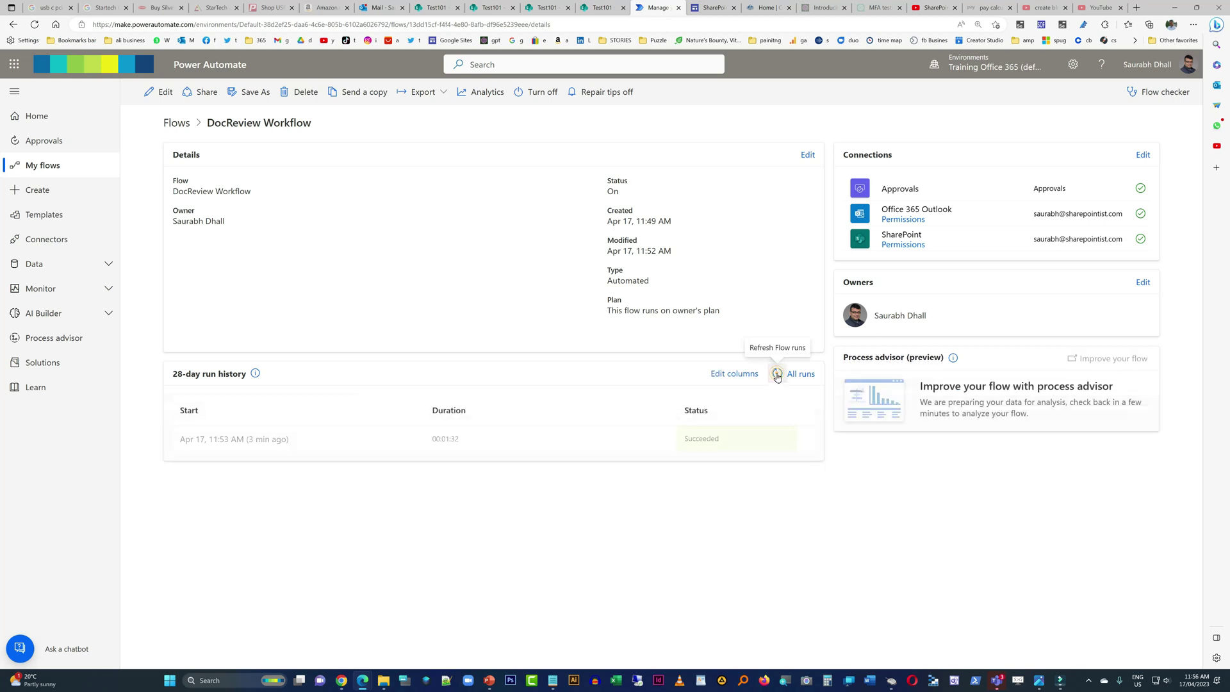
{"action": "left_click", "coordinate": [778, 379]}
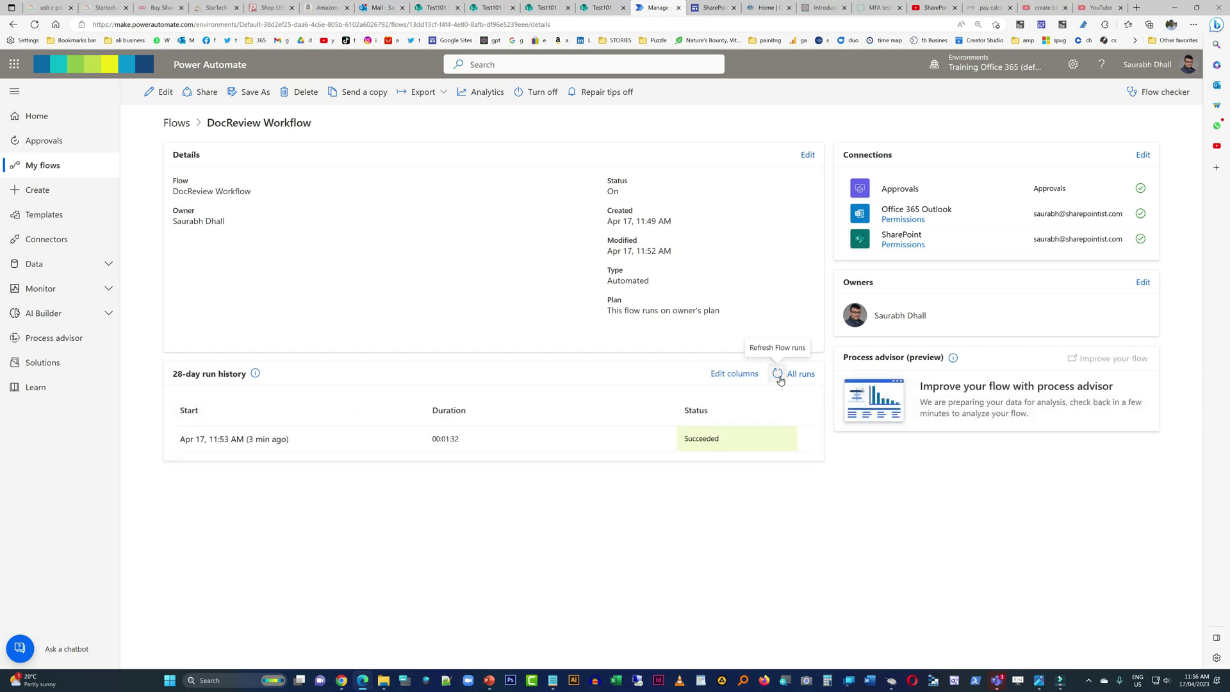
{"action": "left_click", "coordinate": [778, 378]}
{"action": "left_click", "coordinate": [777, 377]}
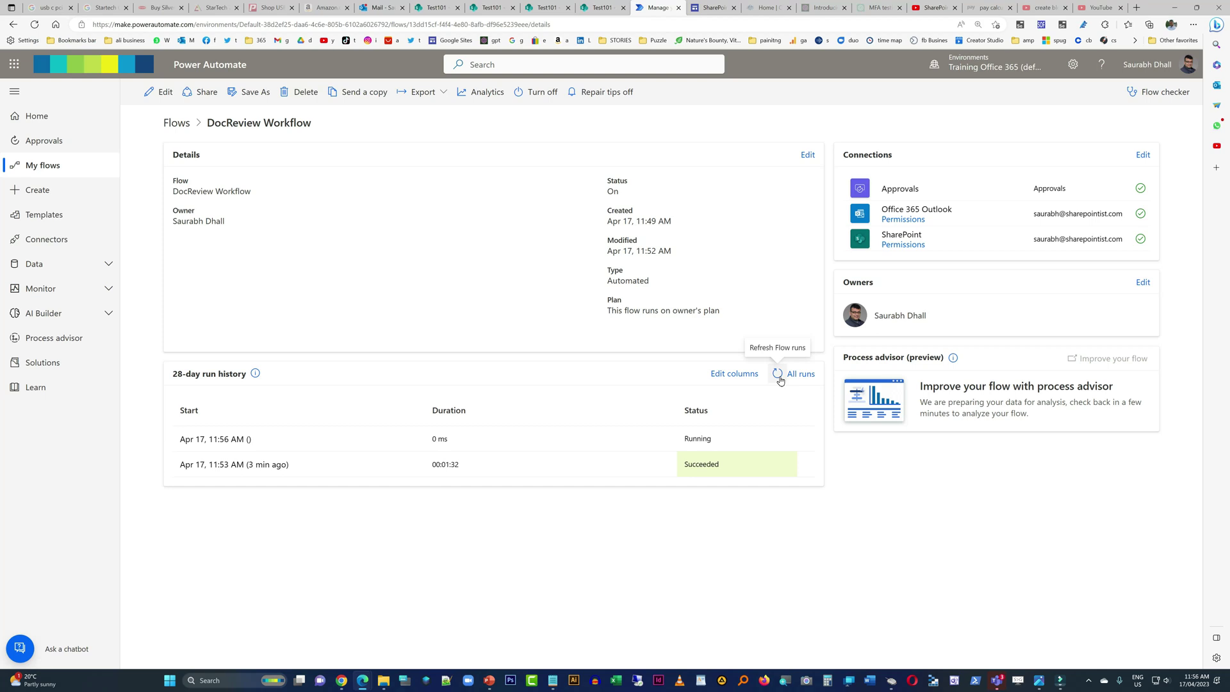
{"action": "left_click", "coordinate": [777, 377]}
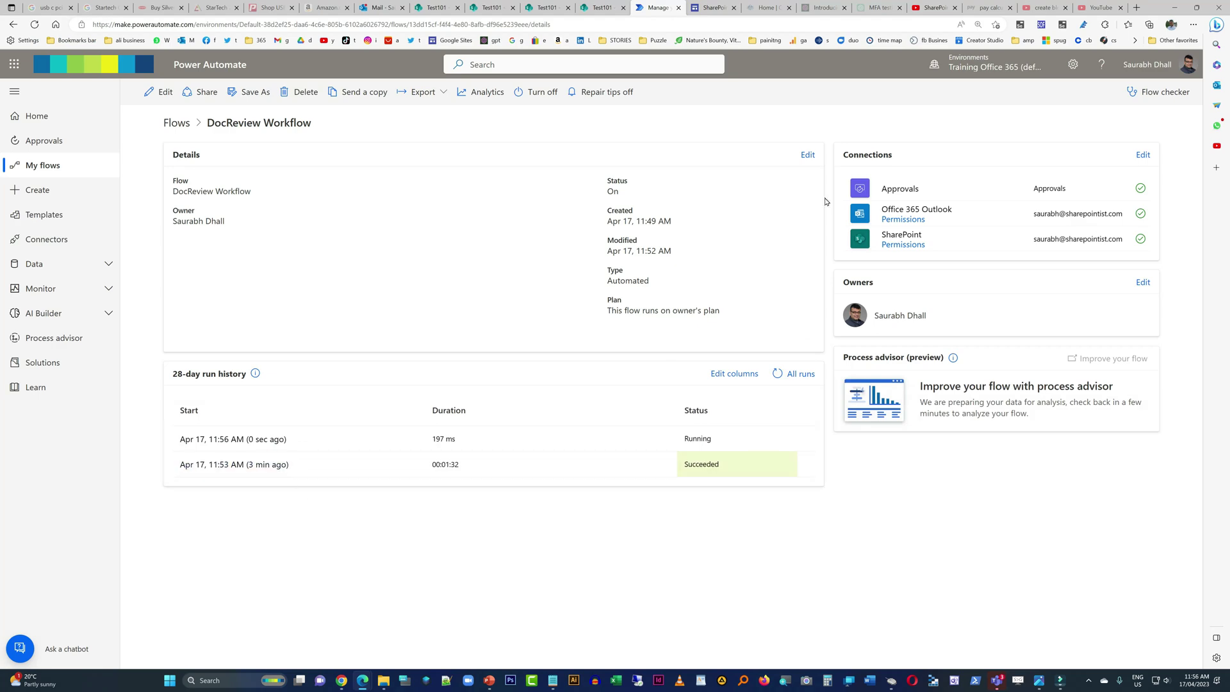
Open the Digital-Transformation approval email and place it beside the flow editor with the "Start and wait for an approval" action expanded
{"action": "left_click", "coordinate": [1191, 192]}
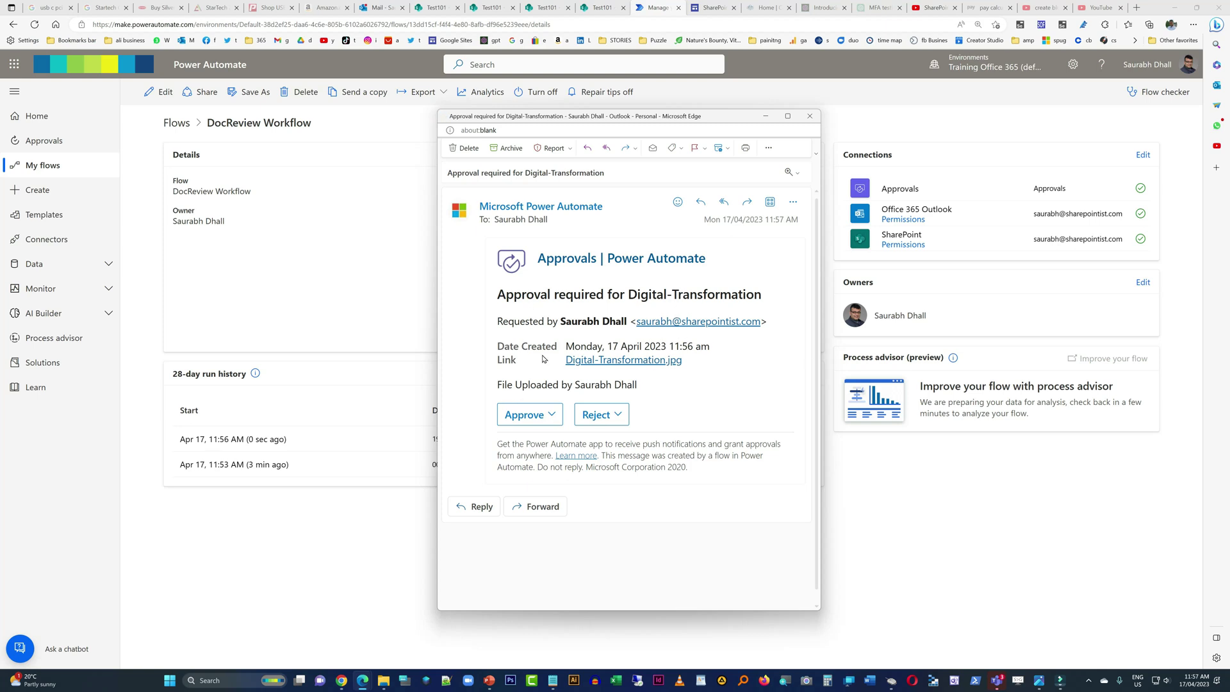
{"action": "left_click_drag", "start_coordinate": [594, 120], "coordinate": [866, 119]}
{"action": "left_click", "coordinate": [162, 92]}
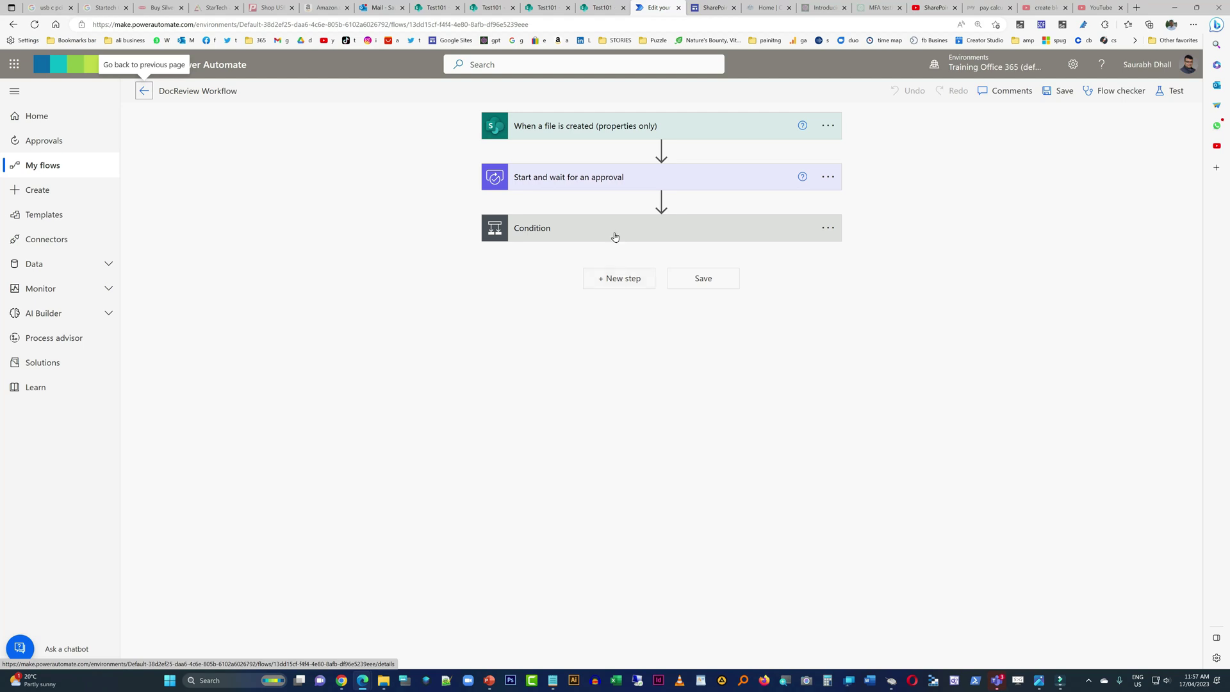
{"action": "left_click", "coordinate": [619, 180]}
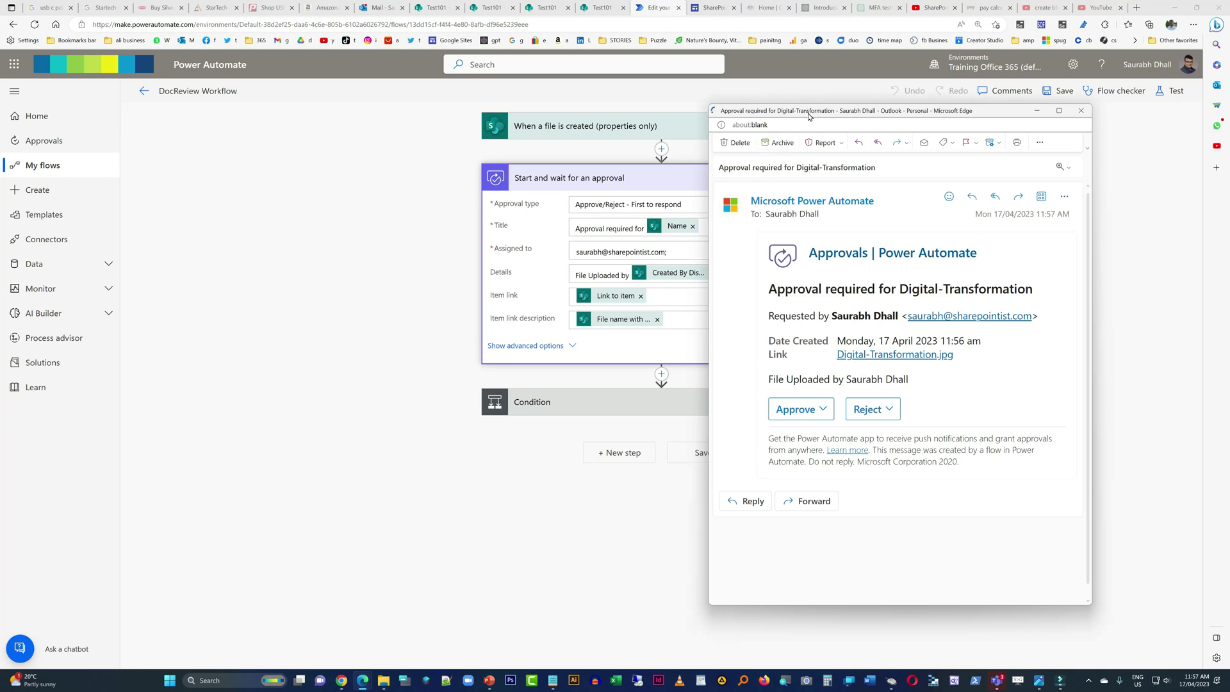
{"action": "left_click_drag", "start_coordinate": [809, 116], "coordinate": [902, 103]}
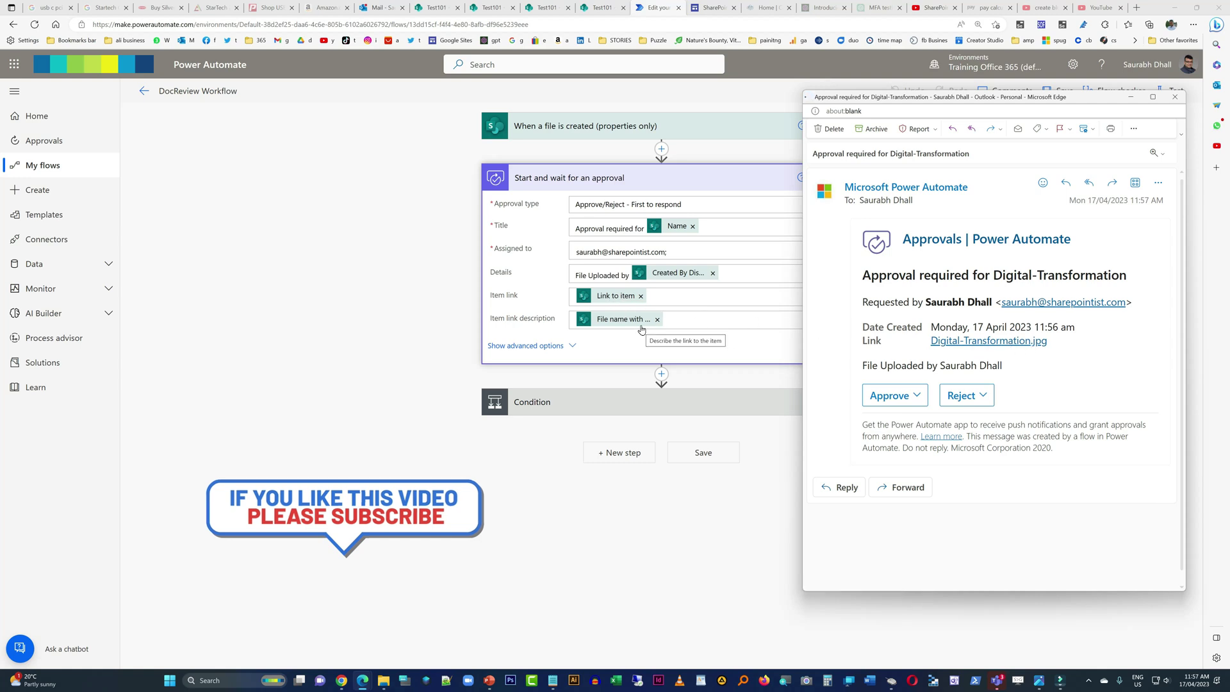
Compare the email's requester and "File Uploaded by" lines with the approval action's Details field
{"action": "left_click_drag", "start_coordinate": [875, 302], "coordinate": [862, 301]}
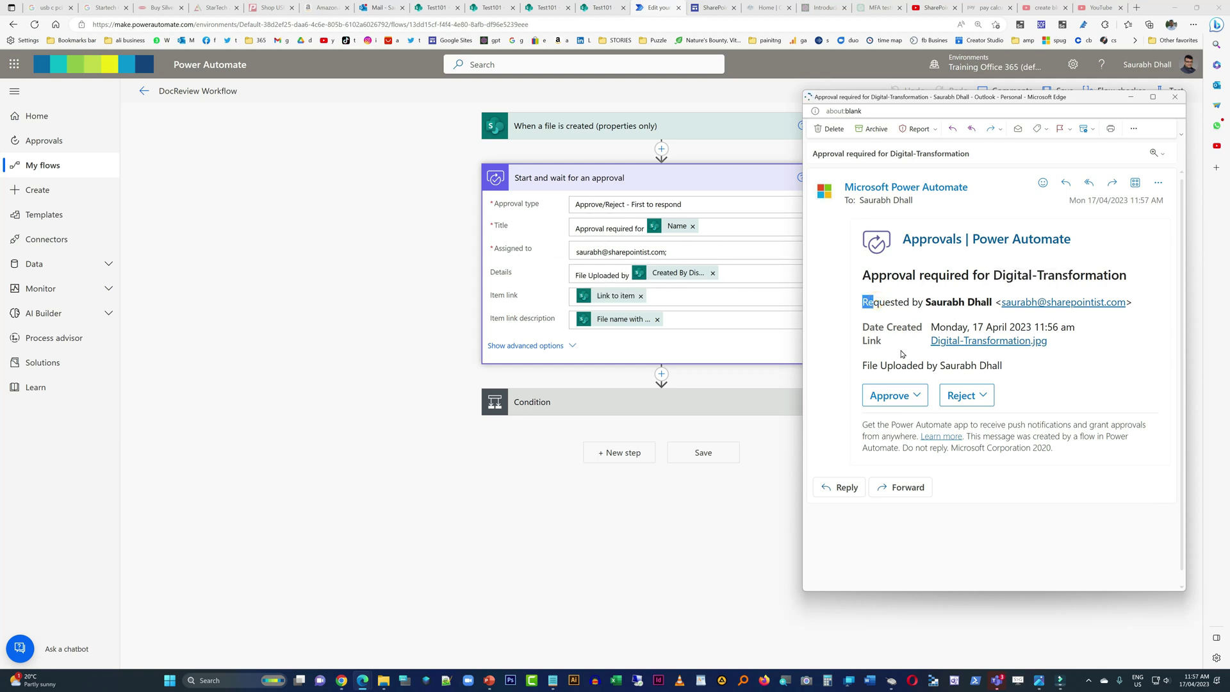
{"action": "left_click_drag", "start_coordinate": [1031, 370], "coordinate": [859, 368]}
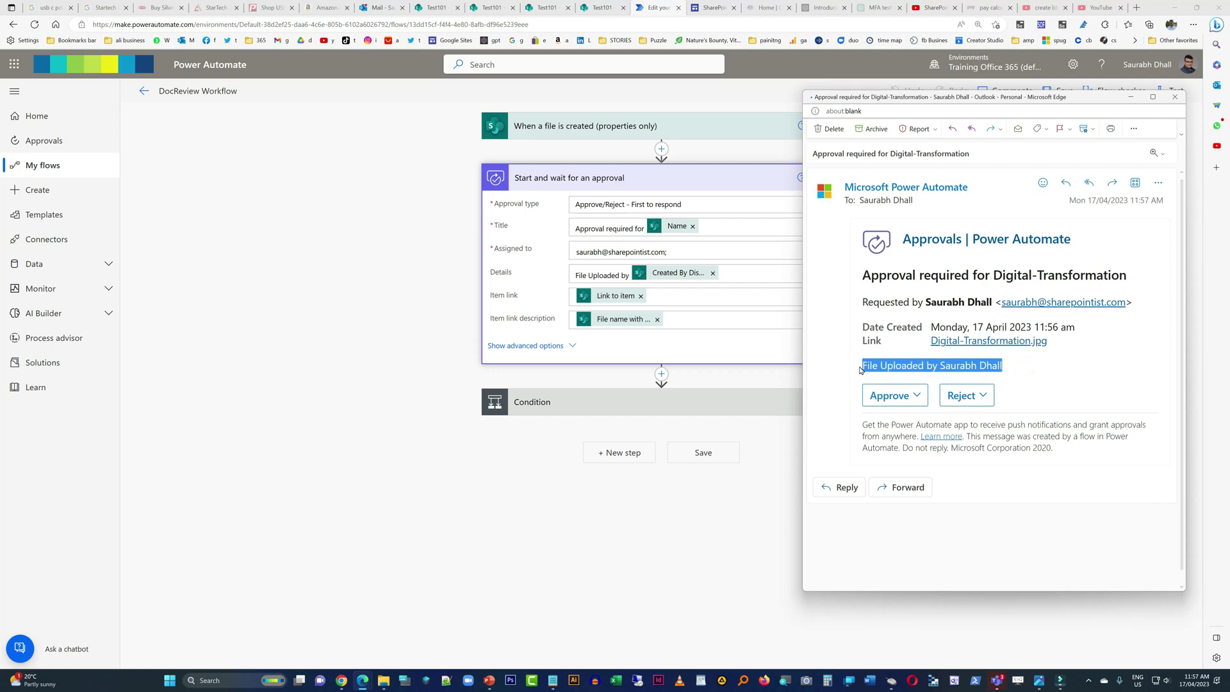
{"action": "double_click", "coordinate": [596, 278]}
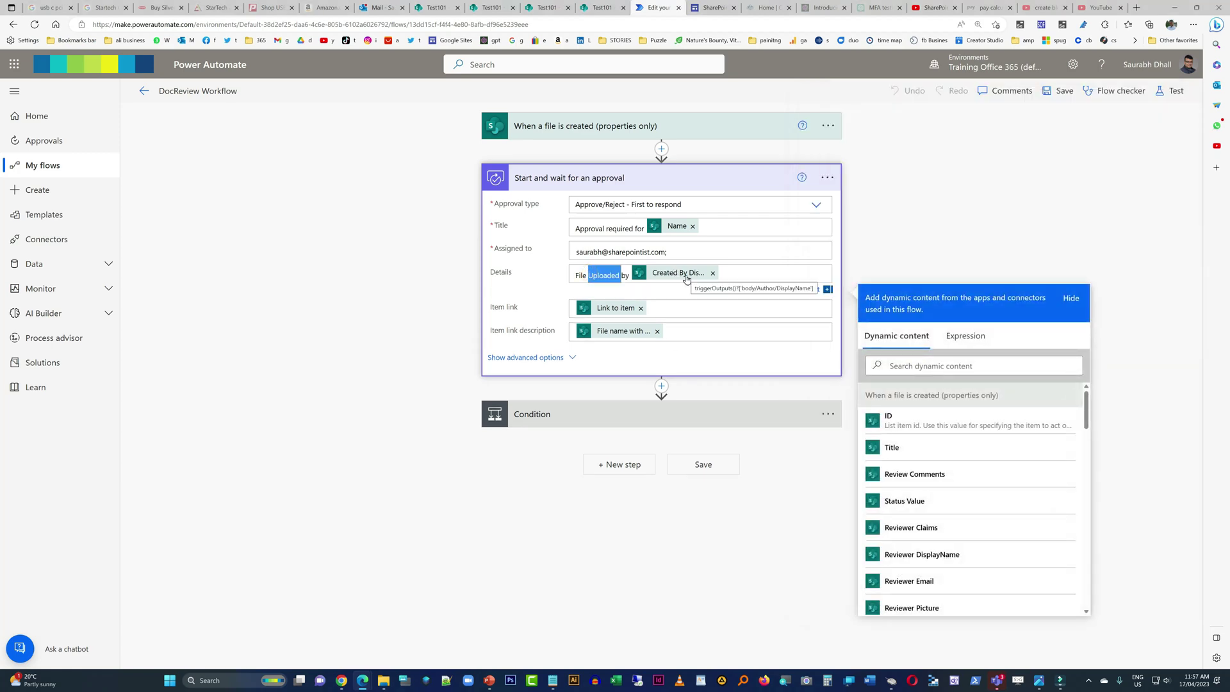
{"action": "key", "text": "alt+Tab"}
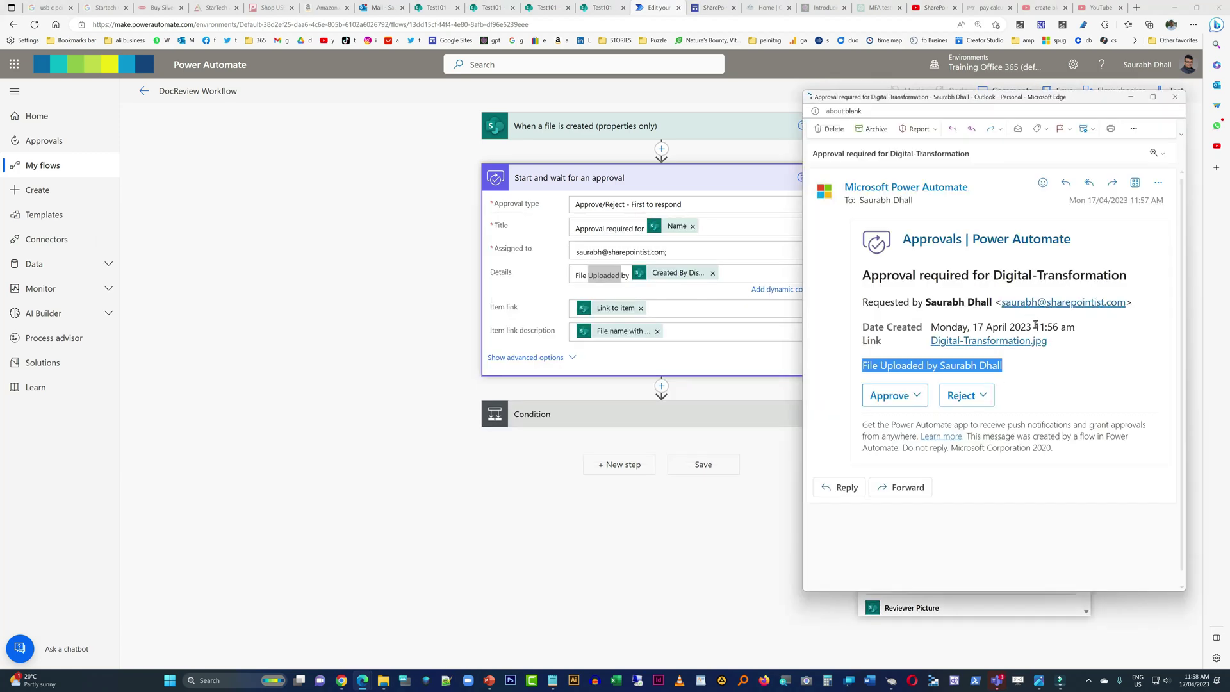
{"action": "left_click", "coordinate": [1115, 372]}
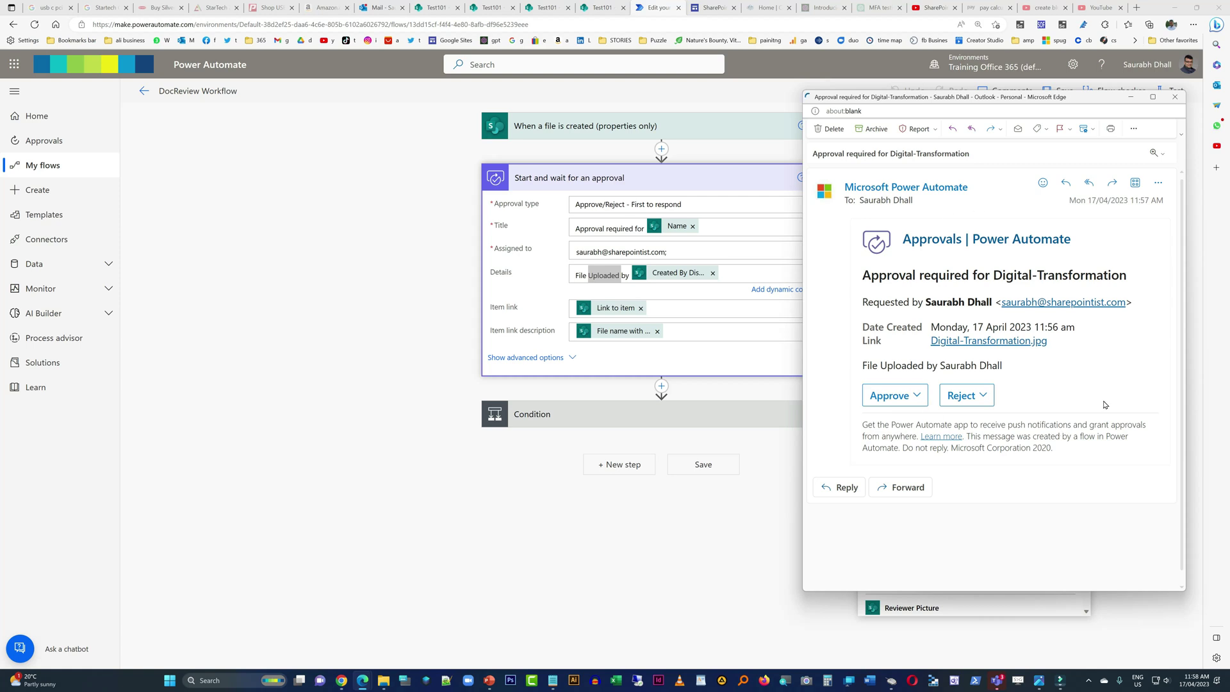
Reject the Digital-Transformation approval request with the comment "nah i dont like it, fix abc then reupload for review"
{"action": "left_click", "coordinate": [966, 395]}
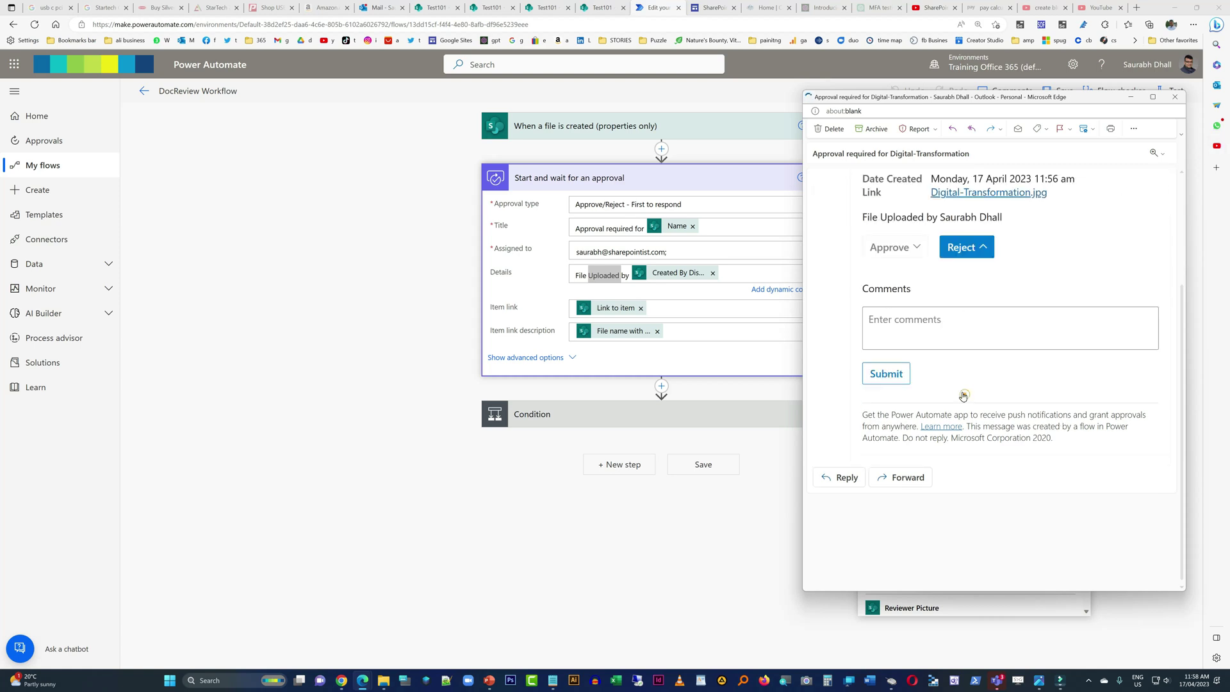
{"action": "left_click", "coordinate": [927, 329]}
{"action": "type", "text": "nah i dont like"}
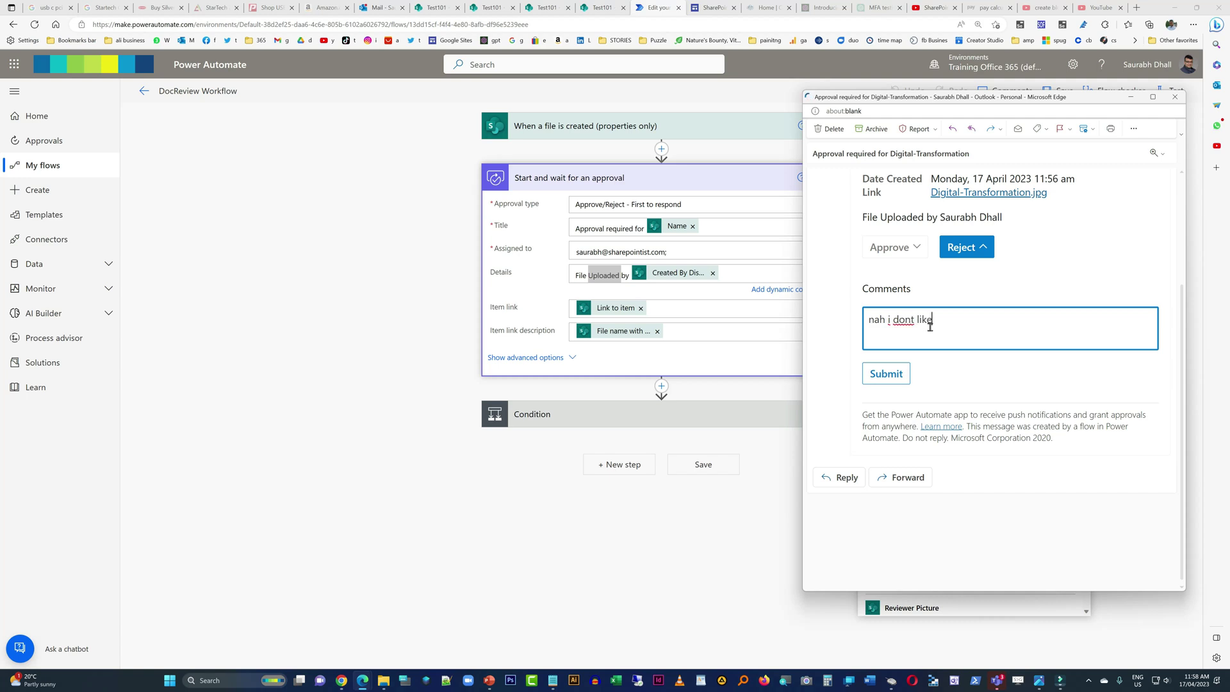
{"action": "type", "text": " it, fix abc then reupload for review"}
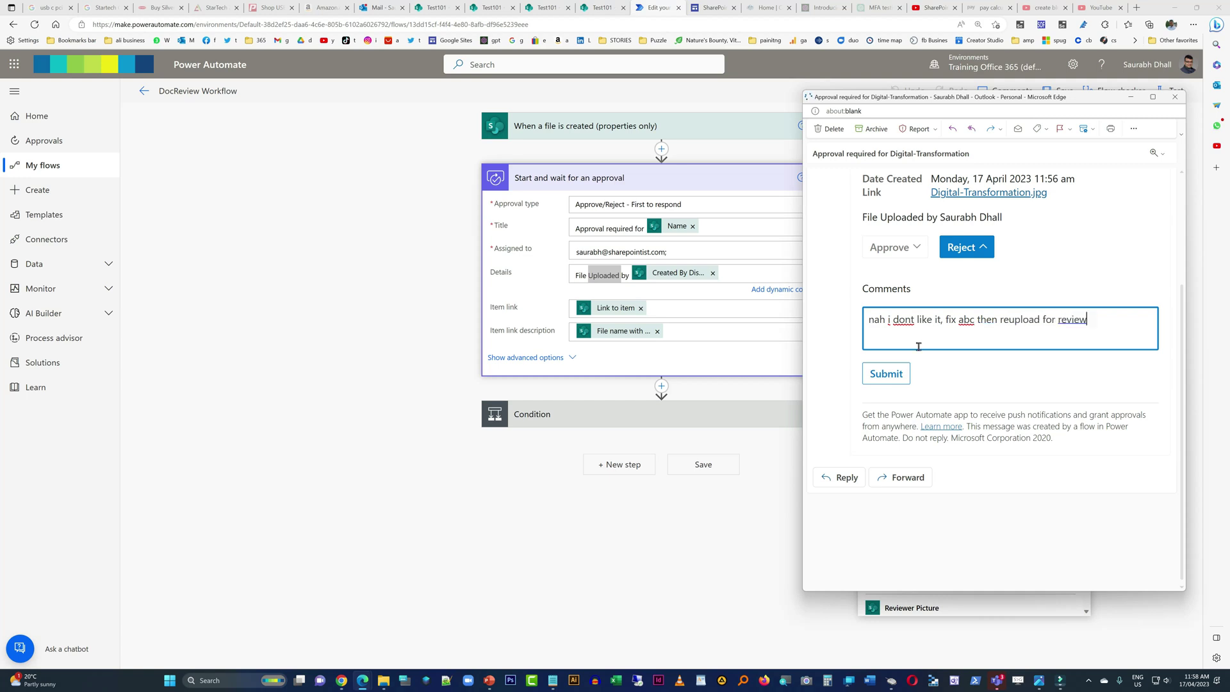
{"action": "left_click", "coordinate": [888, 375]}
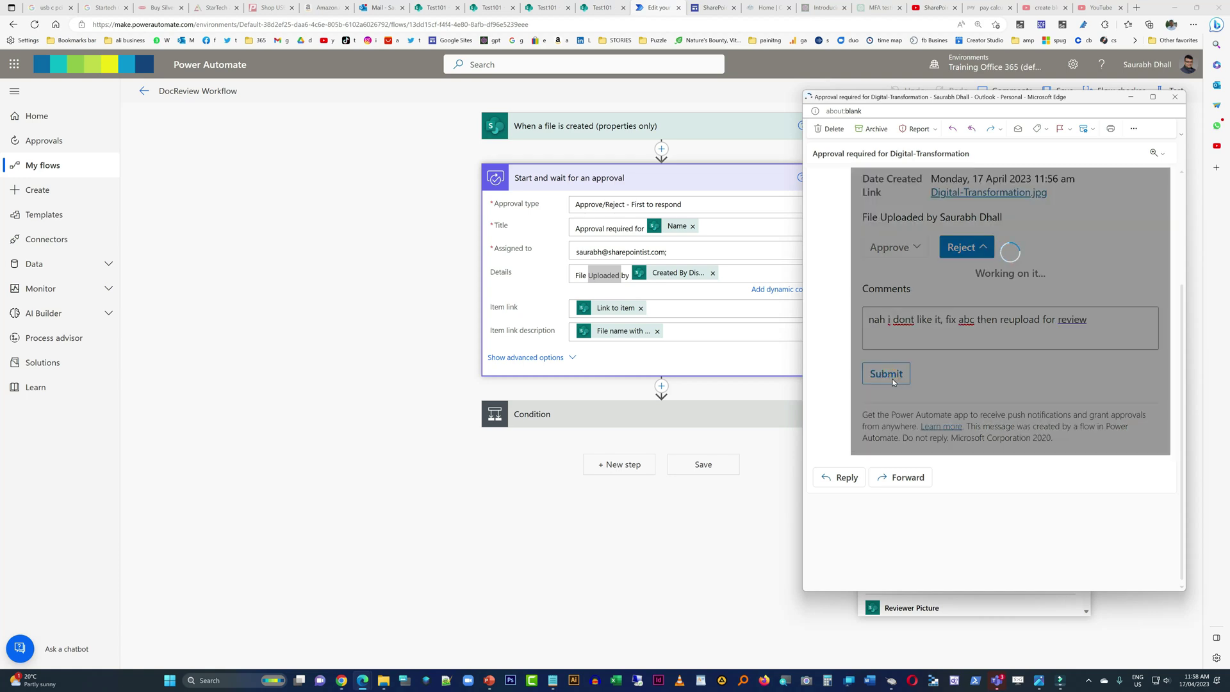
Return to the flow's details page, read the rejection email's status and reviewer comments, and close the email
{"action": "left_click", "coordinate": [143, 91]}
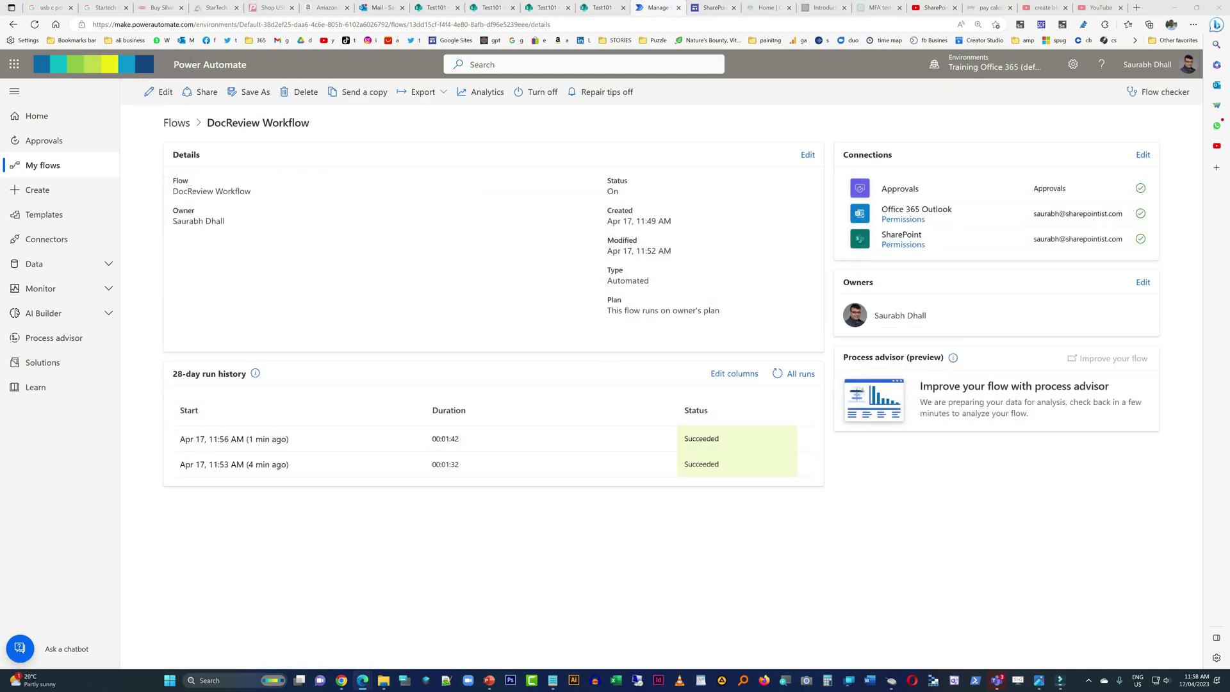
{"action": "double_click", "coordinate": [584, 306]}
{"action": "left_click", "coordinate": [584, 306]}
{"action": "left_click_drag", "start_coordinate": [498, 334], "coordinate": [727, 336]}
{"action": "left_click", "coordinate": [648, 372]}
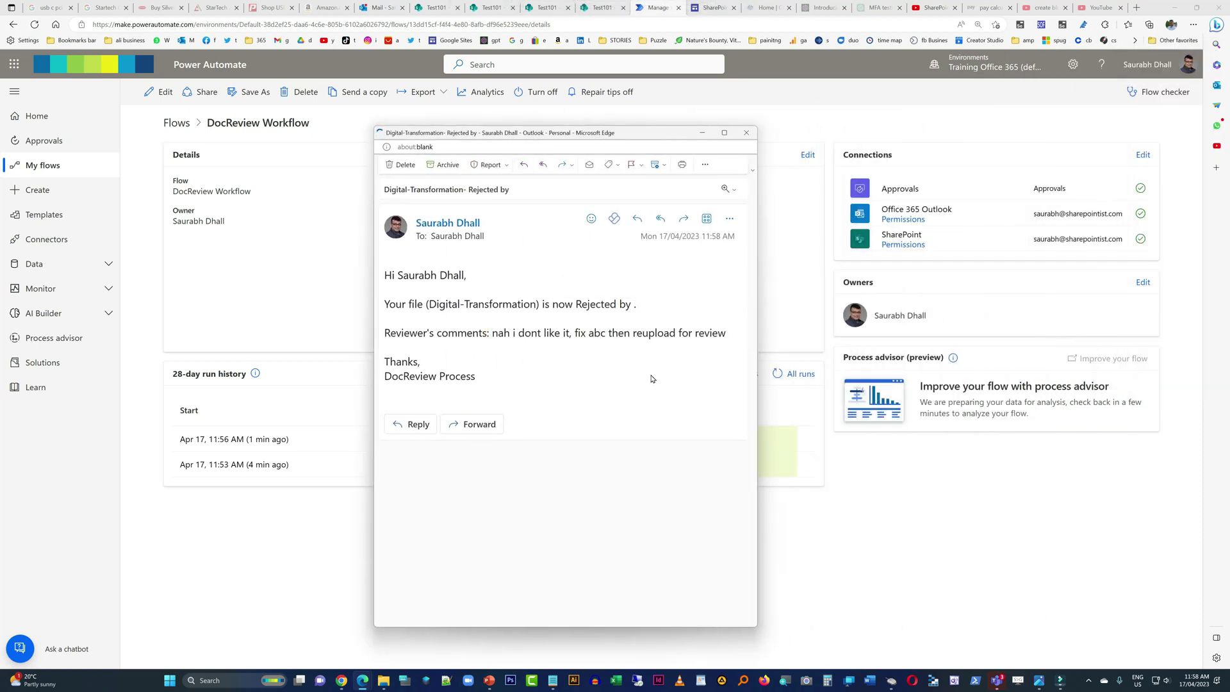
{"action": "left_click", "coordinate": [747, 133]}
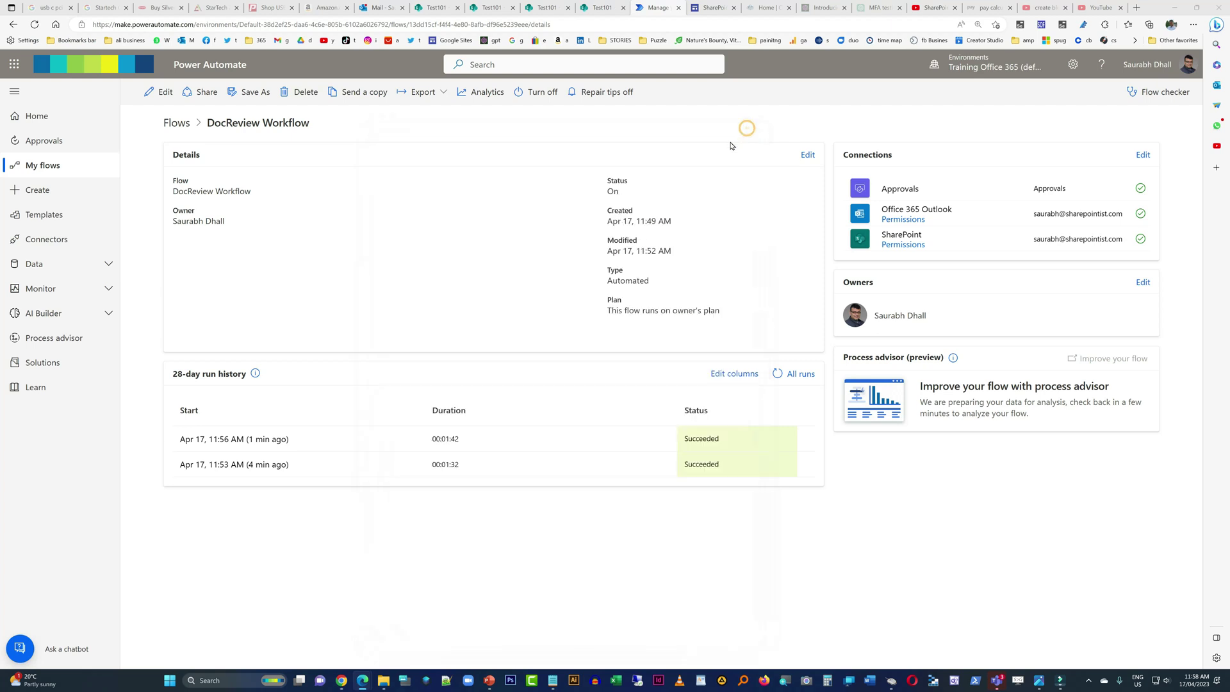
Switch to the DocReview library in SharePoint and refresh it to check Digital-Transformation.jpg's review comments, status and reviewer
{"action": "left_click", "coordinate": [547, 8]}
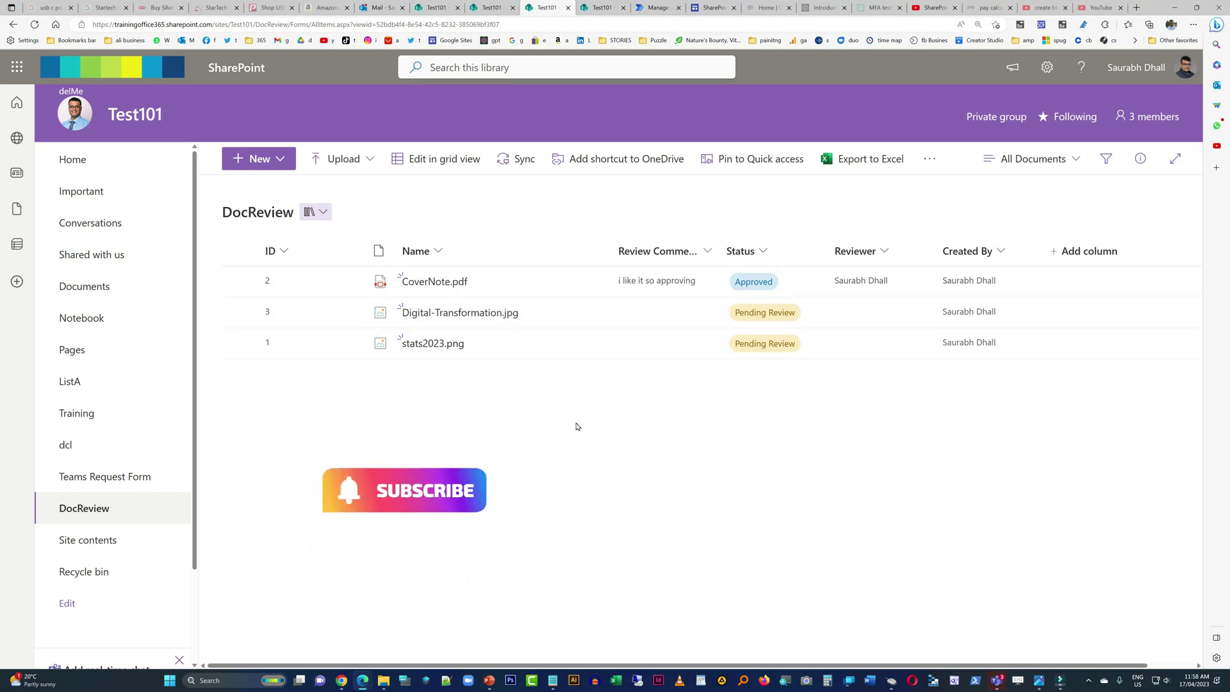
{"action": "right_click", "coordinate": [706, 456]}
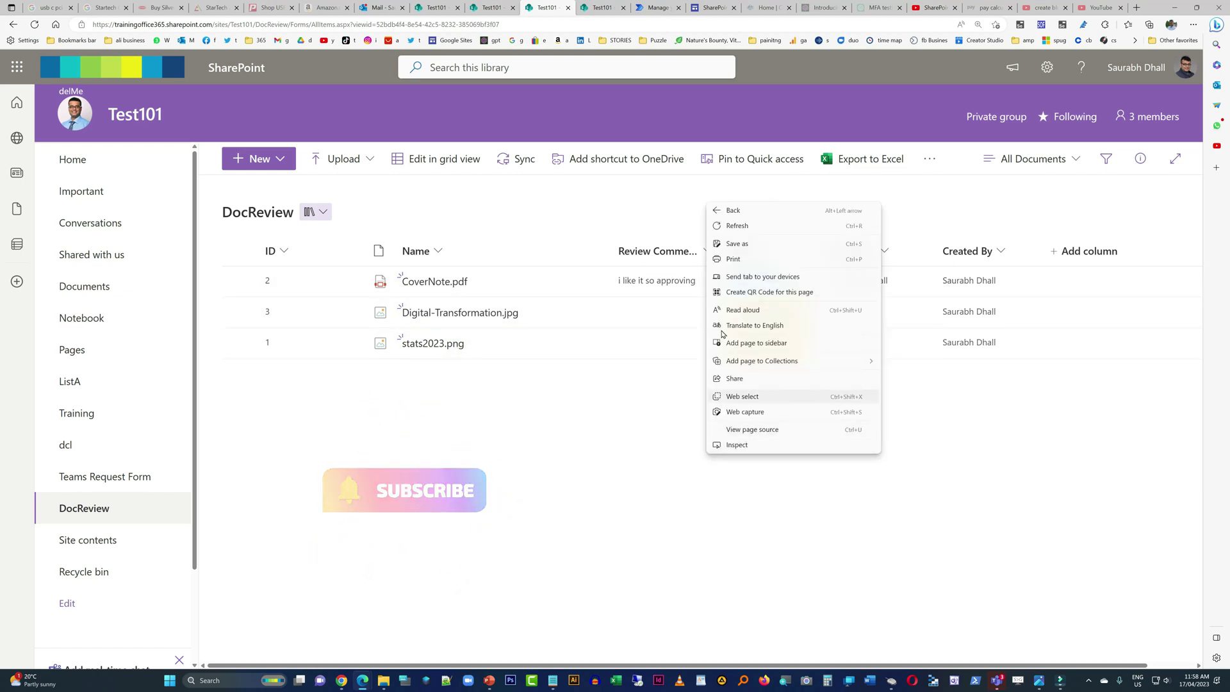
{"action": "left_click", "coordinate": [738, 227]}
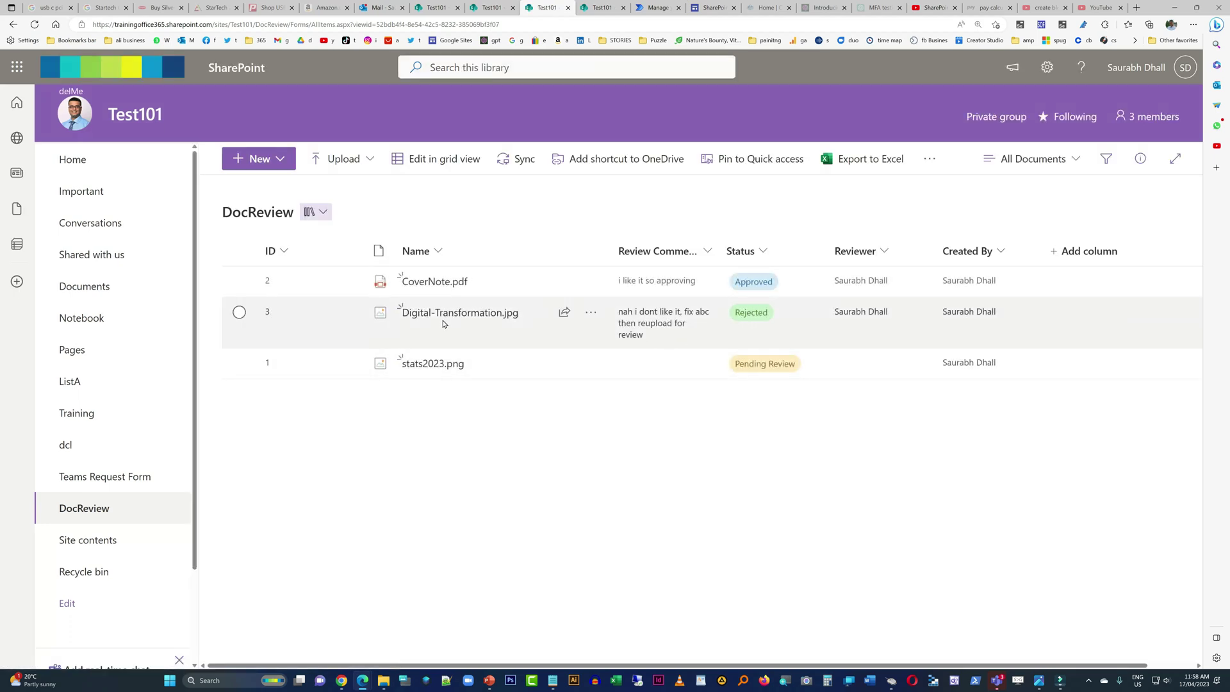
Open the Status column's choice pill formatting and give the Rejected pill a dark red-orange style with white text
{"action": "left_click", "coordinate": [762, 251]}
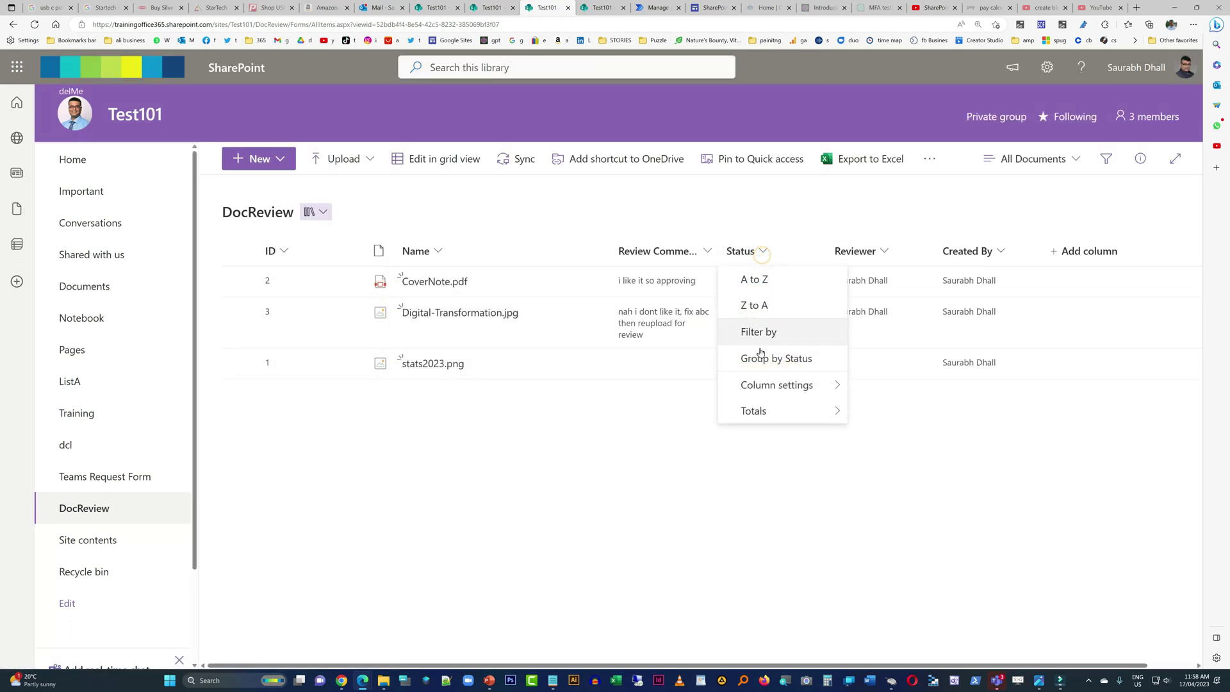
{"action": "mouse_move", "coordinate": [778, 389]}
{"action": "mouse_move", "coordinate": [791, 412]}
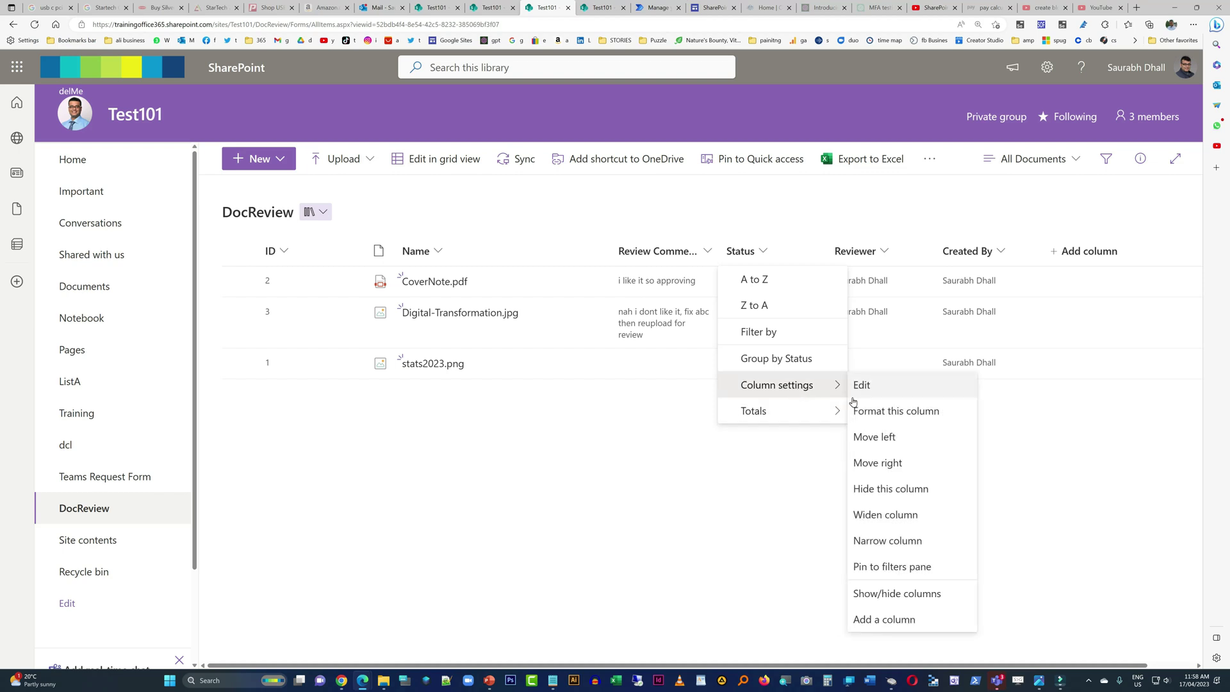
{"action": "left_click", "coordinate": [861, 410]}
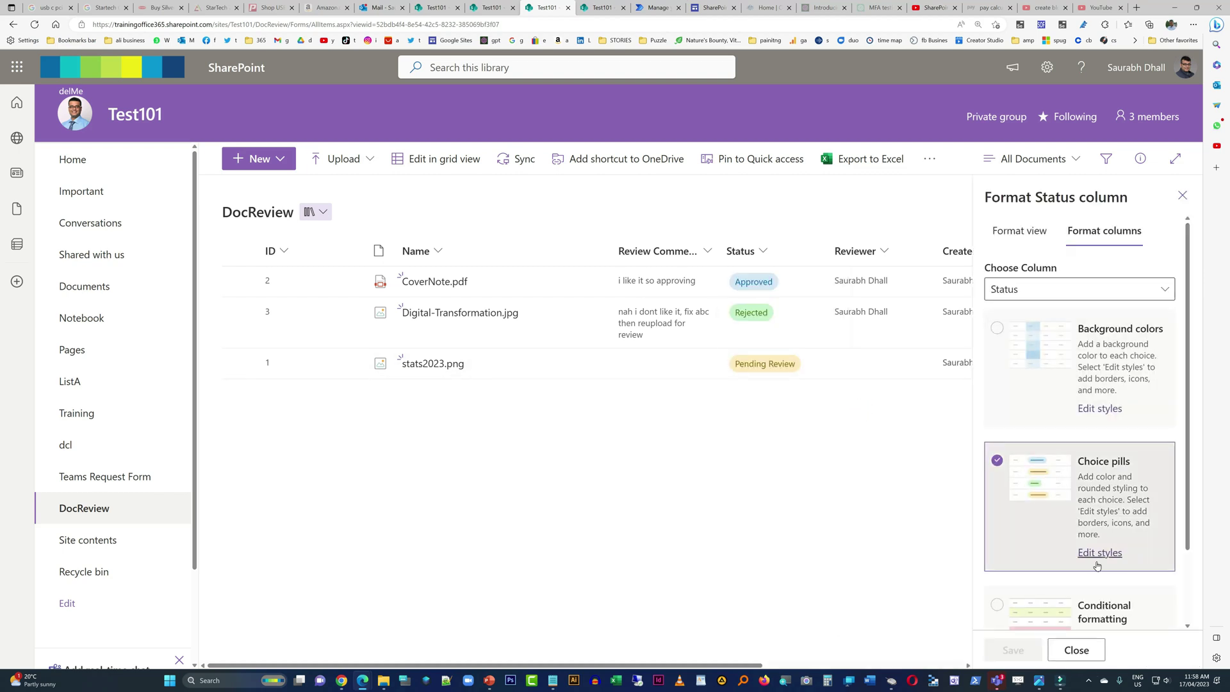
{"action": "left_click", "coordinate": [1096, 553]}
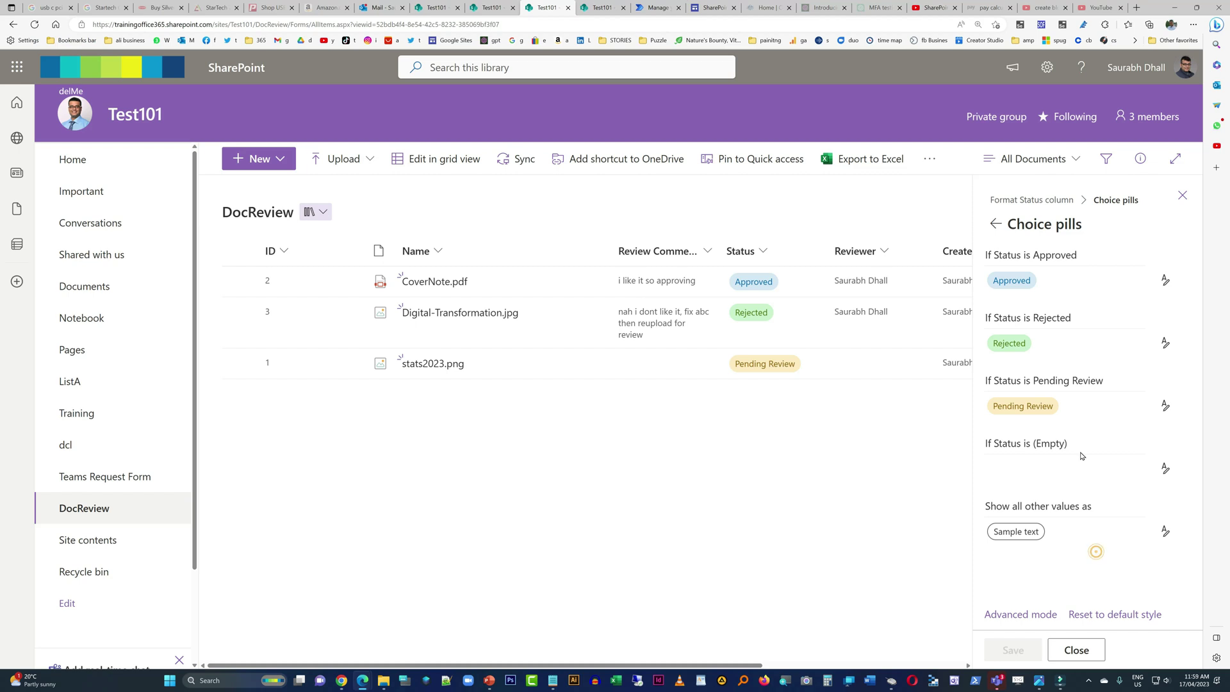
{"action": "left_click", "coordinate": [1165, 342]}
{"action": "left_click", "coordinate": [1098, 420]}
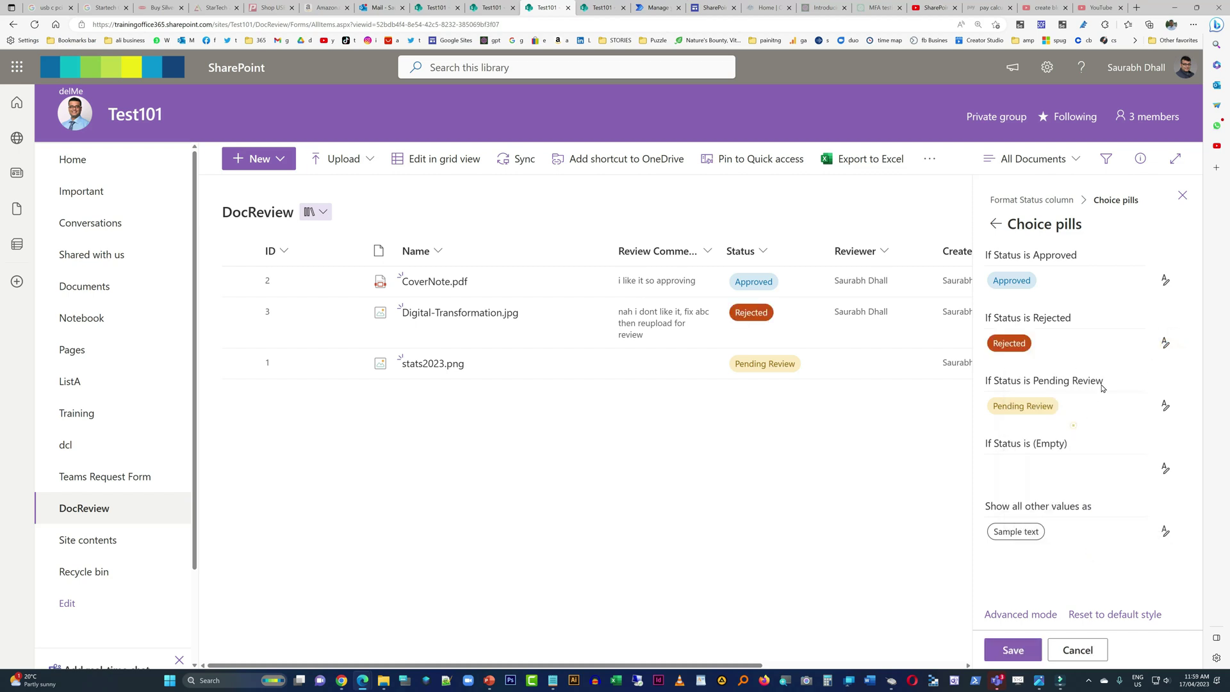
Give the Approved pill a dark green style with white text, then save the Status column formatting and close it
{"action": "left_click", "coordinate": [1165, 280]}
{"action": "left_click", "coordinate": [1116, 356]}
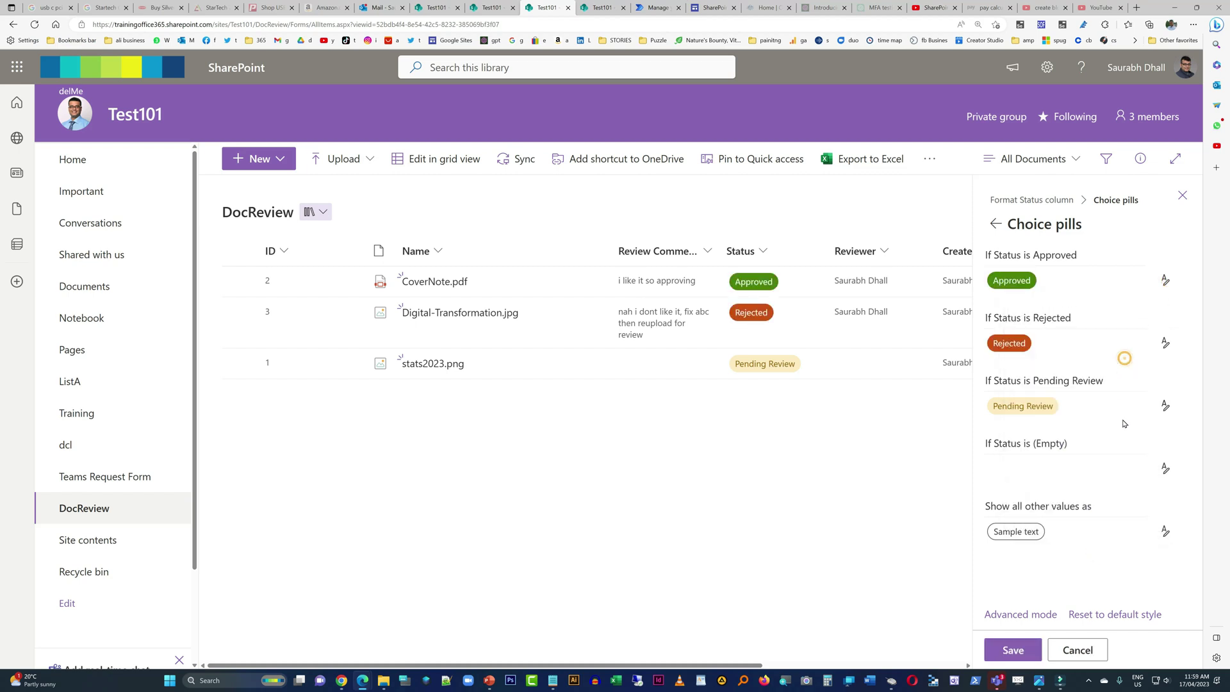
{"action": "left_click", "coordinate": [1012, 650]}
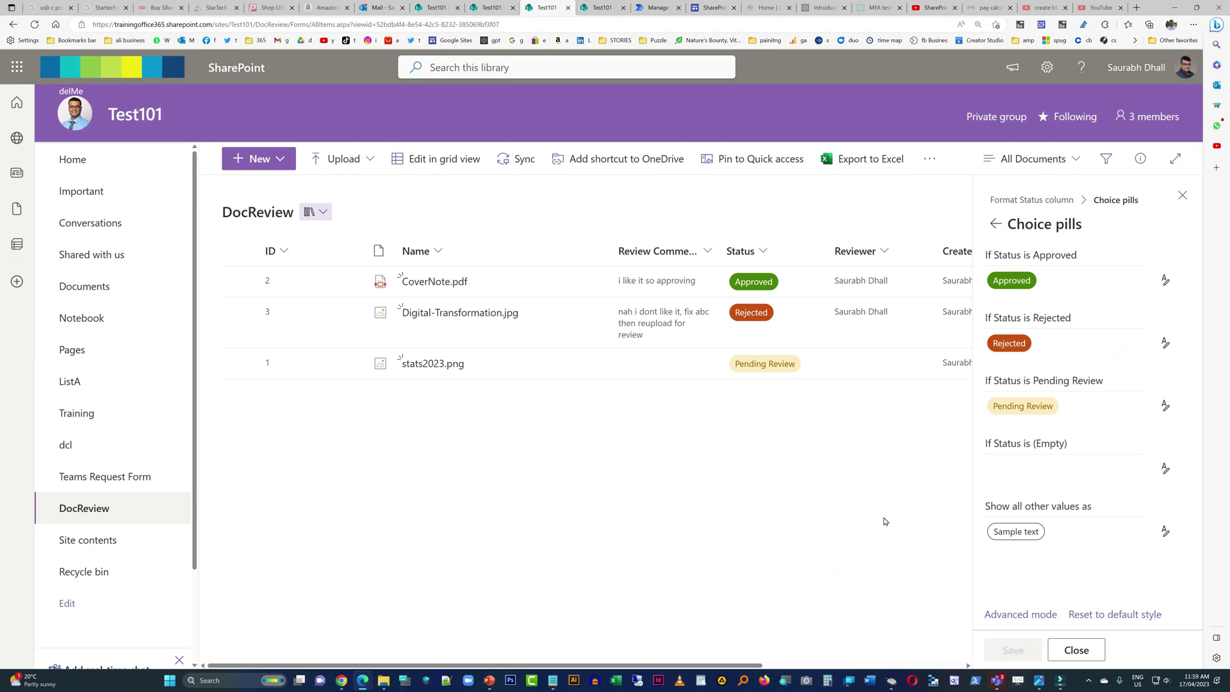
{"action": "left_click", "coordinate": [1177, 198]}
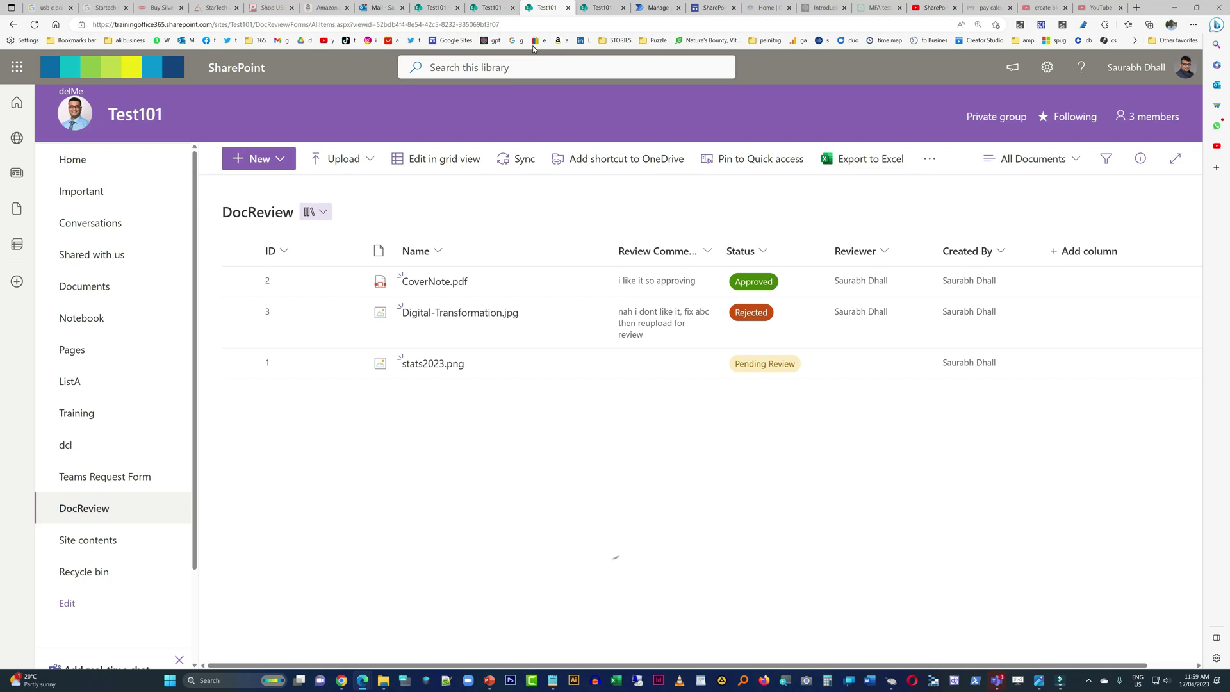
Switch back to Power Automate and open the DocReview Workflow for editing
{"action": "left_click", "coordinate": [647, 9]}
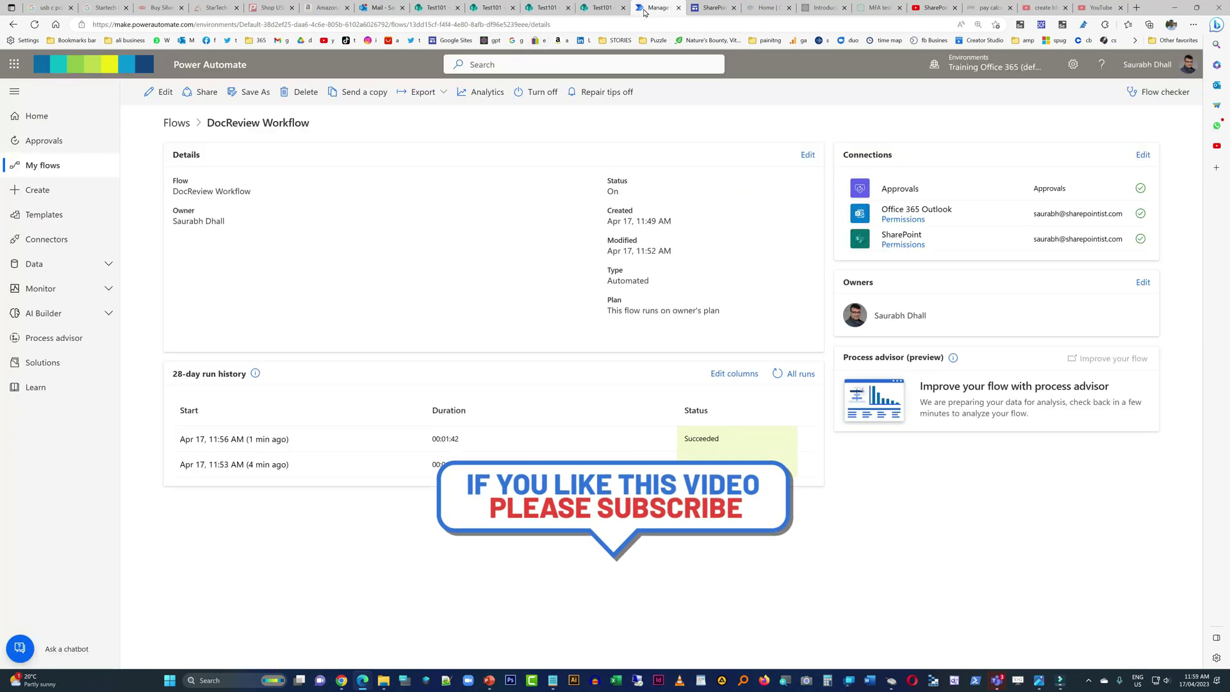
{"action": "left_click", "coordinate": [162, 91]}
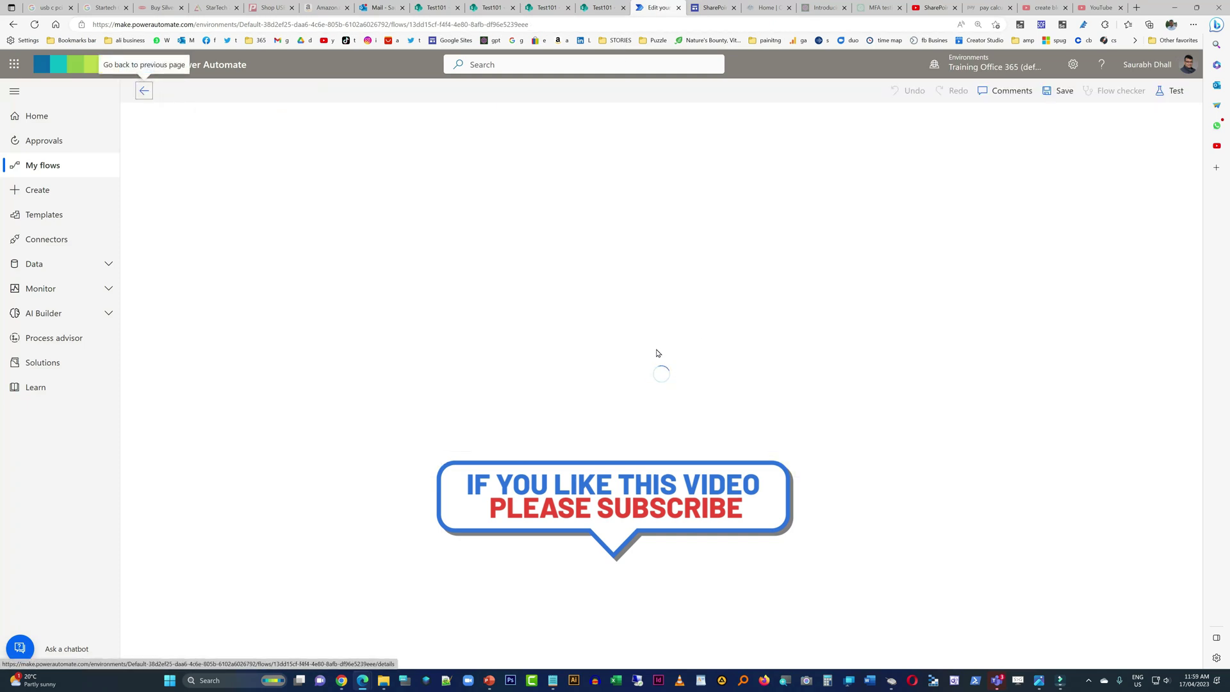